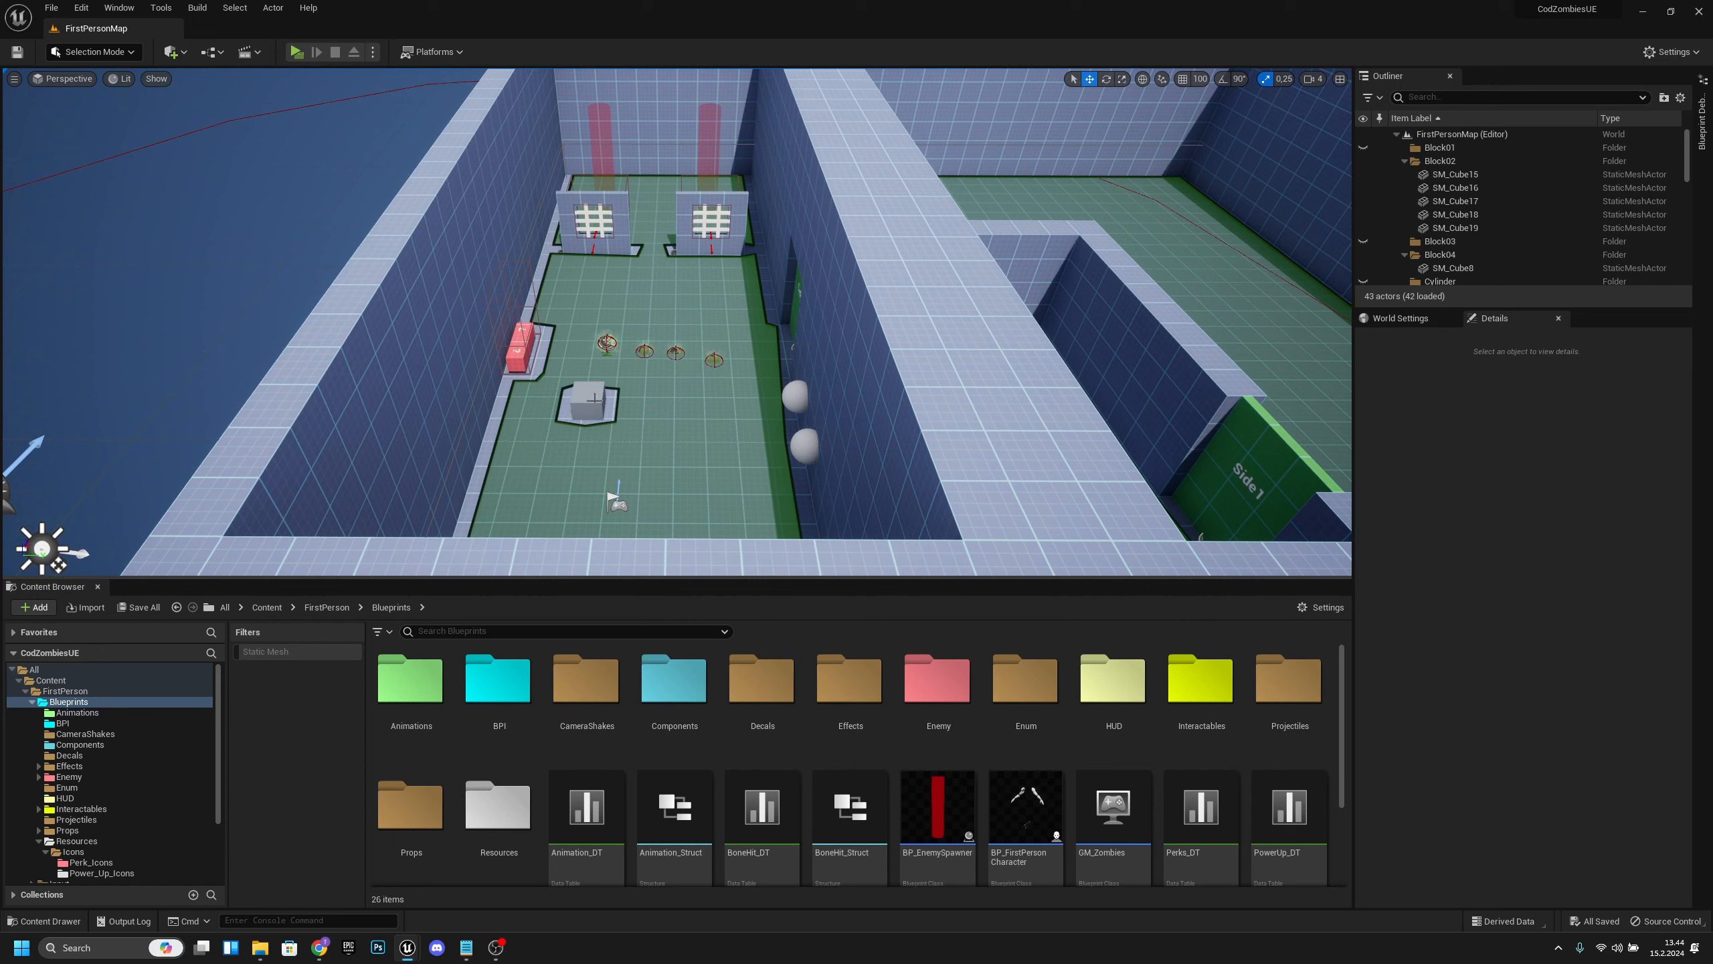
key(s)
mouse_move(677, 321)
right_down()
mouse_move(674, 348)
mouse_move(677, 328)
right_up()
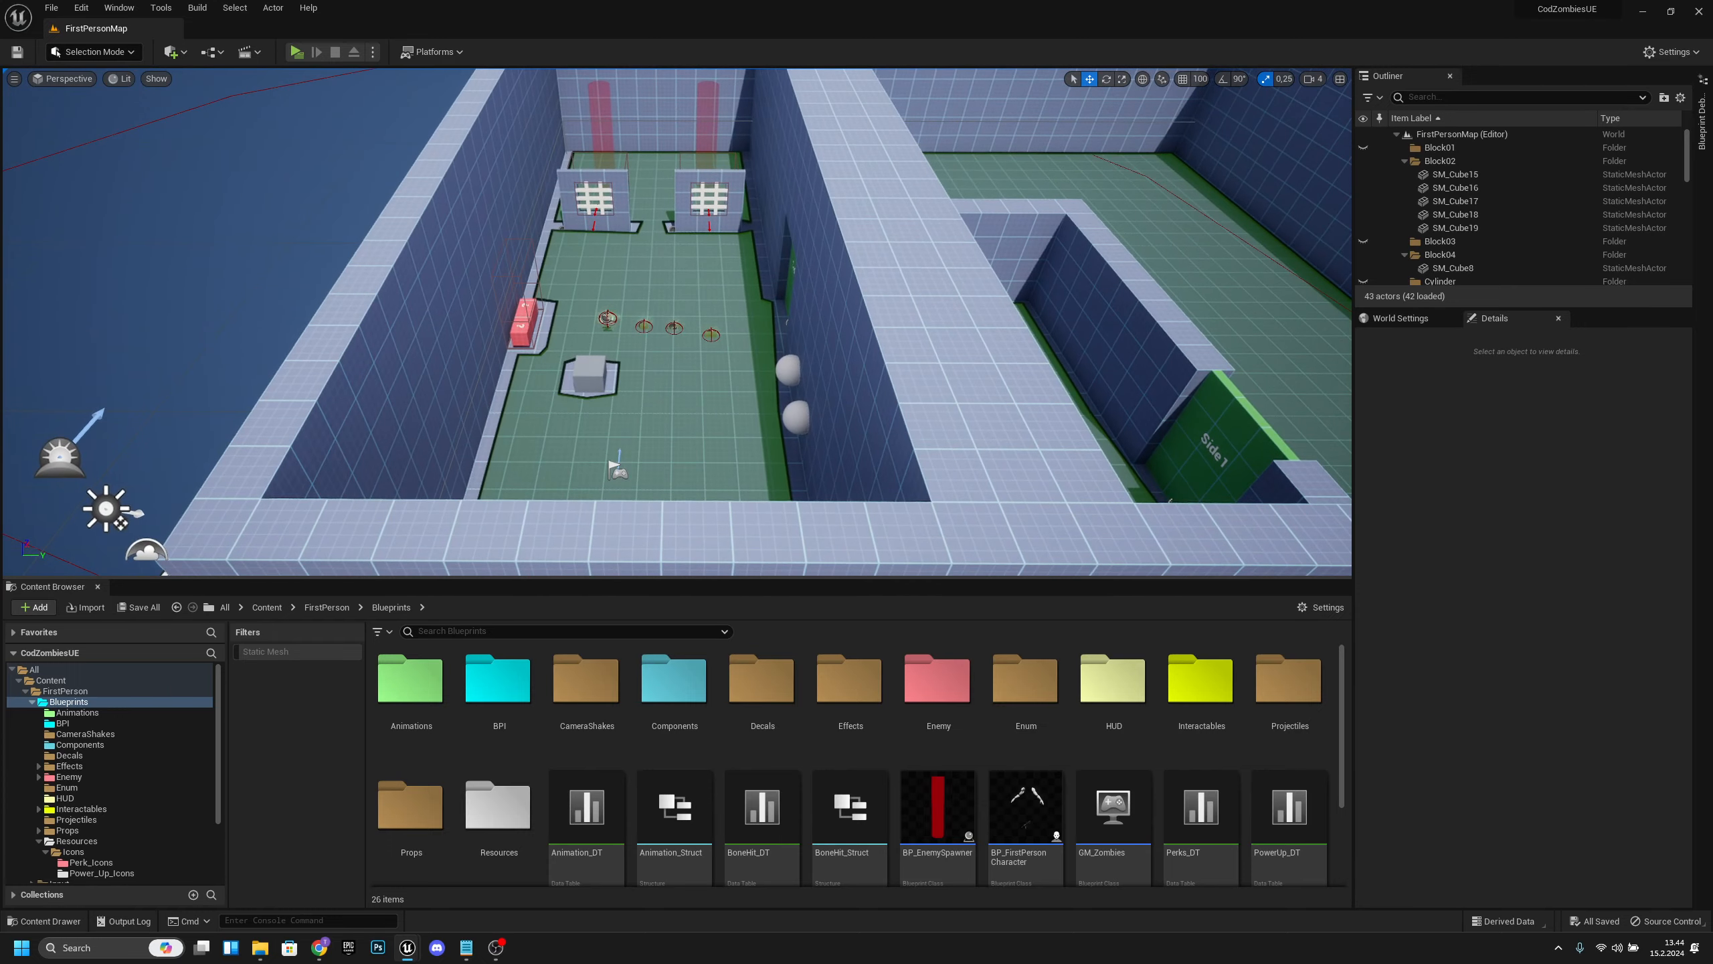
Switch to Google Drive in the browser and view the Perk Icons folder inside the Icons folder.
click(330, 952)
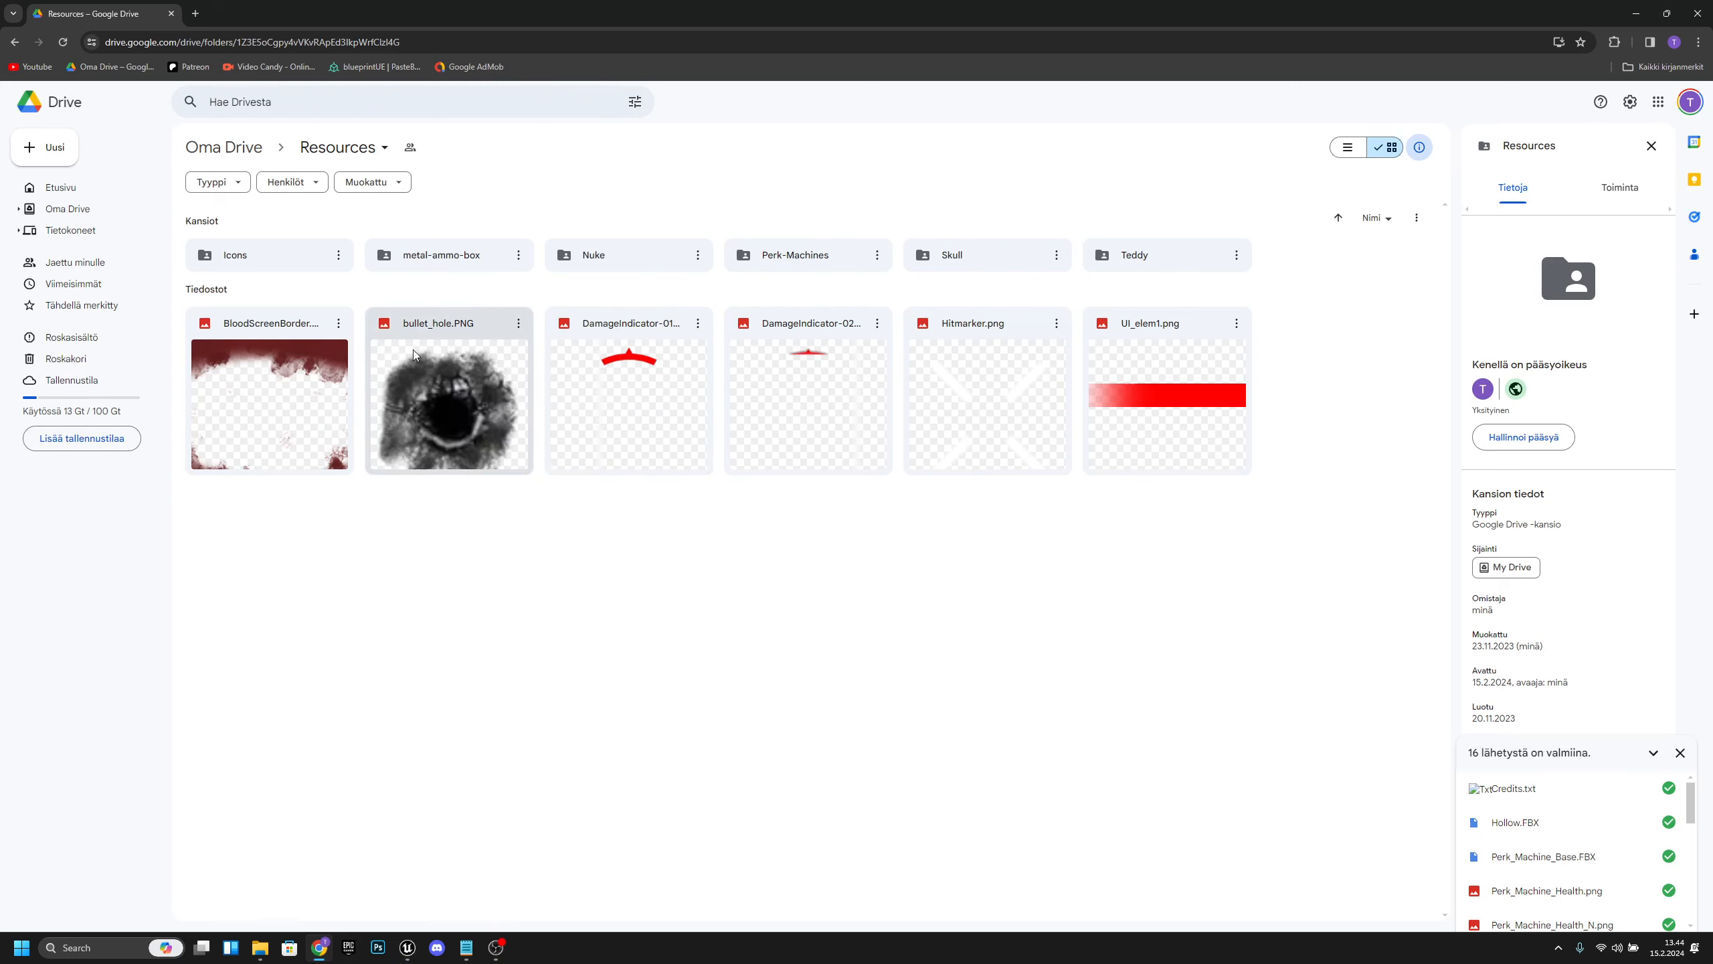
double_click(285, 259)
double_click(282, 260)
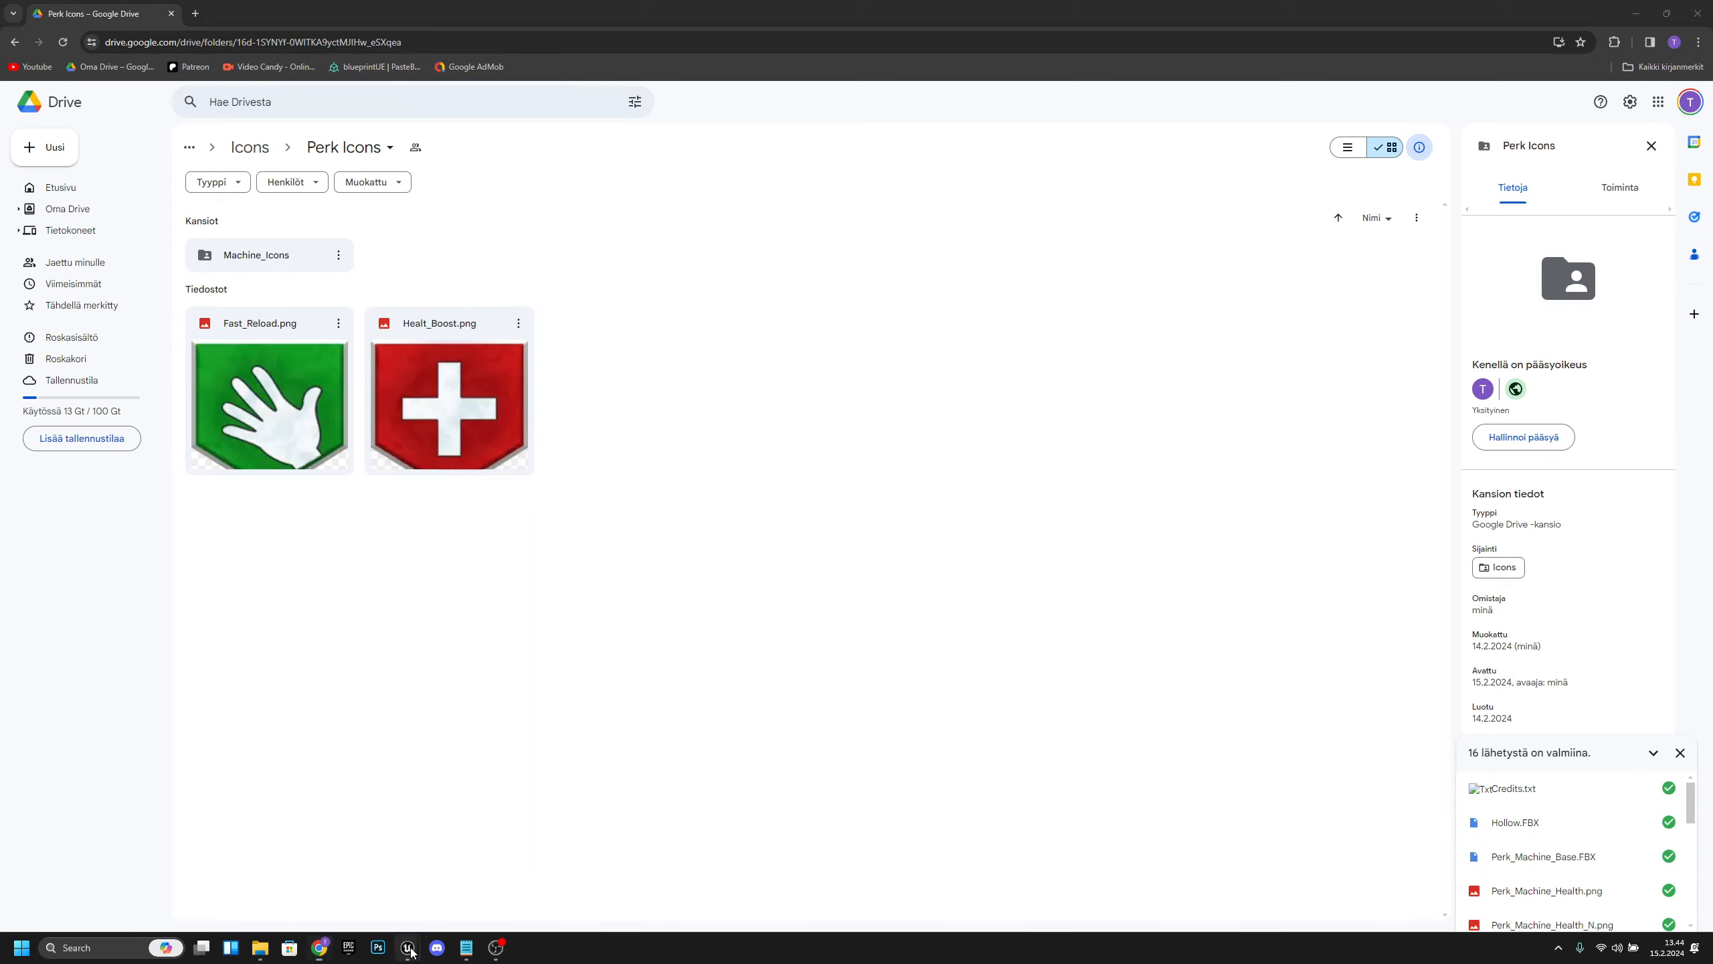
Switch to the CodZombiesUE project in Unreal Editor and open the Resources/Icons/Perk_Icons folder.
mouse_move(407, 948)
click(487, 877)
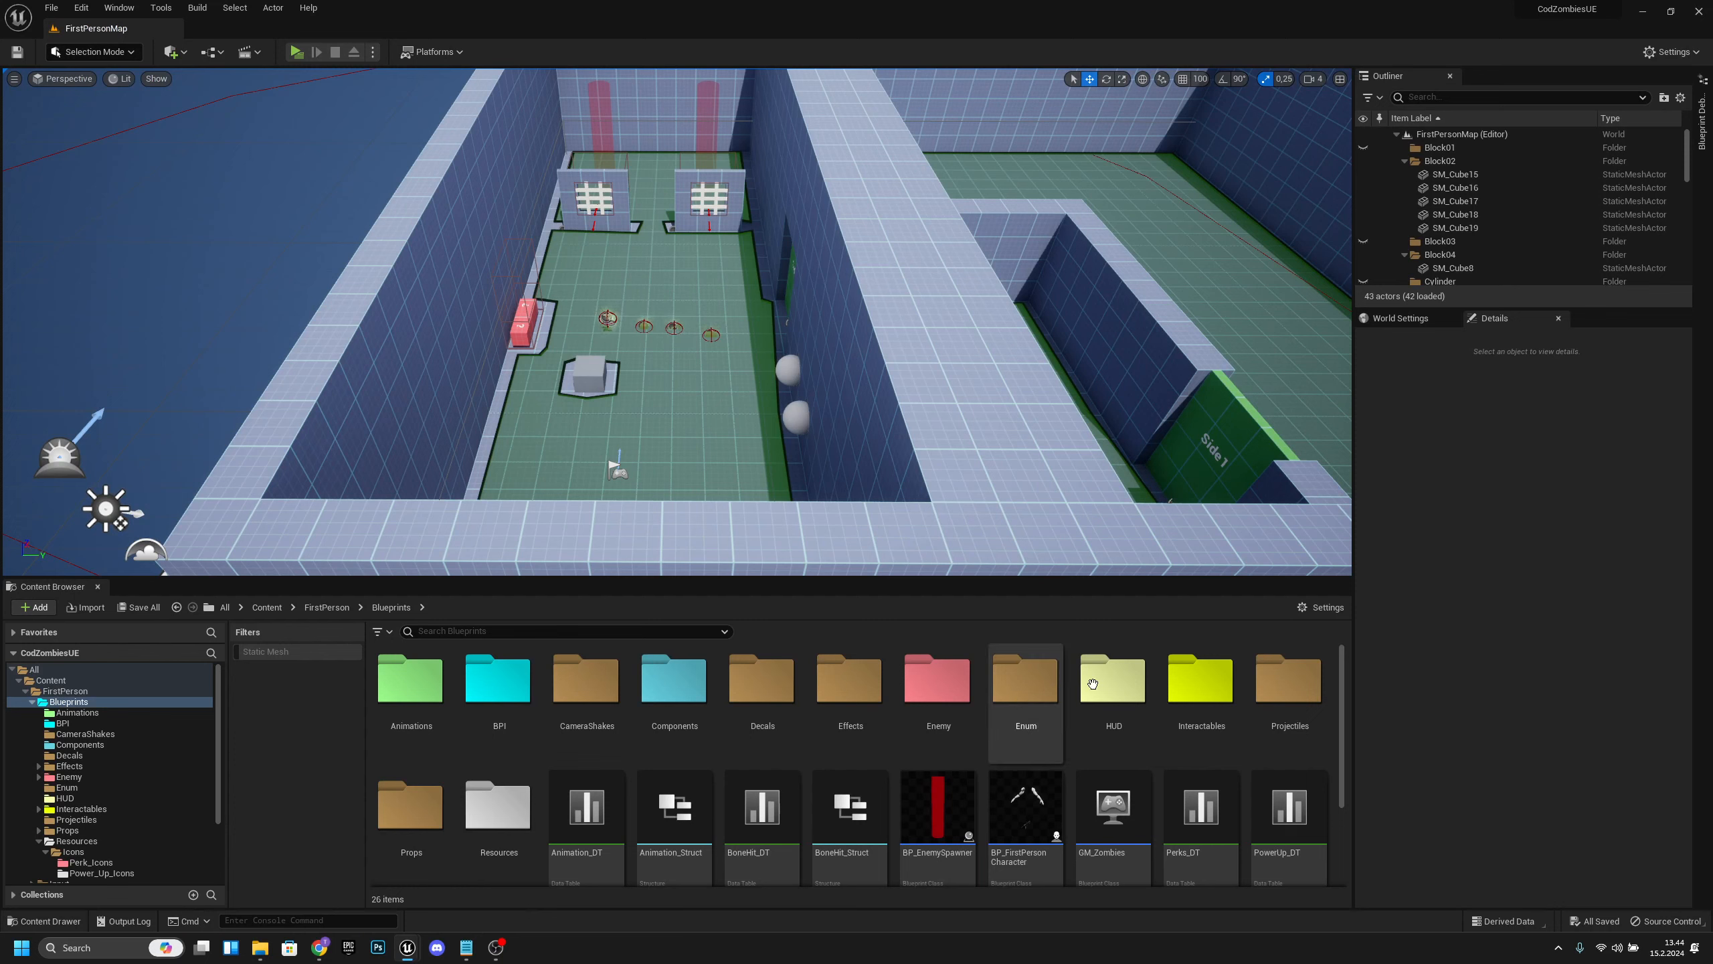
double_click(513, 827)
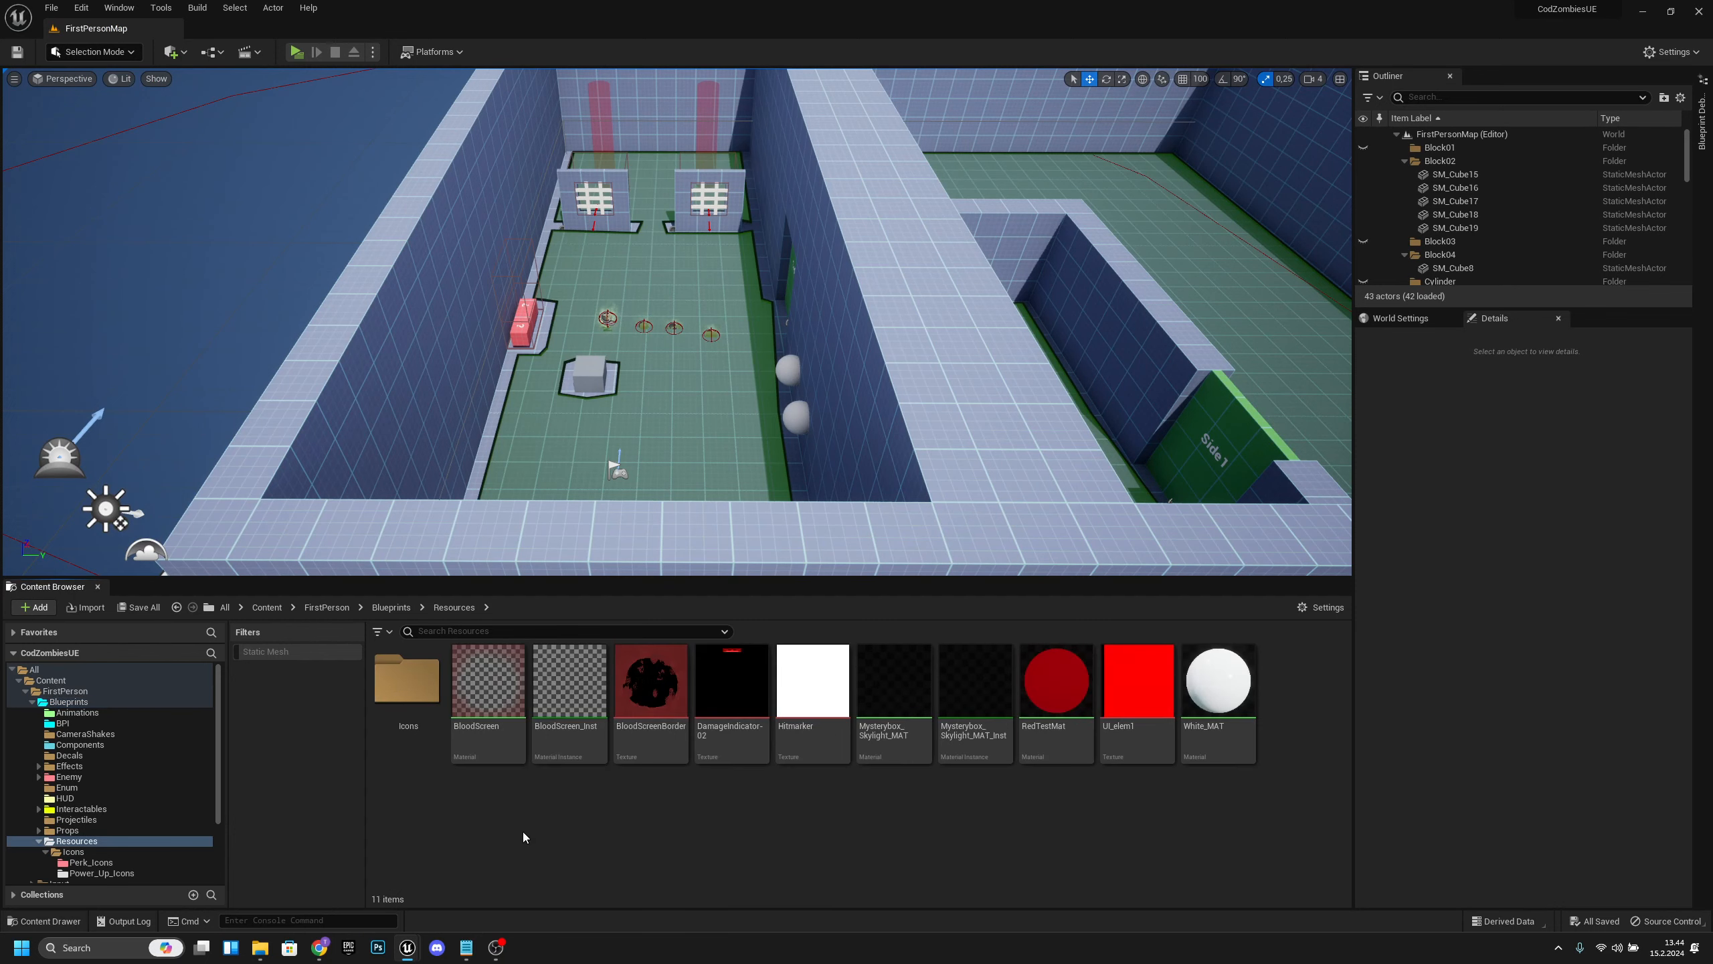
double_click(413, 676)
double_click(411, 678)
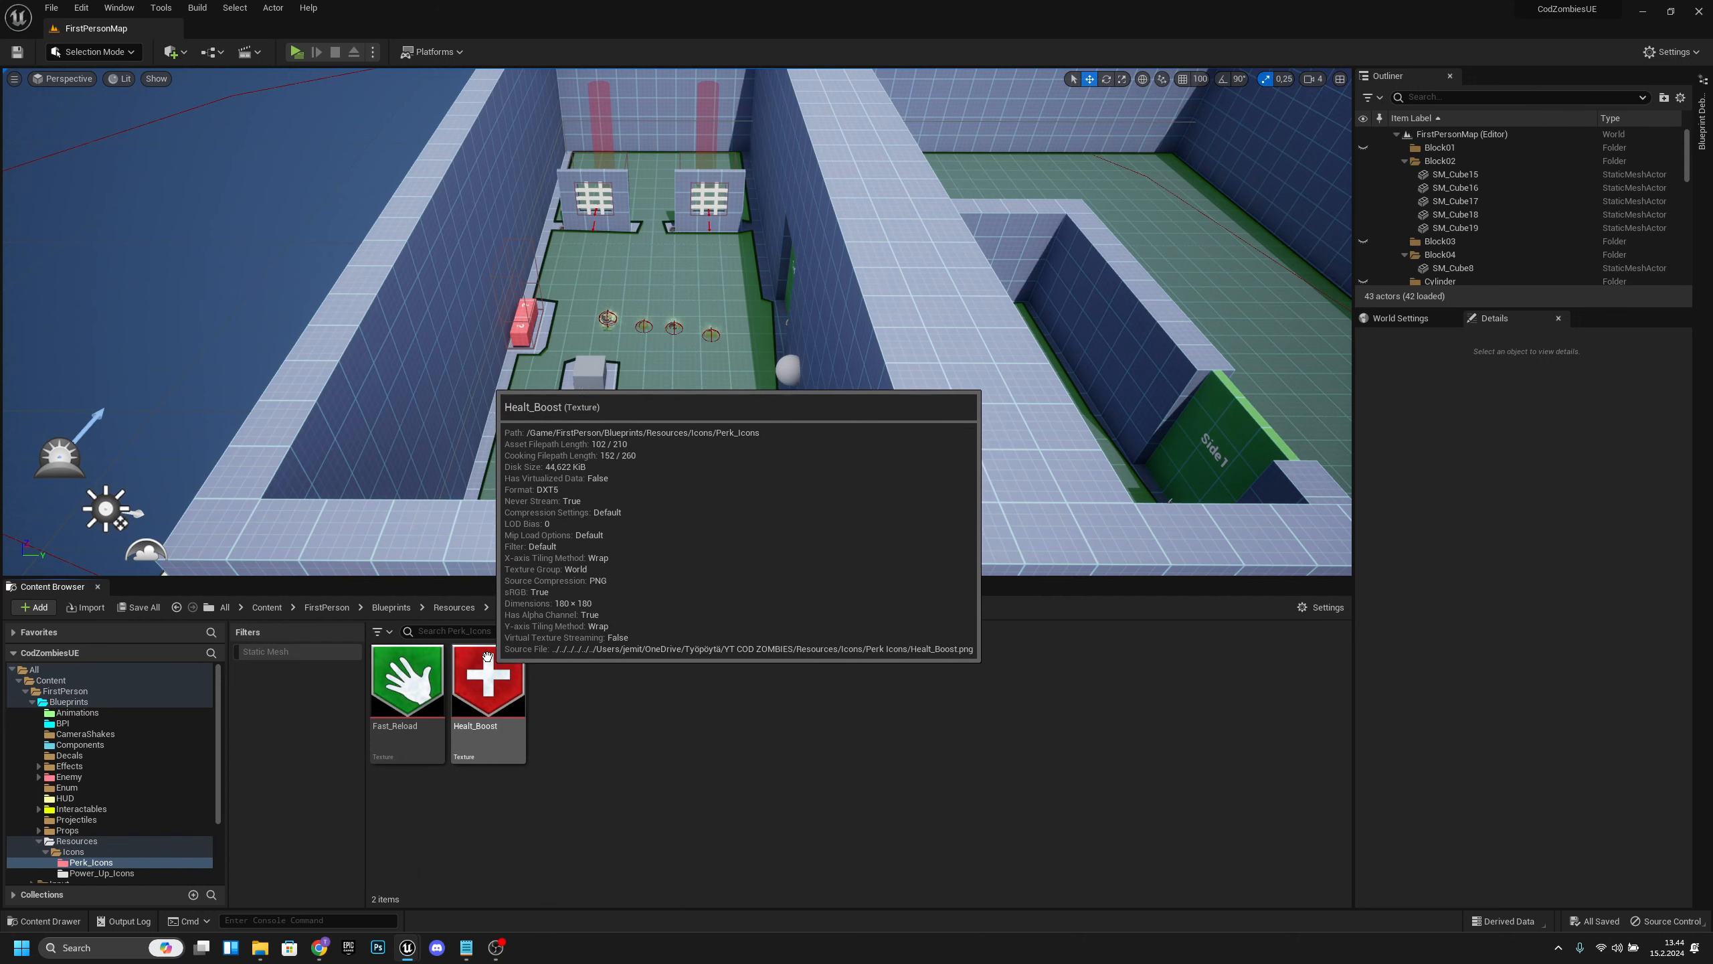
Switch back to Google Drive and view the perk logos in the Machine_Icons folder inside Perk Icons.
click(324, 951)
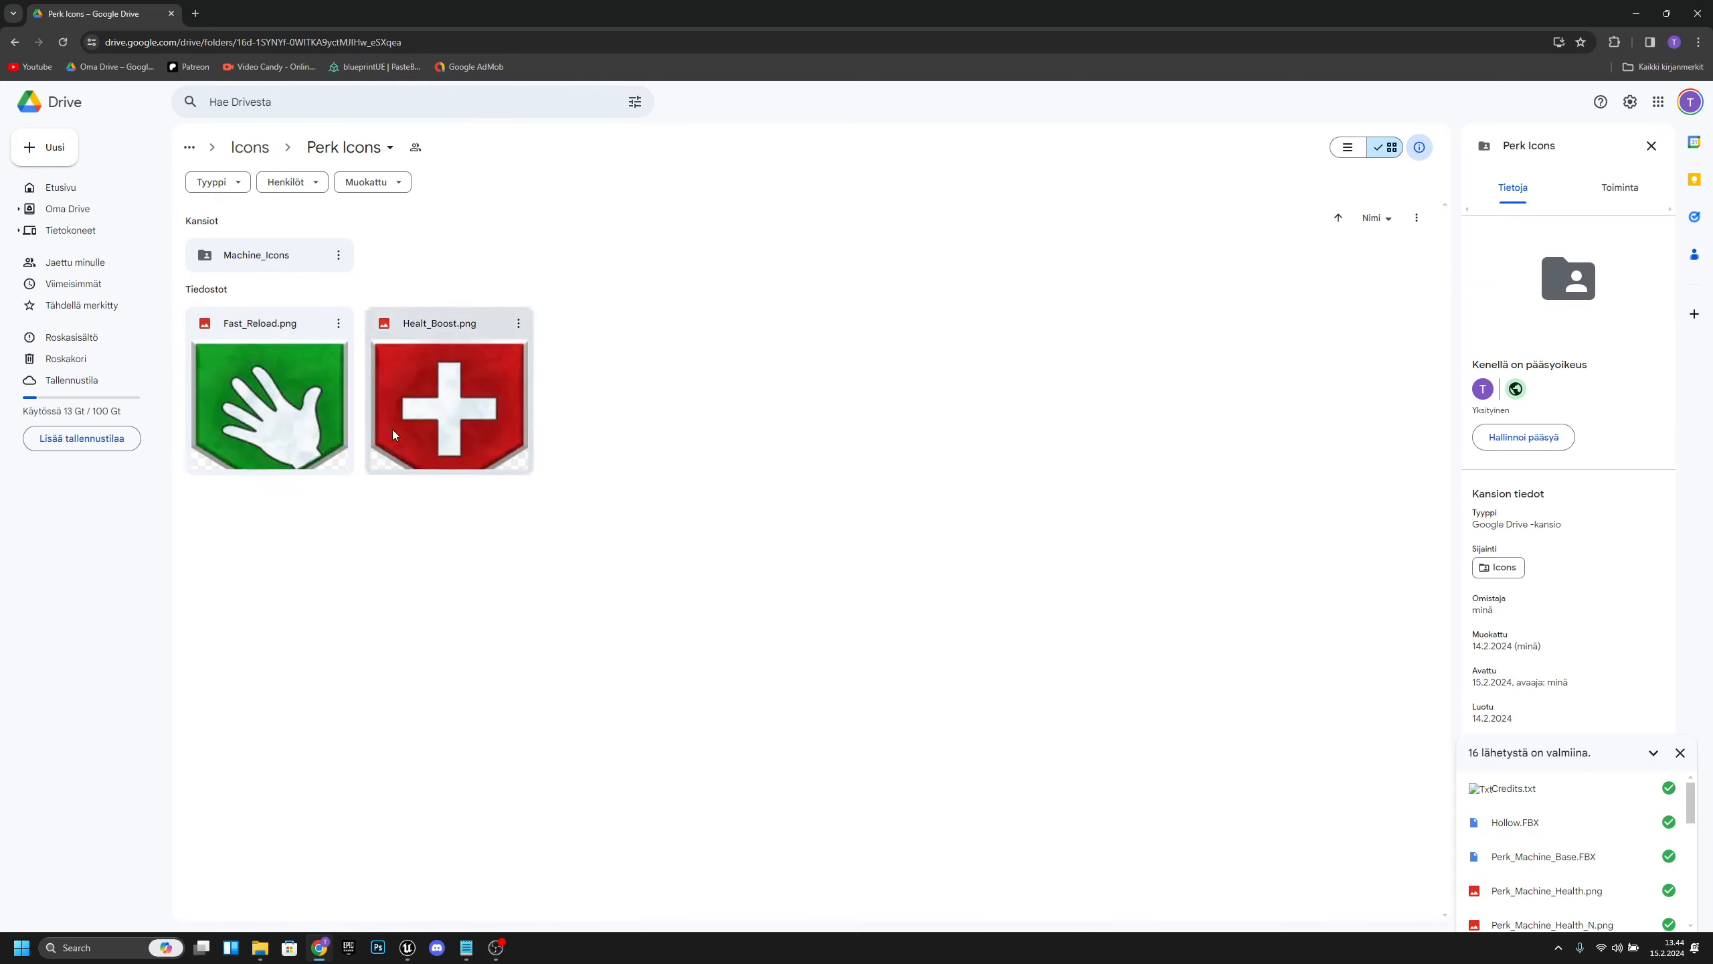
click(275, 150)
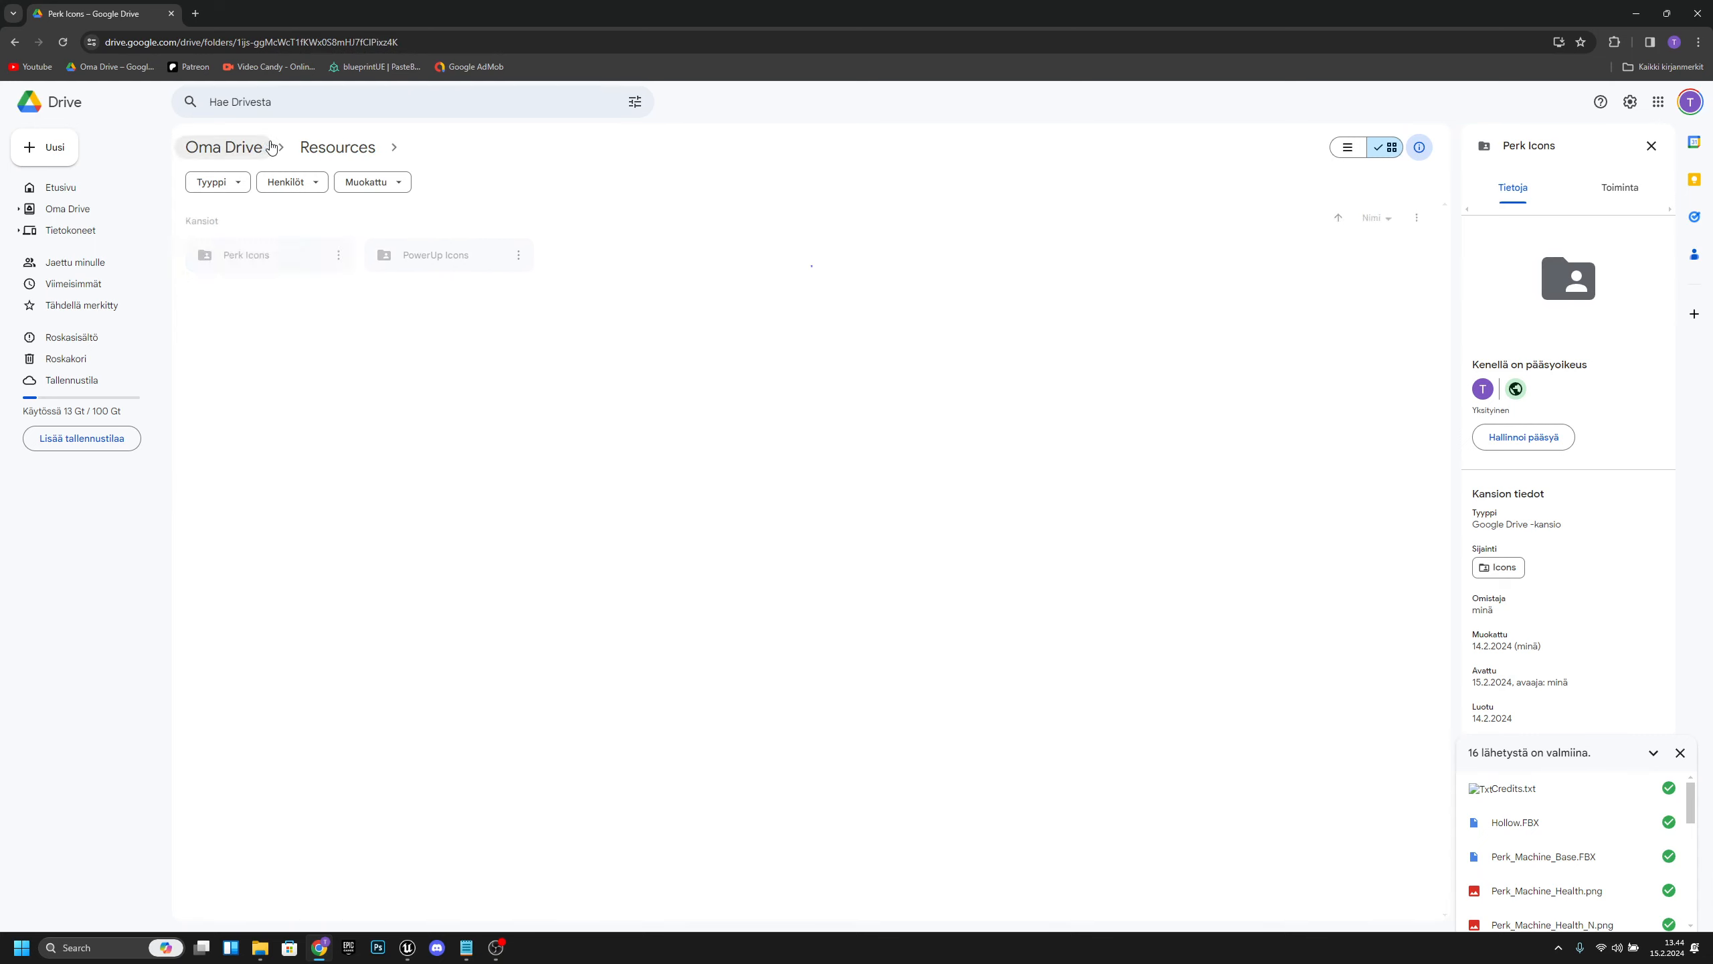
click(255, 265)
double_click(255, 265)
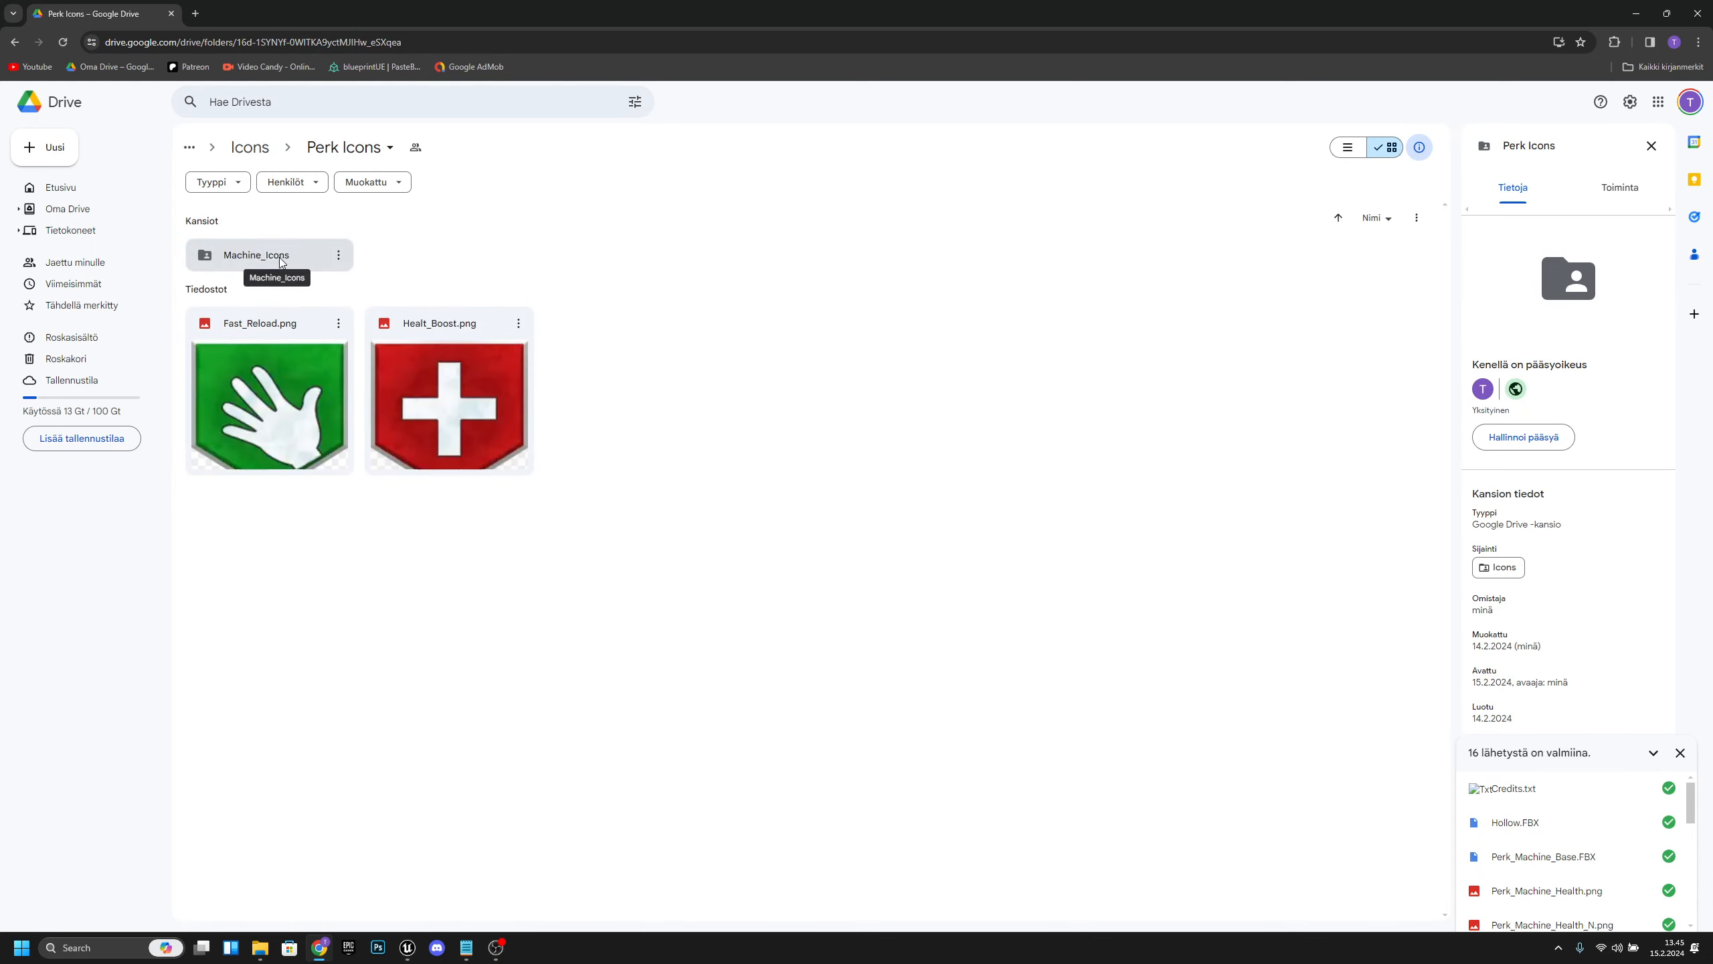
double_click(281, 262)
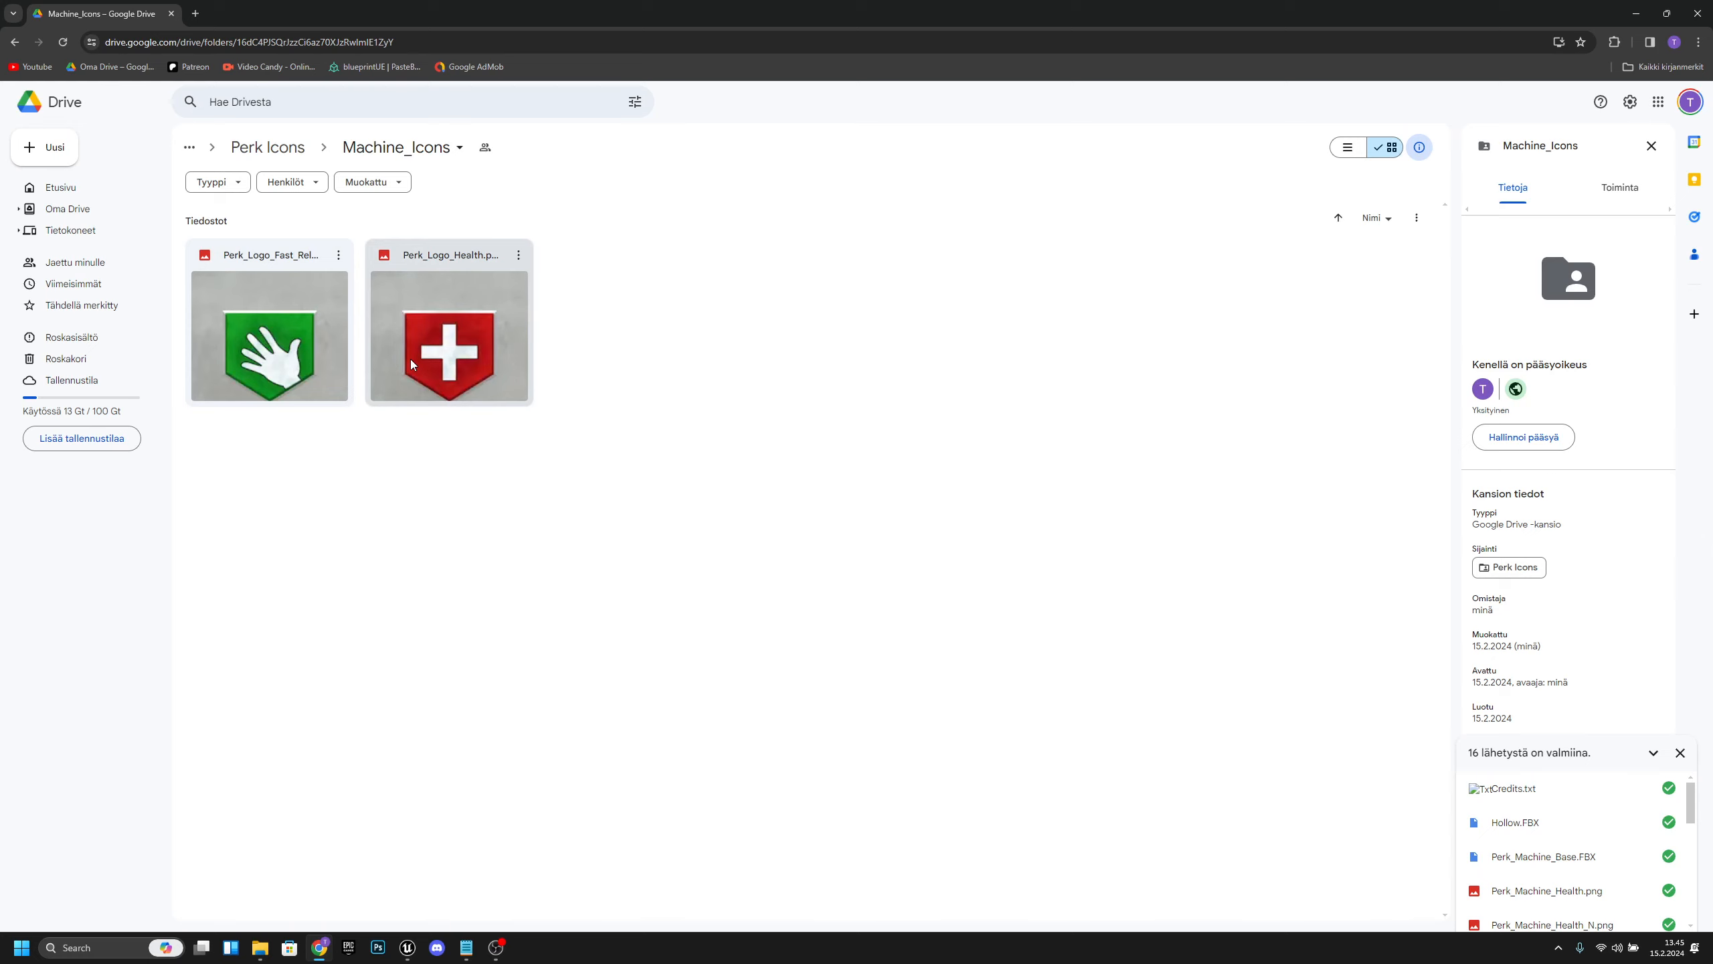
Return to the Resources folder on Google Drive and view the files in its Perk-Machines folder.
click(251, 147)
click(249, 147)
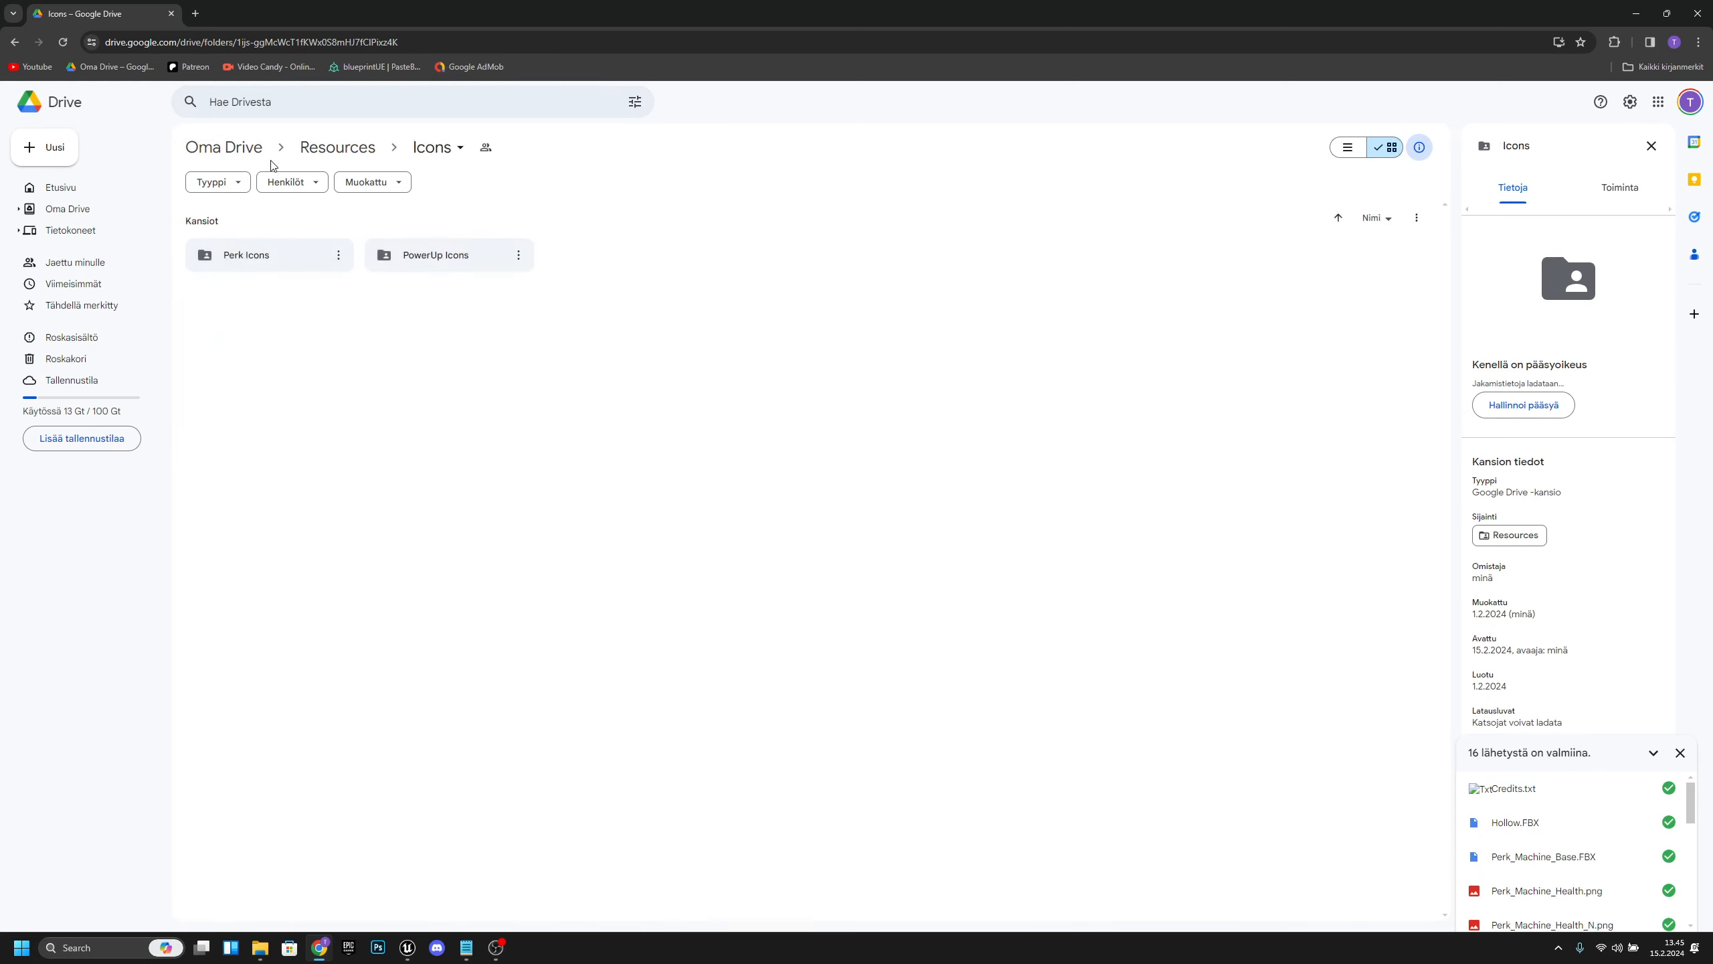
click(334, 148)
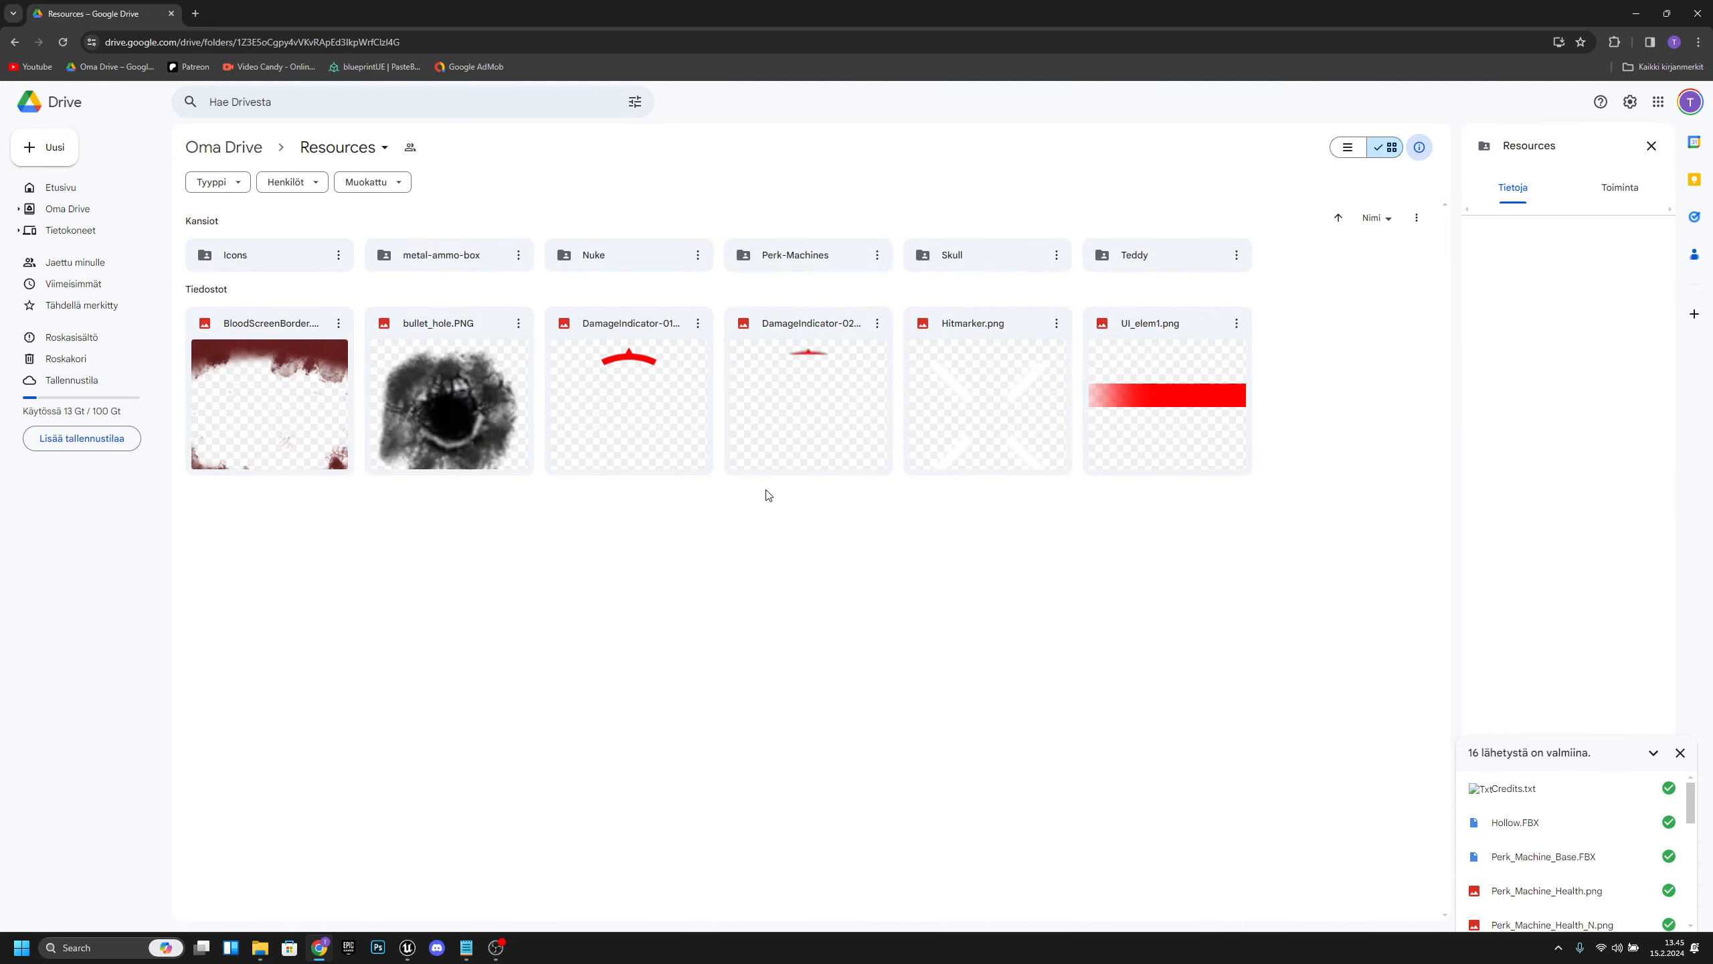
double_click(813, 255)
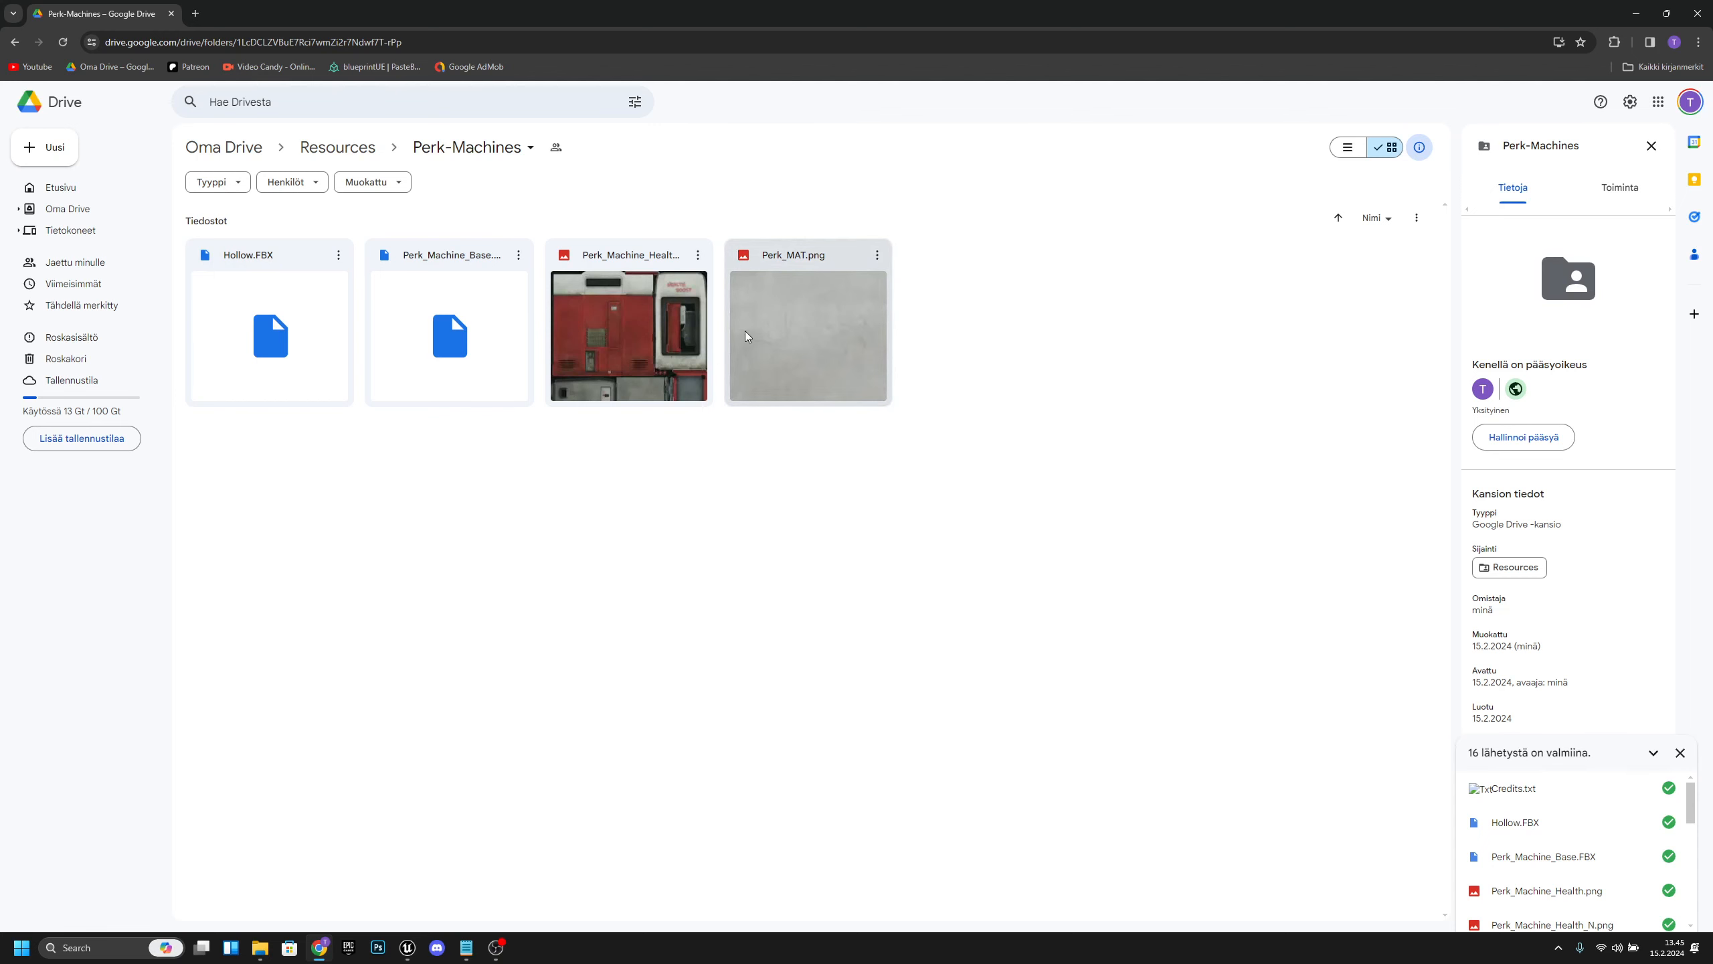
Switch to the CodZombiesUE editor and import Fast_Reload.png and Healt_Boost.png from the local Perk Icons folder into Perk_Icons.
mouse_move(410, 945)
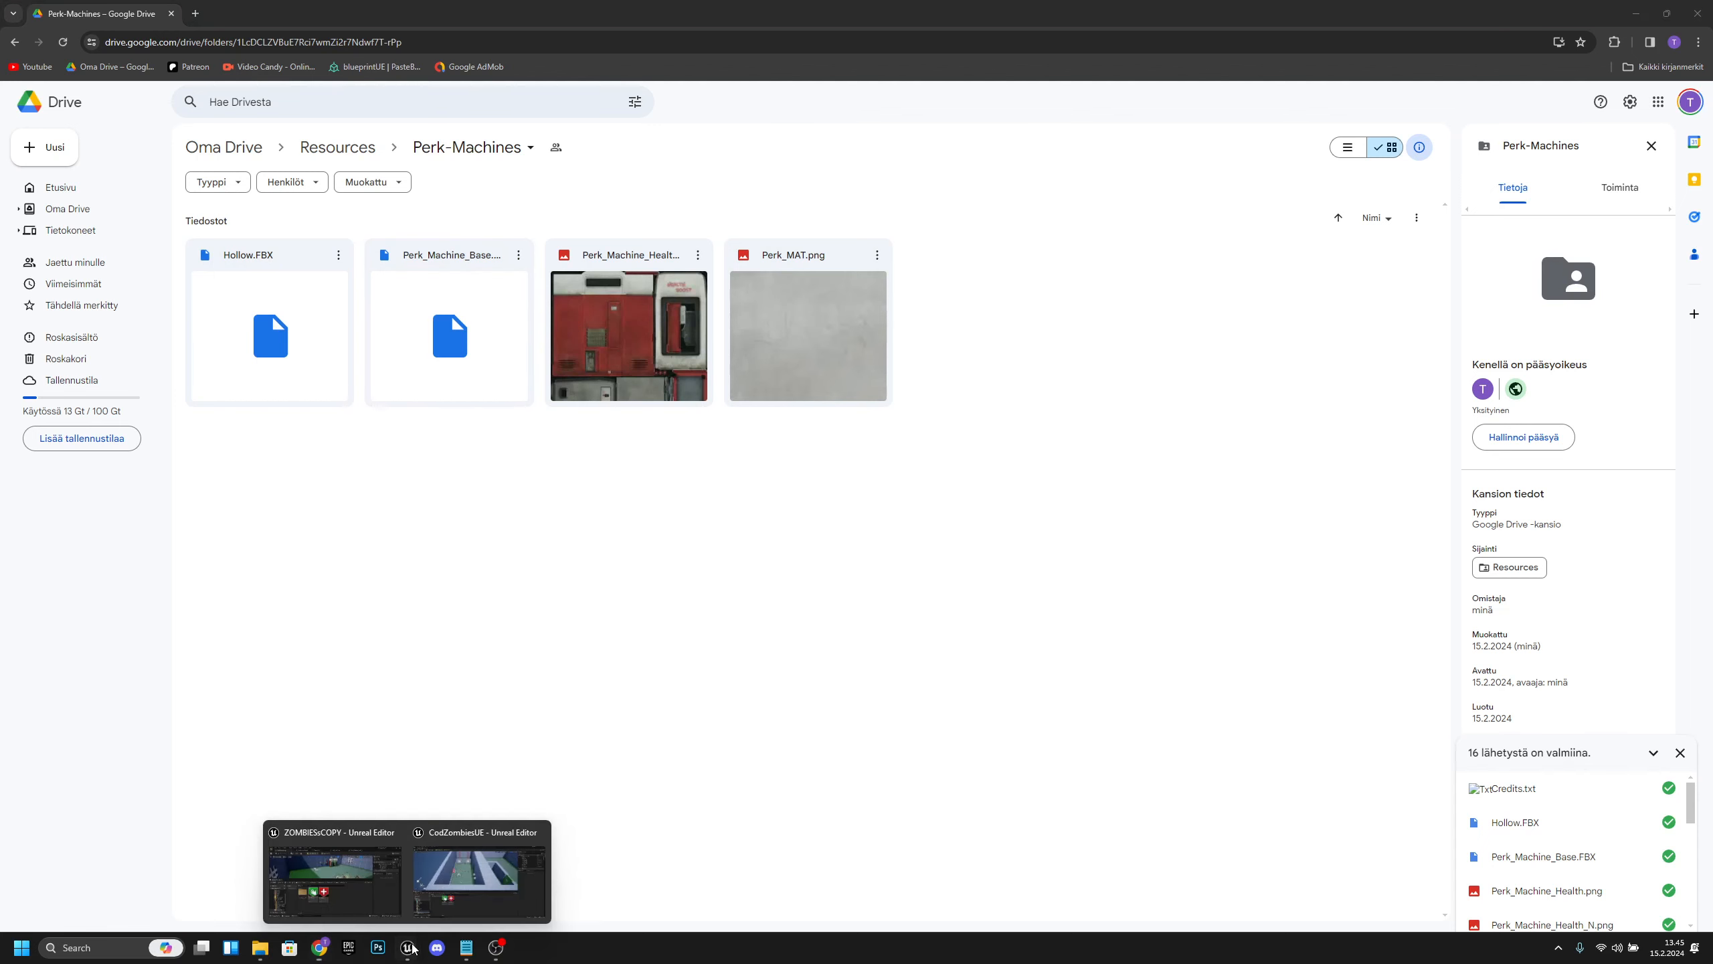
click(501, 874)
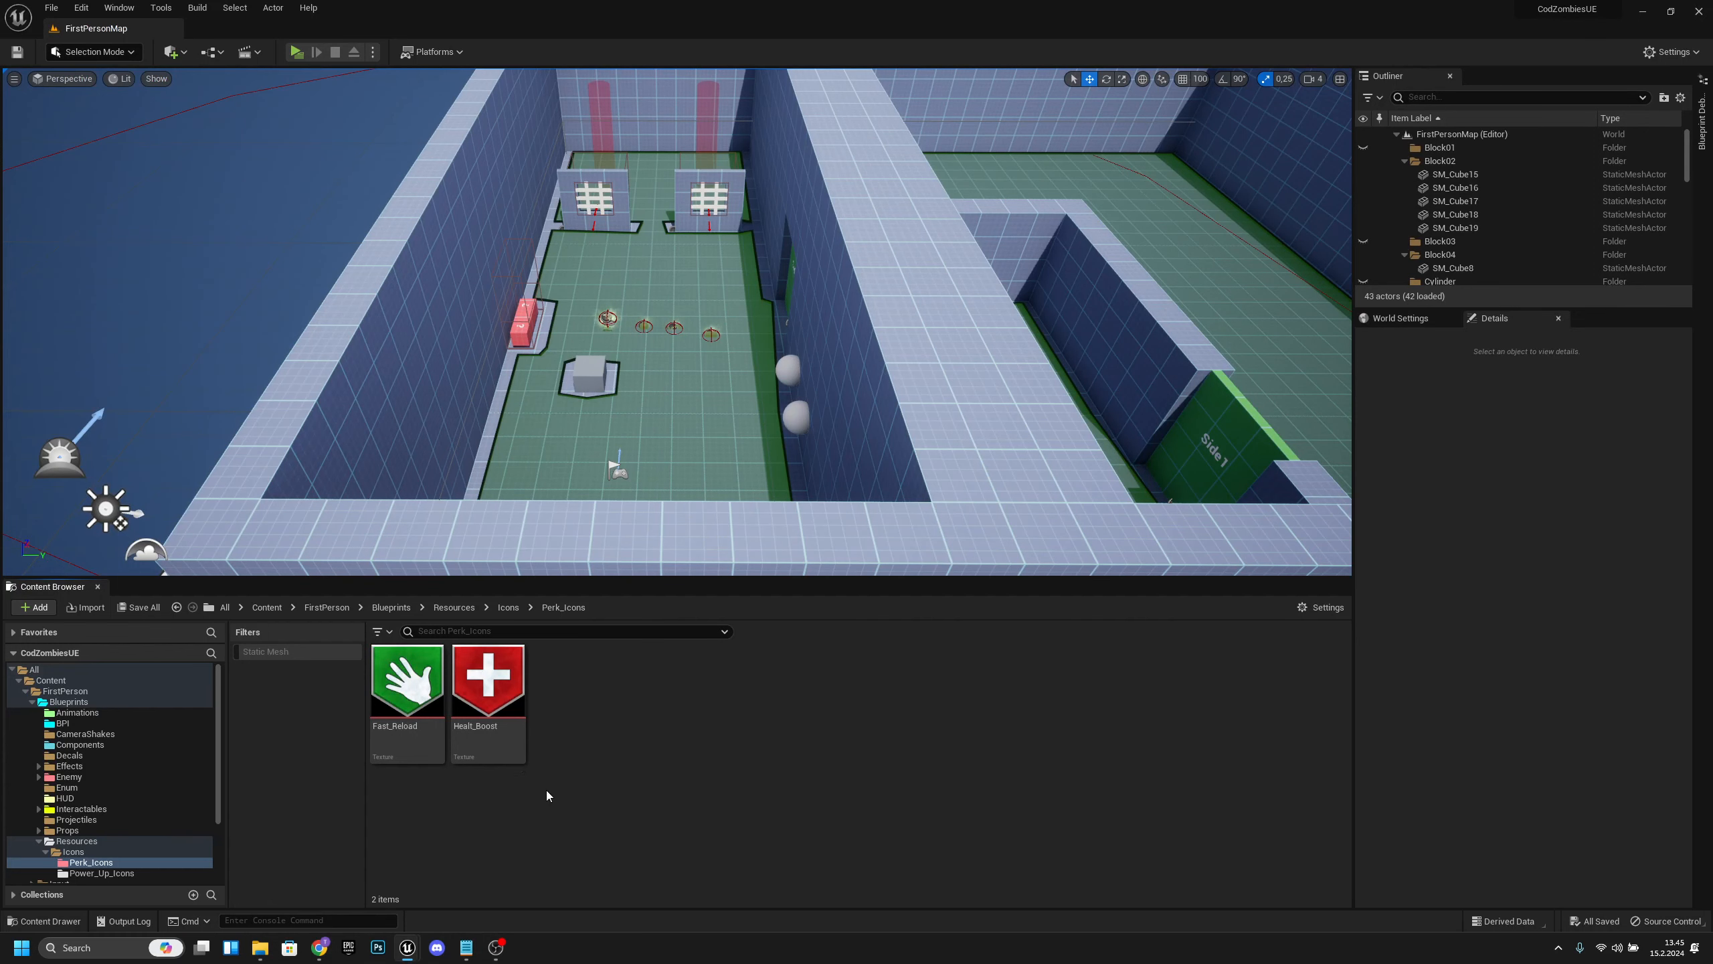
mouse_move(260, 948)
click(295, 886)
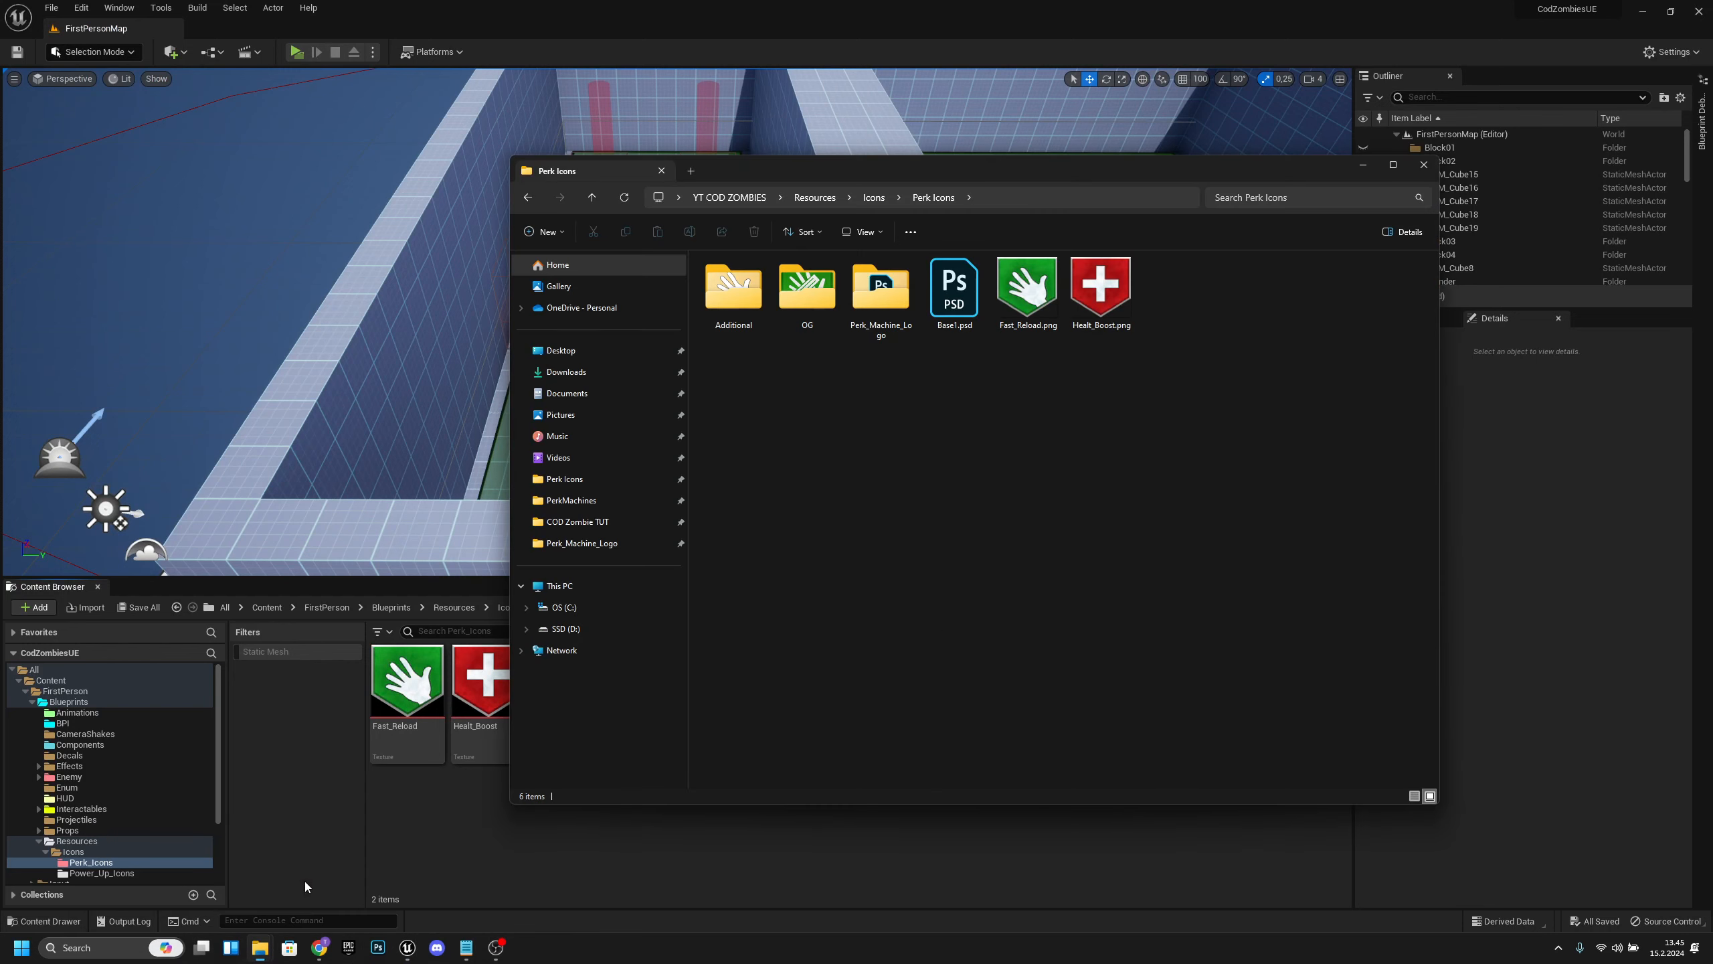
mouse_move(1195, 417)
mouse_down()
mouse_move(996, 259)
mouse_move(749, 807)
mouse_move(473, 830)
mouse_up()
click(477, 851)
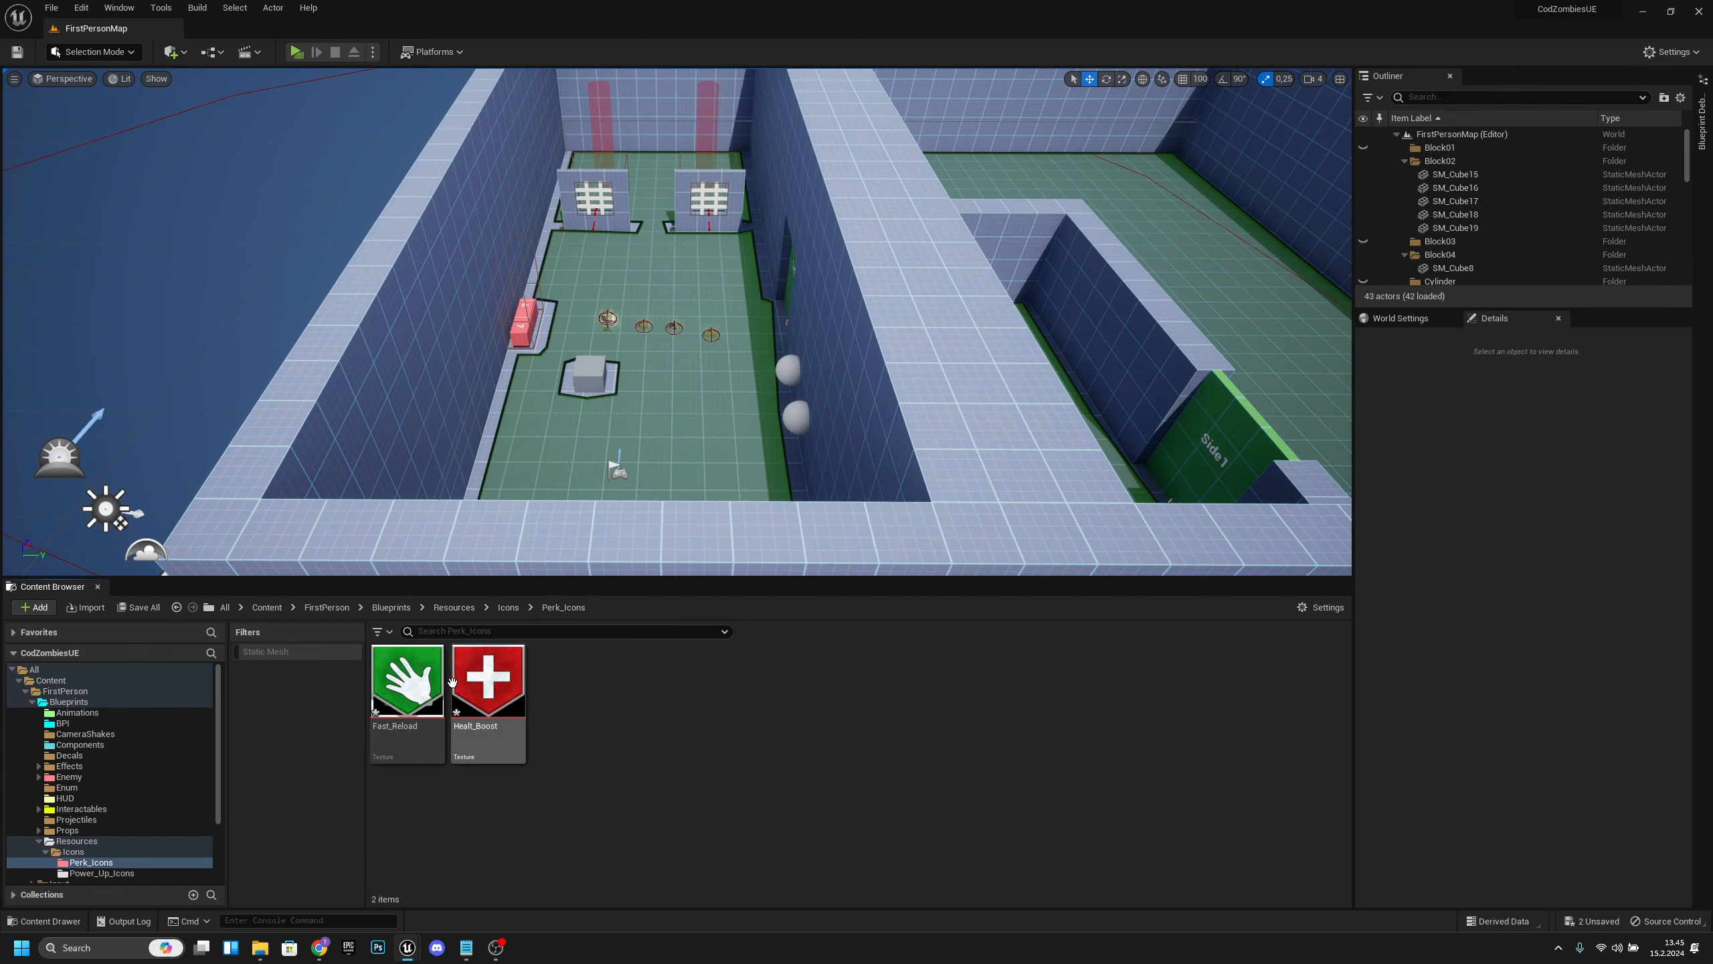
Set the Healt_Boost texture's compression settings to UserInterface2D (RGBA), then save and close it.
double_click(516, 735)
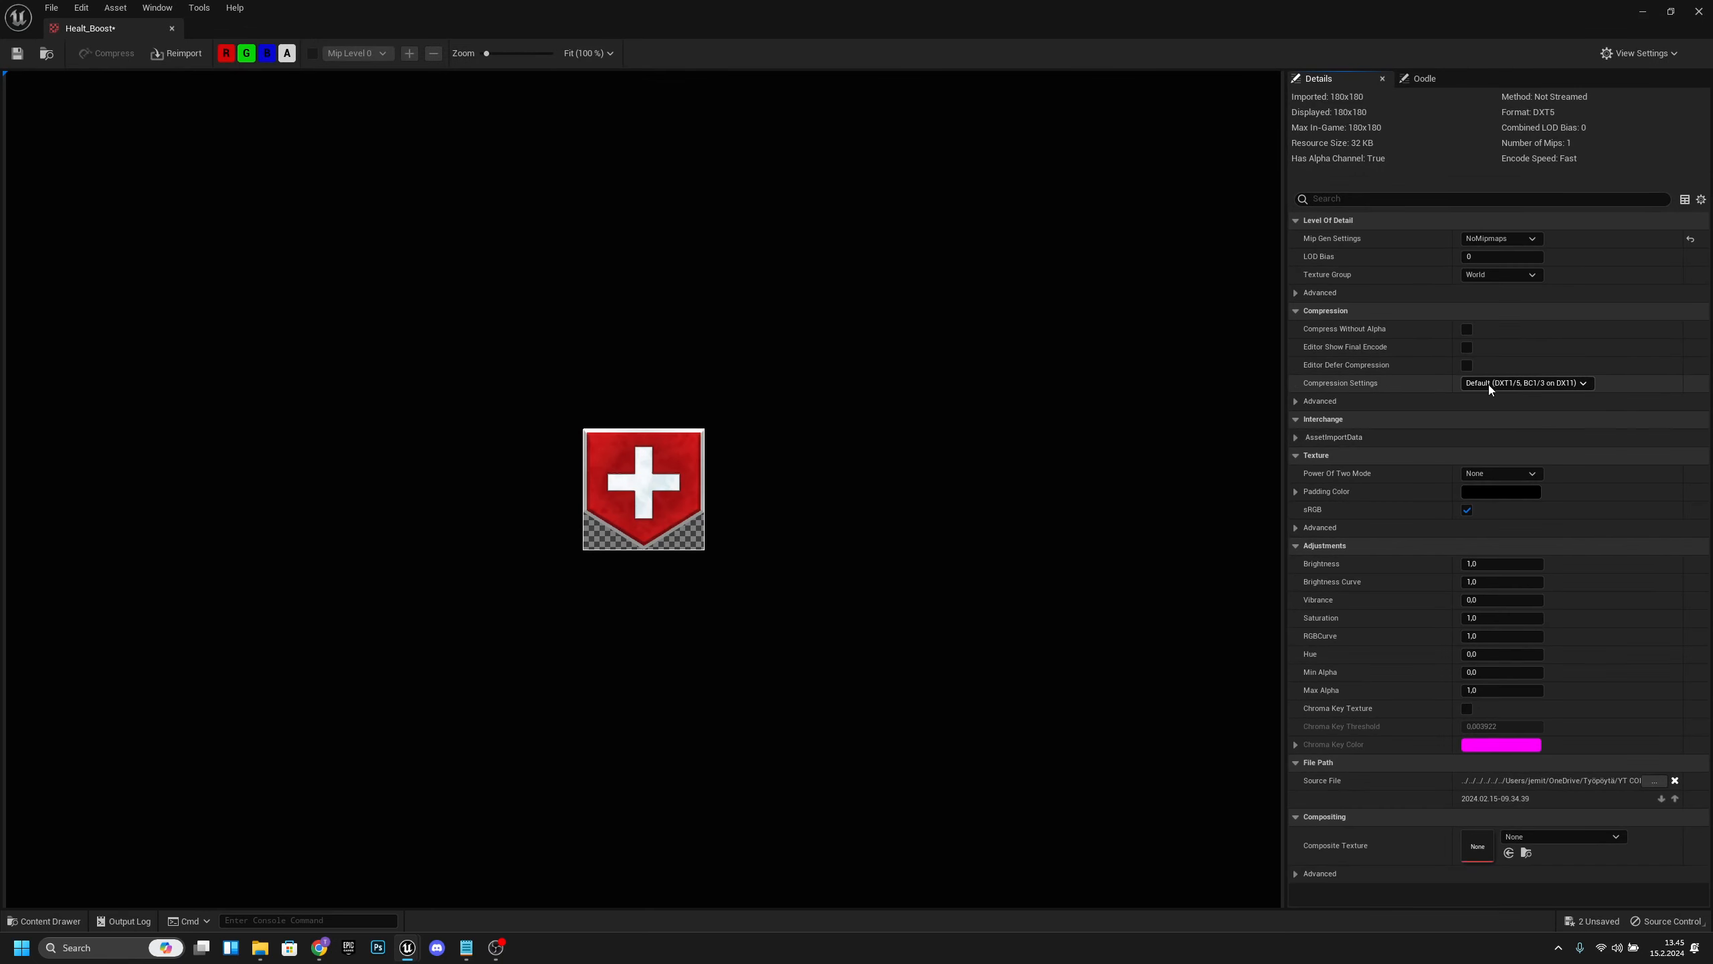
click(1507, 385)
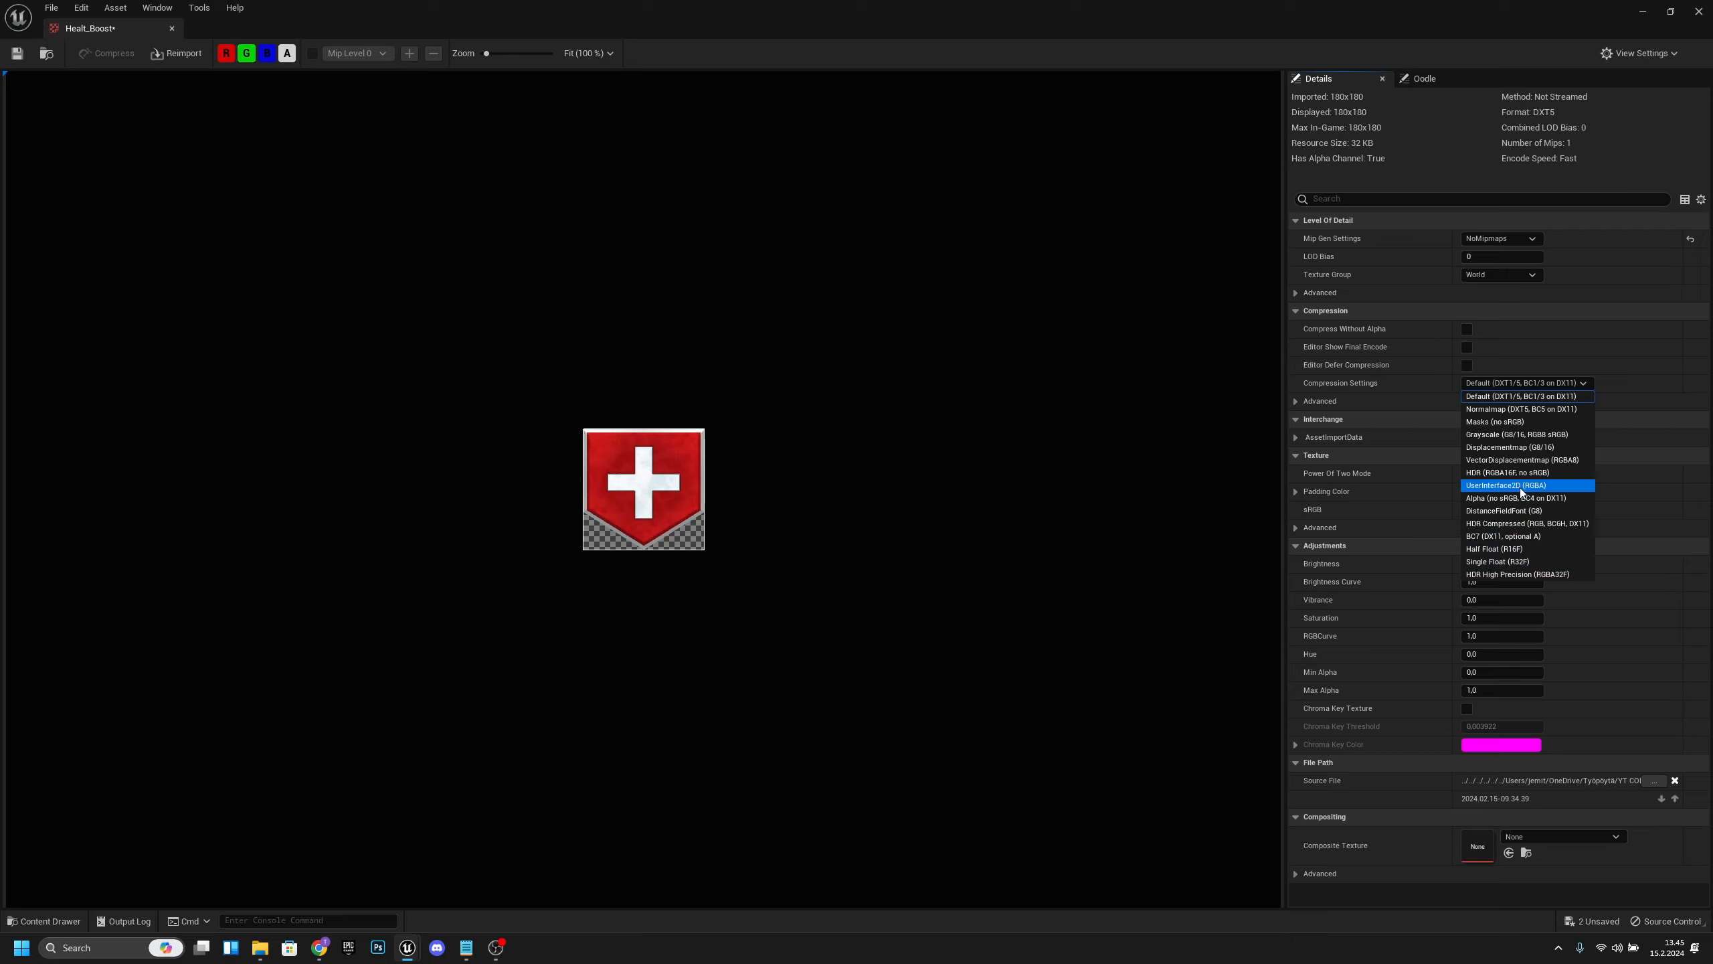
click(1520, 486)
click(15, 55)
click(172, 27)
Set the Fast_Reload texture's compression settings to UserInterface2D (RGBA), then save and close it.
double_click(413, 689)
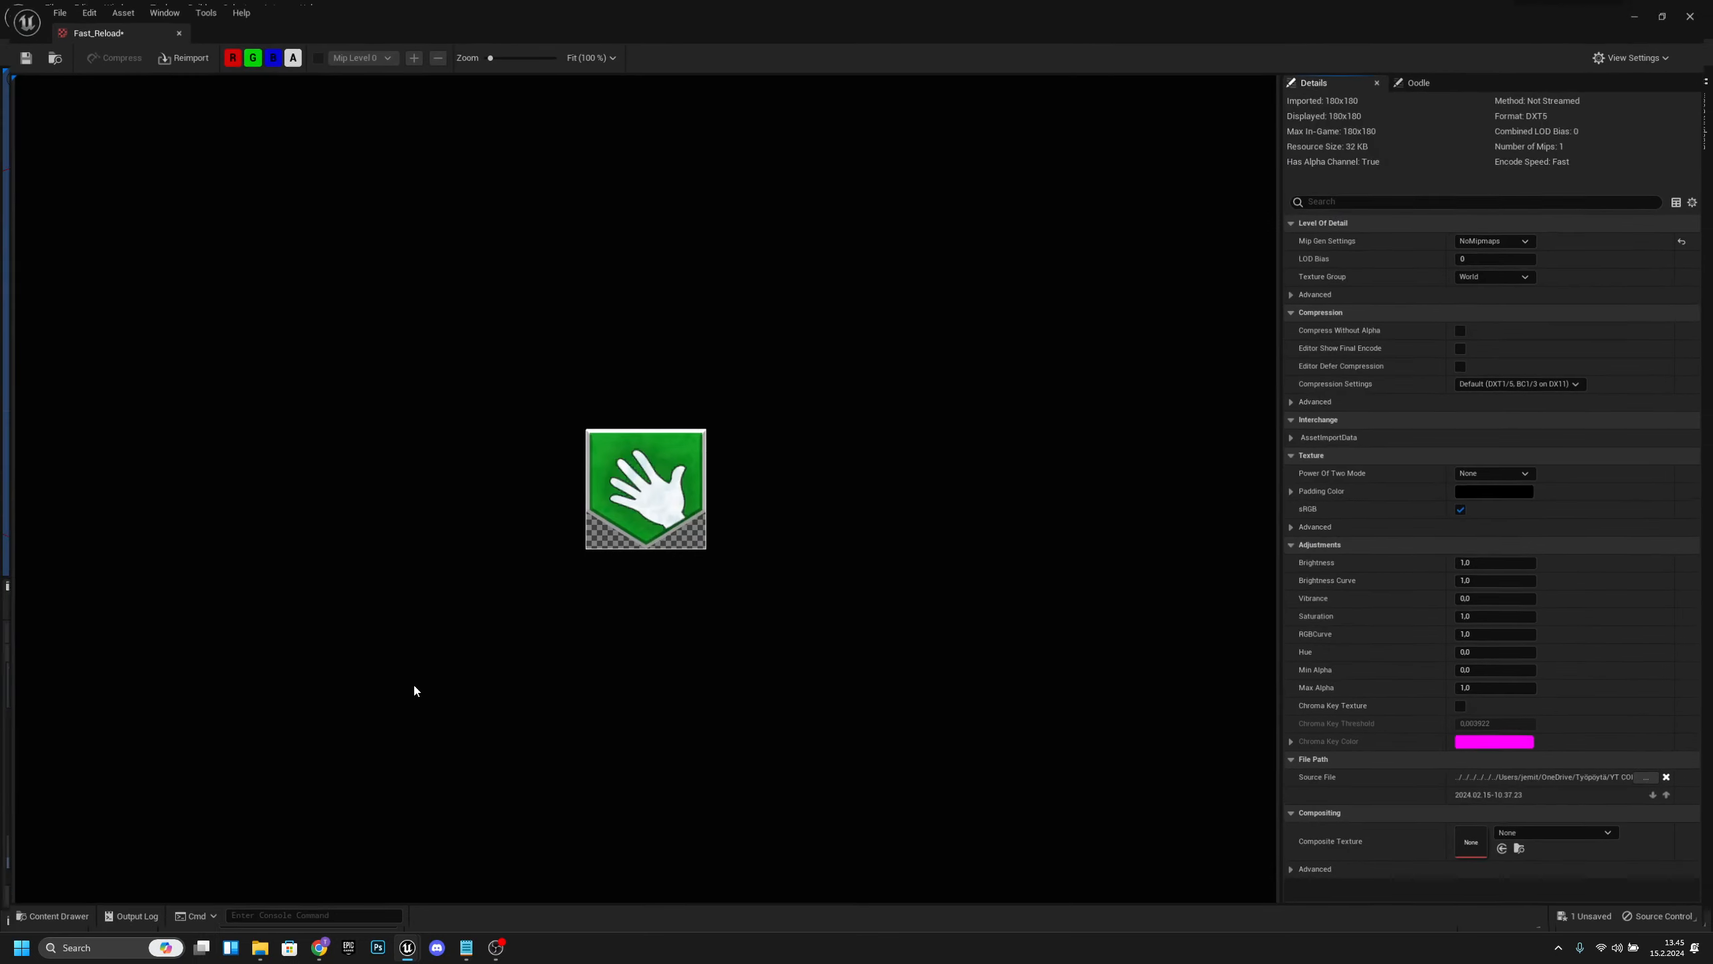
click(1499, 385)
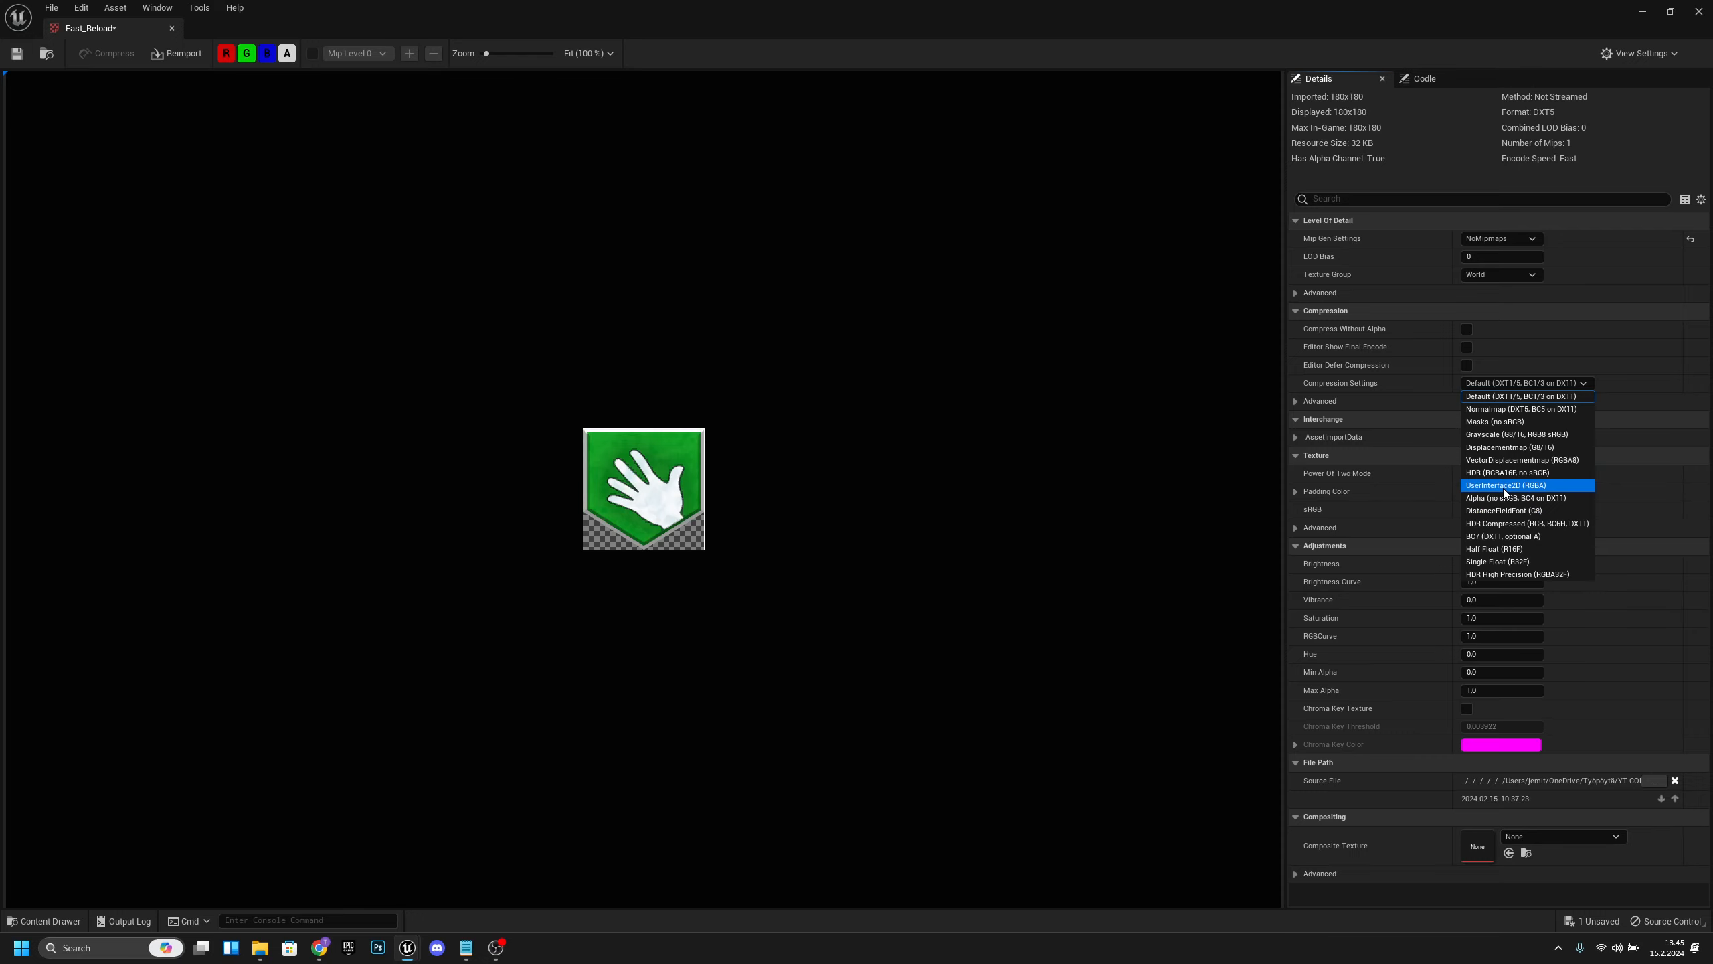
click(1503, 486)
click(15, 52)
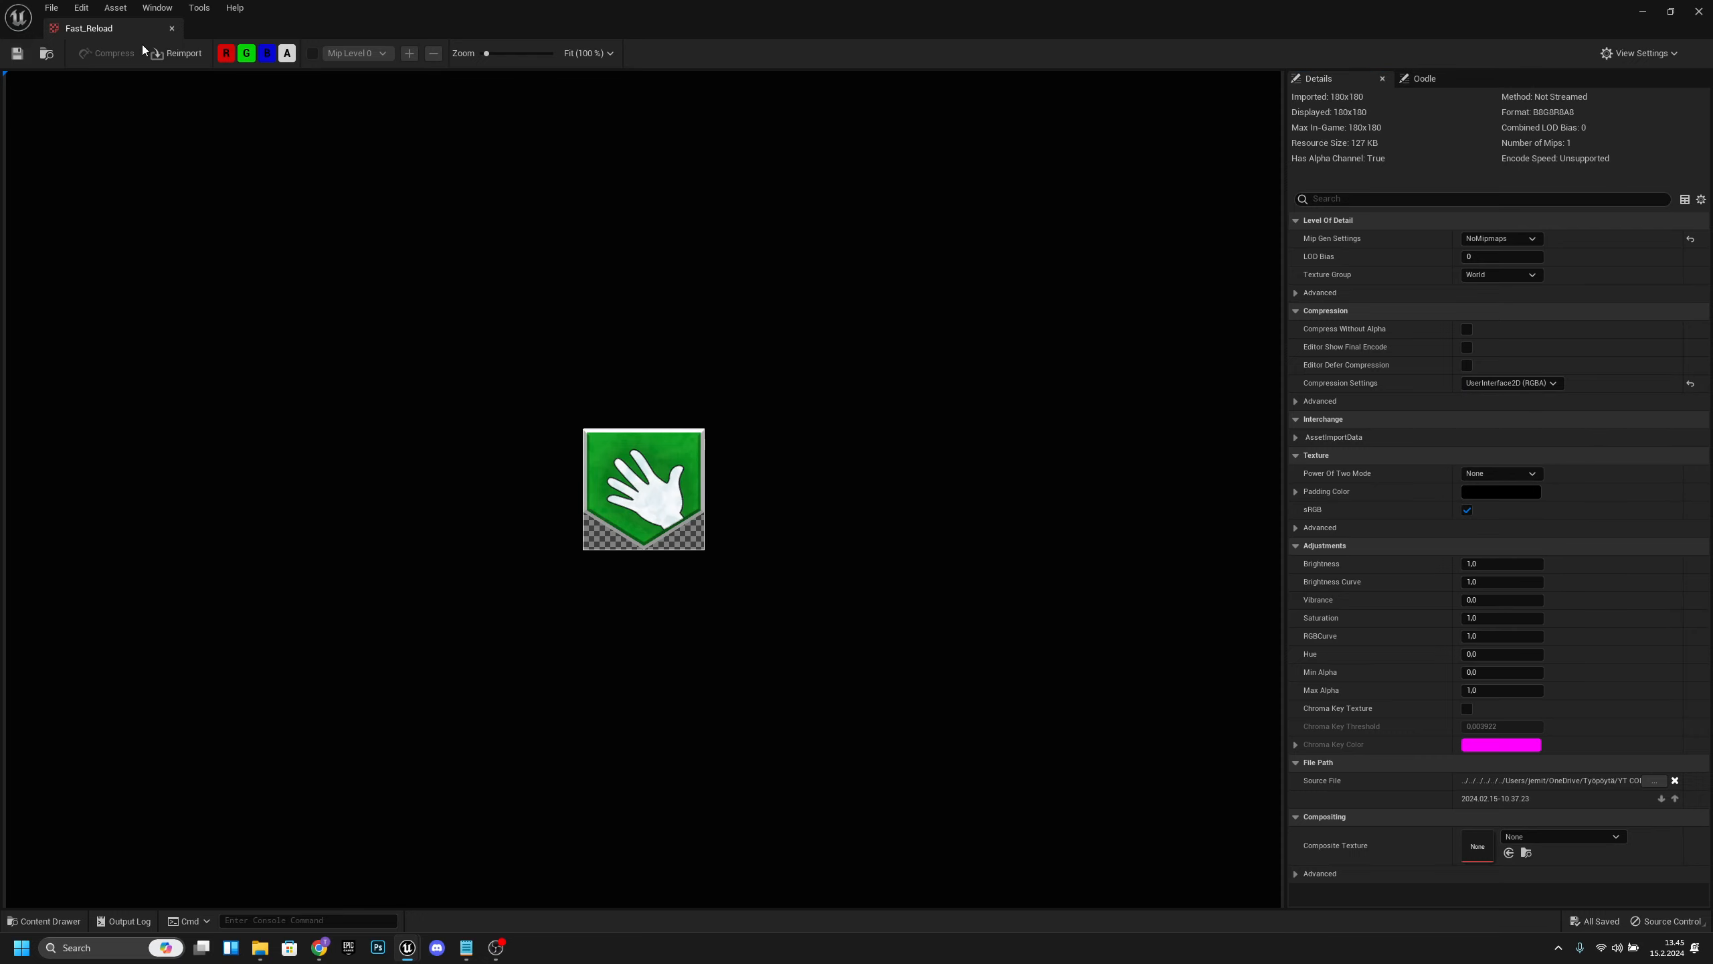
click(173, 29)
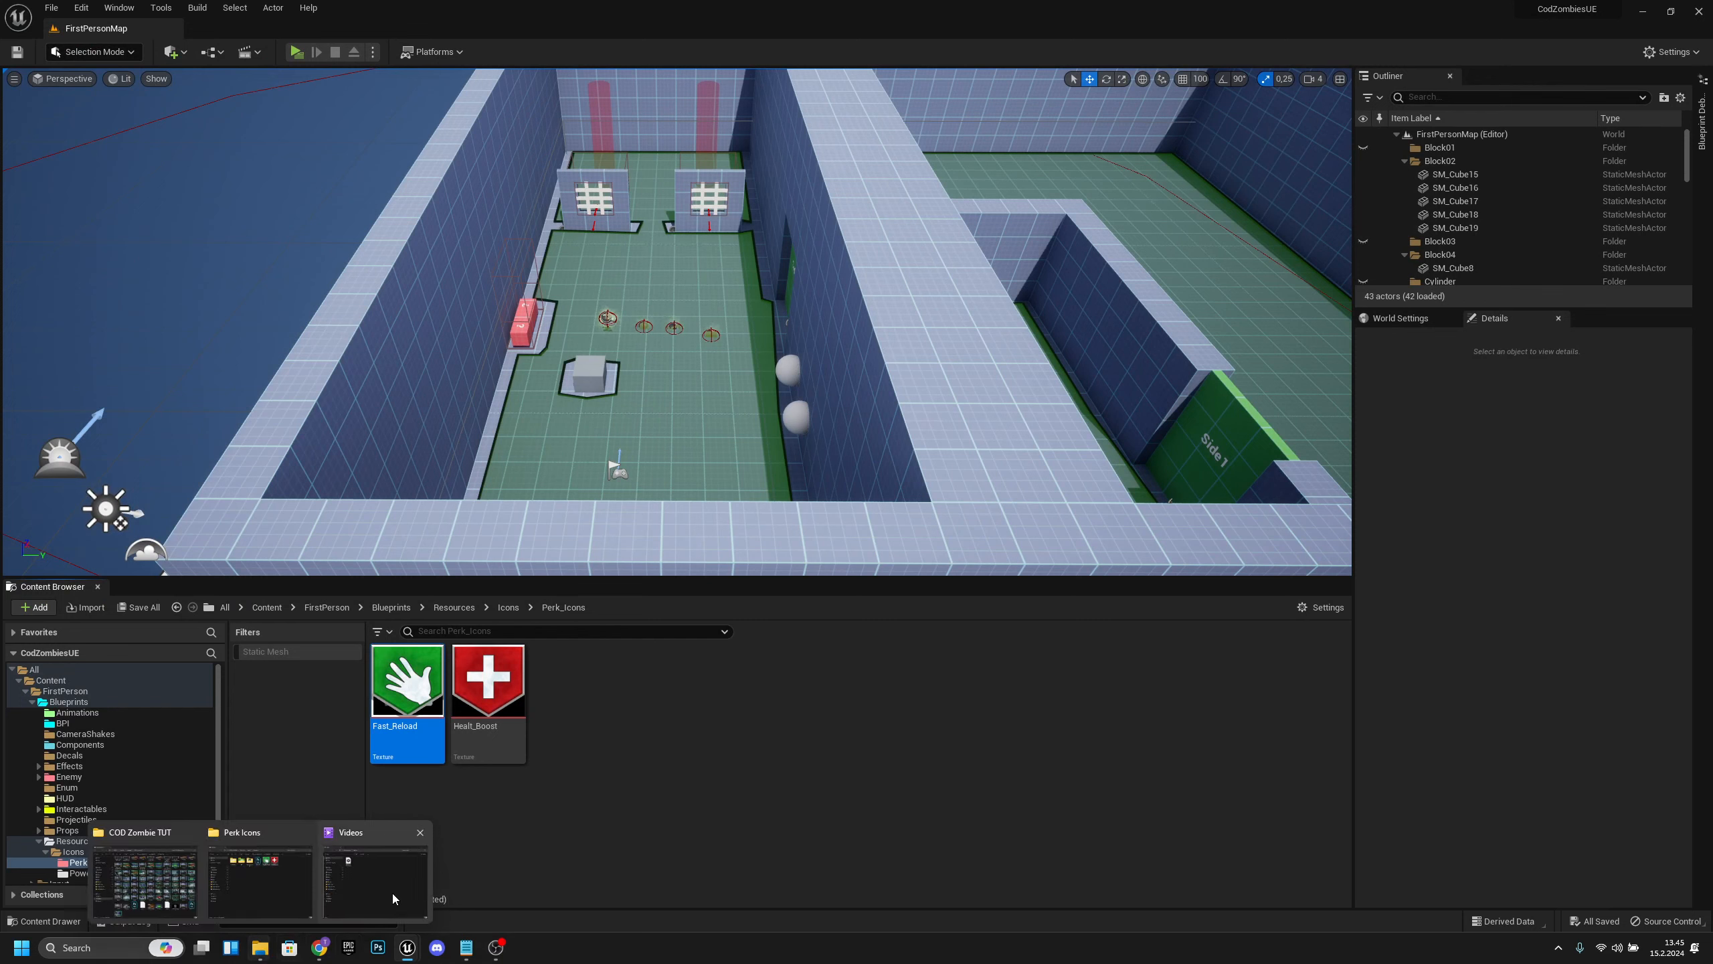
Create a folder named Machine_Icons inside Perk_Icons and open it.
right_click(603, 713)
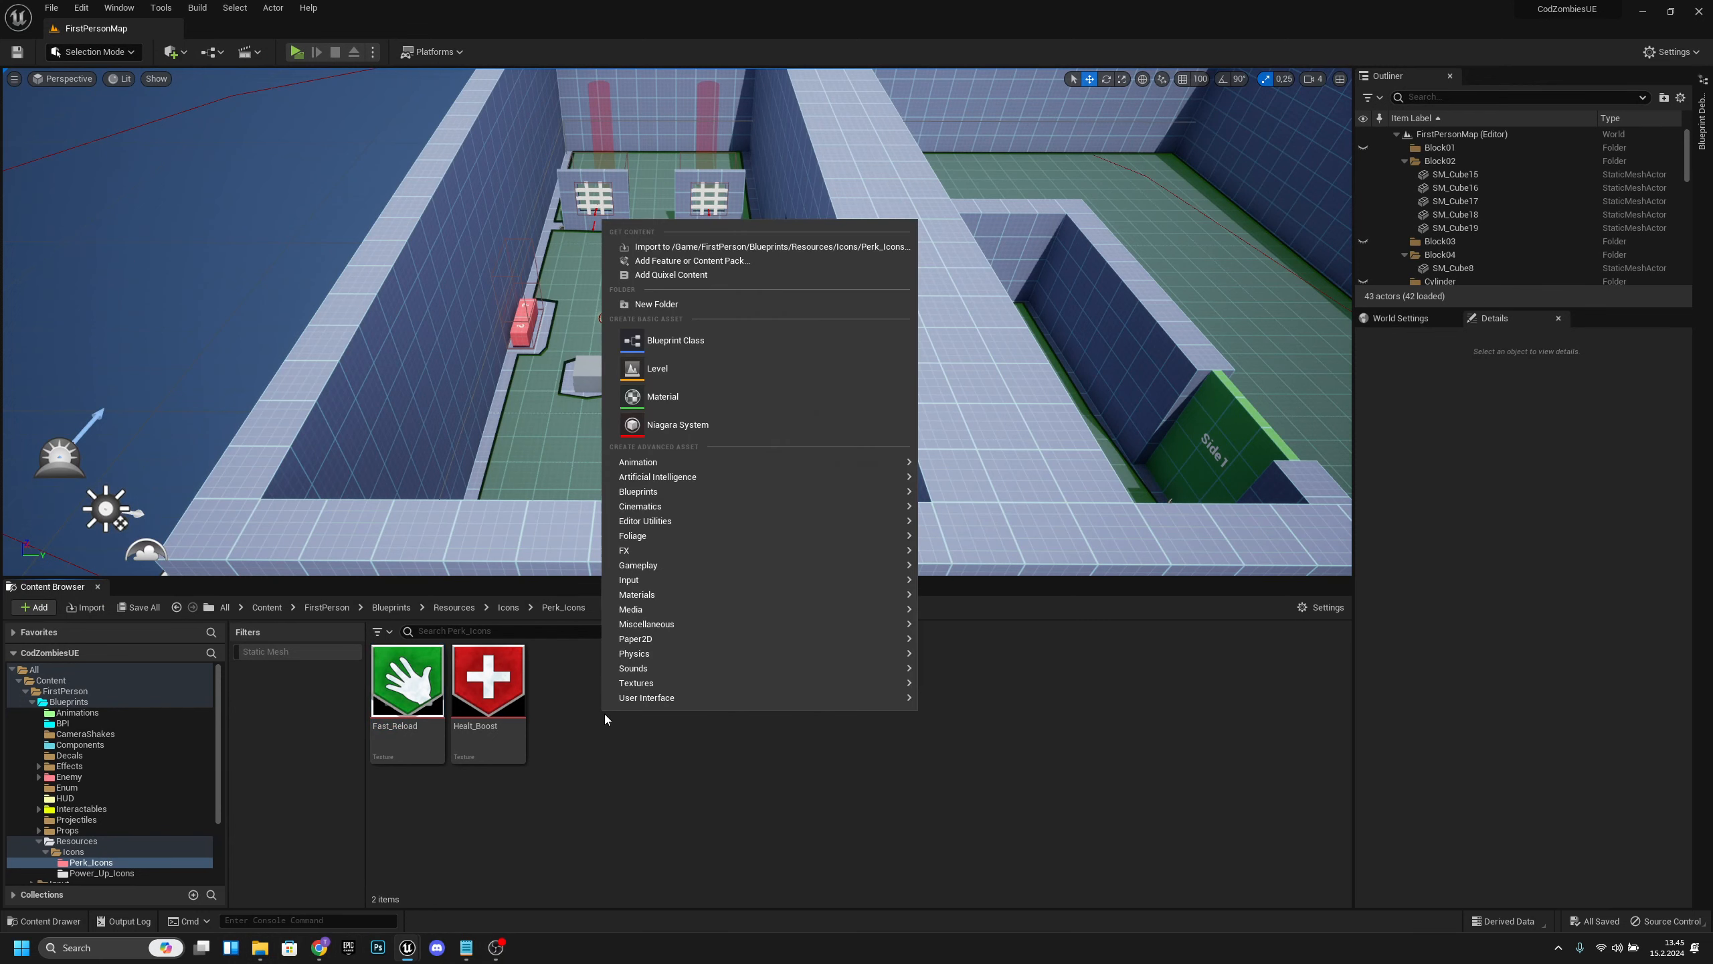
click(742, 304)
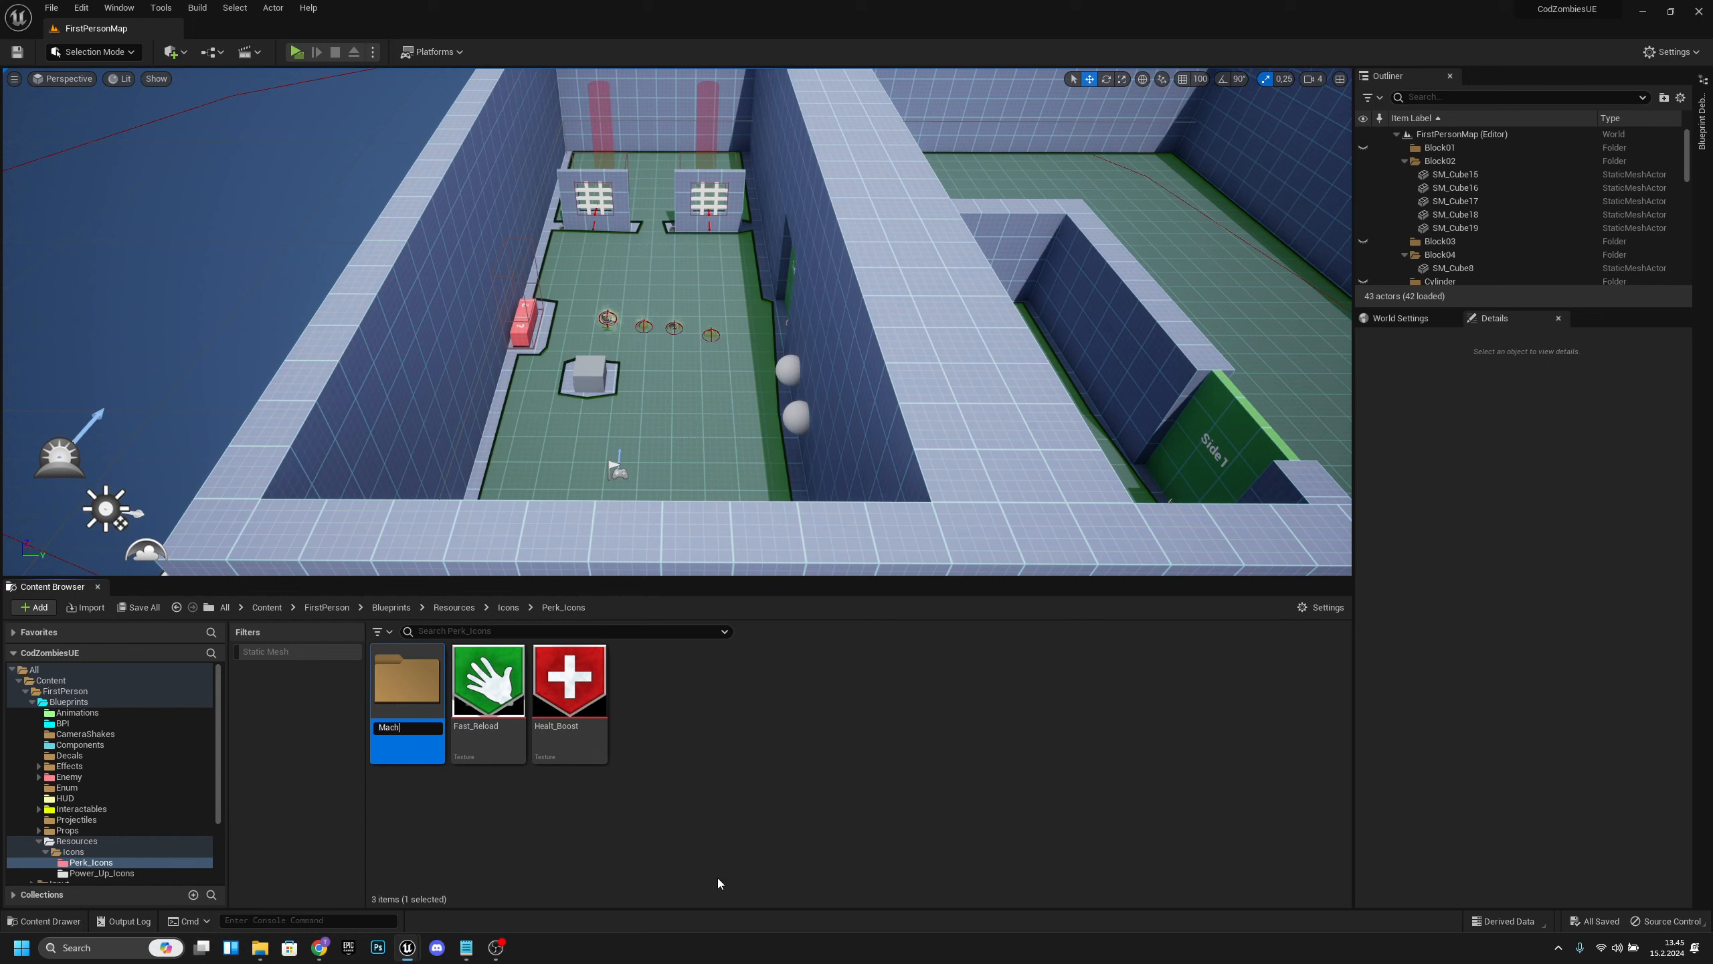
text(Machine_Icons)
key(Return)
double_click(408, 681)
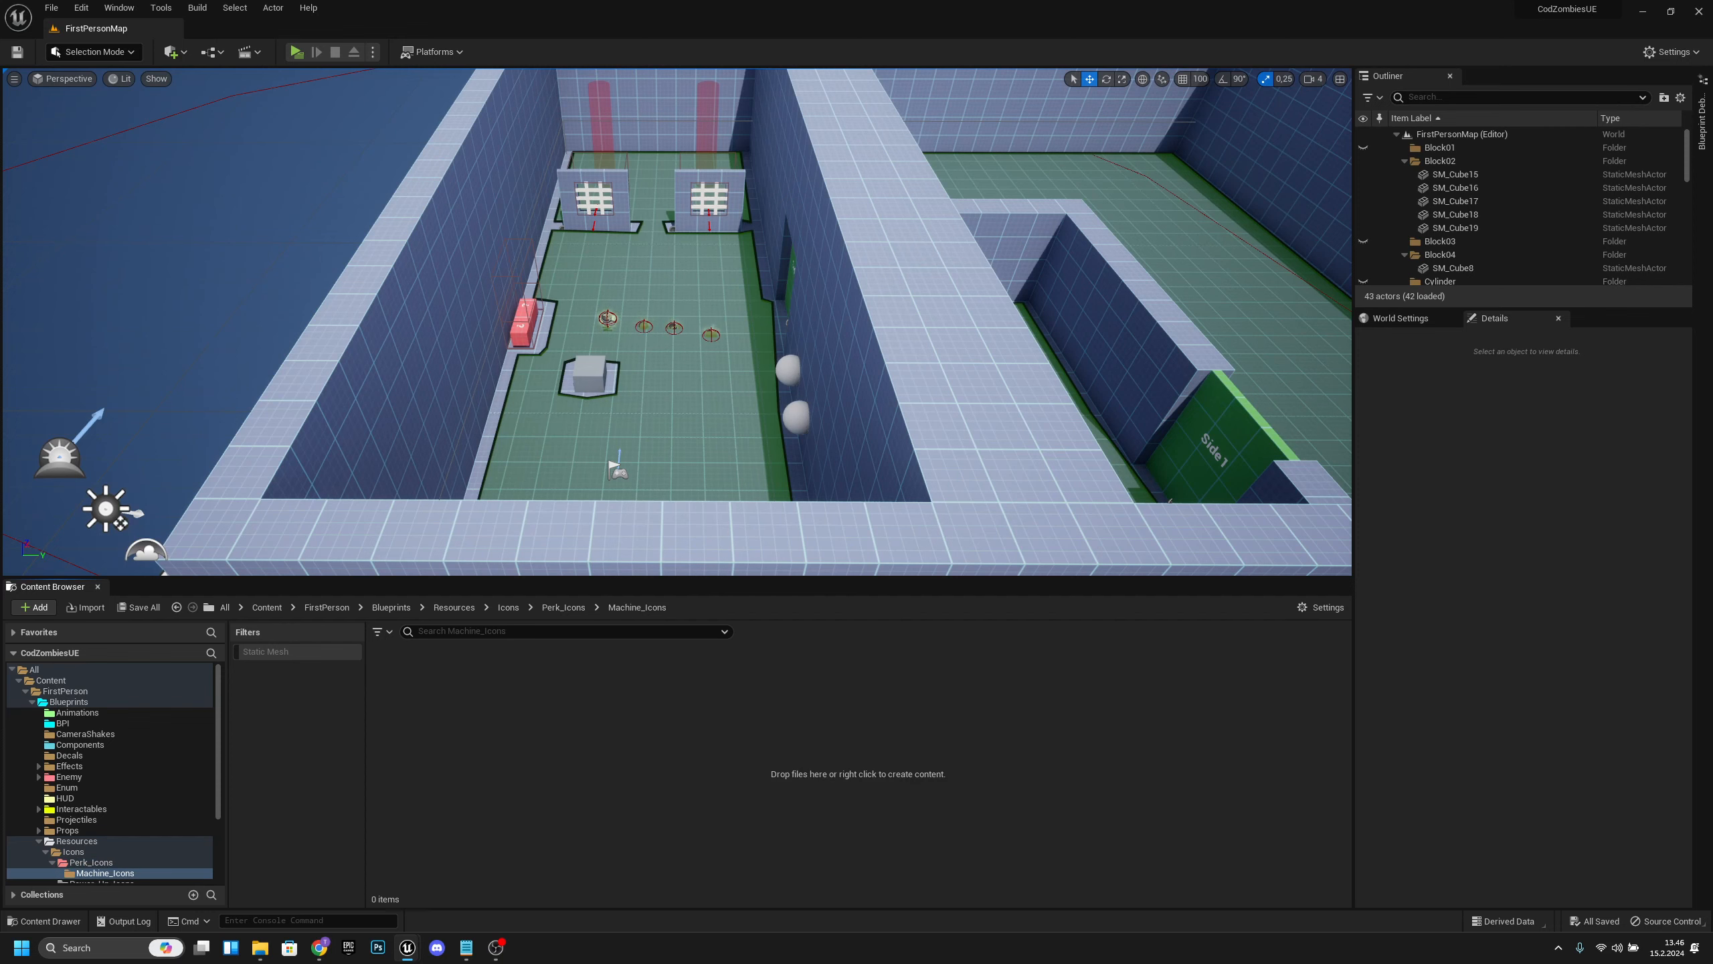
Import the Perk_Logo_Fast_Reload and Perk_Logo_Health images from the local Perk_Machine_Logo folder into Machine_Icons.
mouse_move(260, 956)
click(257, 891)
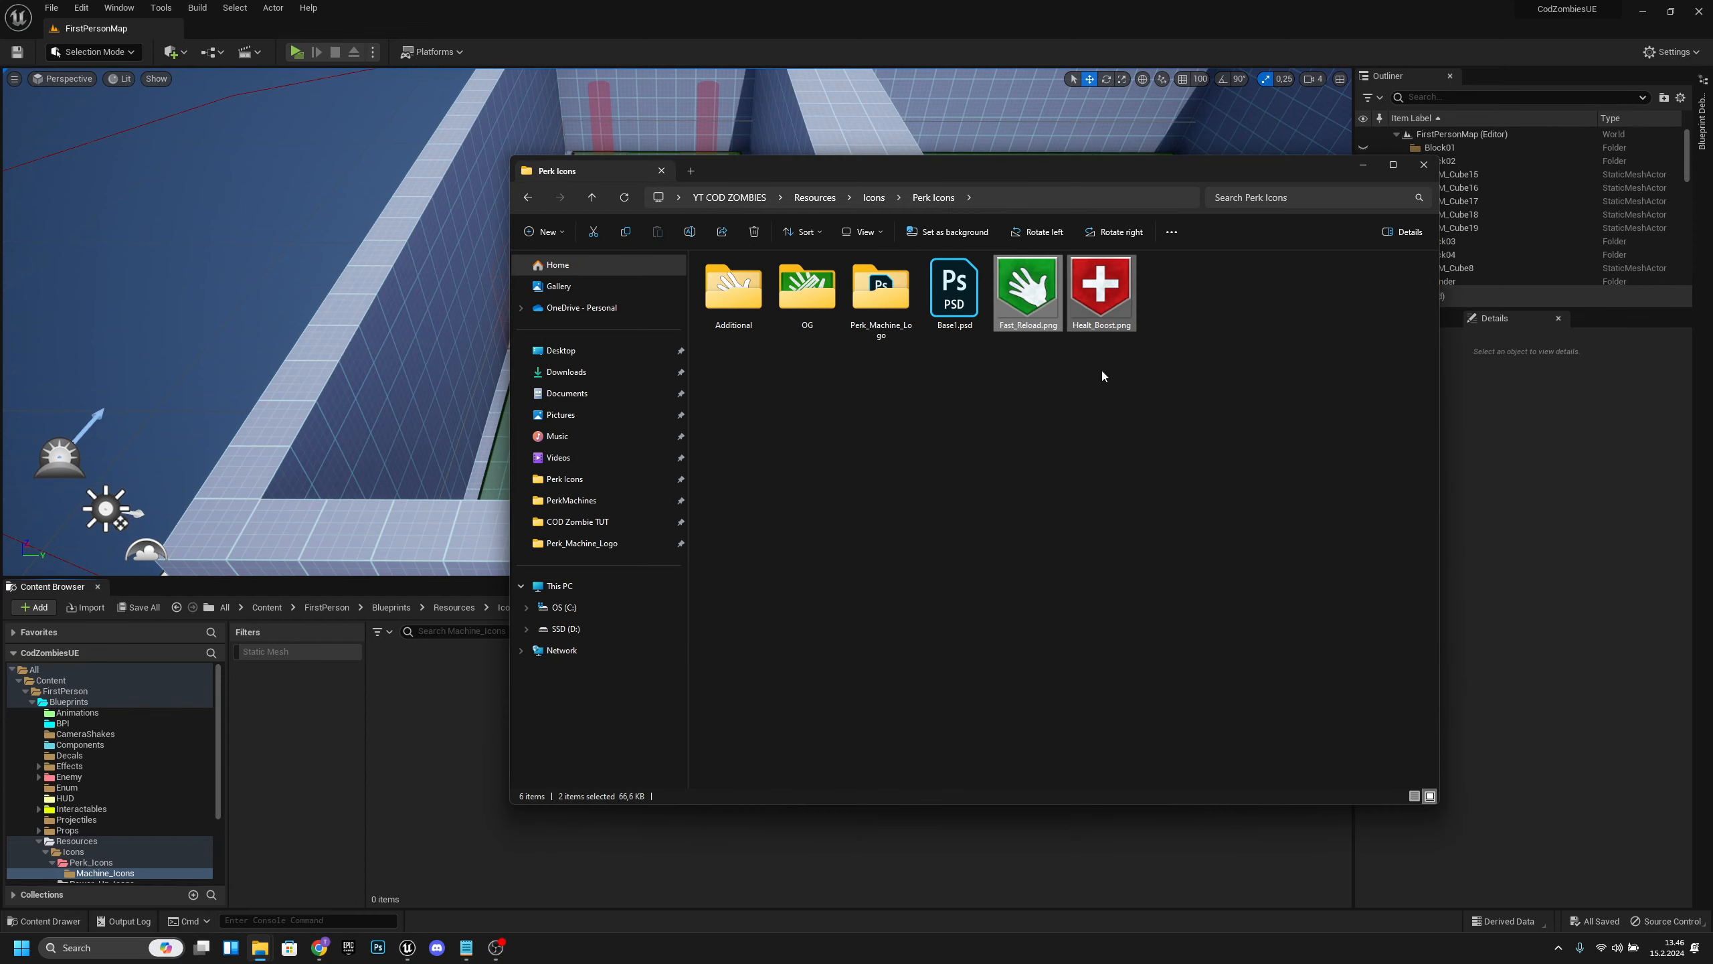
double_click(895, 303)
drag(972, 386, 490, 786)
drag(450, 731, 452, 730)
click(485, 779)
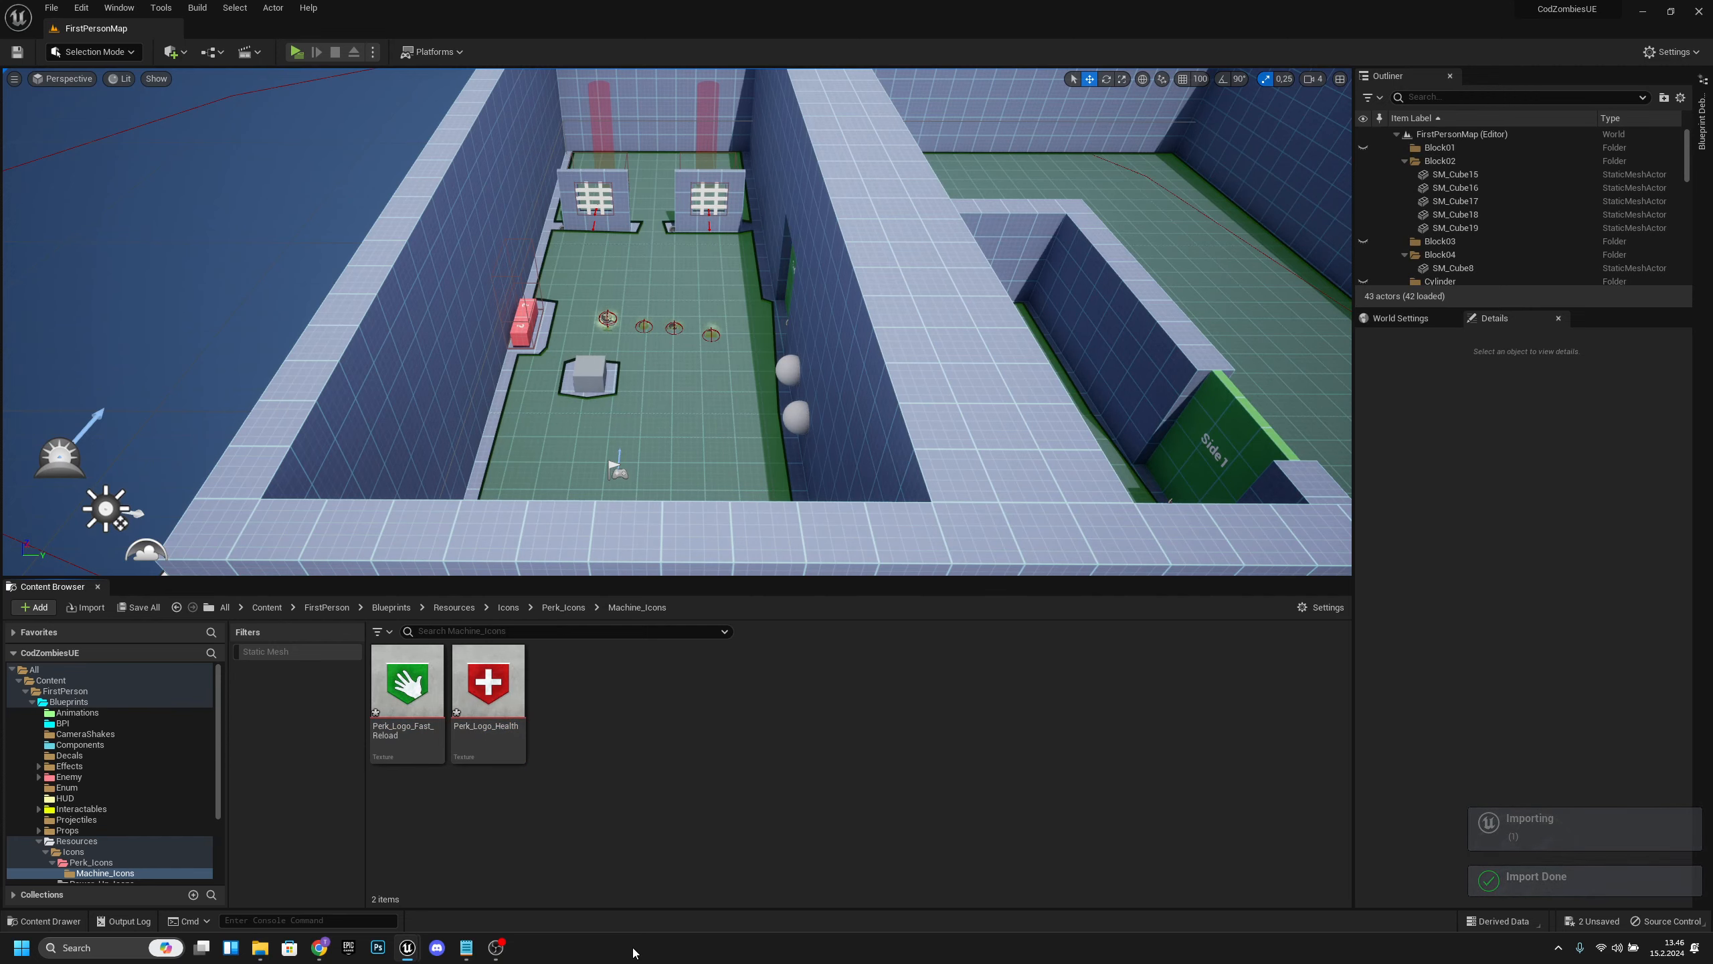
Set the Perk_Logo_Fast_Reload texture's compression settings to UserInterface2D (RGBA), then save and close it.
double_click(408, 696)
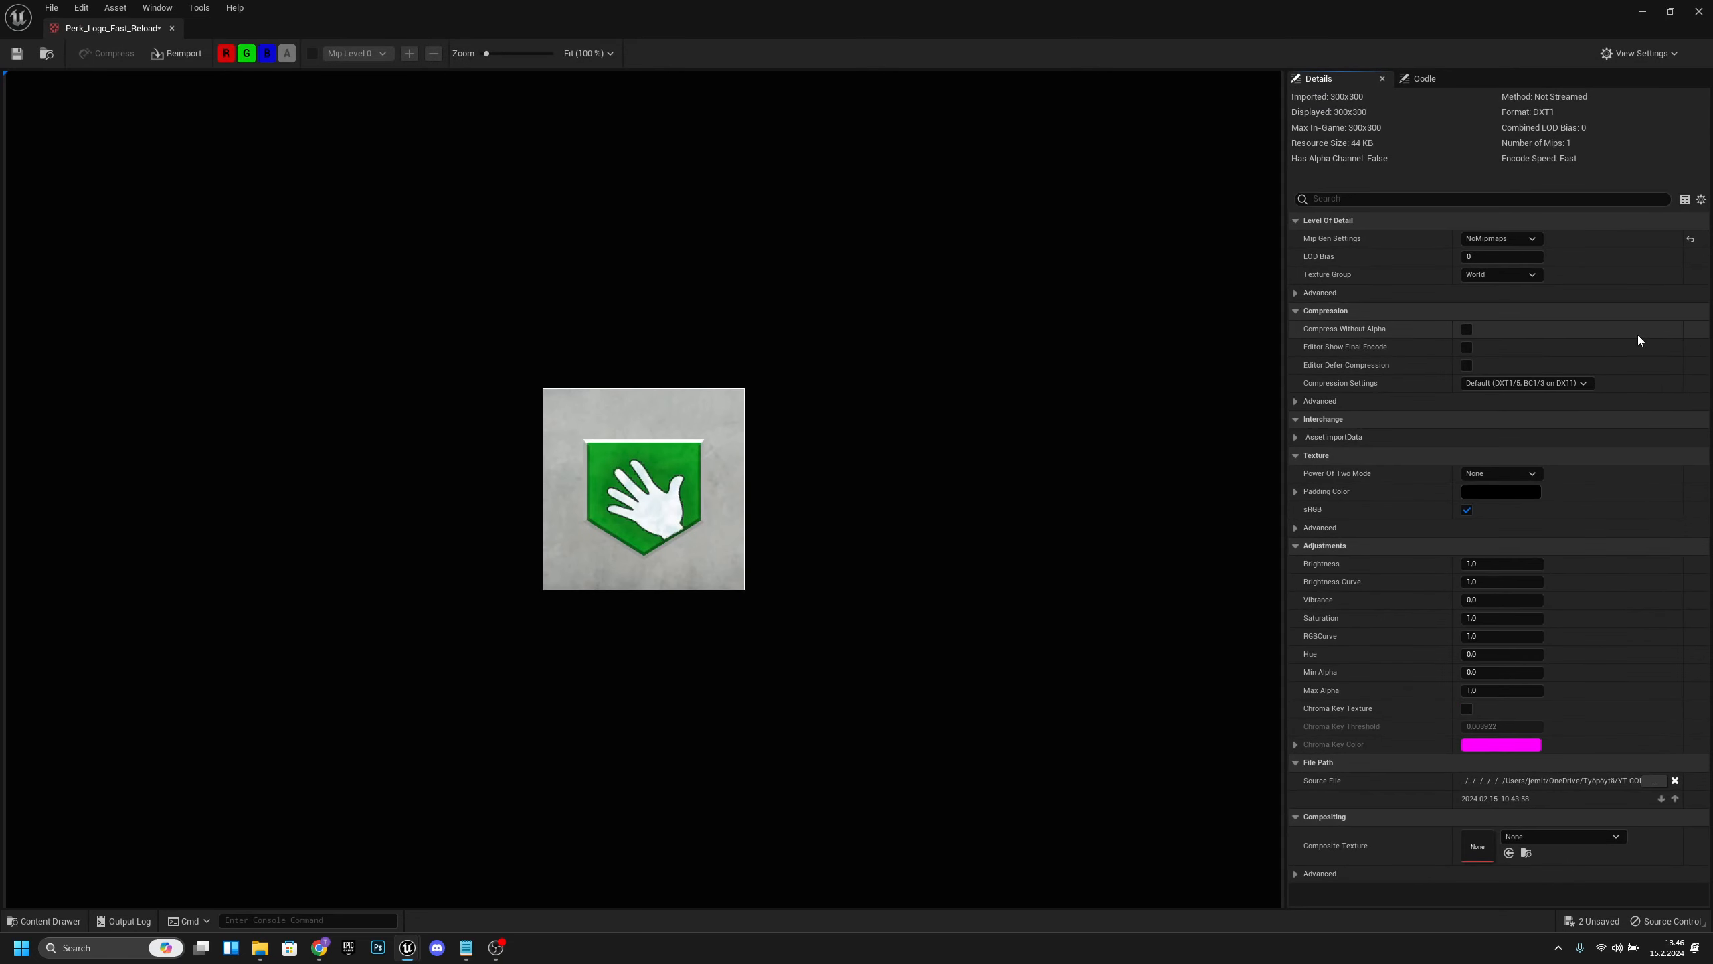
click(1531, 383)
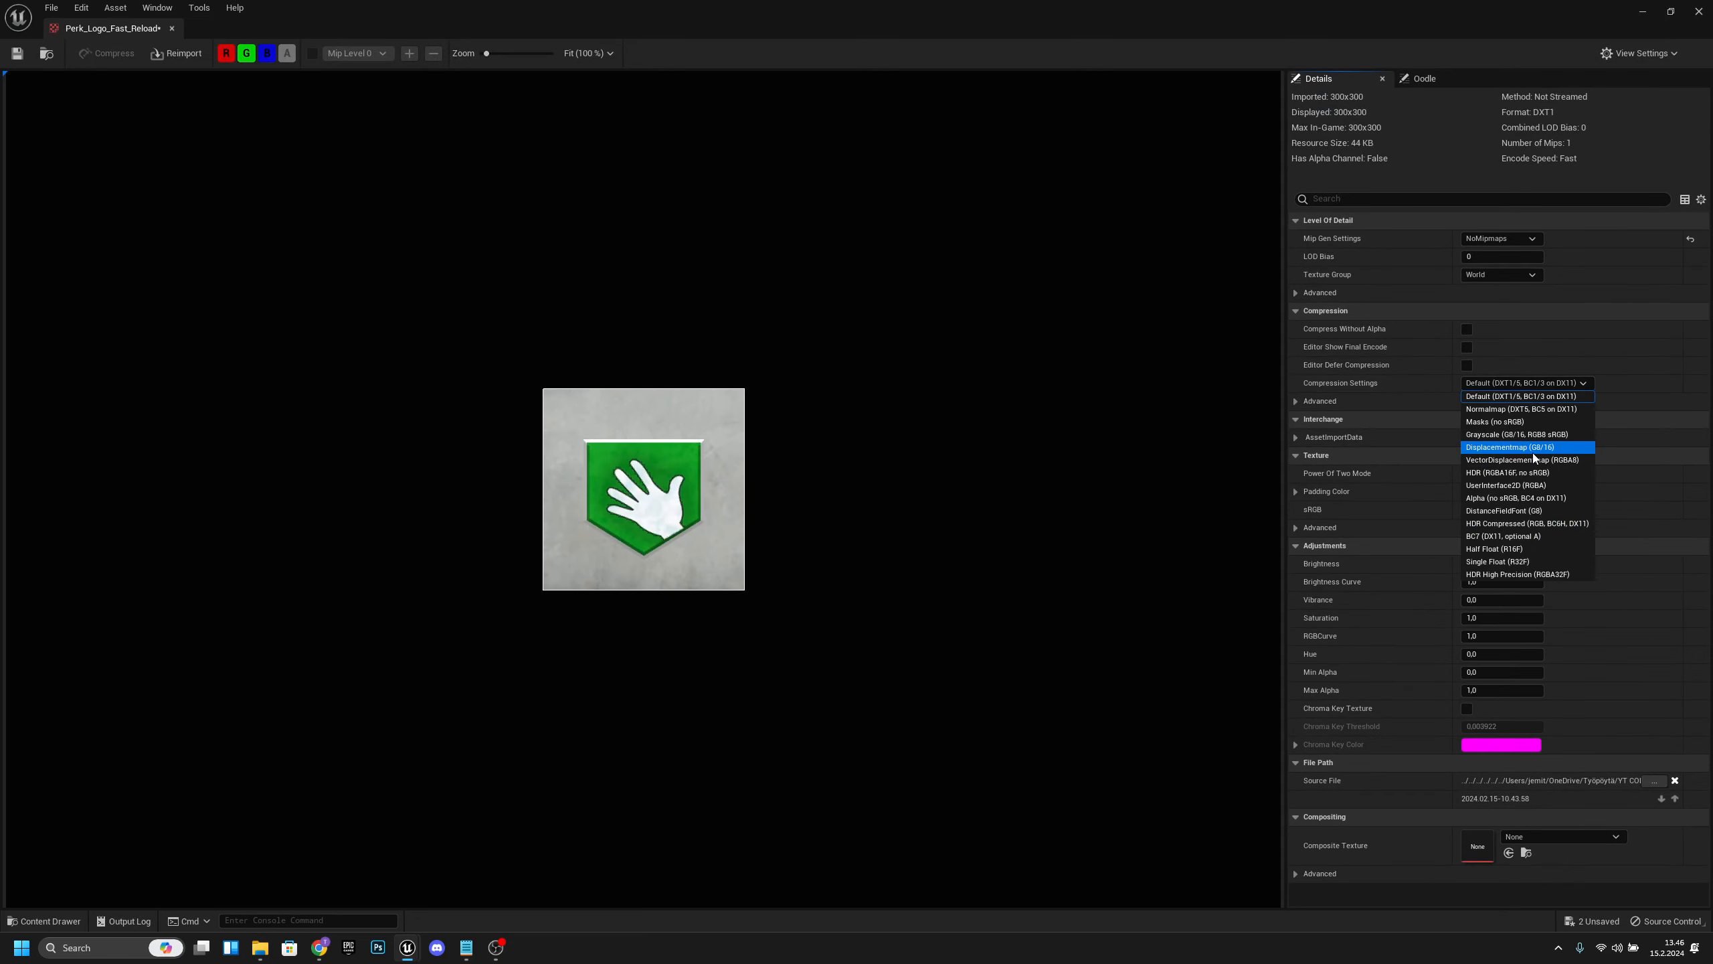
click(1509, 485)
click(17, 53)
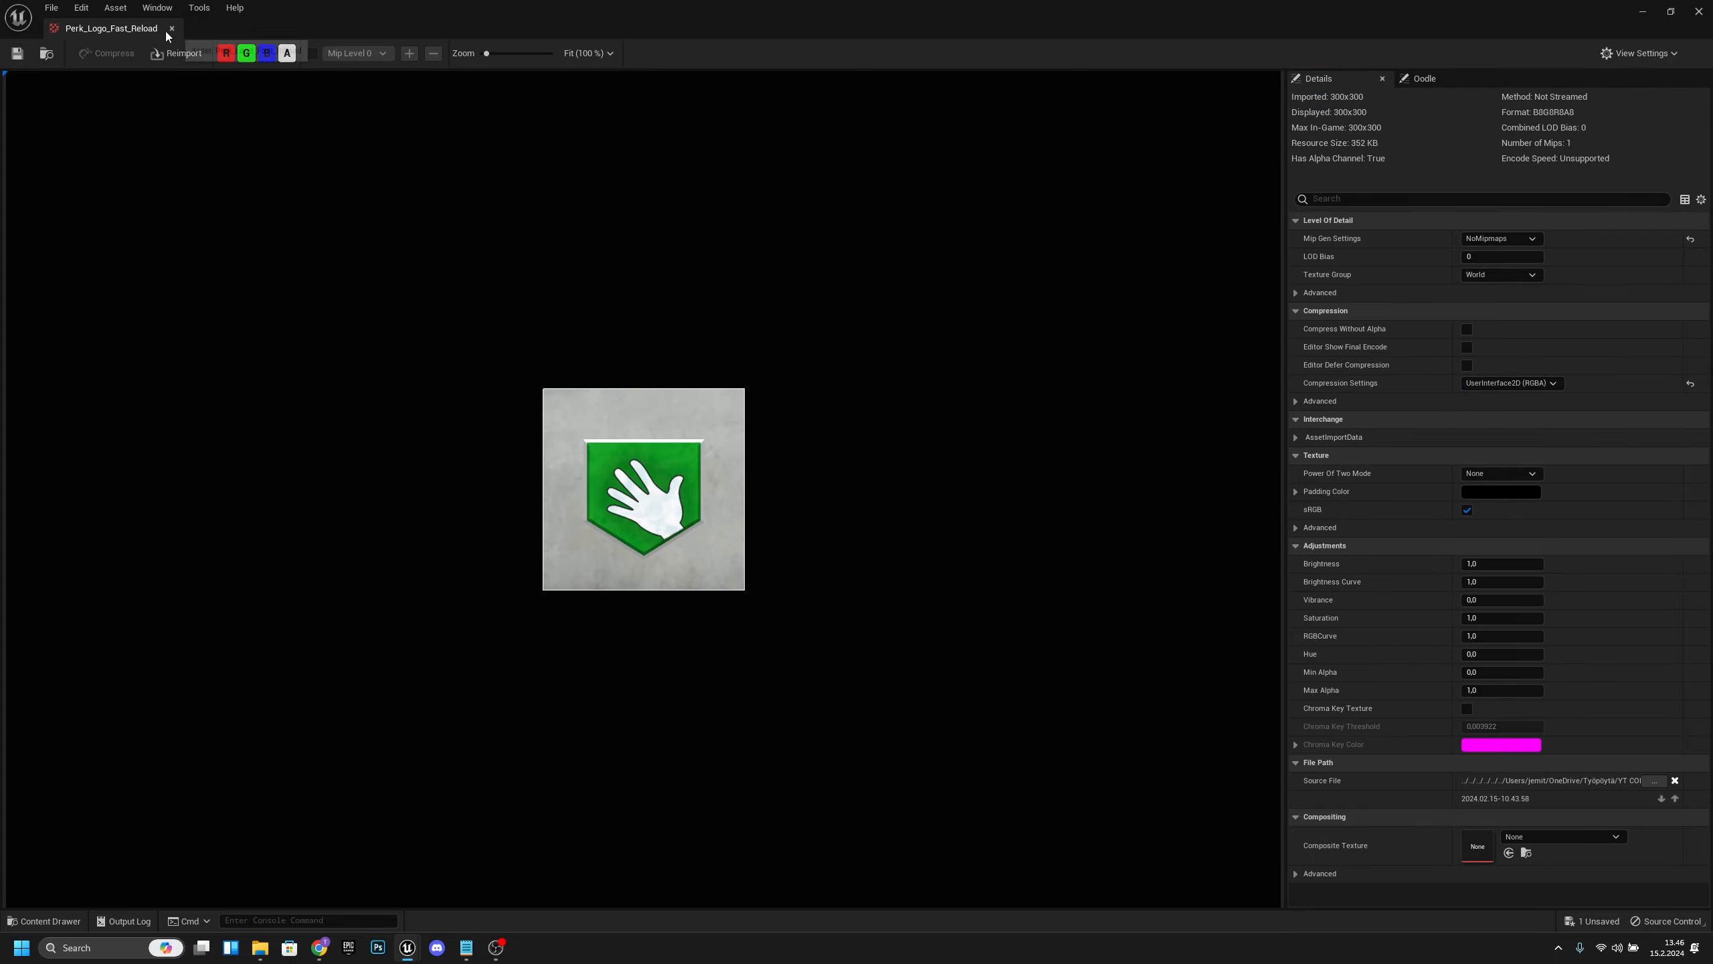
click(172, 28)
Set the Perk_Logo_Health texture's compression settings to UserInterface2D (RGBA), then save and close it.
double_click(488, 681)
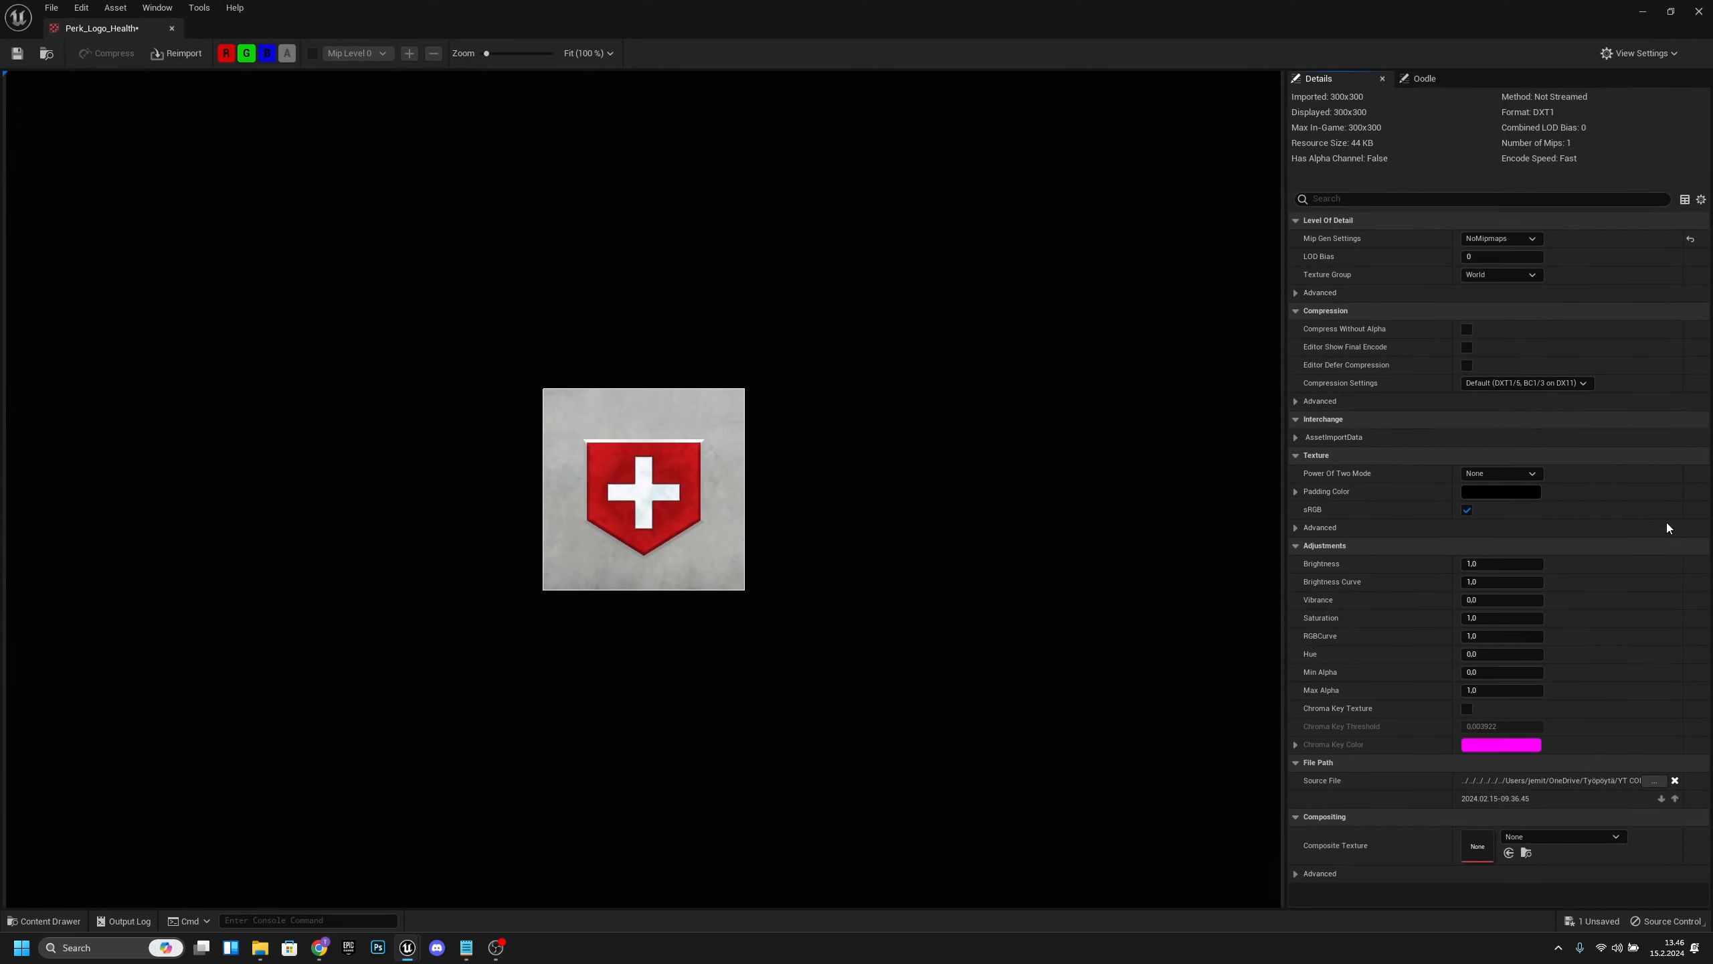
click(1493, 384)
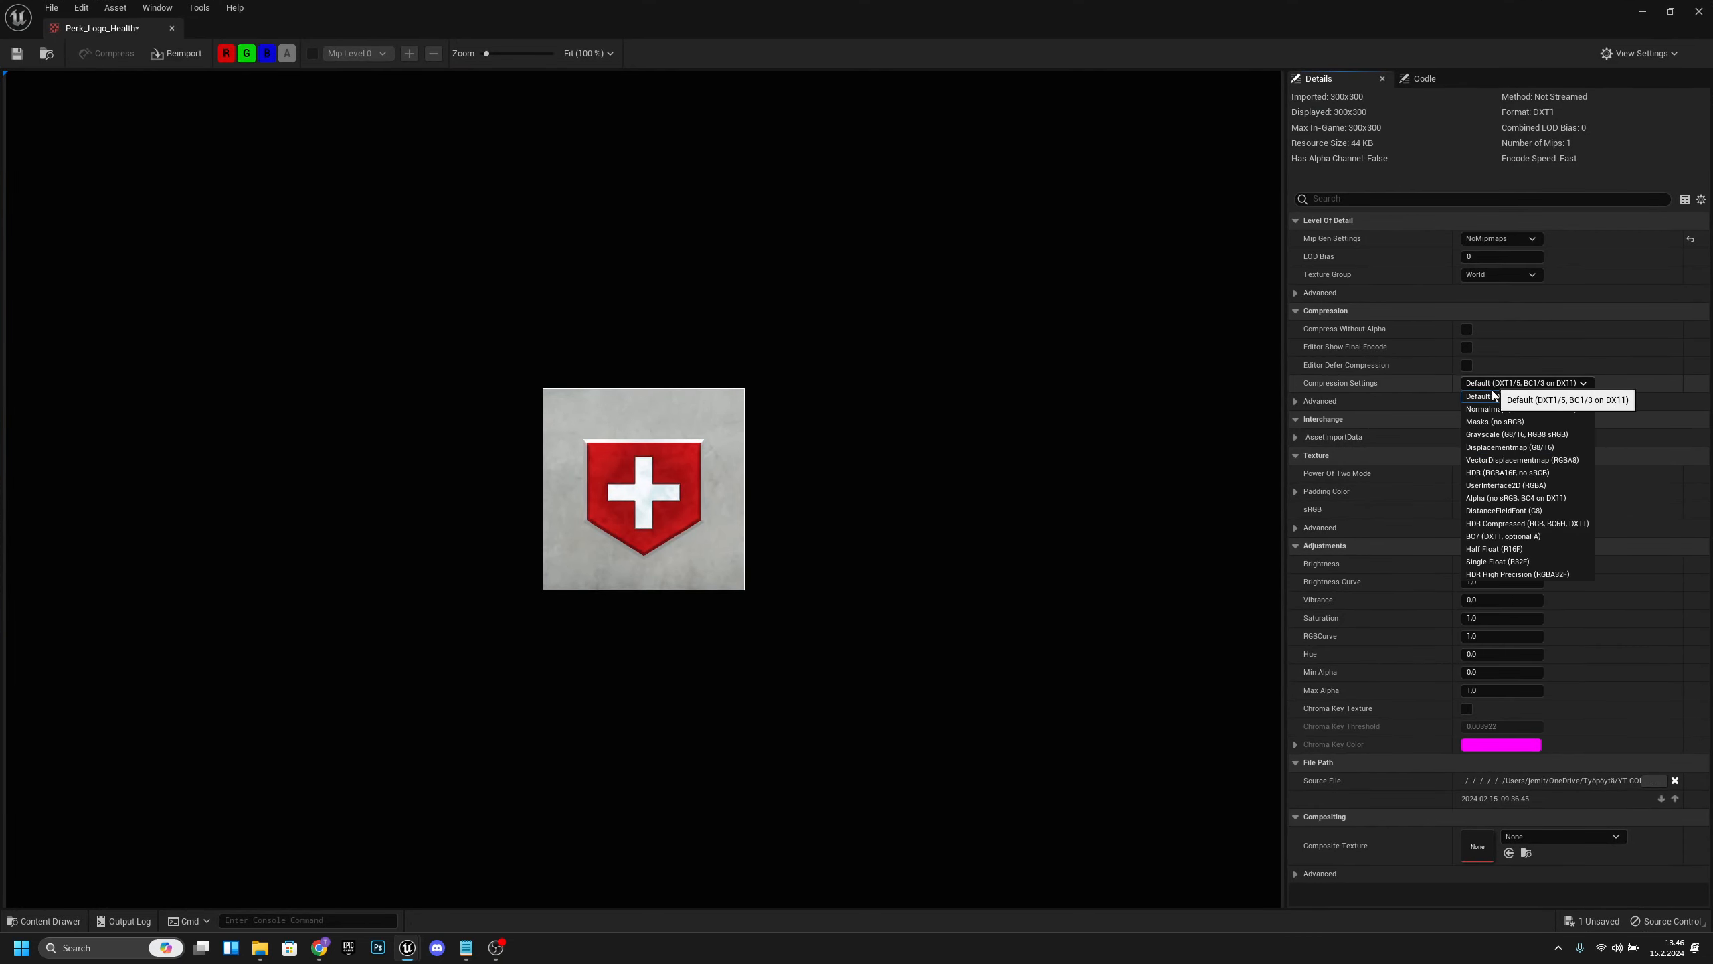
click(1508, 483)
click(16, 53)
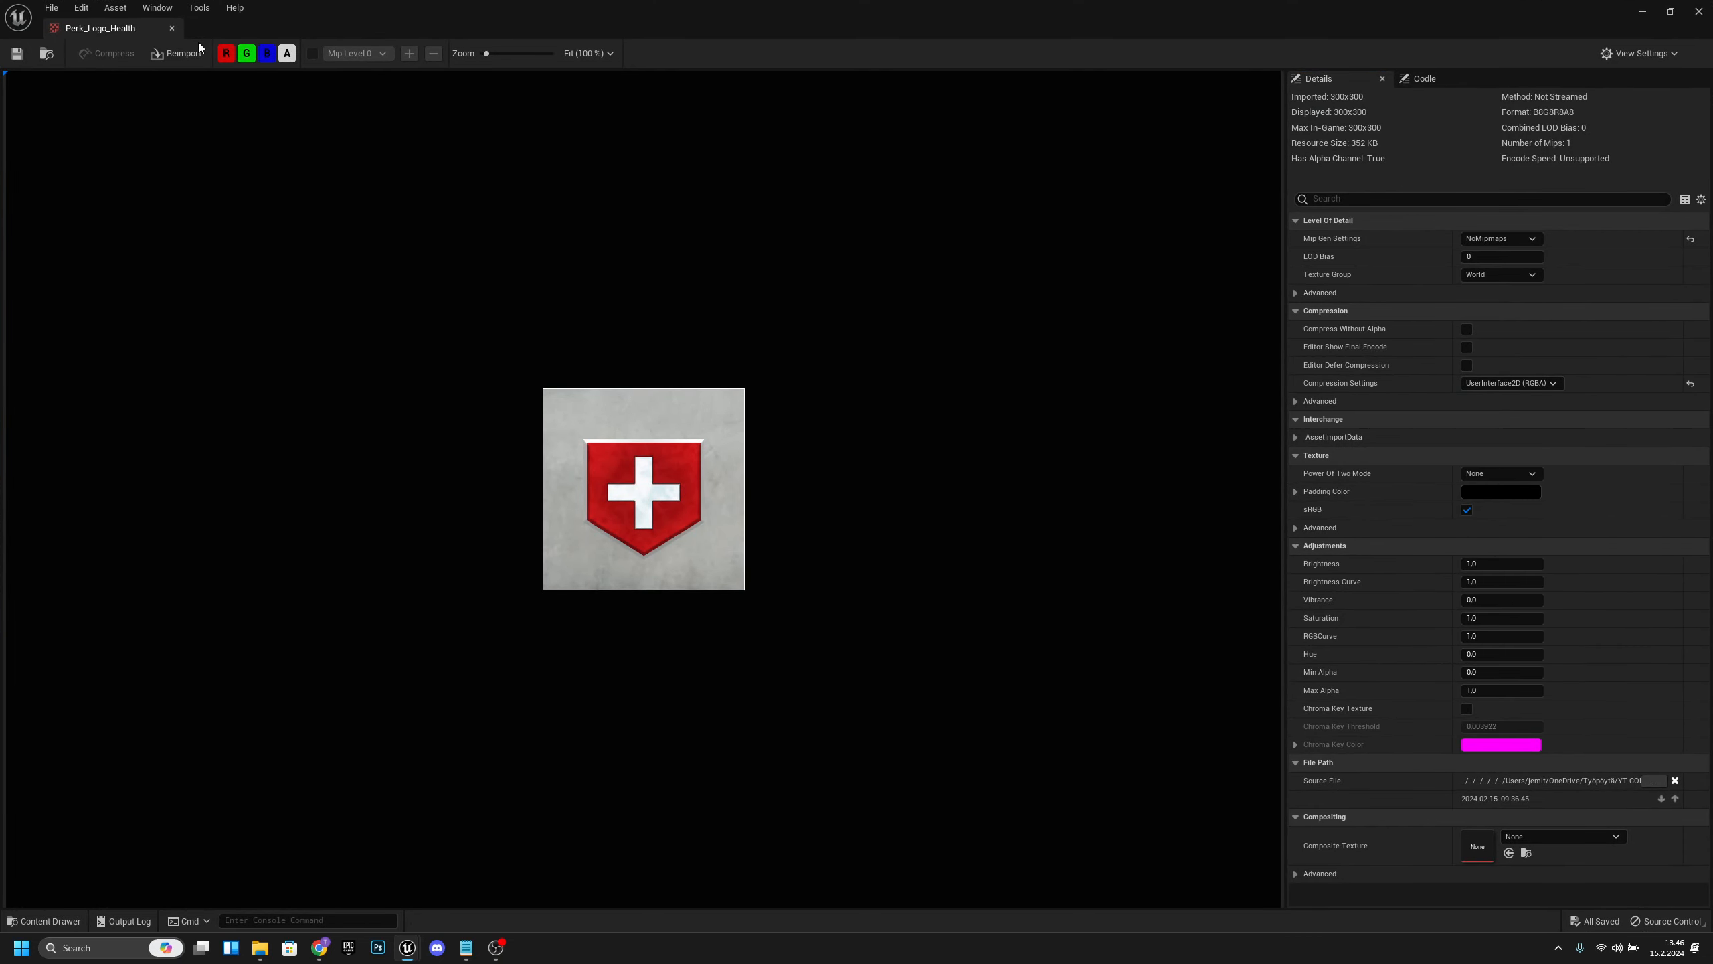
click(172, 28)
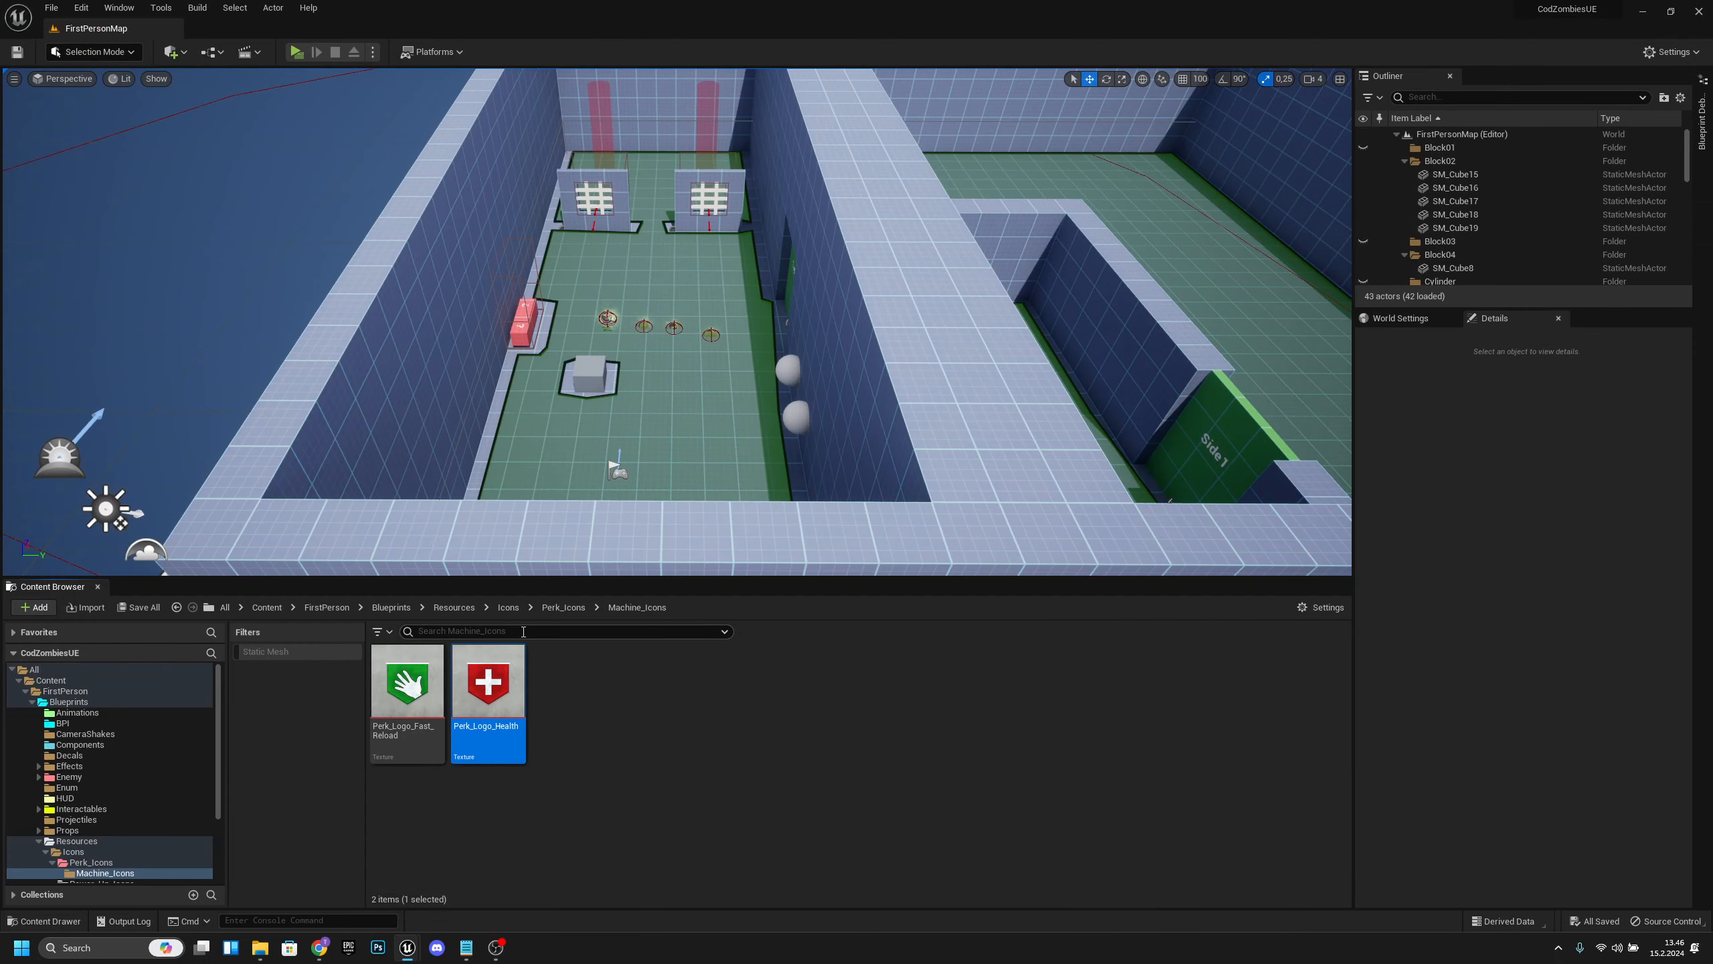
Create a folder named Perk_Machines inside the Props folder under Blueprints and open it.
click(454, 608)
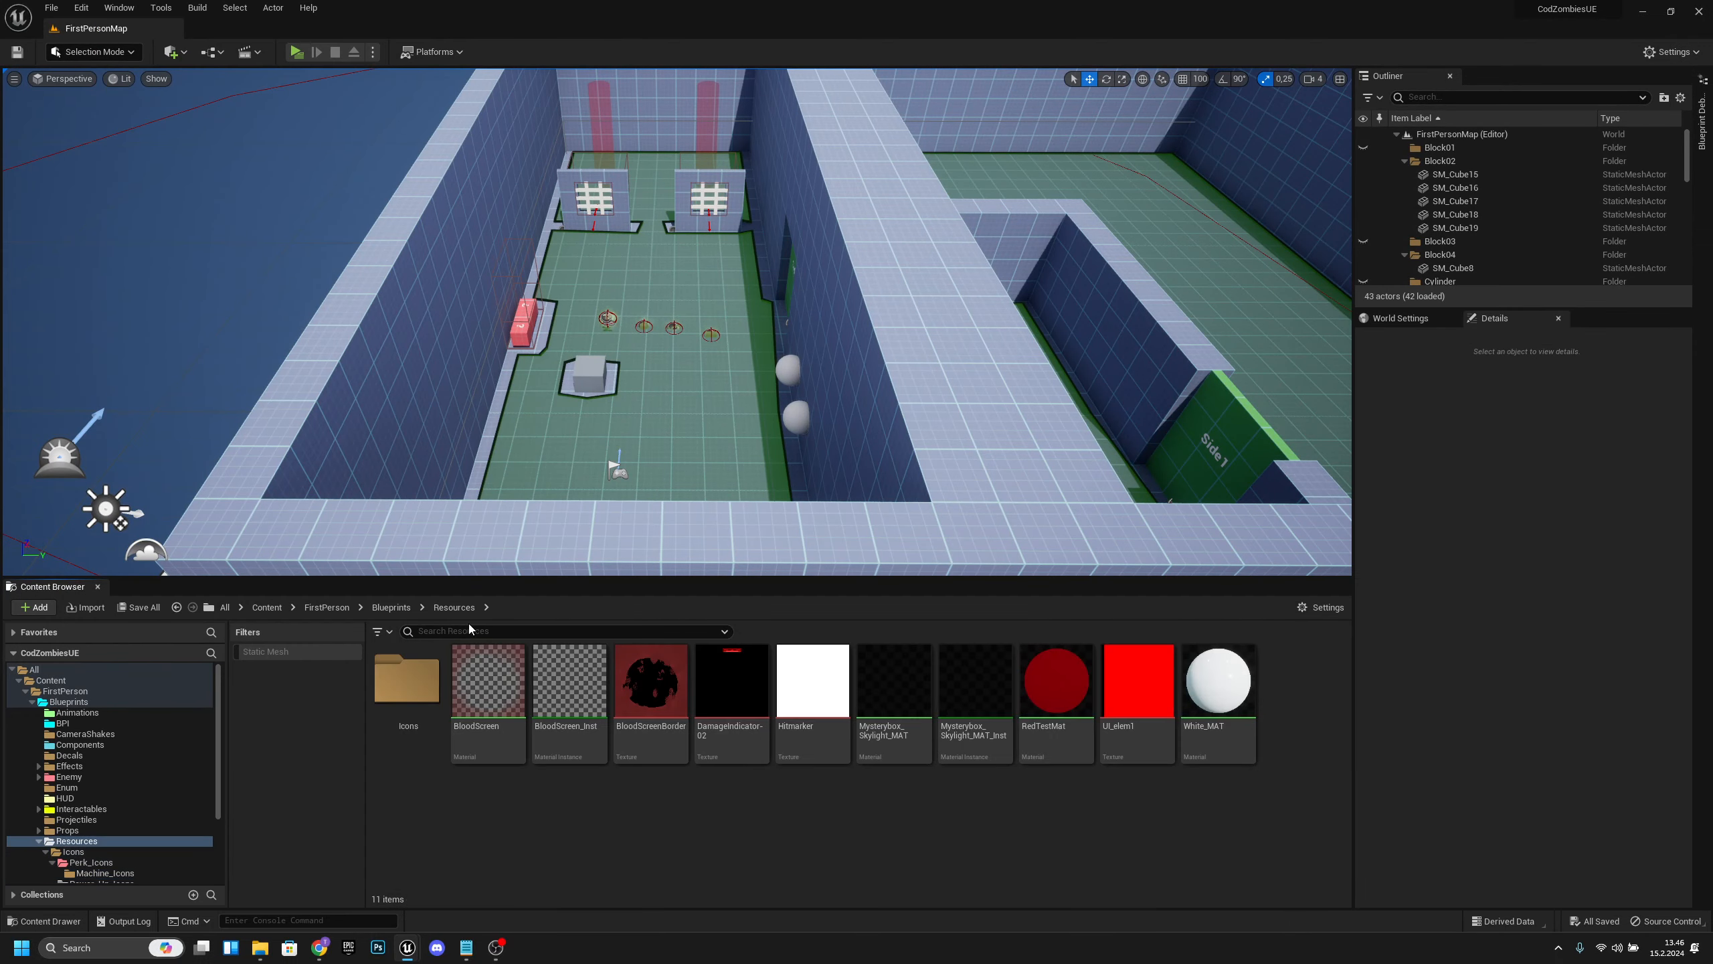
click(391, 607)
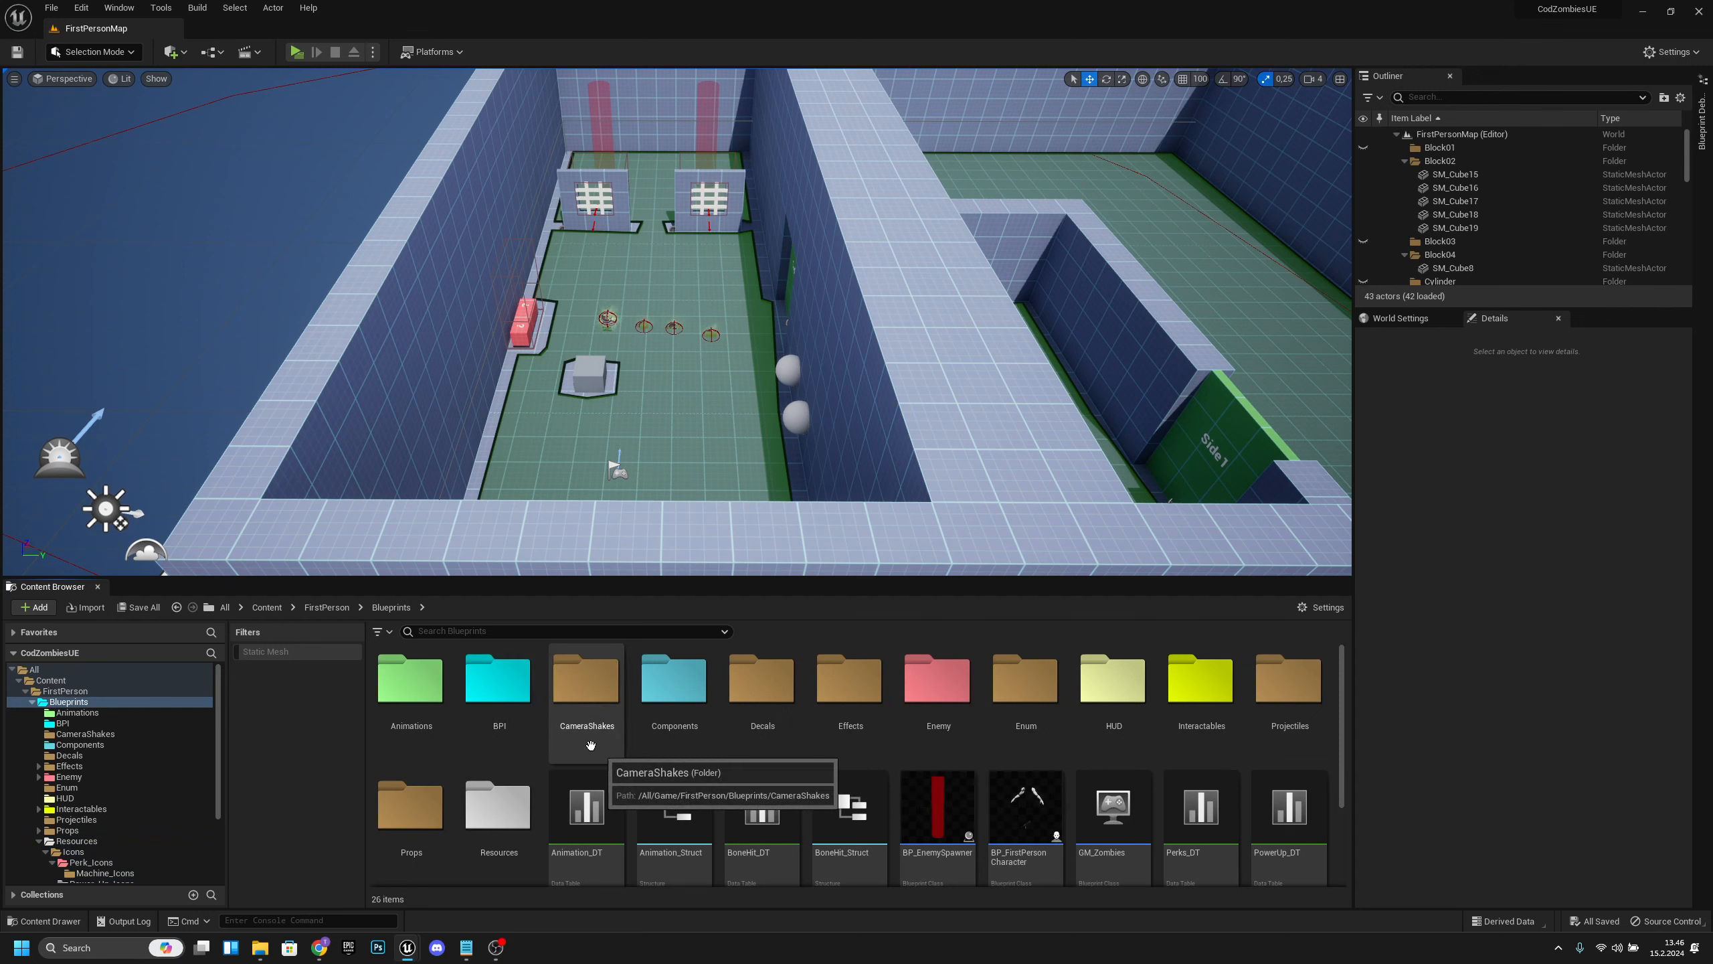
double_click(433, 823)
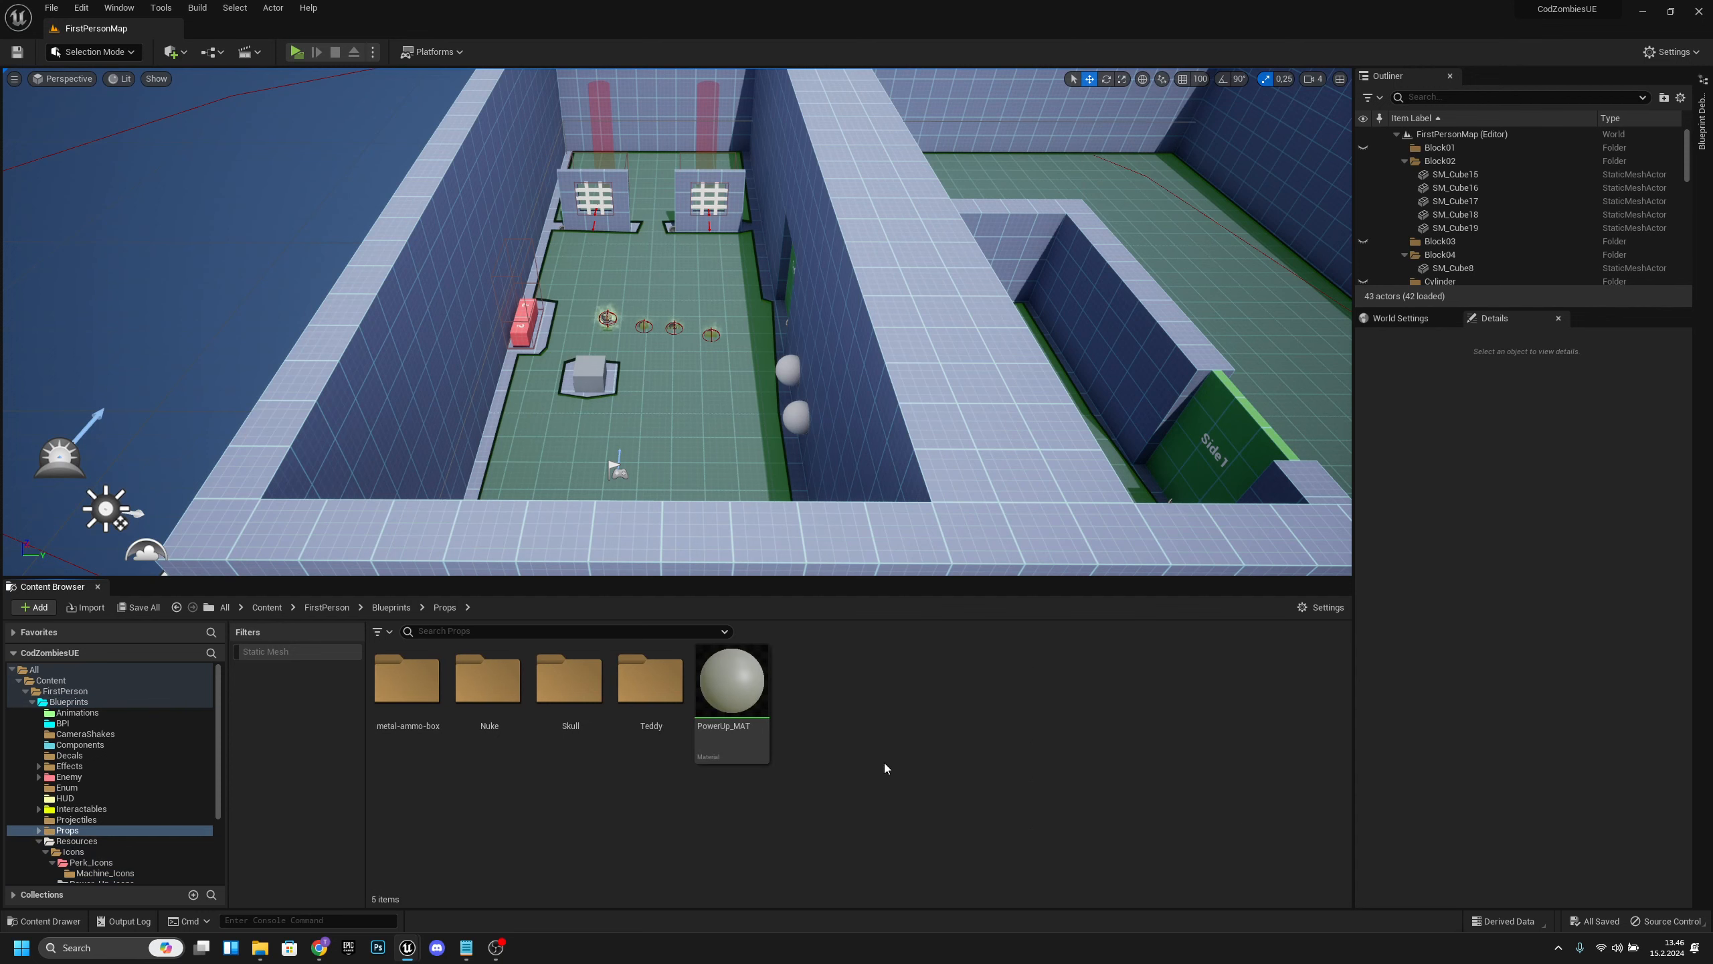
right_click(849, 714)
click(920, 308)
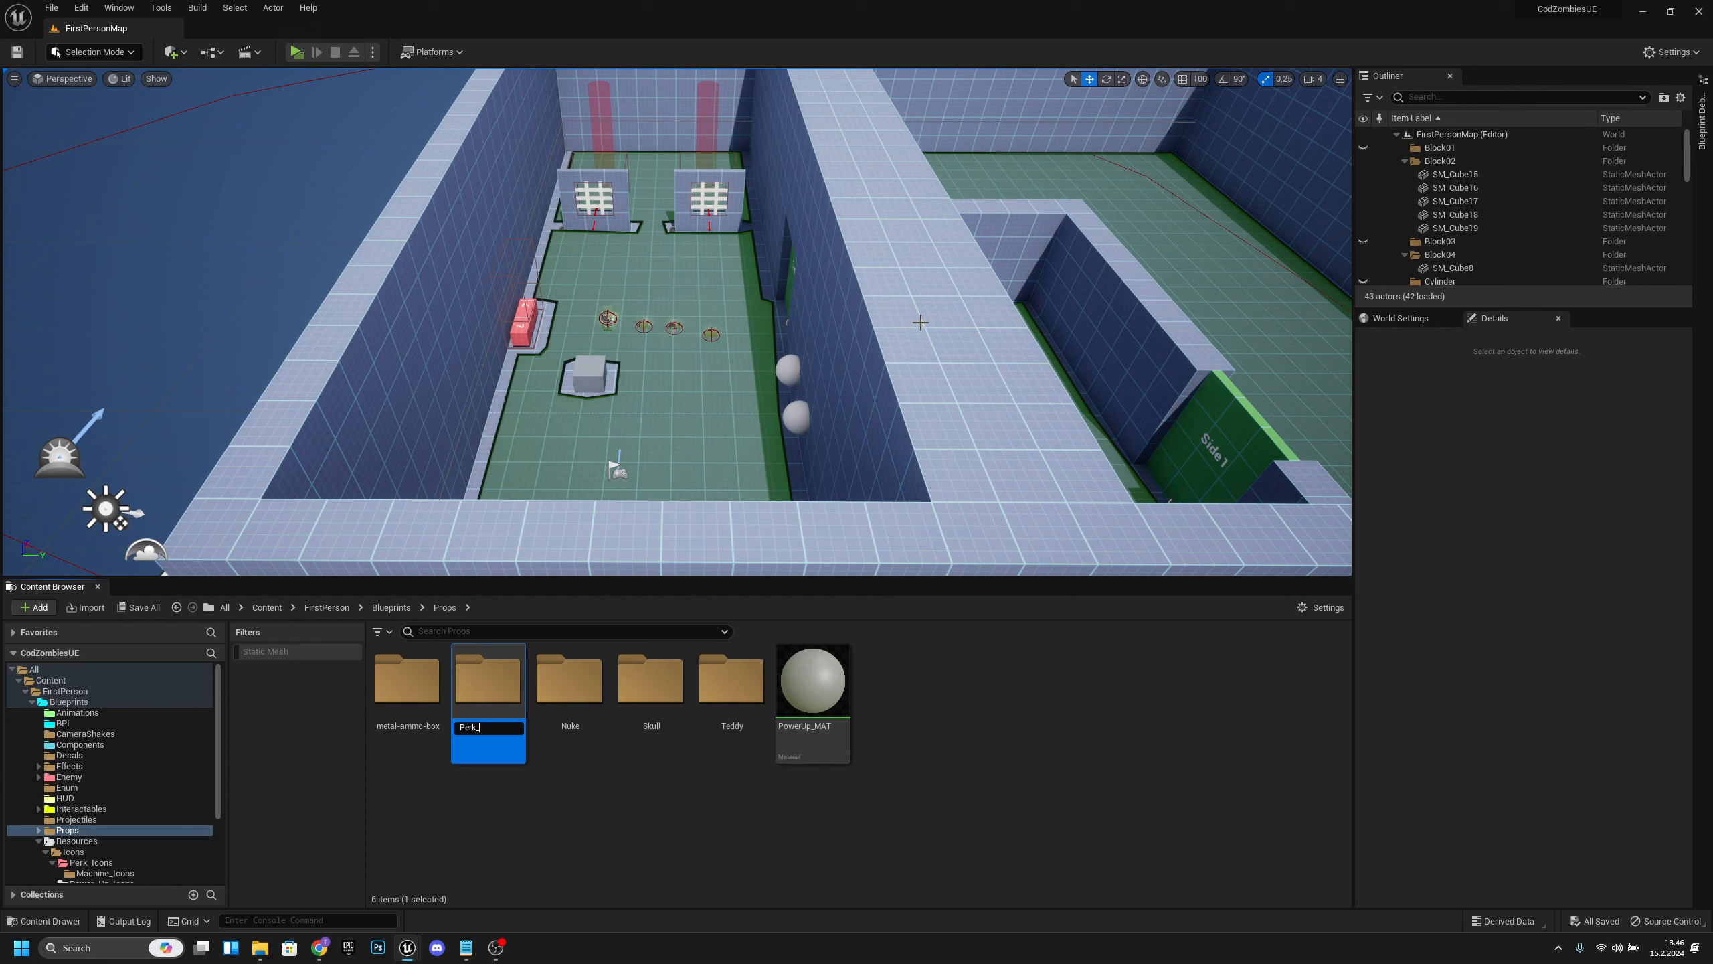
text(Perk_Machines)
key(Return)
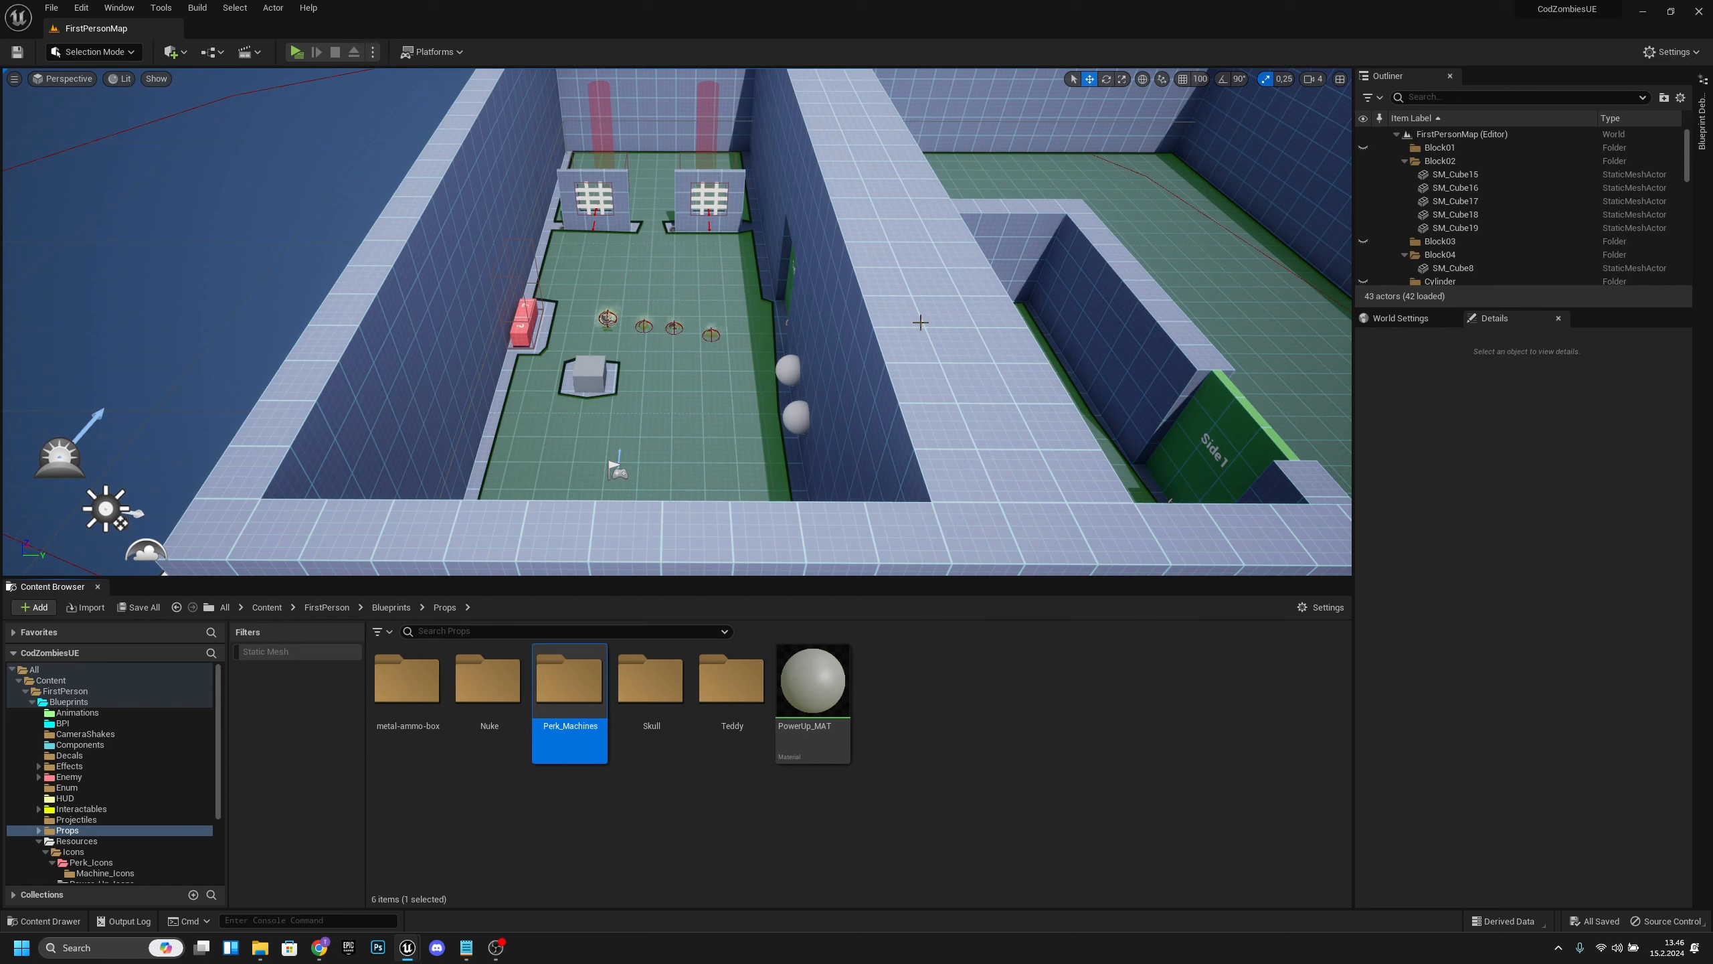
double_click(570, 702)
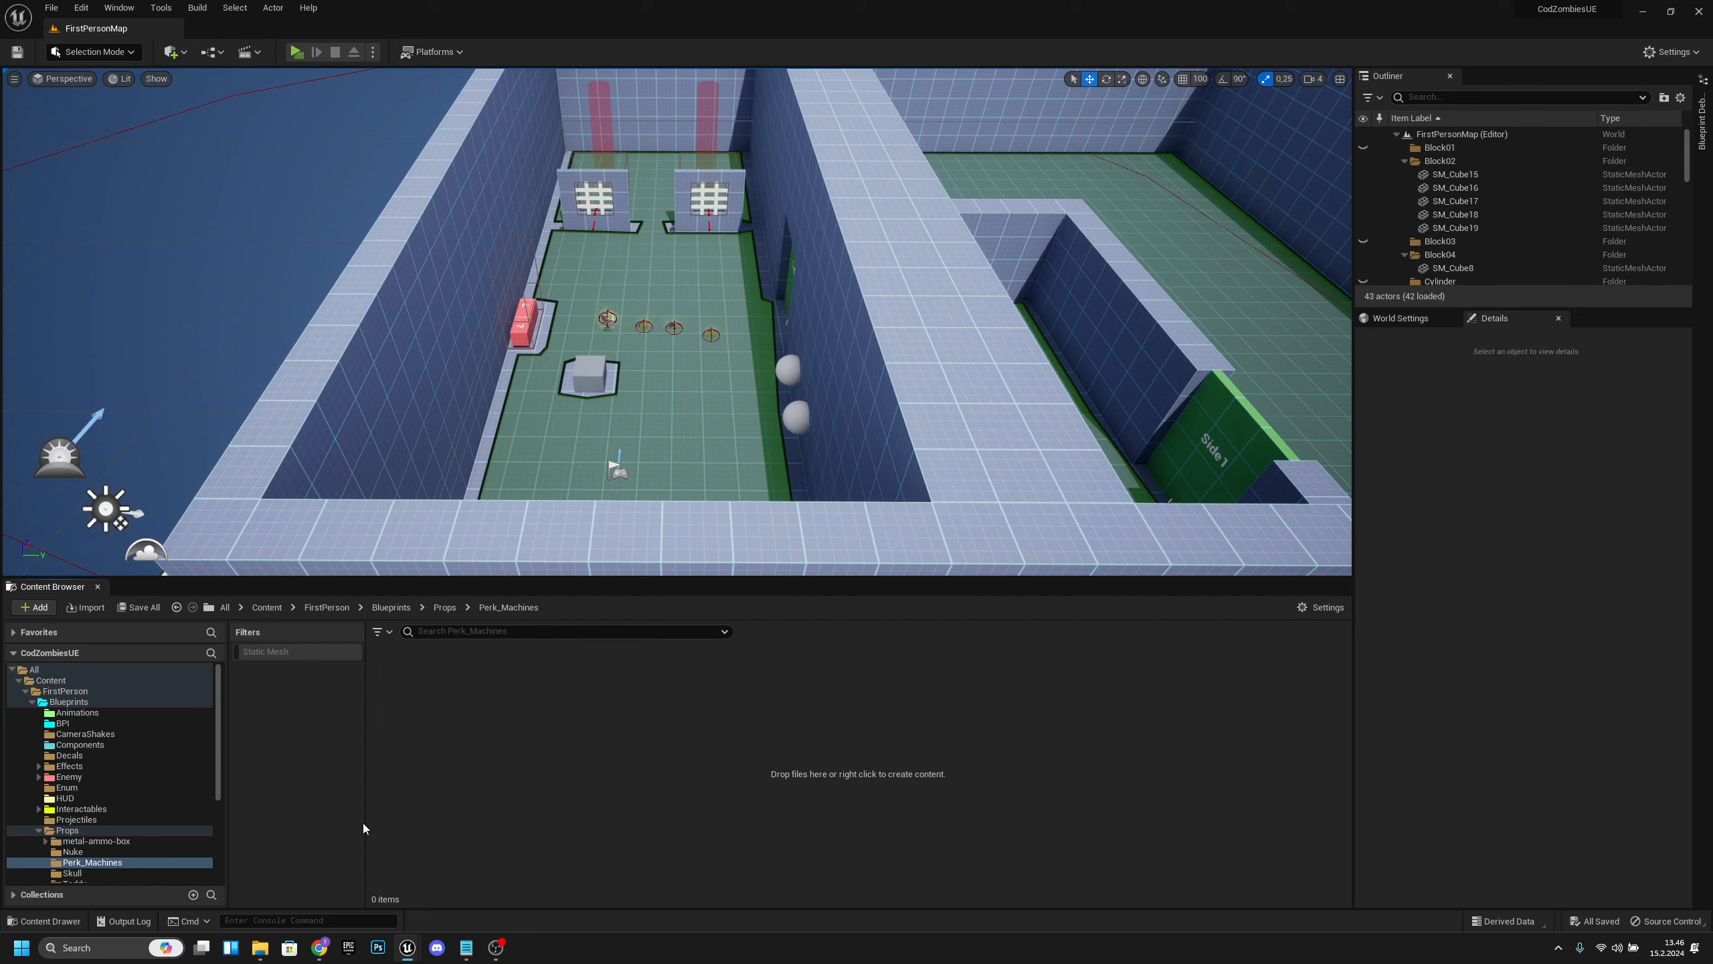
Import Hollow.FBX, Perk_Machine_Base.FBX, Perk_Machine_Health.png and Perk_MAT.png from the local Resources/PerkMachines folder into Perk_Machines, applying the default FBX options to all.
mouse_move(259, 948)
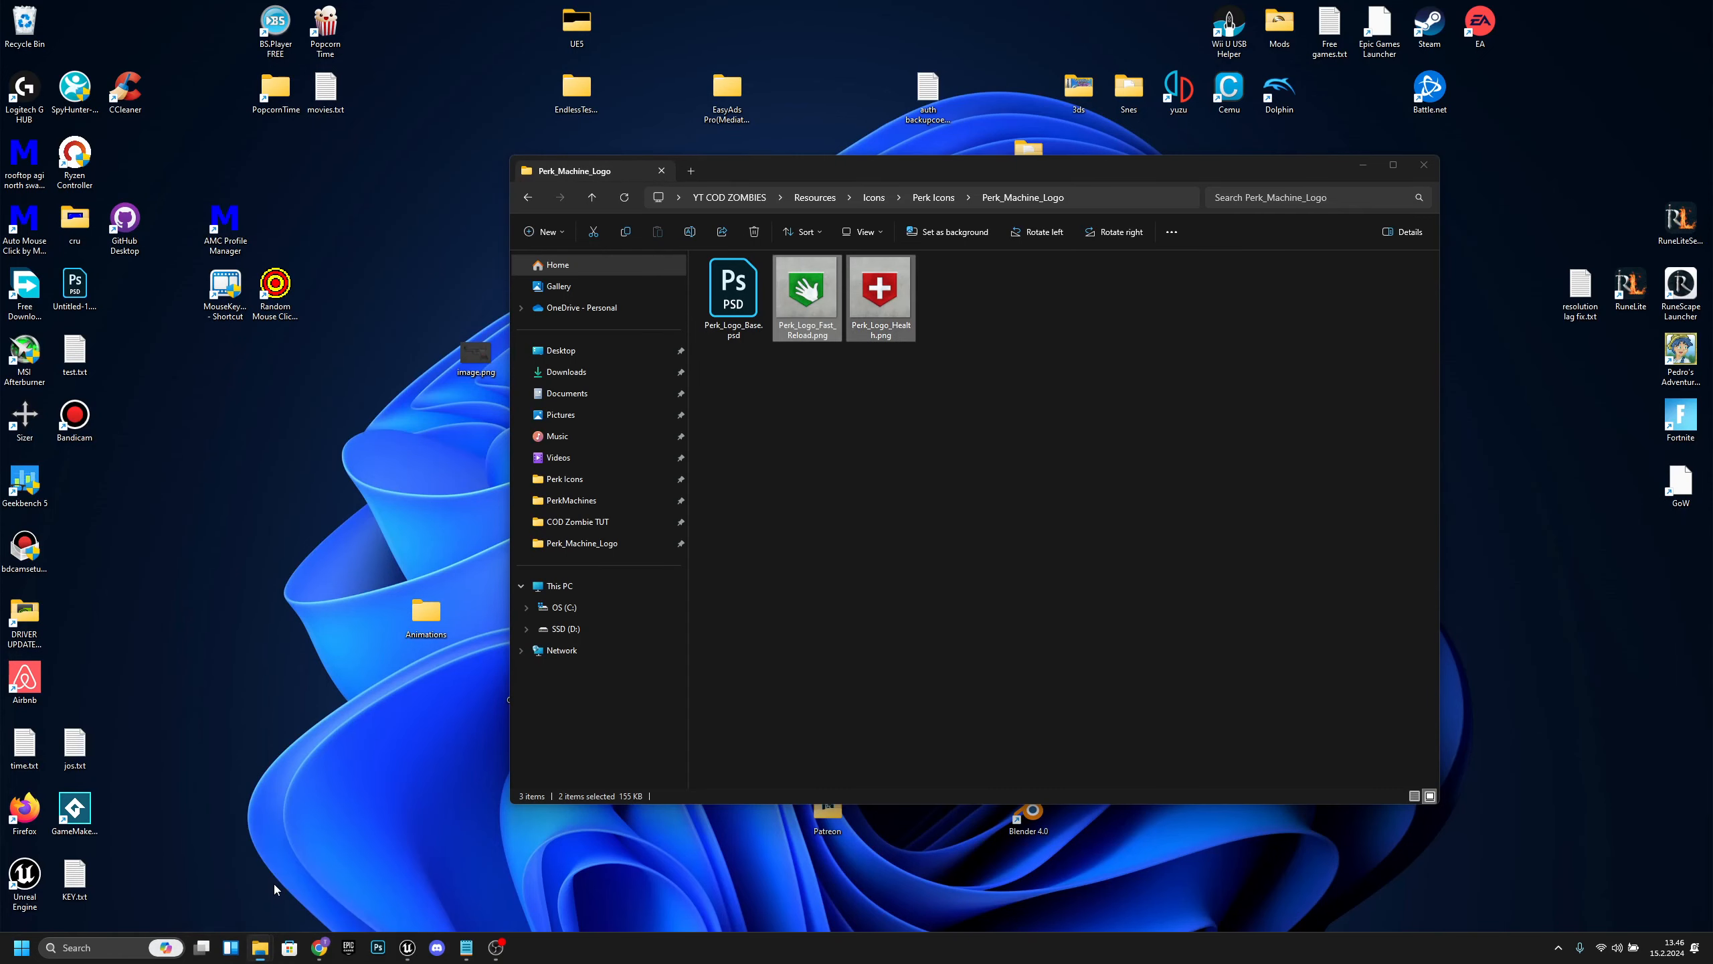
click(275, 888)
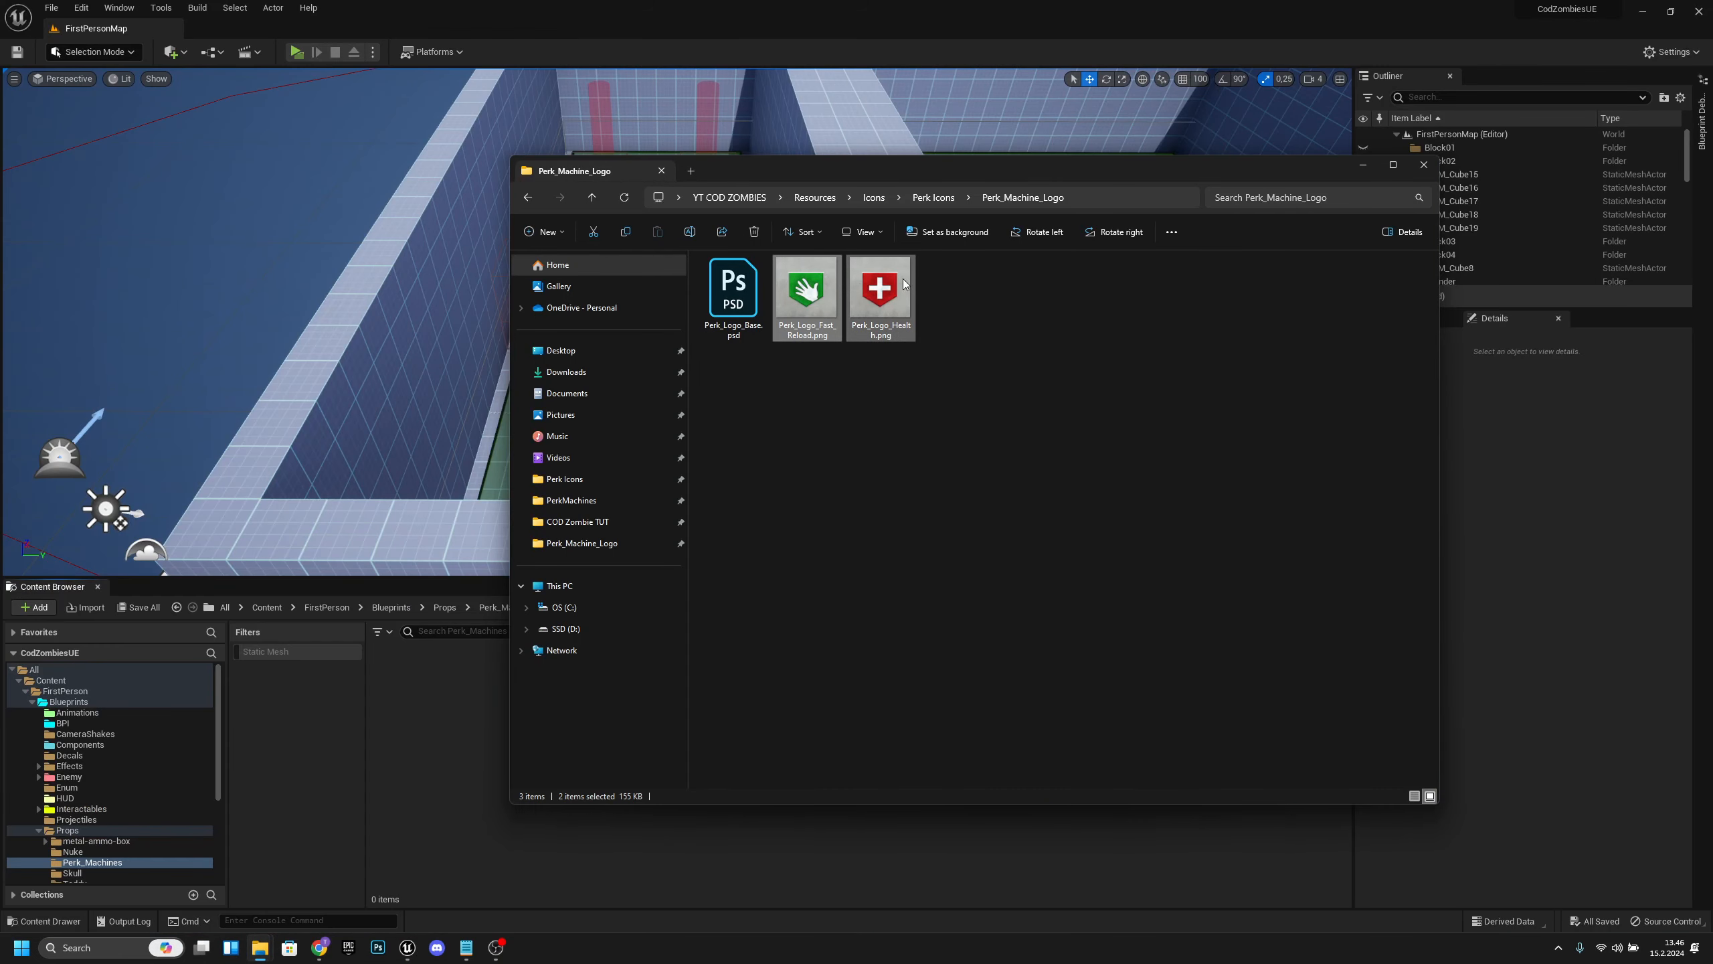
click(816, 198)
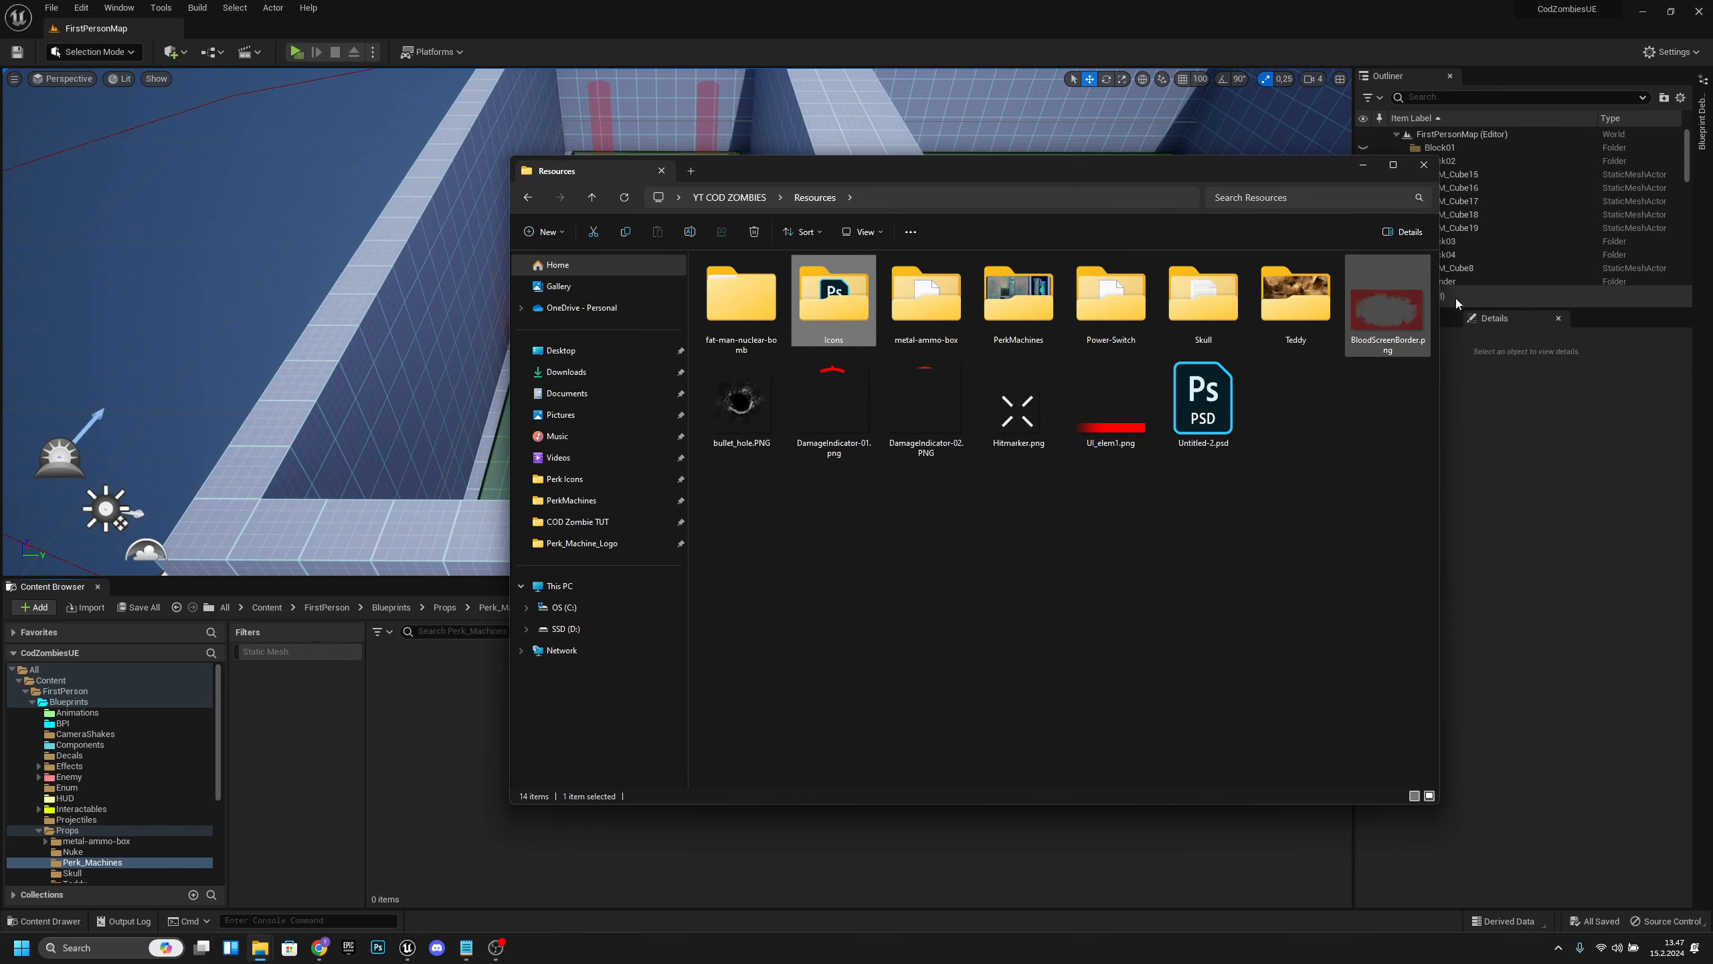
double_click(1019, 298)
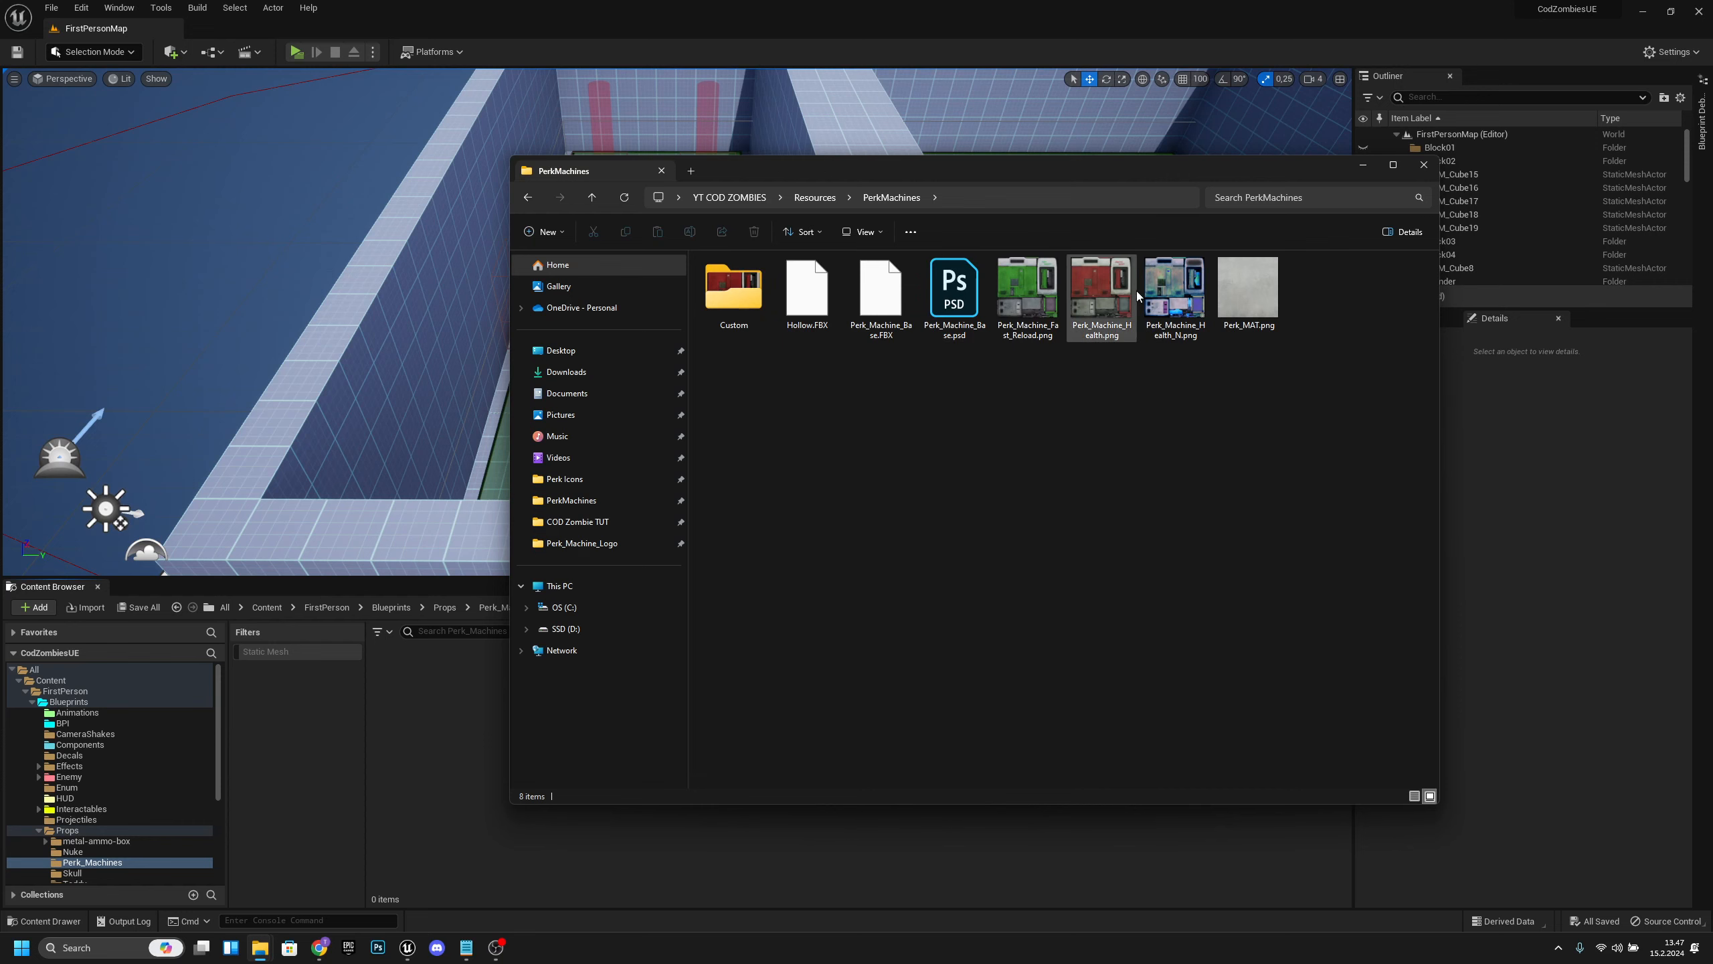
click(1116, 317)
mouse_move(1098, 322)
mouse_down()
mouse_move(521, 712)
mouse_move(1083, 329)
mouse_up()
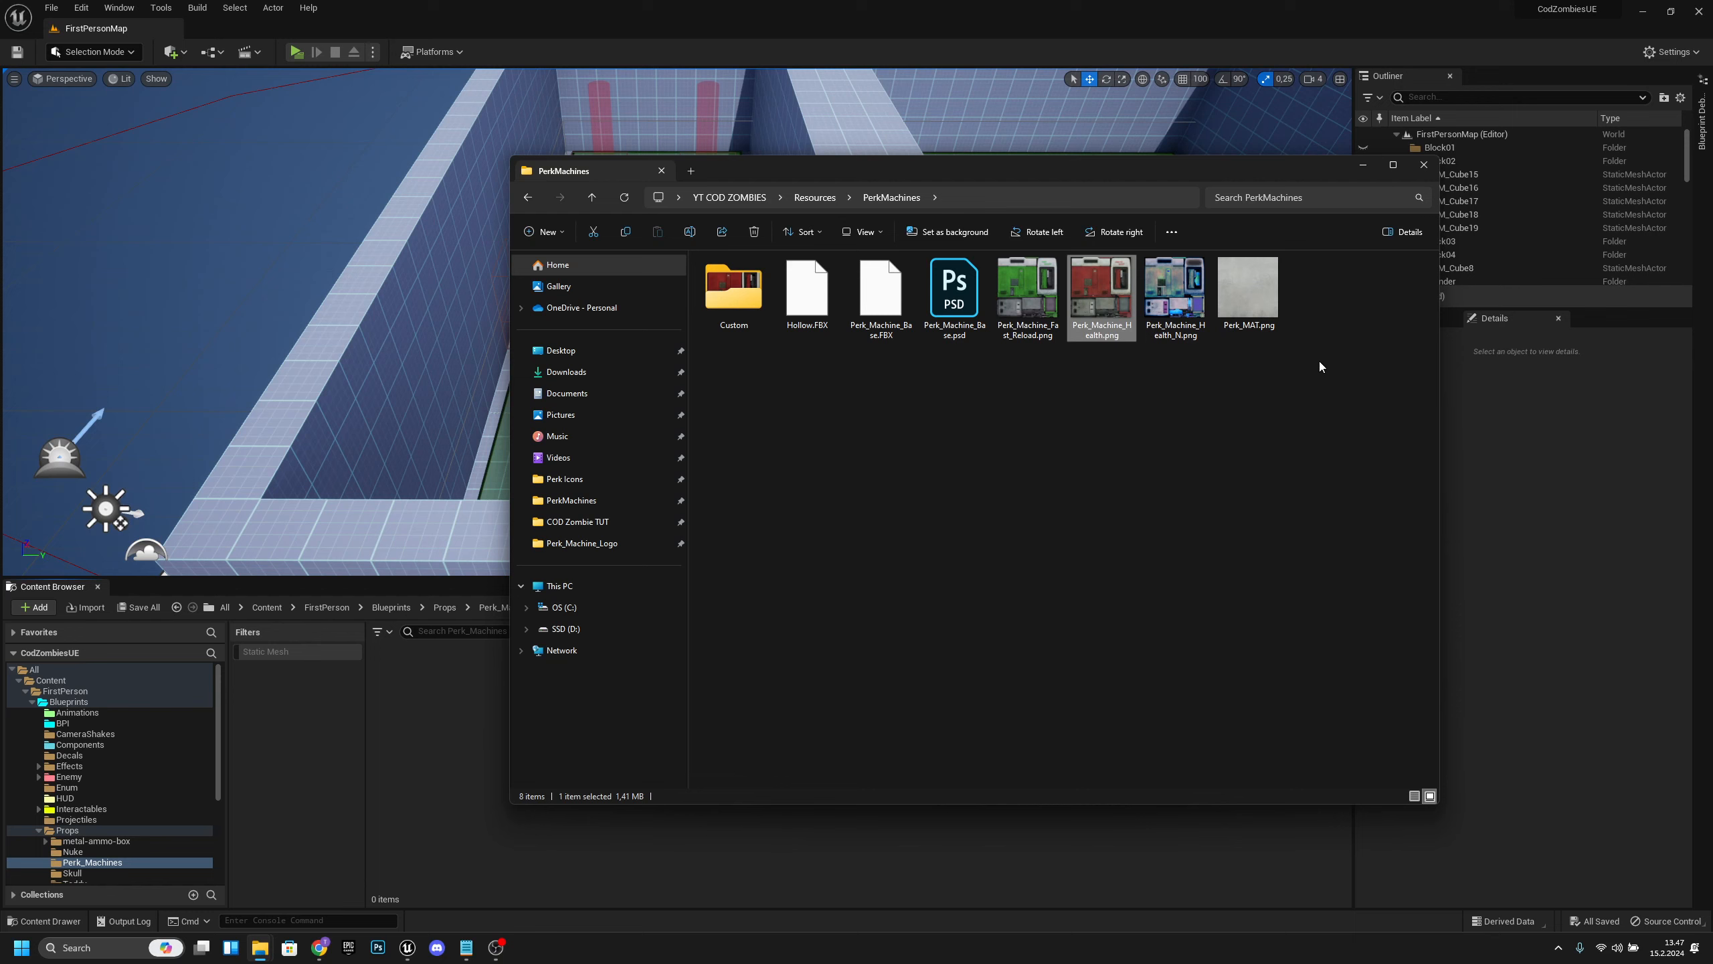
ctrl+click(1264, 310)
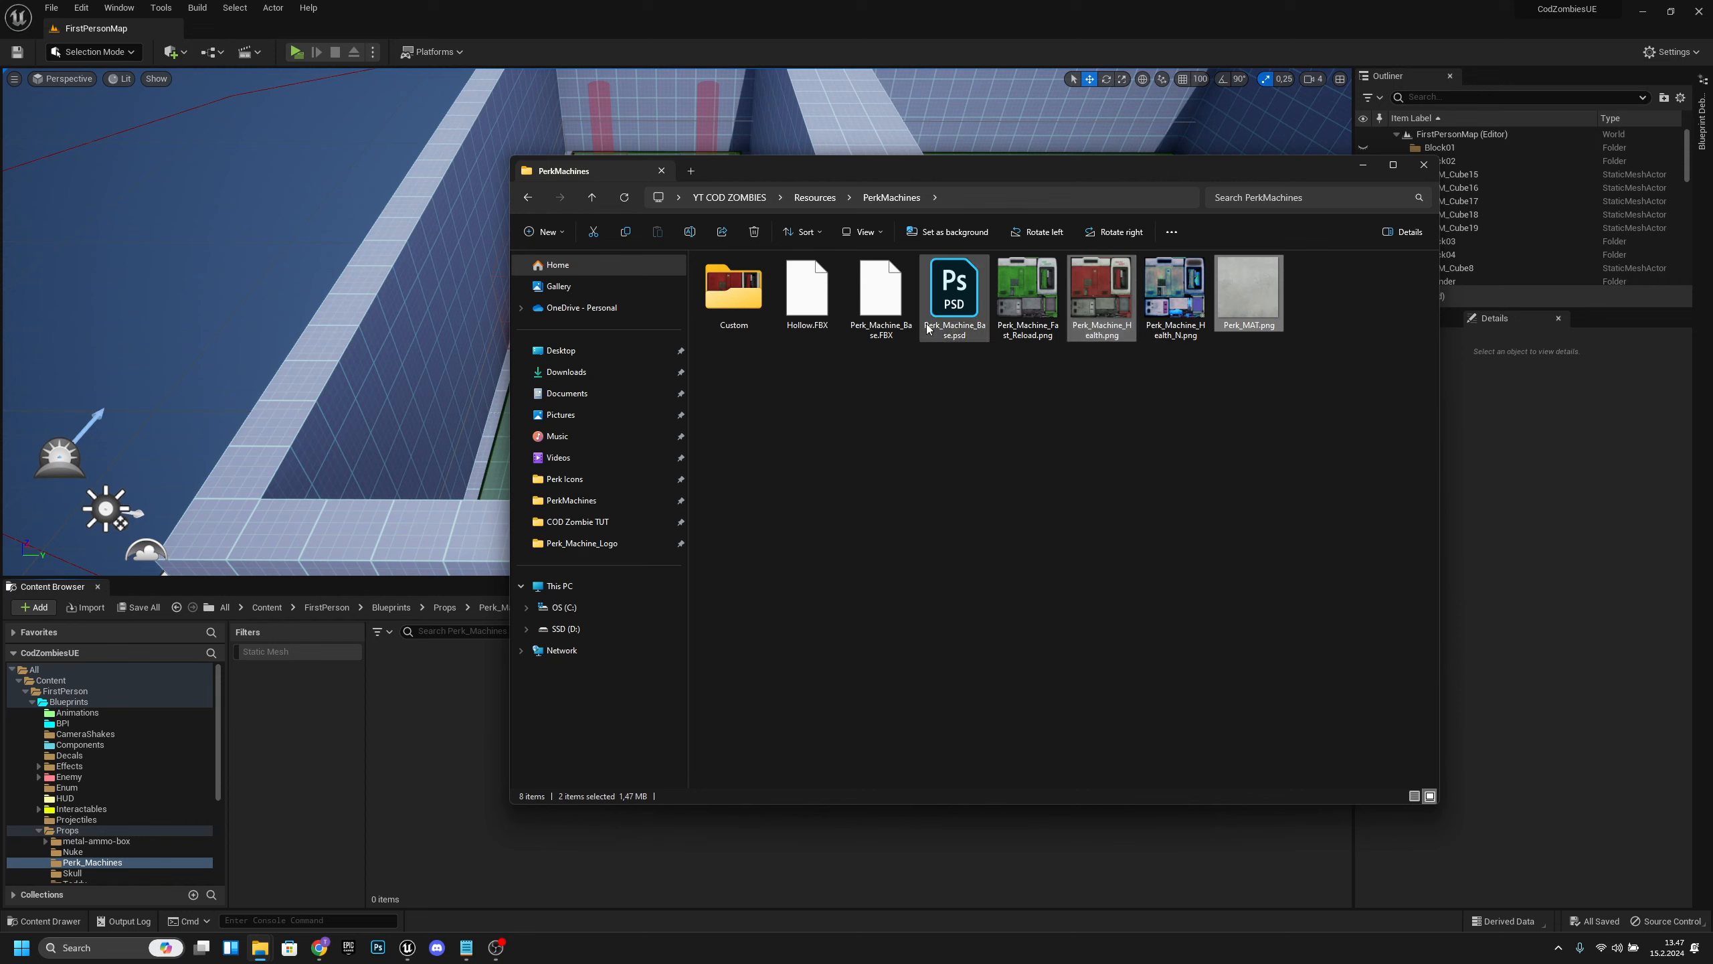
ctrl+click(890, 302)
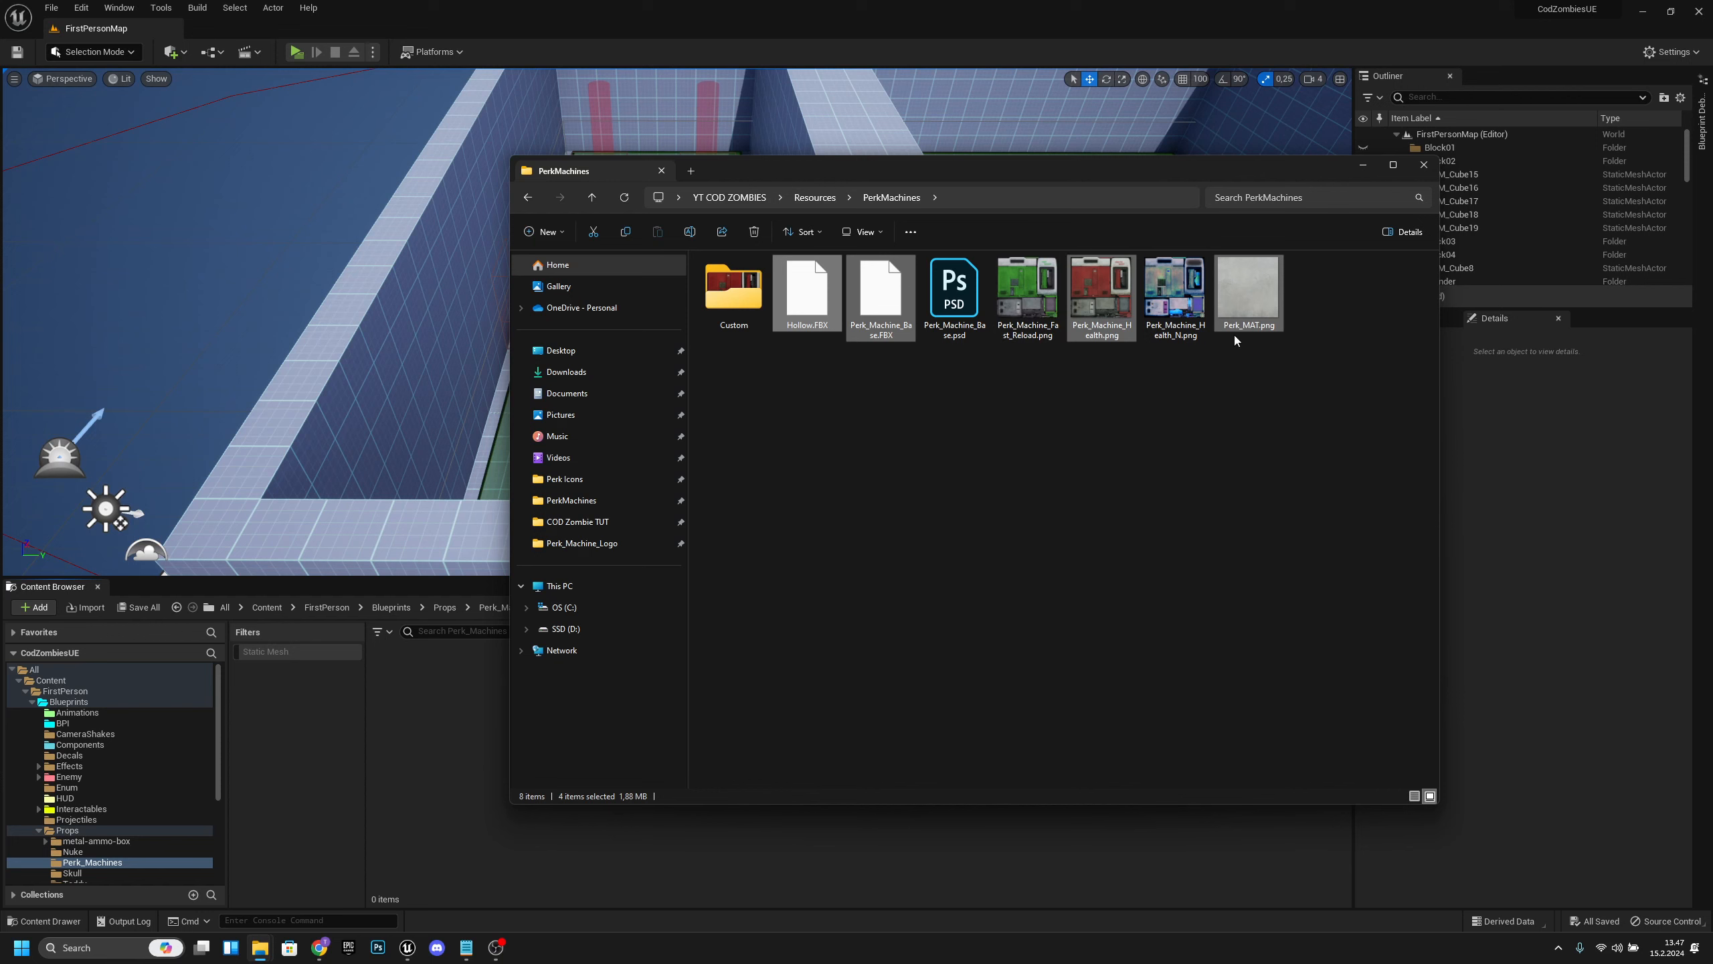
drag(810, 298, 421, 742)
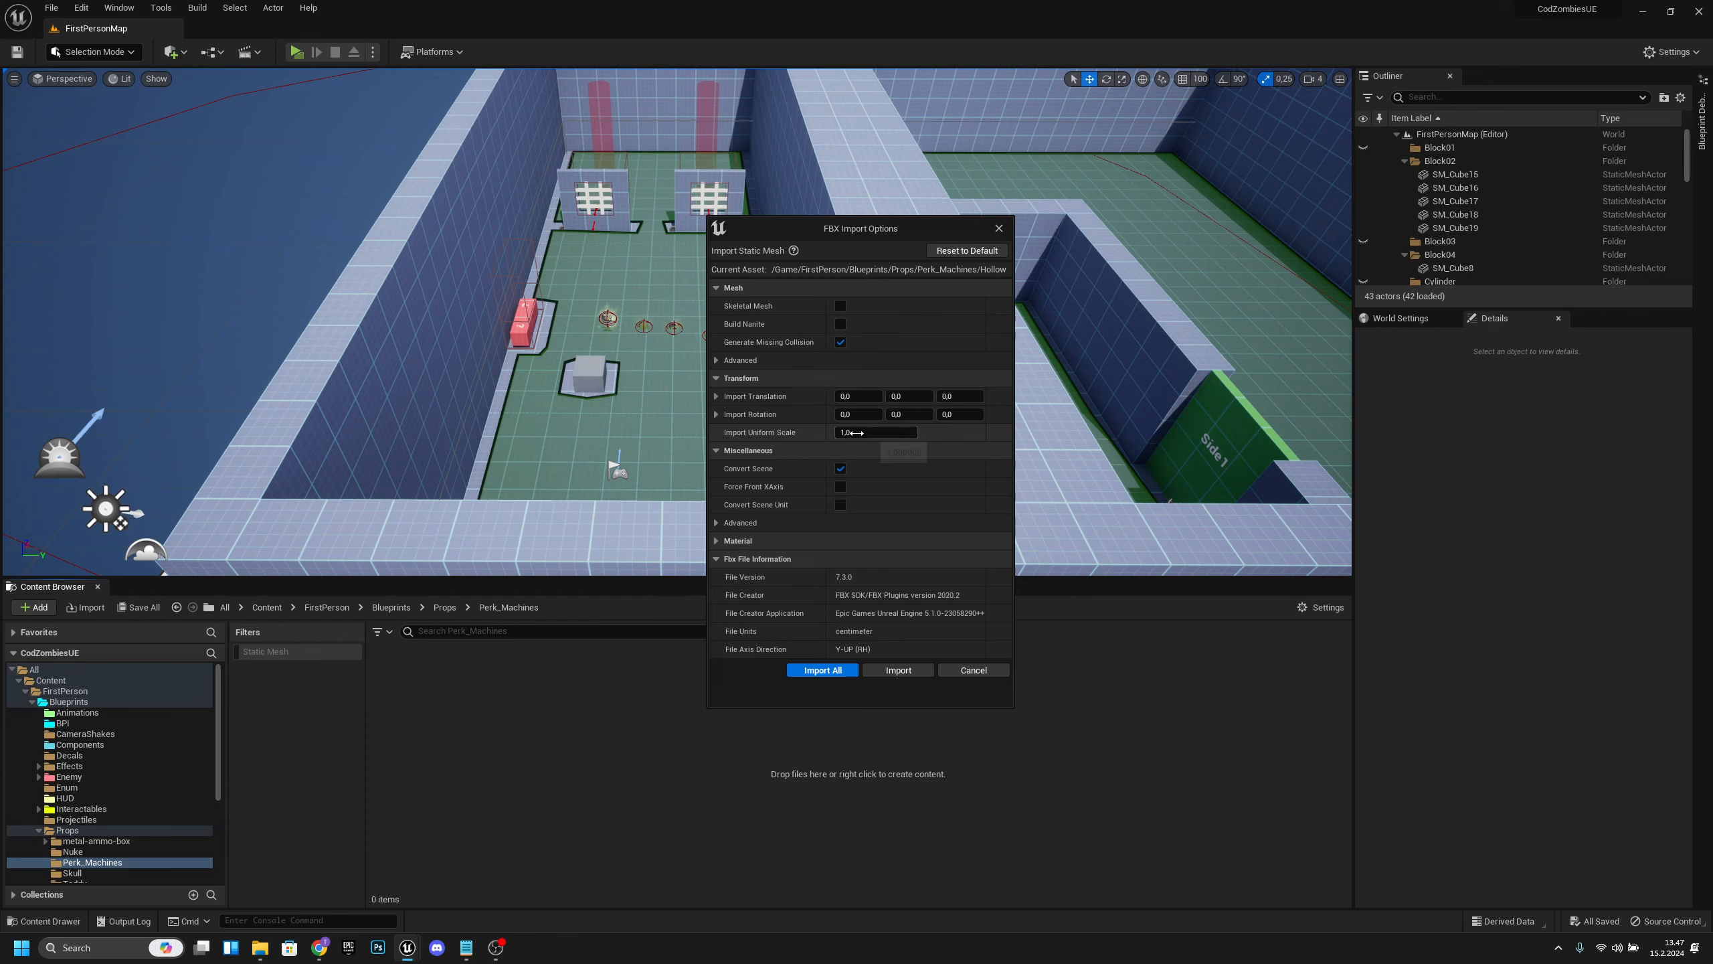
click(828, 670)
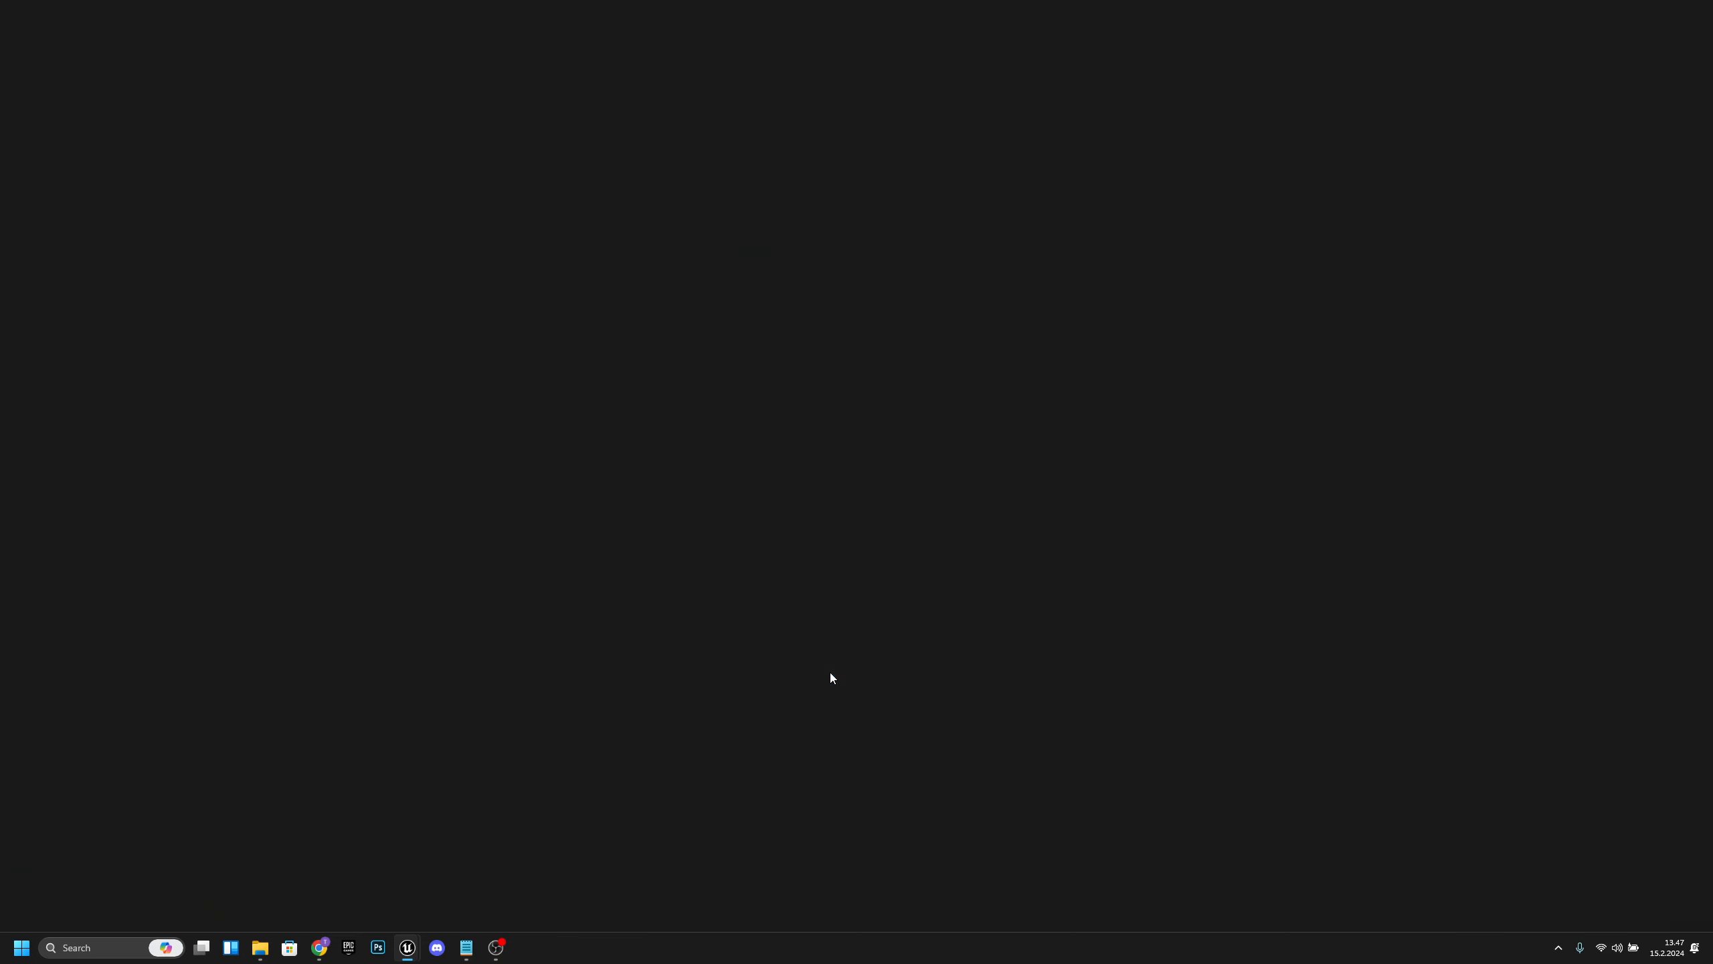
click(1700, 16)
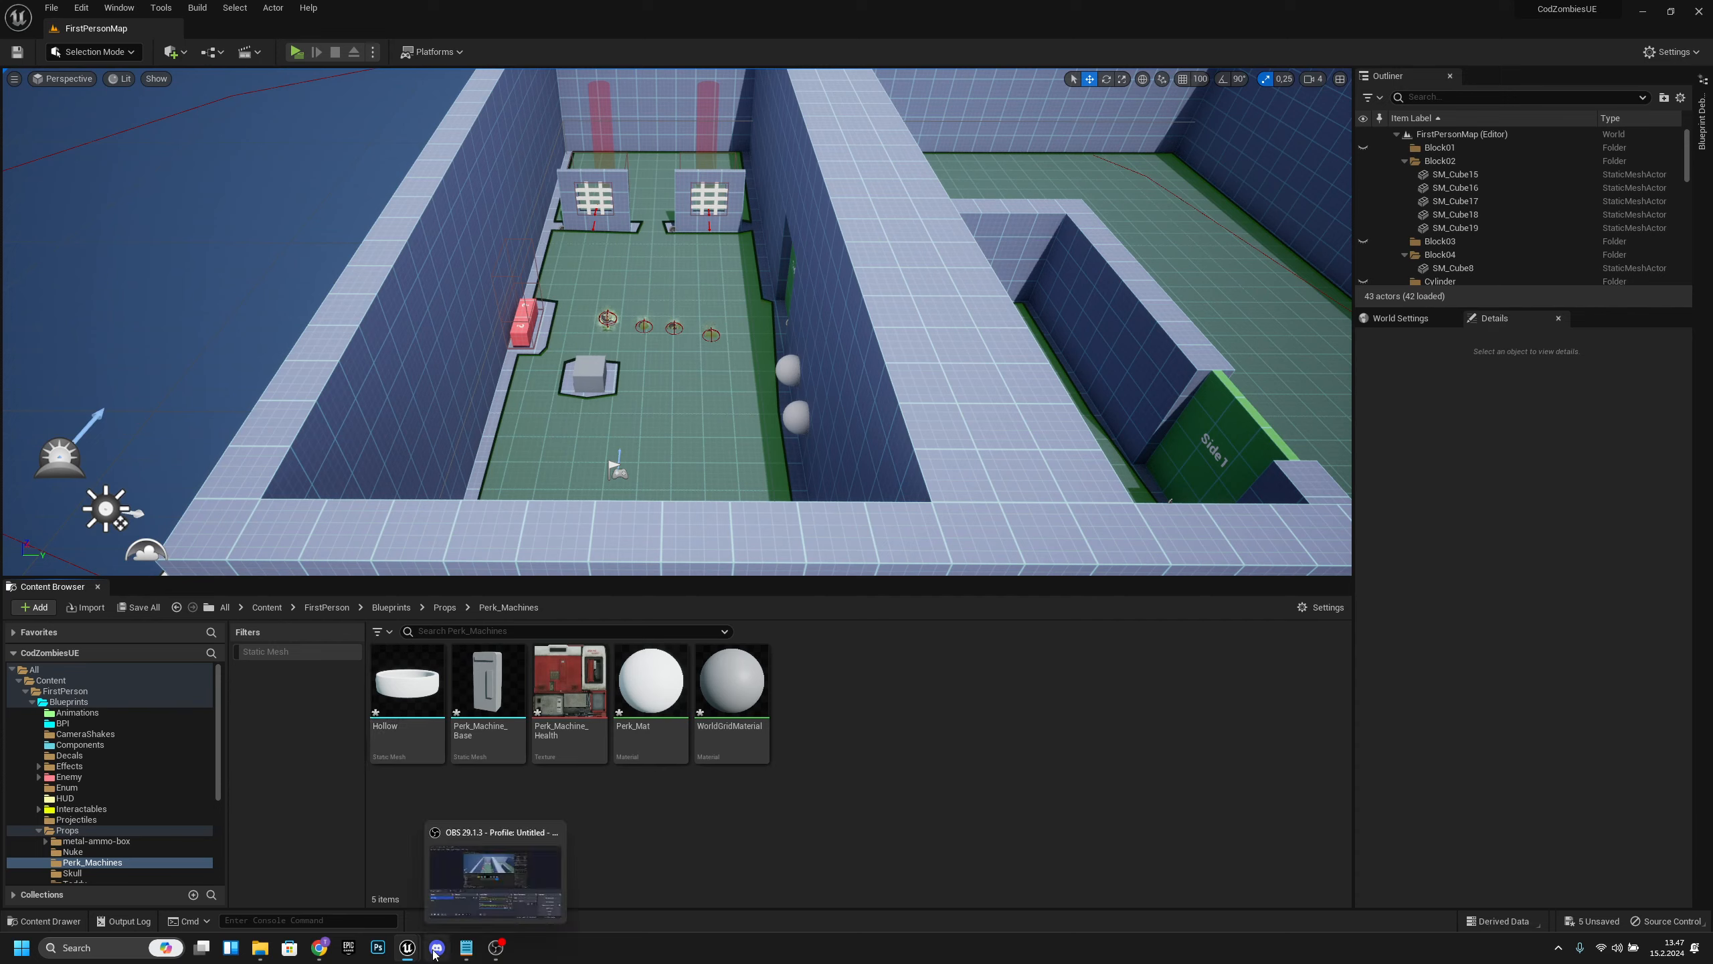
Try to import Perk_MAT.png on its own into Perk_Machines and check the Perk_Mat material's graph.
mouse_move(263, 946)
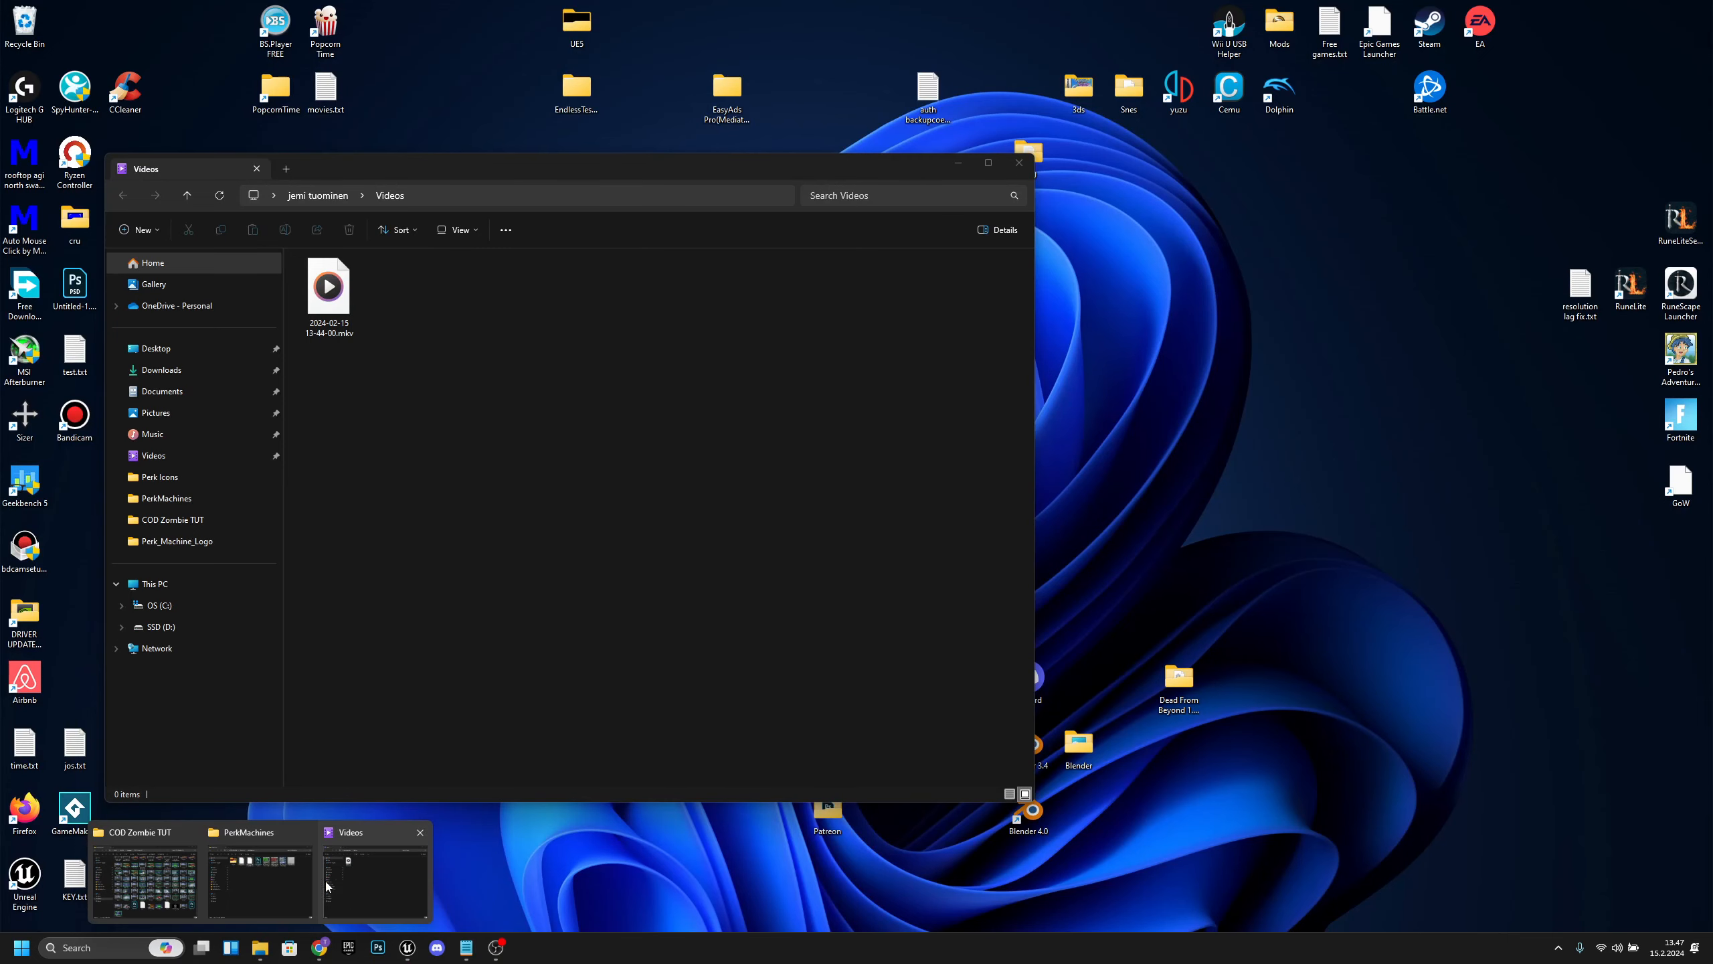
click(268, 882)
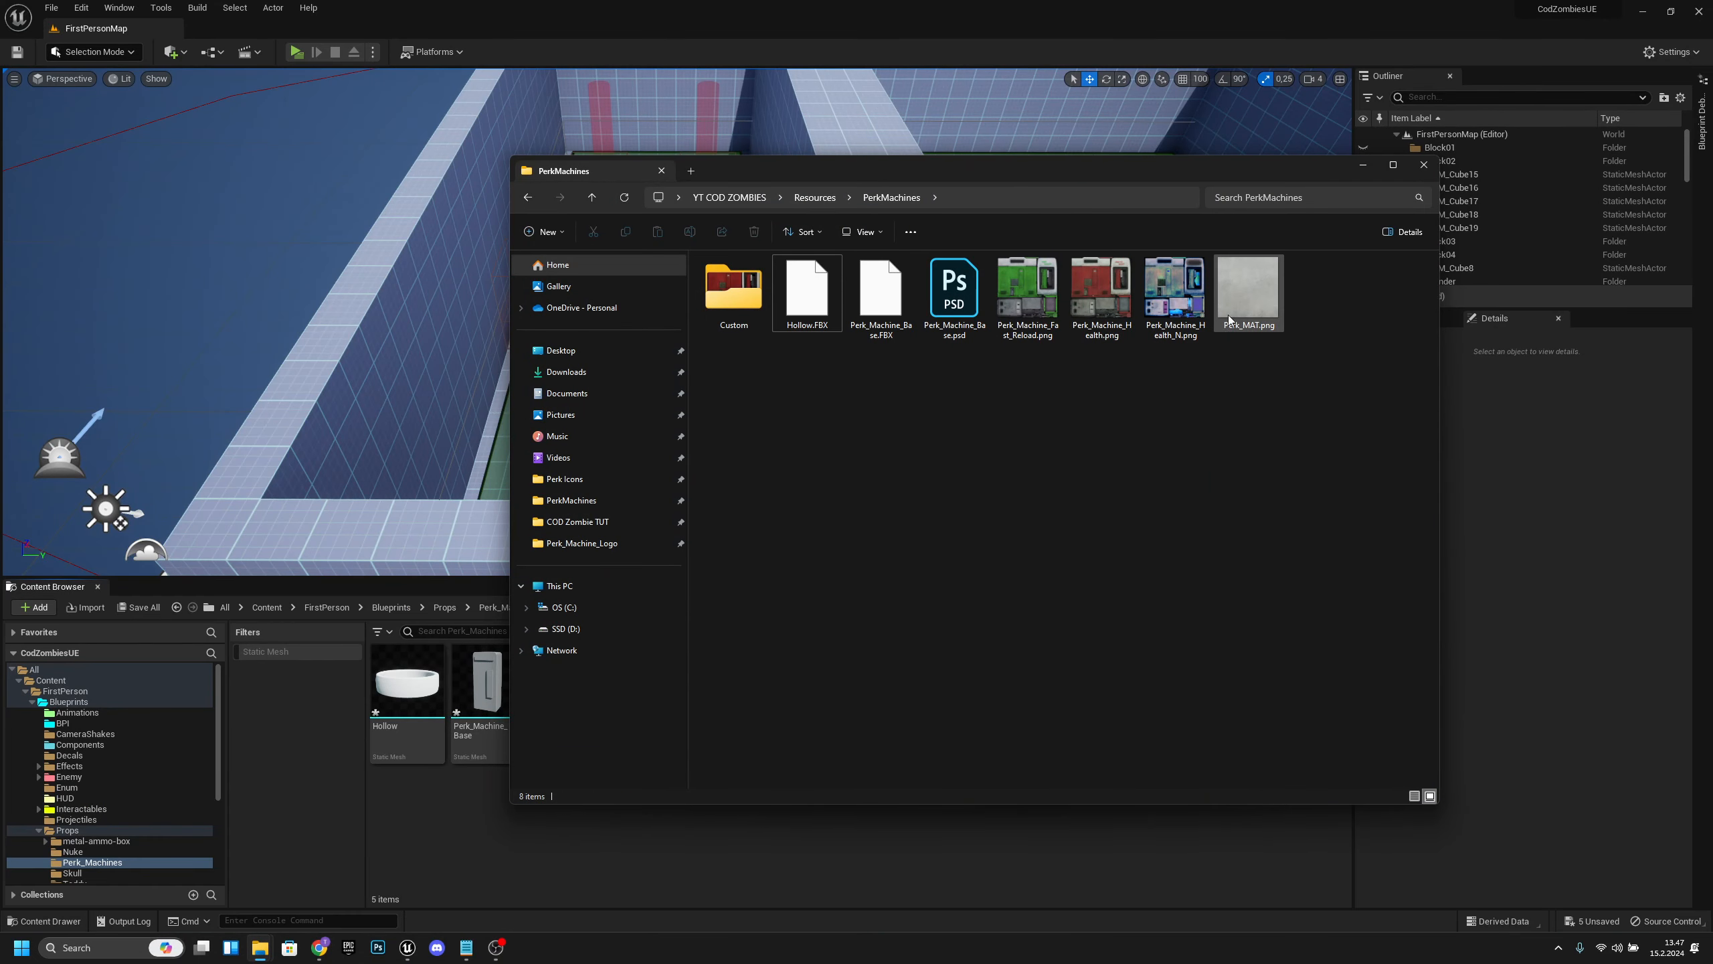
drag(1243, 295, 818, 865)
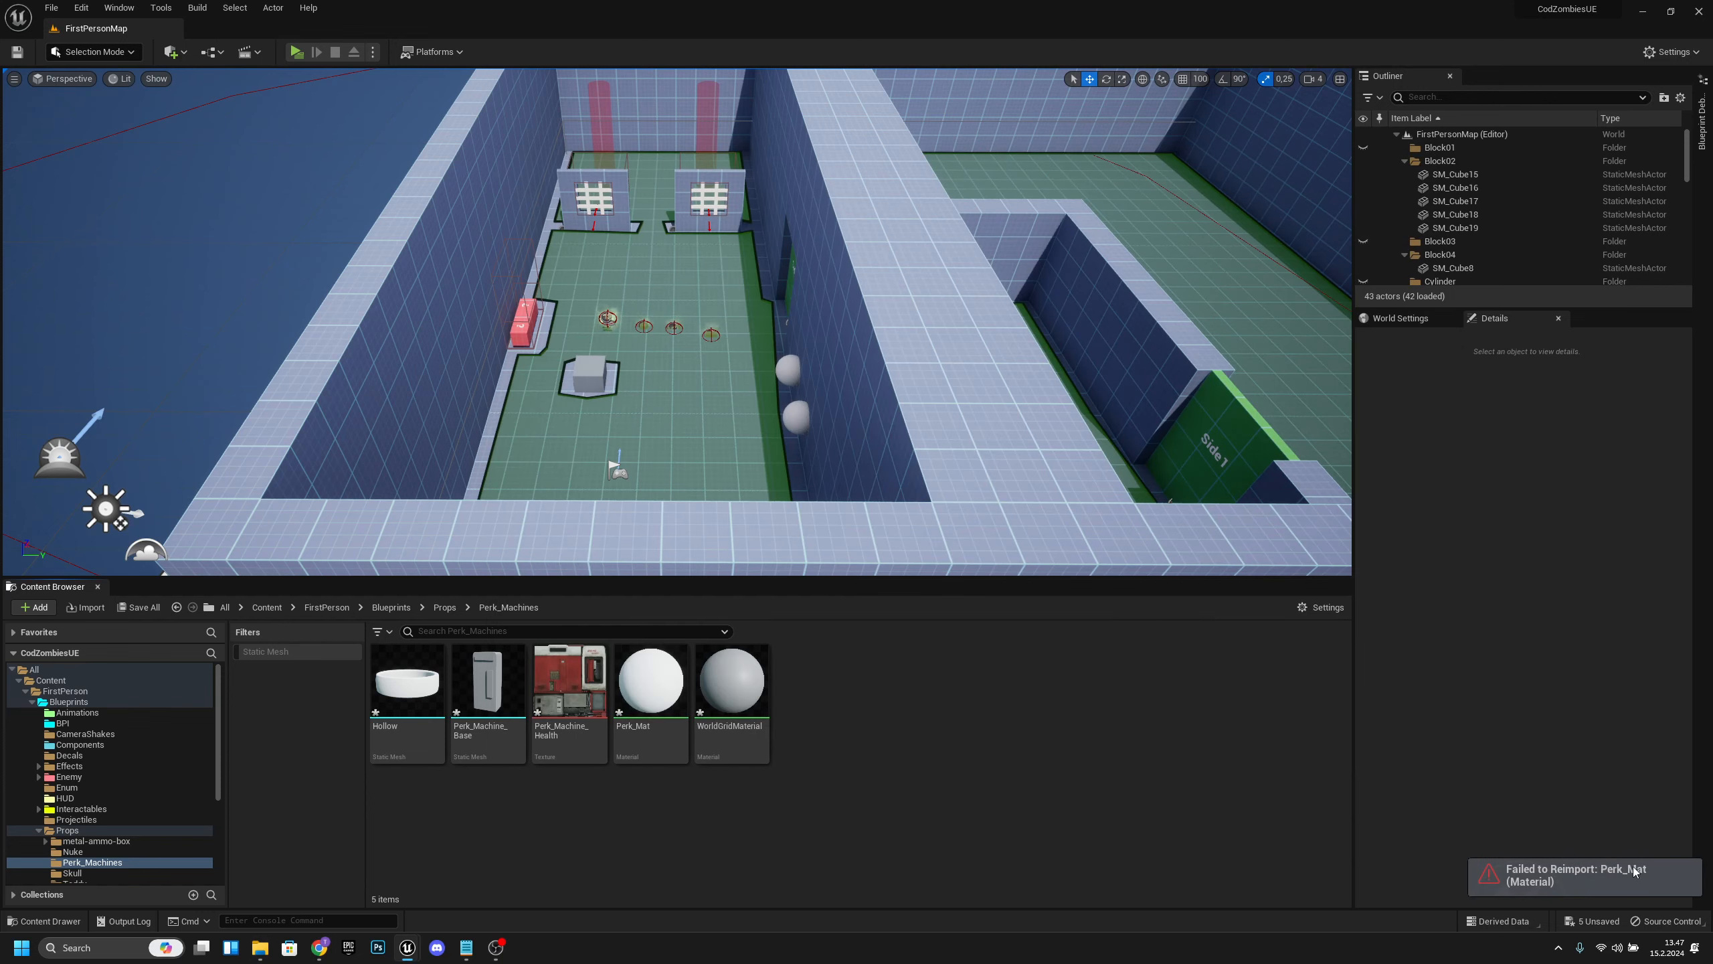
click(659, 693)
double_click(658, 688)
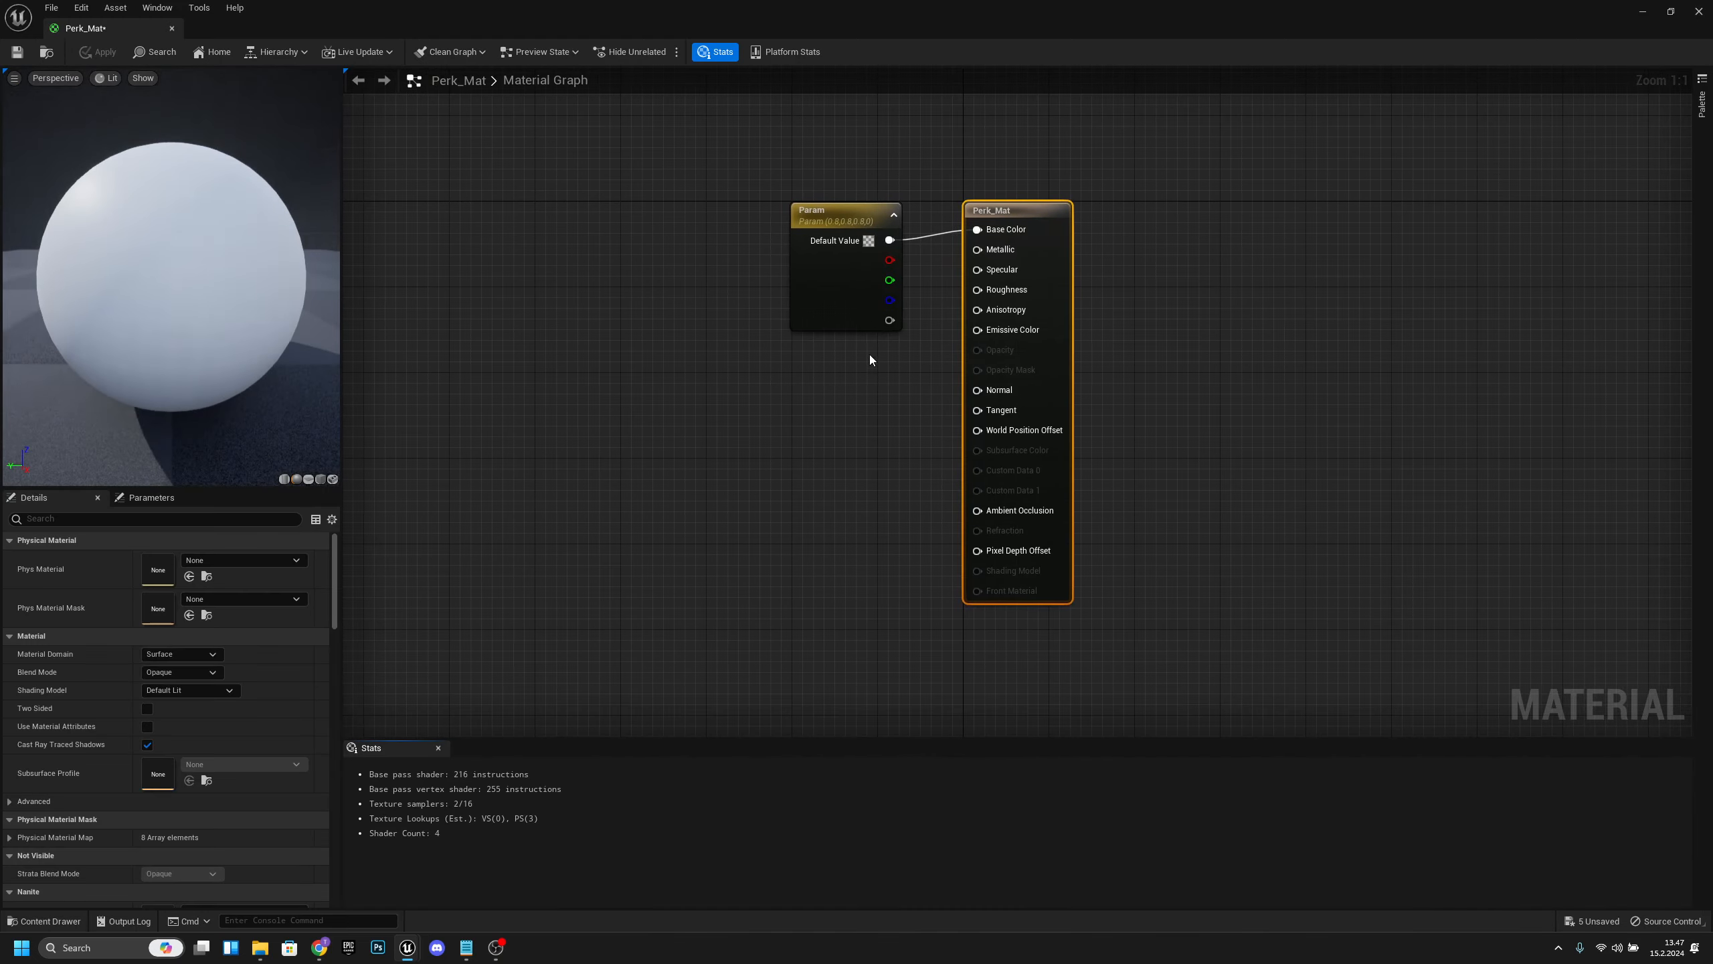
click(171, 29)
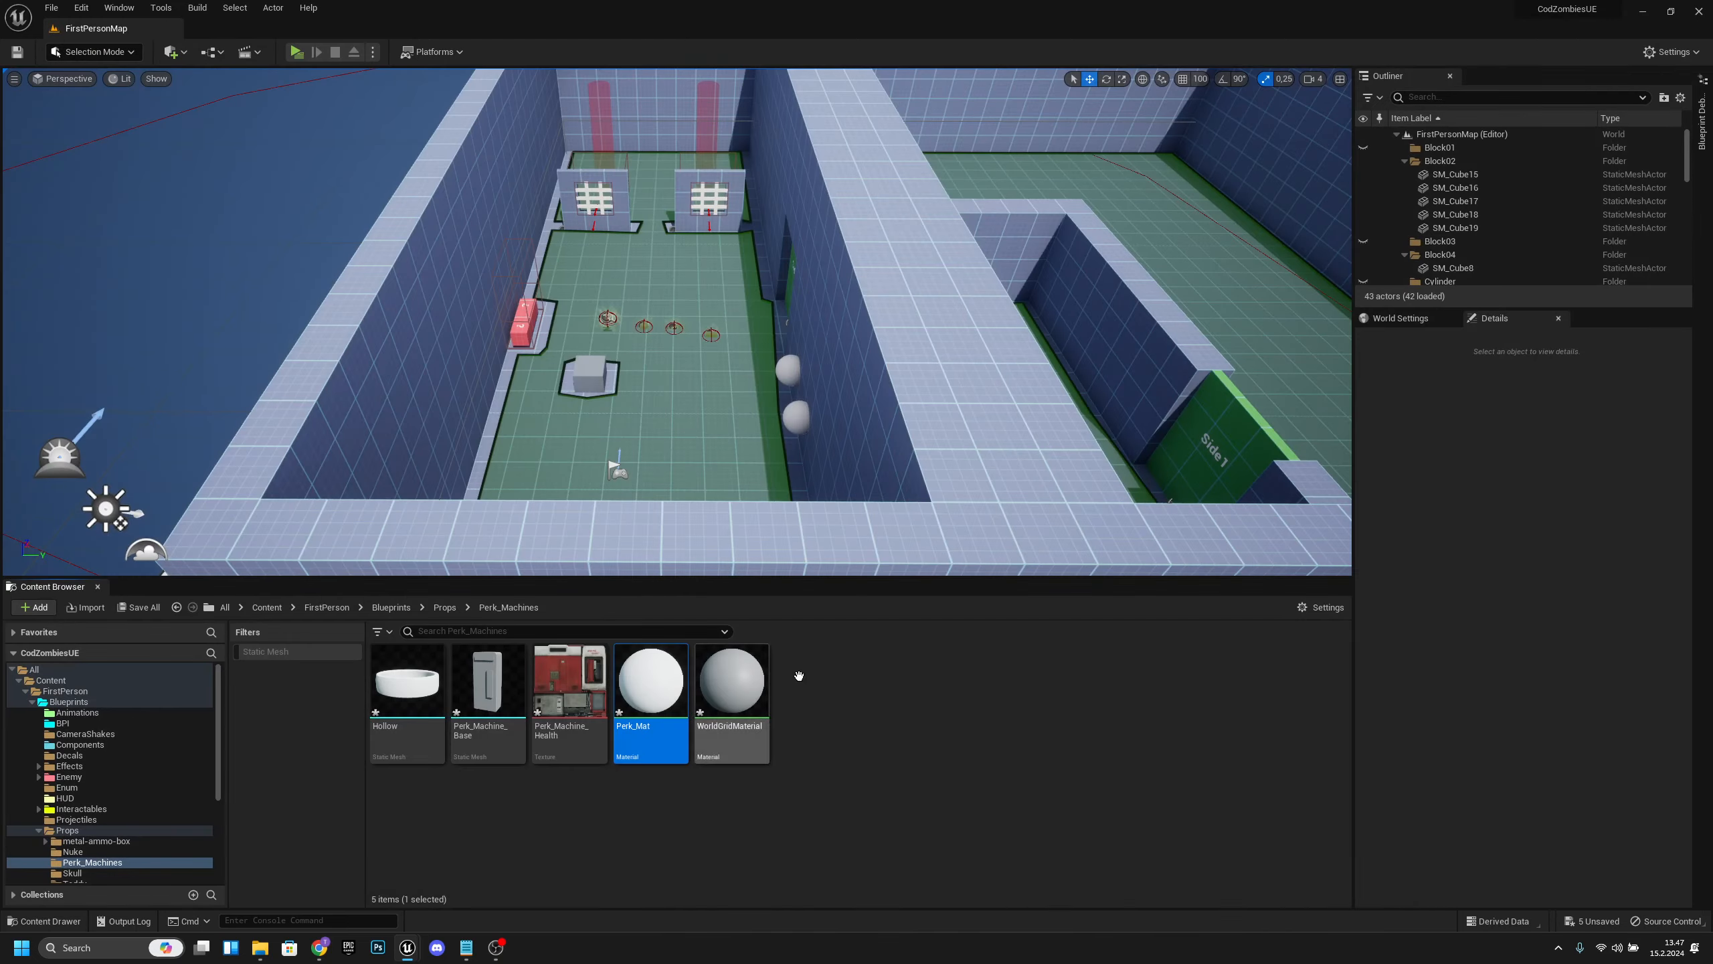
click(726, 828)
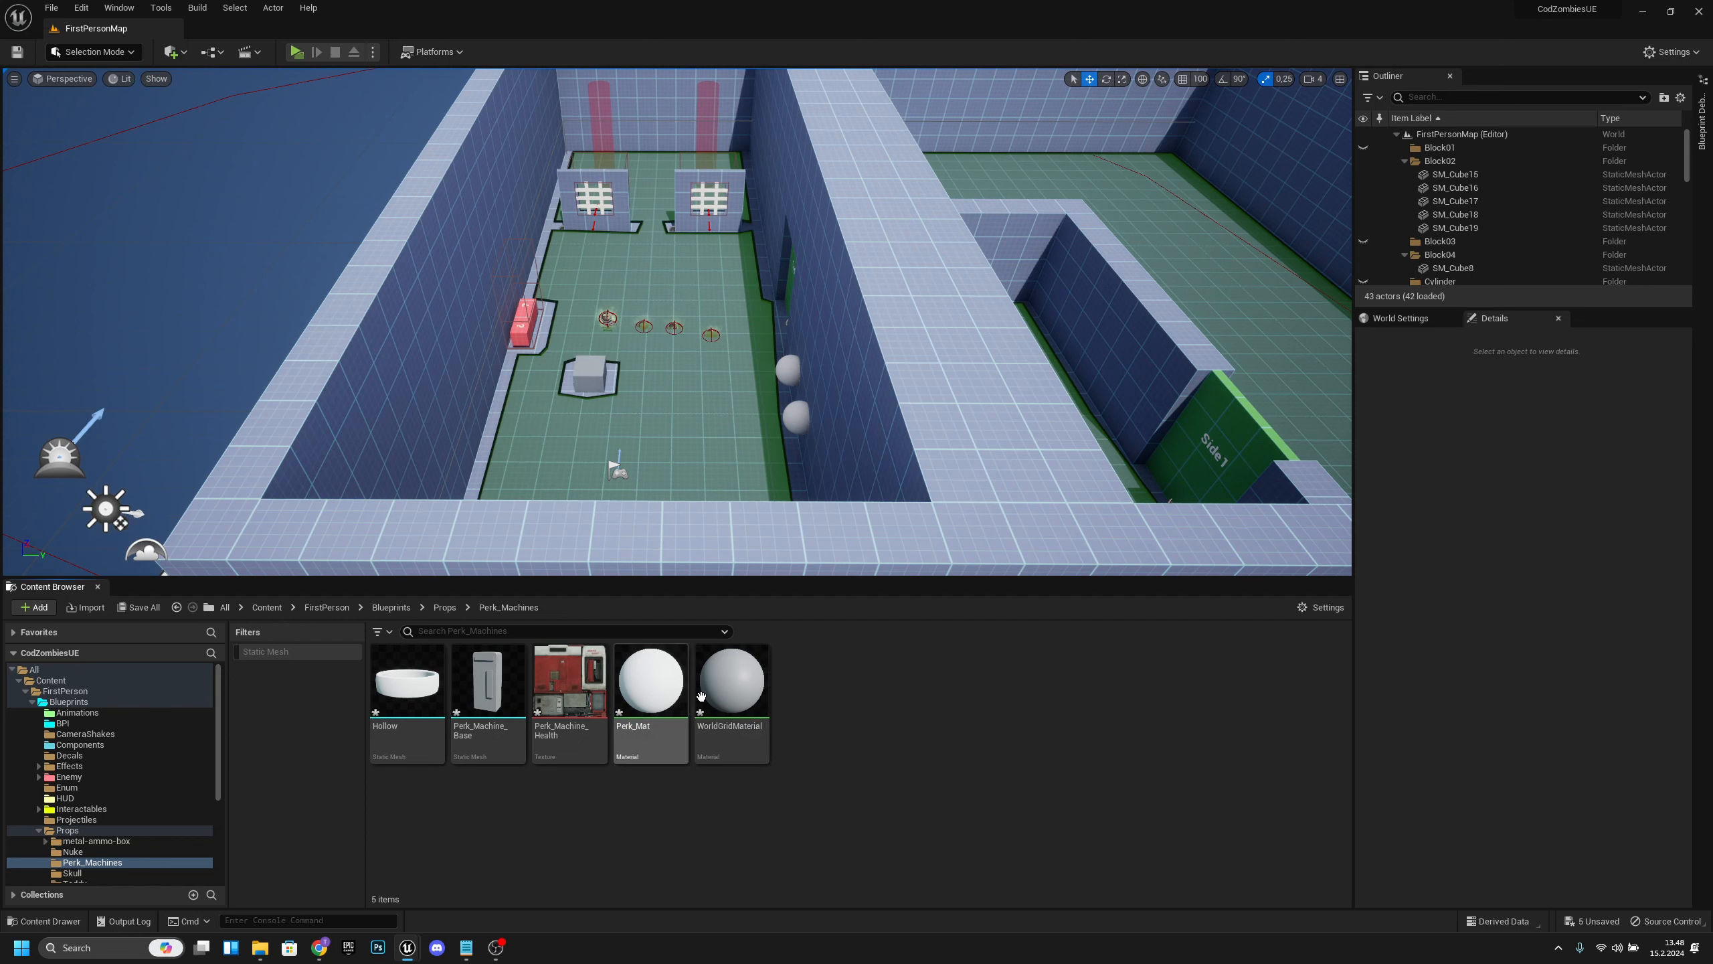
Rename the Perk_Mat material as Perks_Mat.
click(665, 695)
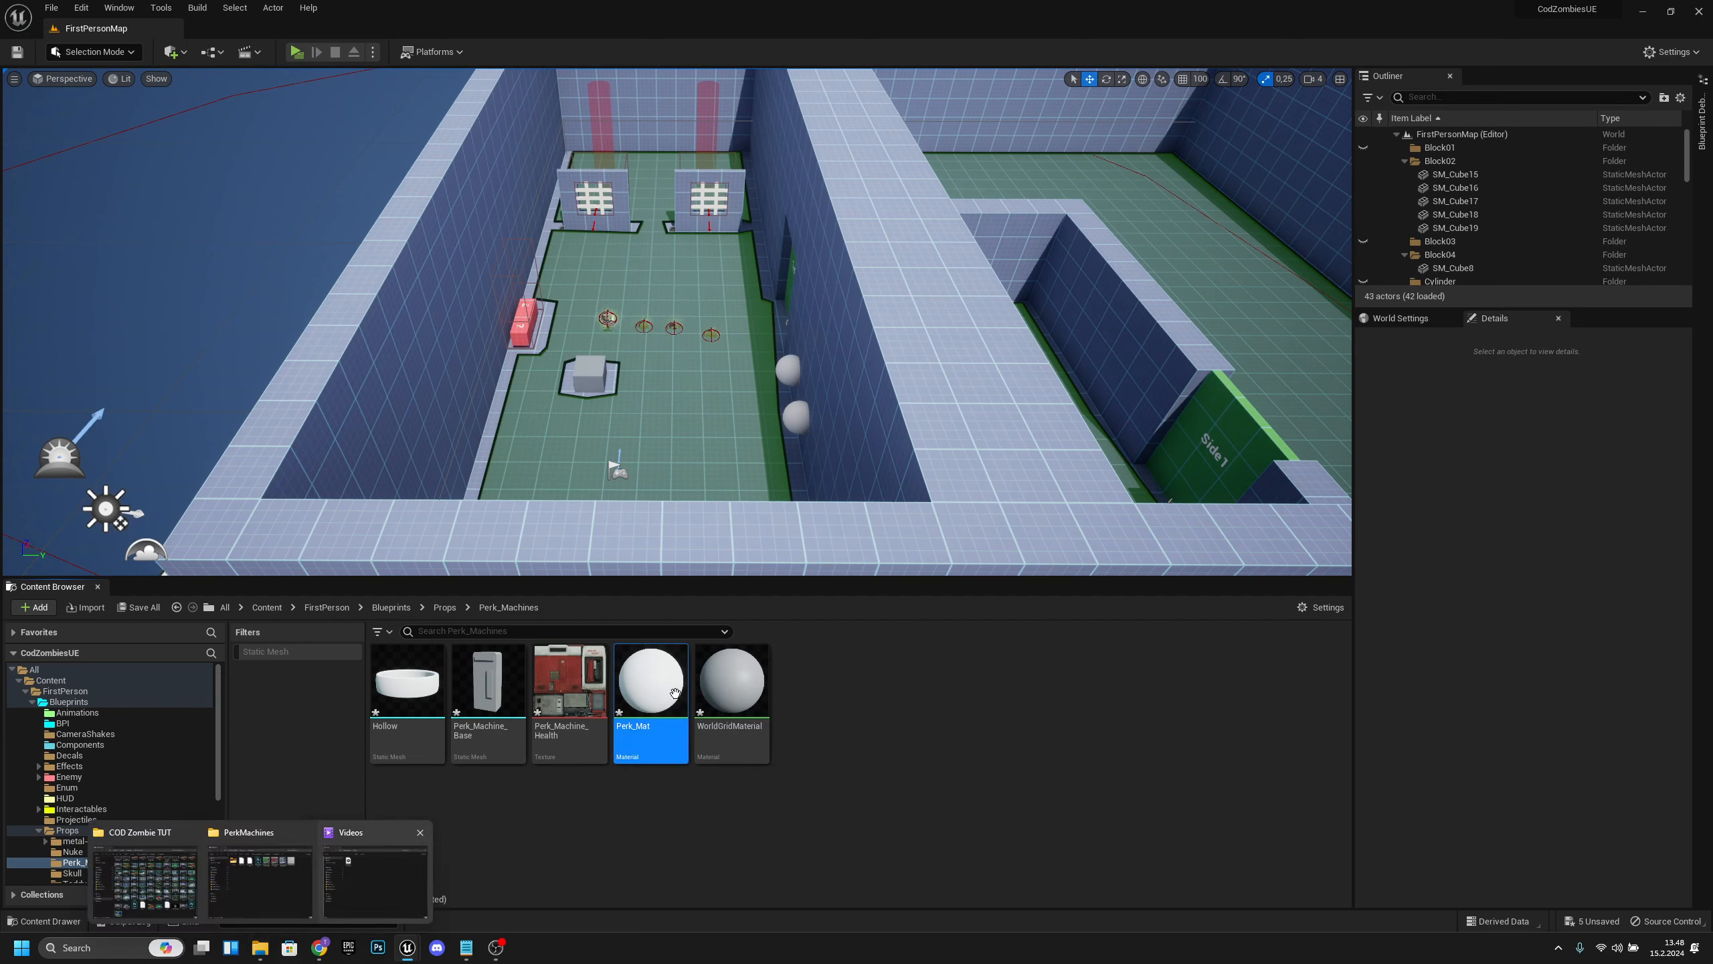
key(F2)
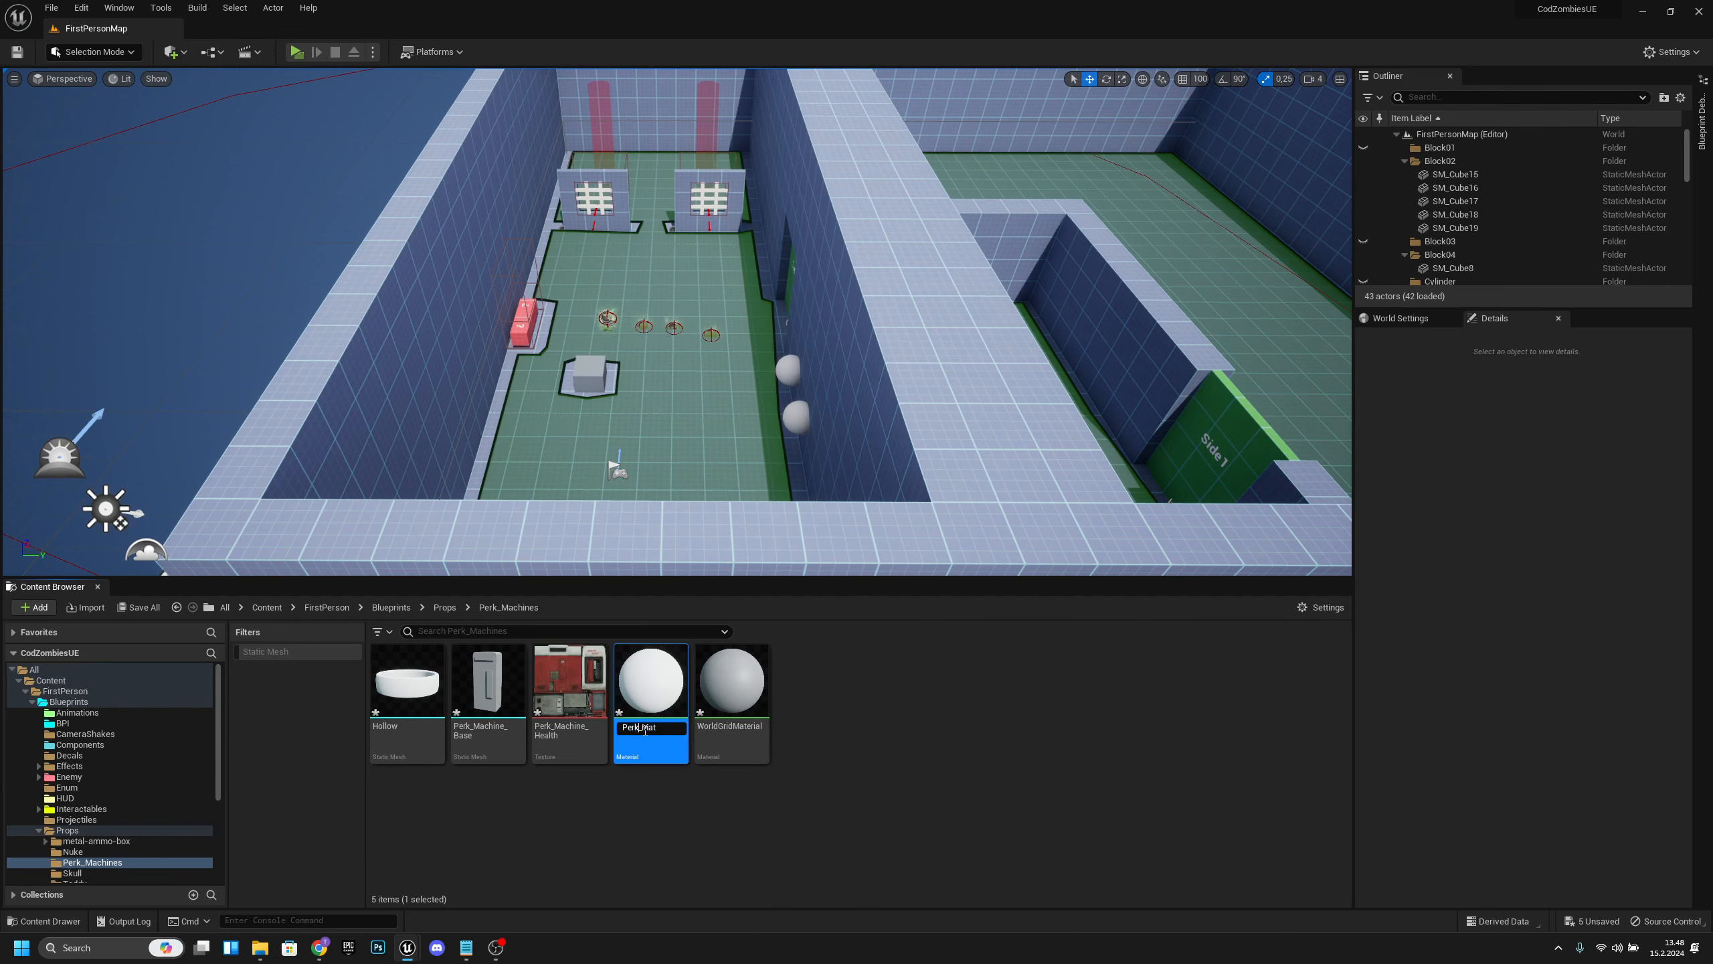
key(Return)
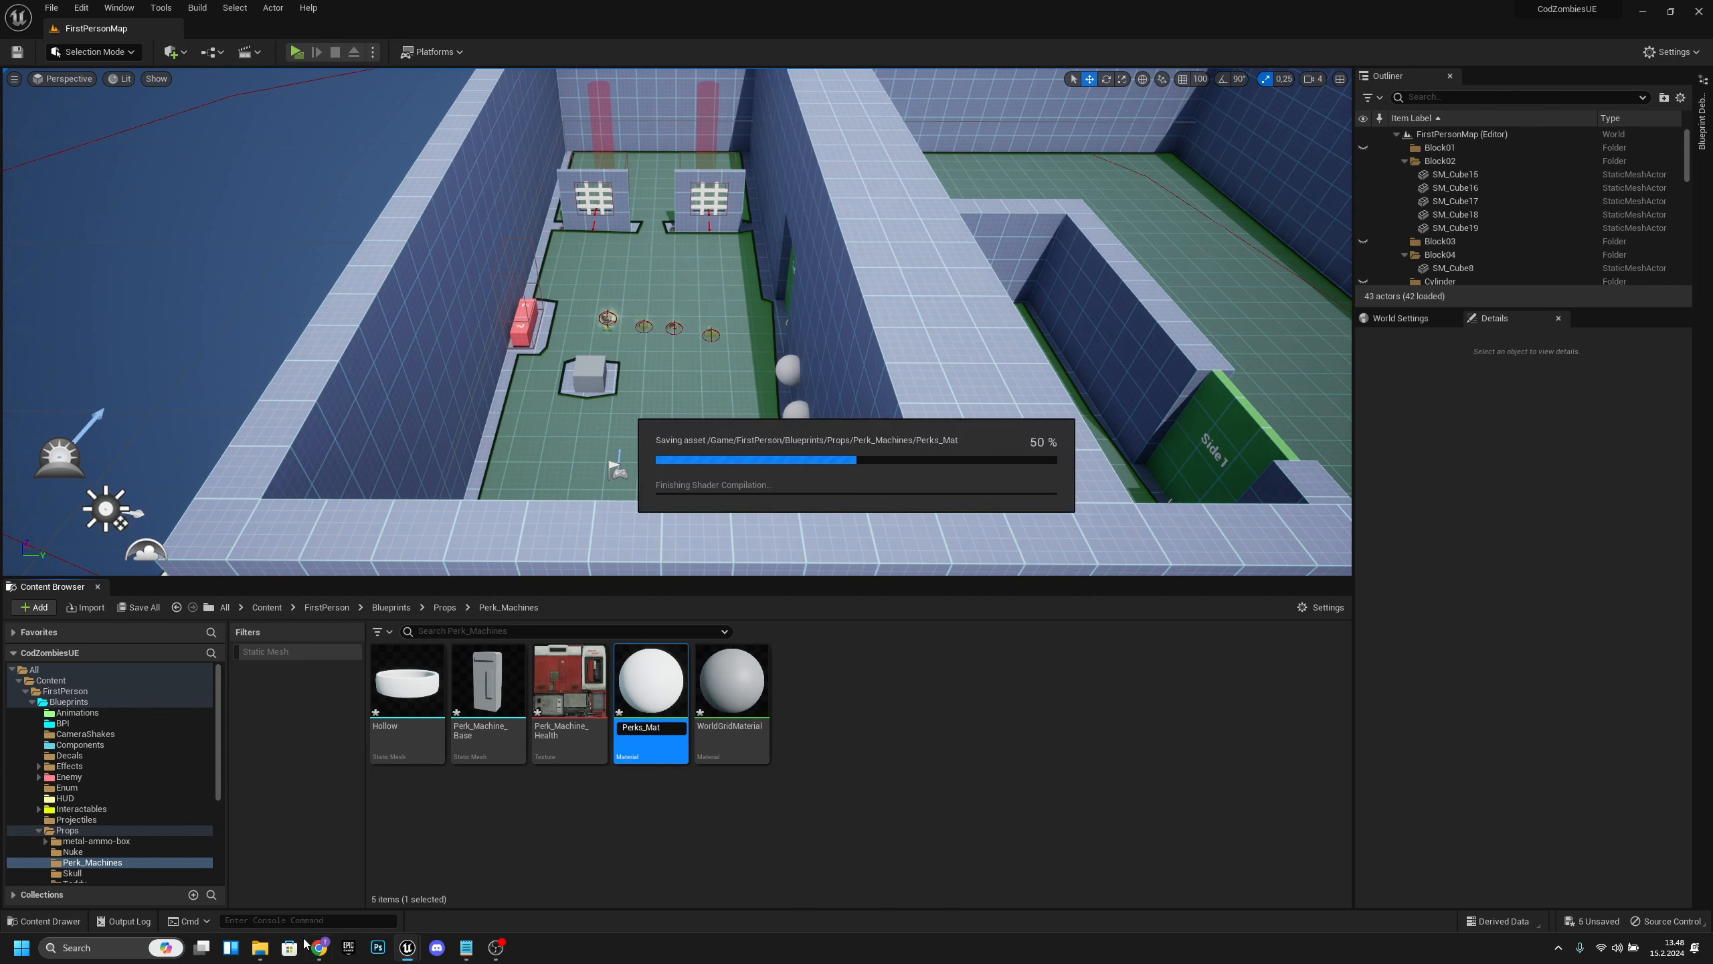
Import the Perk_MAT.png texture from the local PerkMachines folder into Perk_Machines.
mouse_move(260, 950)
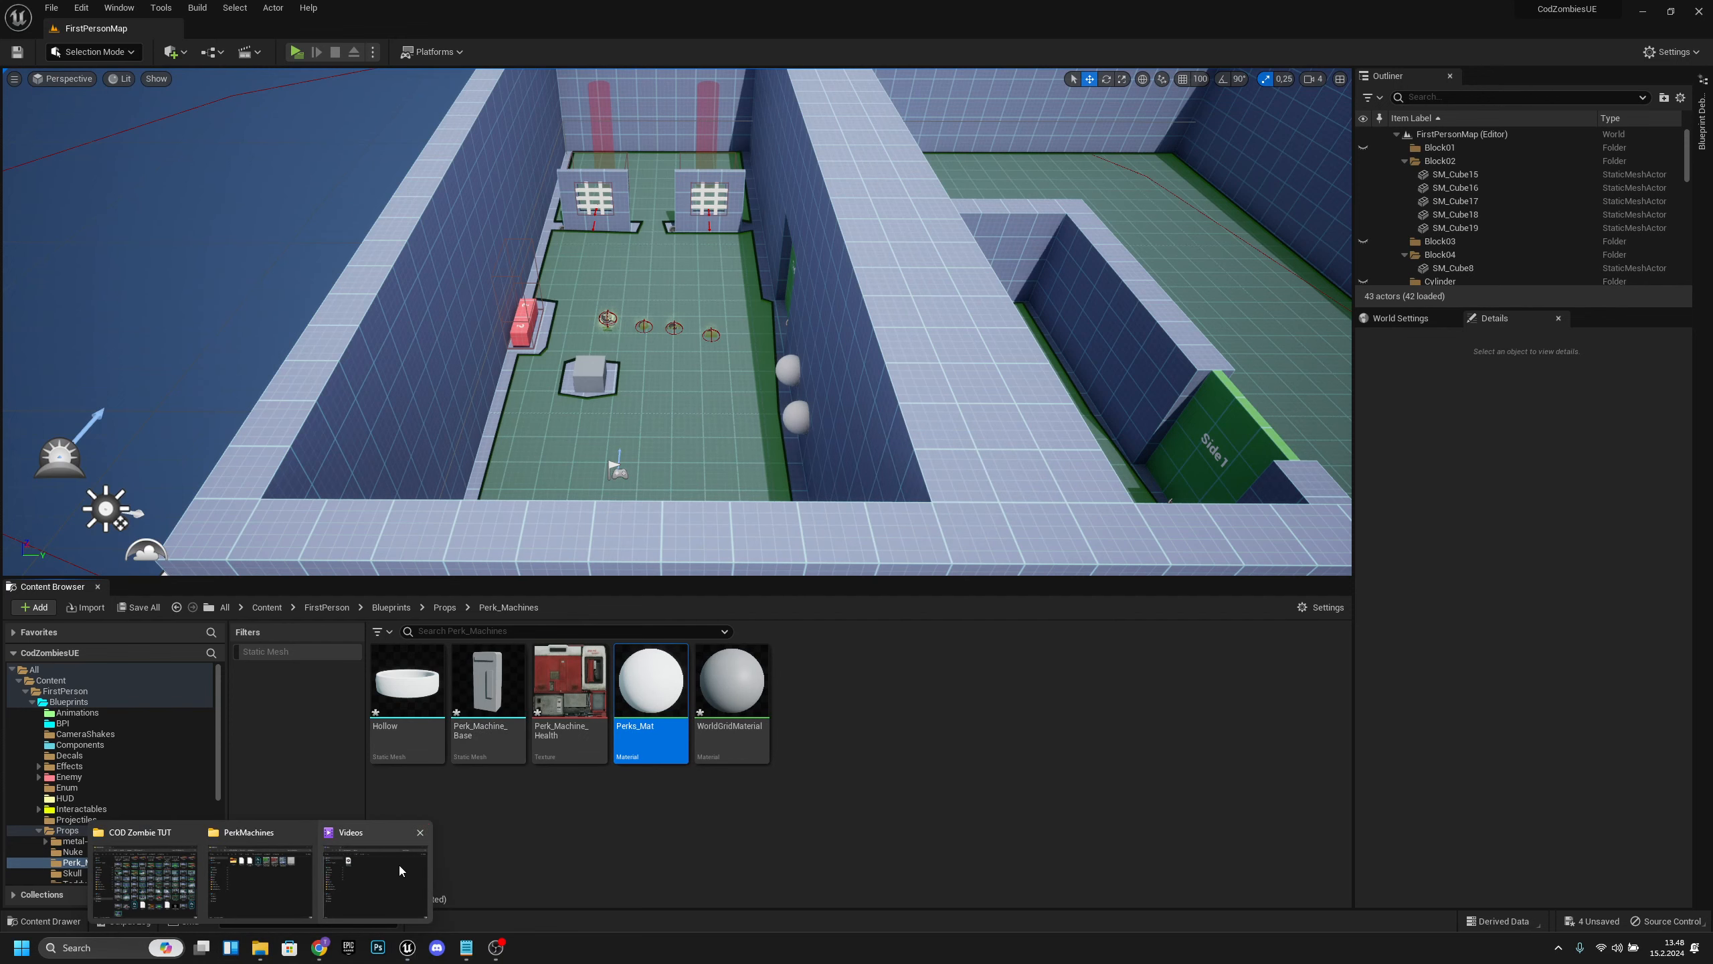
click(378, 876)
mouse_move(261, 948)
click(259, 895)
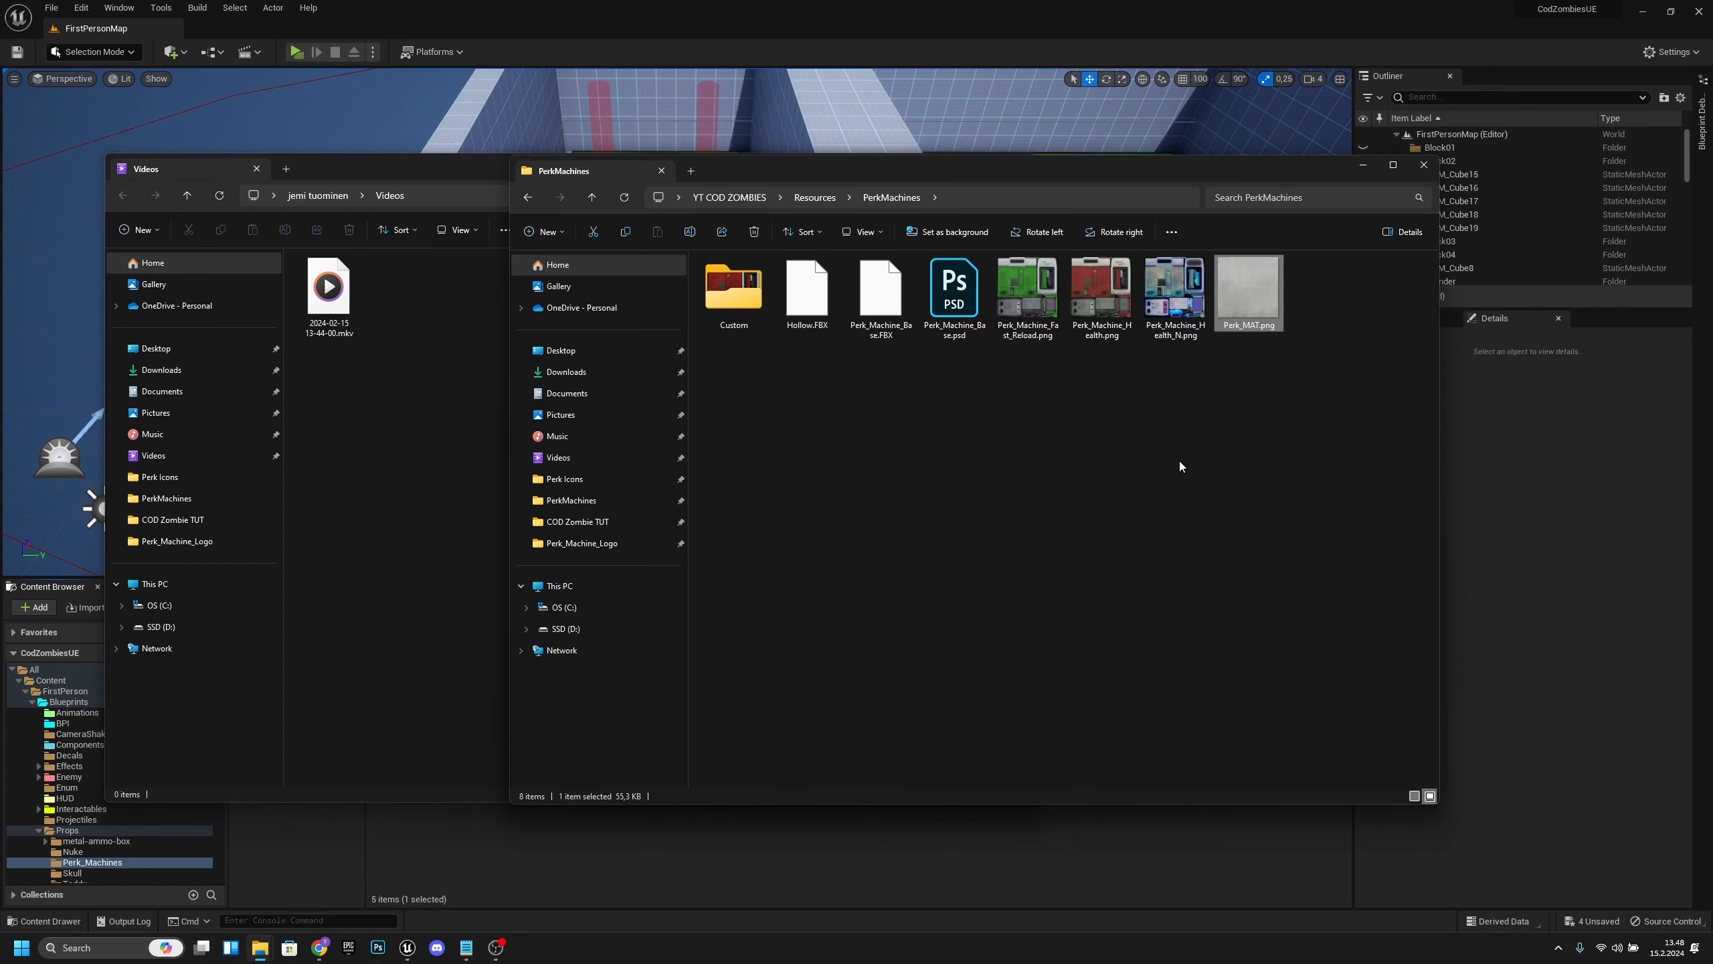
drag(1243, 295, 1107, 877)
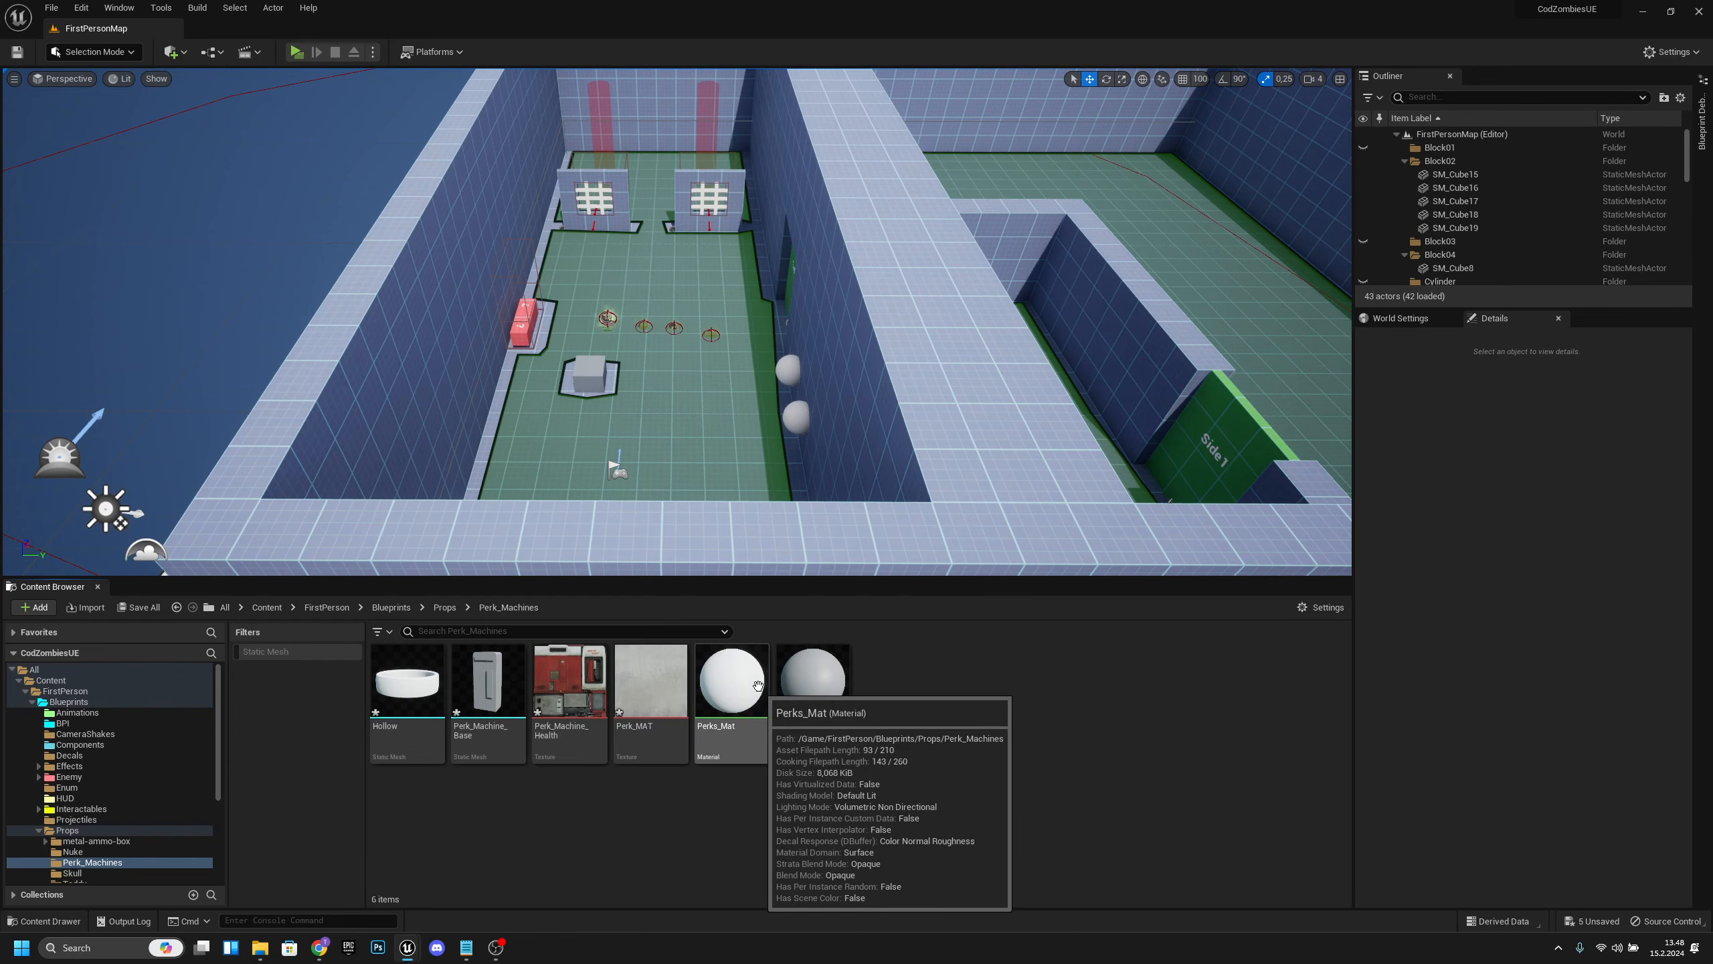
Delete the Param node from the Perks_Mat material graph and dock the material editor beside the level editor.
double_click(734, 687)
right_drag(820, 393, 703, 458)
drag(722, 206, 670, 468)
key(Delete)
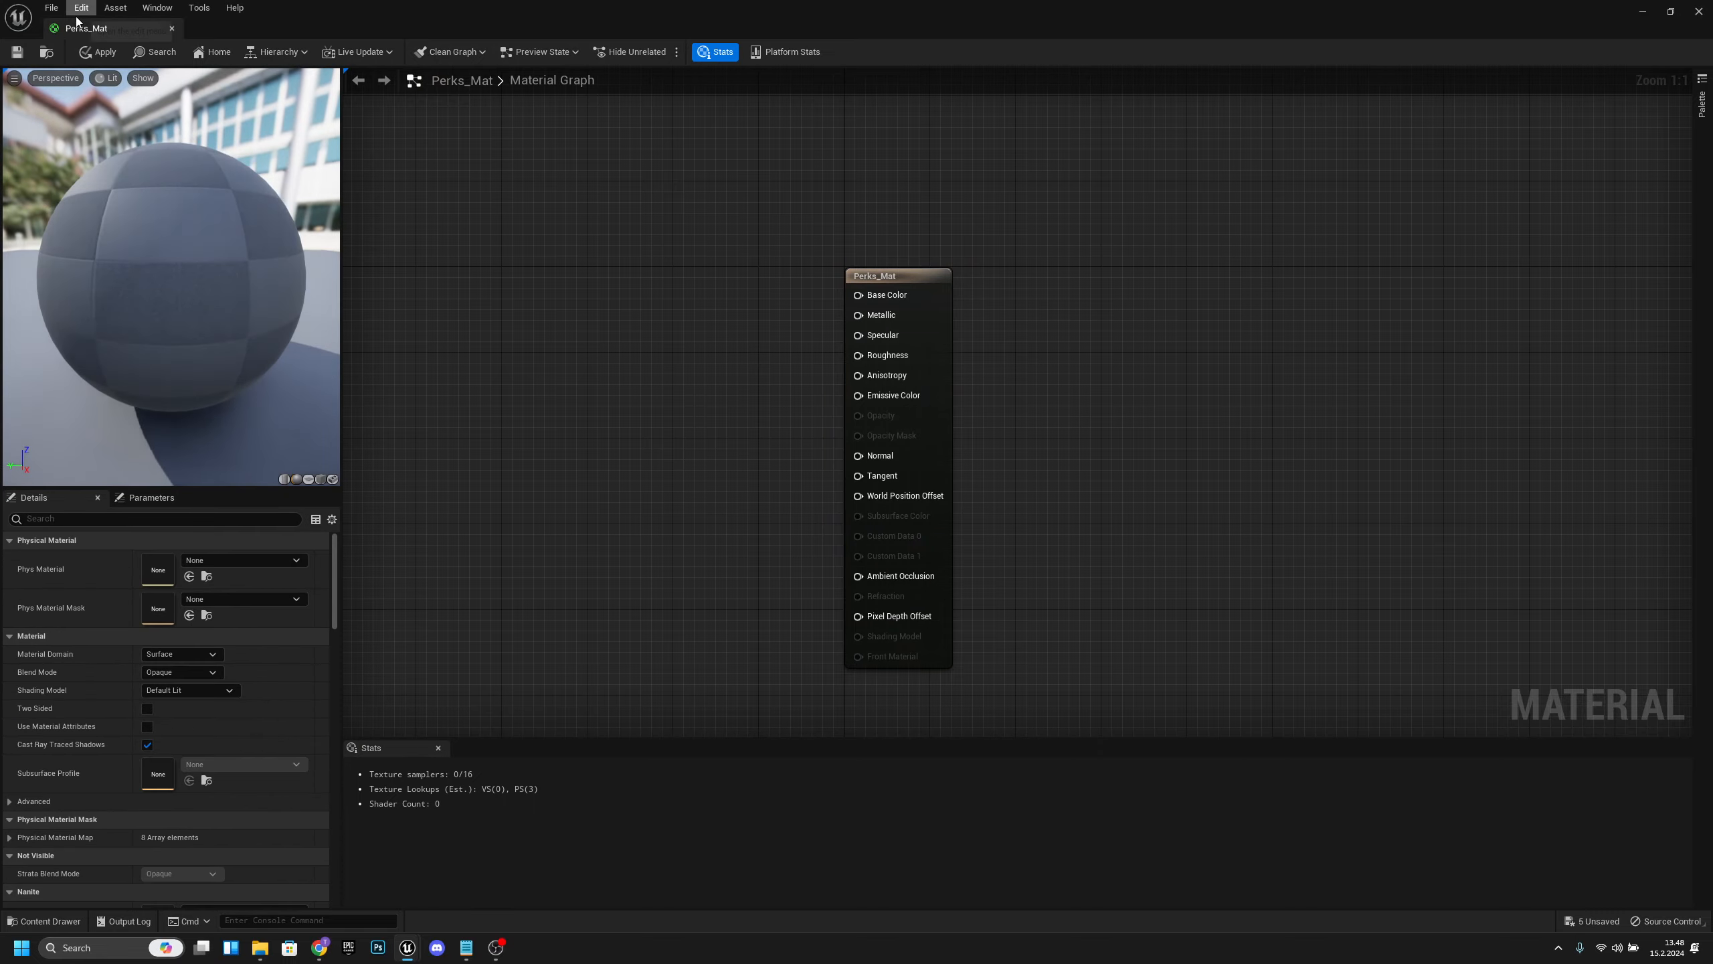
drag(86, 27, 311, 30)
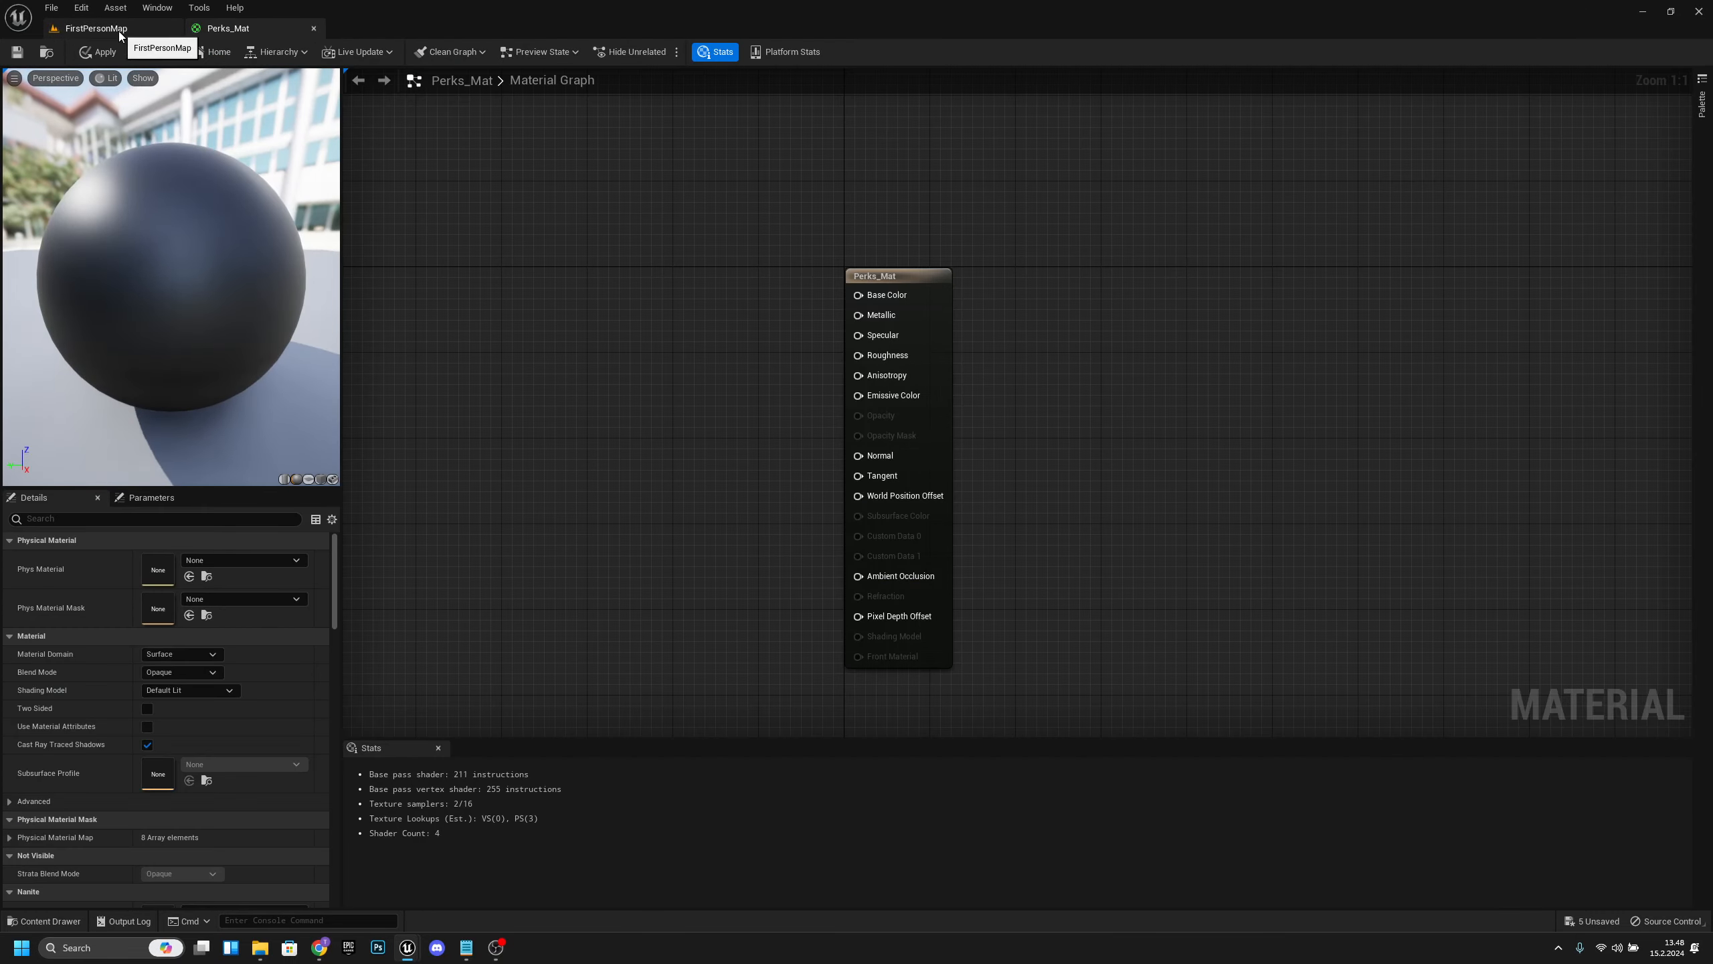
Add the Perk_MAT texture to the Perks_Mat graph, connect its RGB output to Base Color, apply and save the material, and return to the level.
click(147, 32)
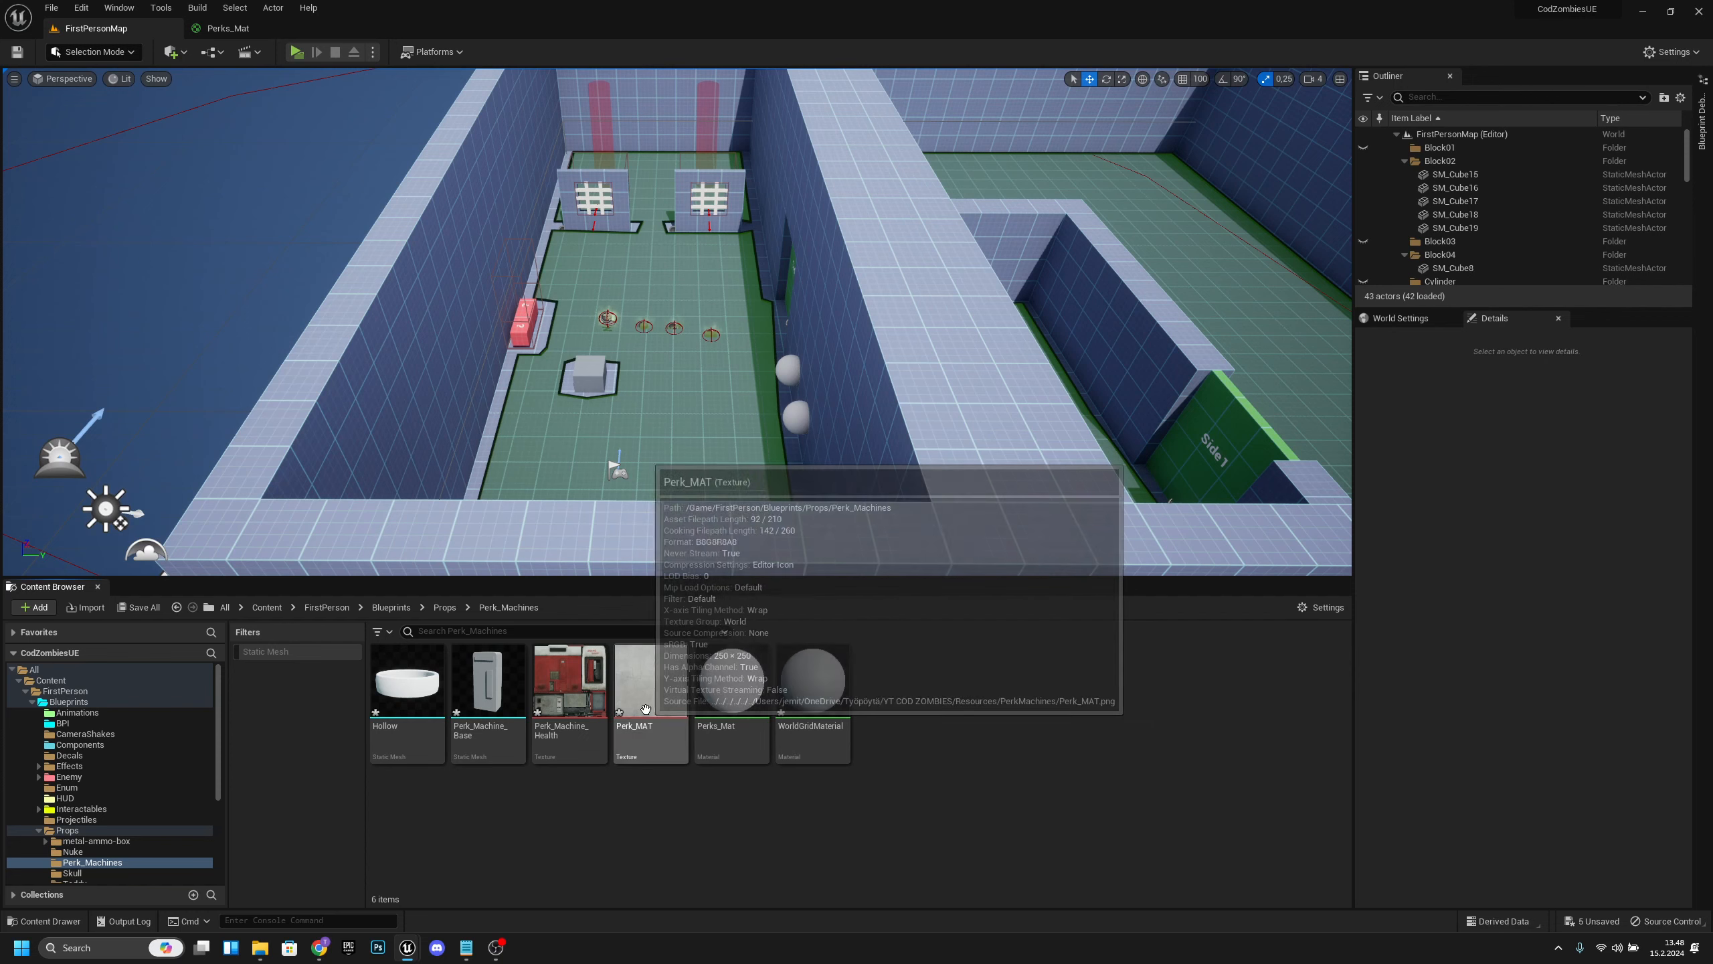
drag(651, 681, 578, 311)
drag(722, 347, 960, 259)
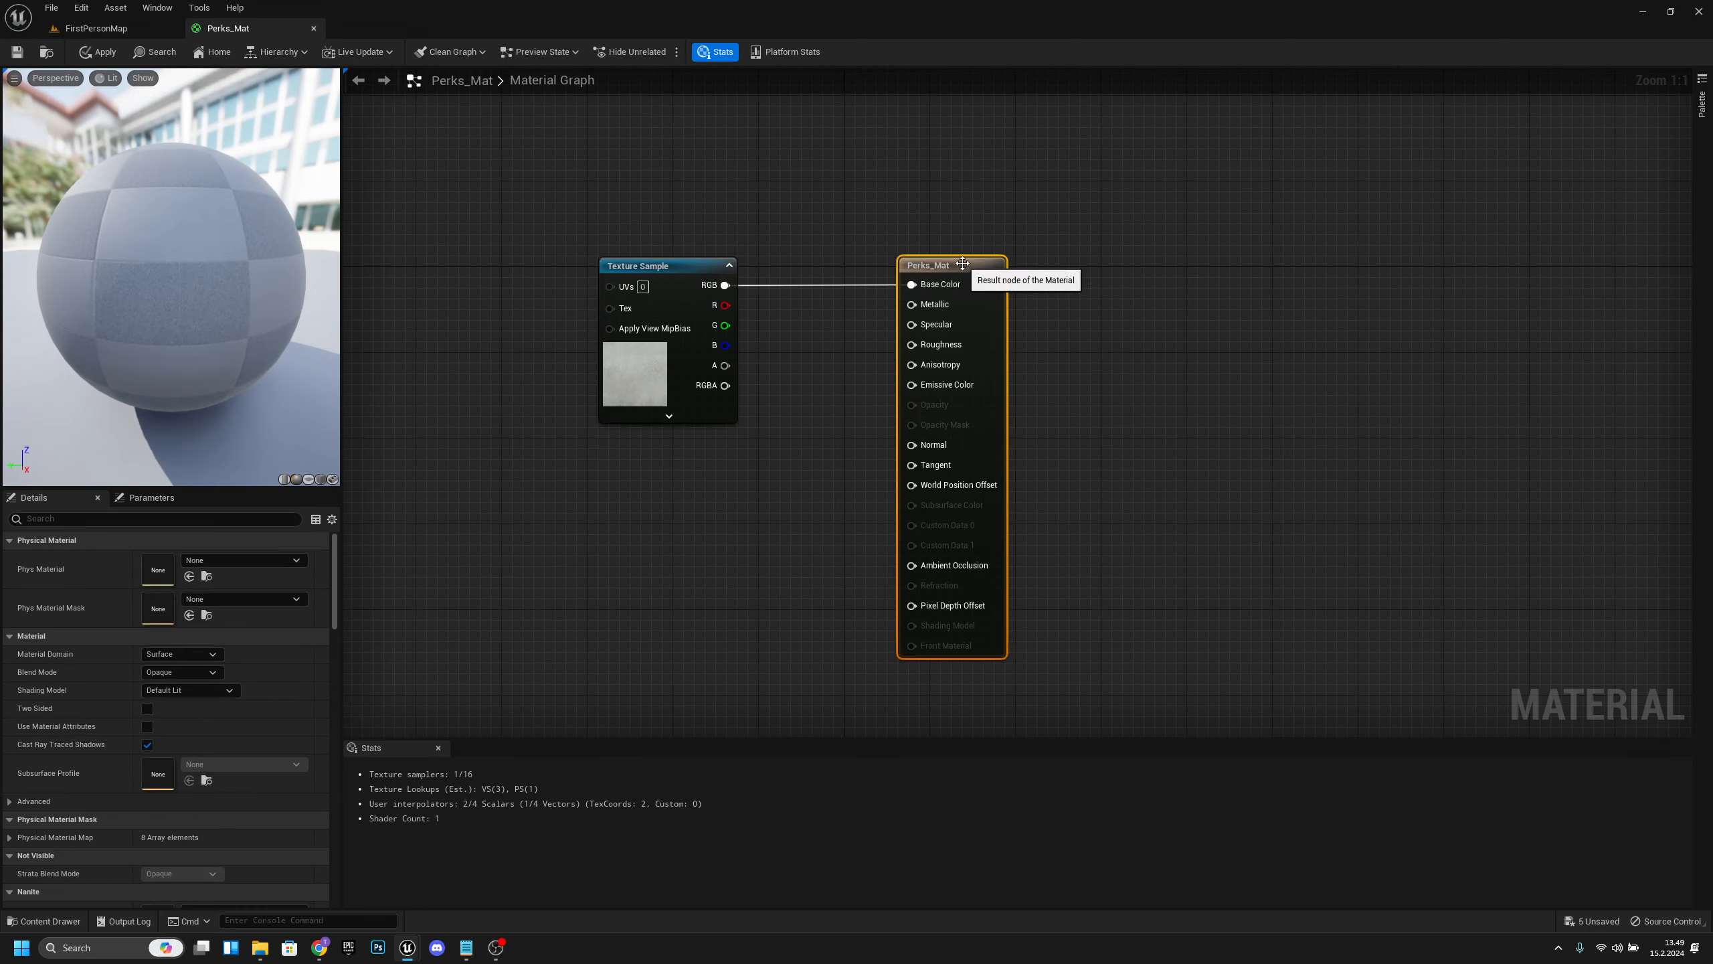
click(81, 52)
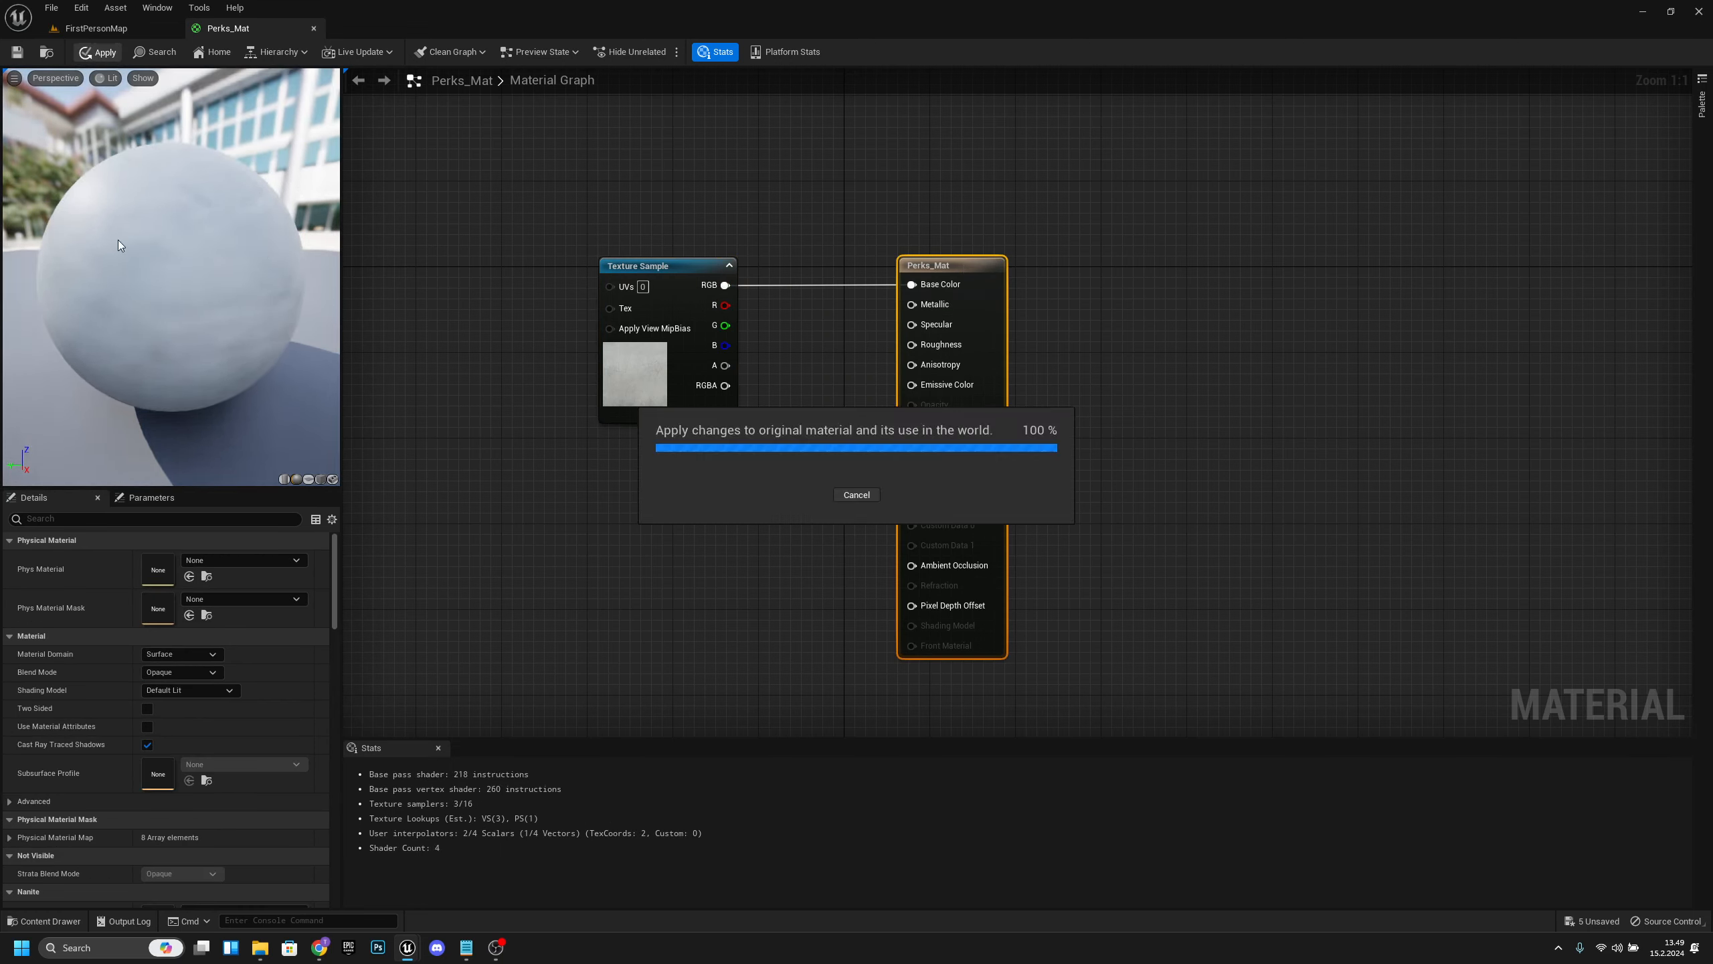
click(26, 60)
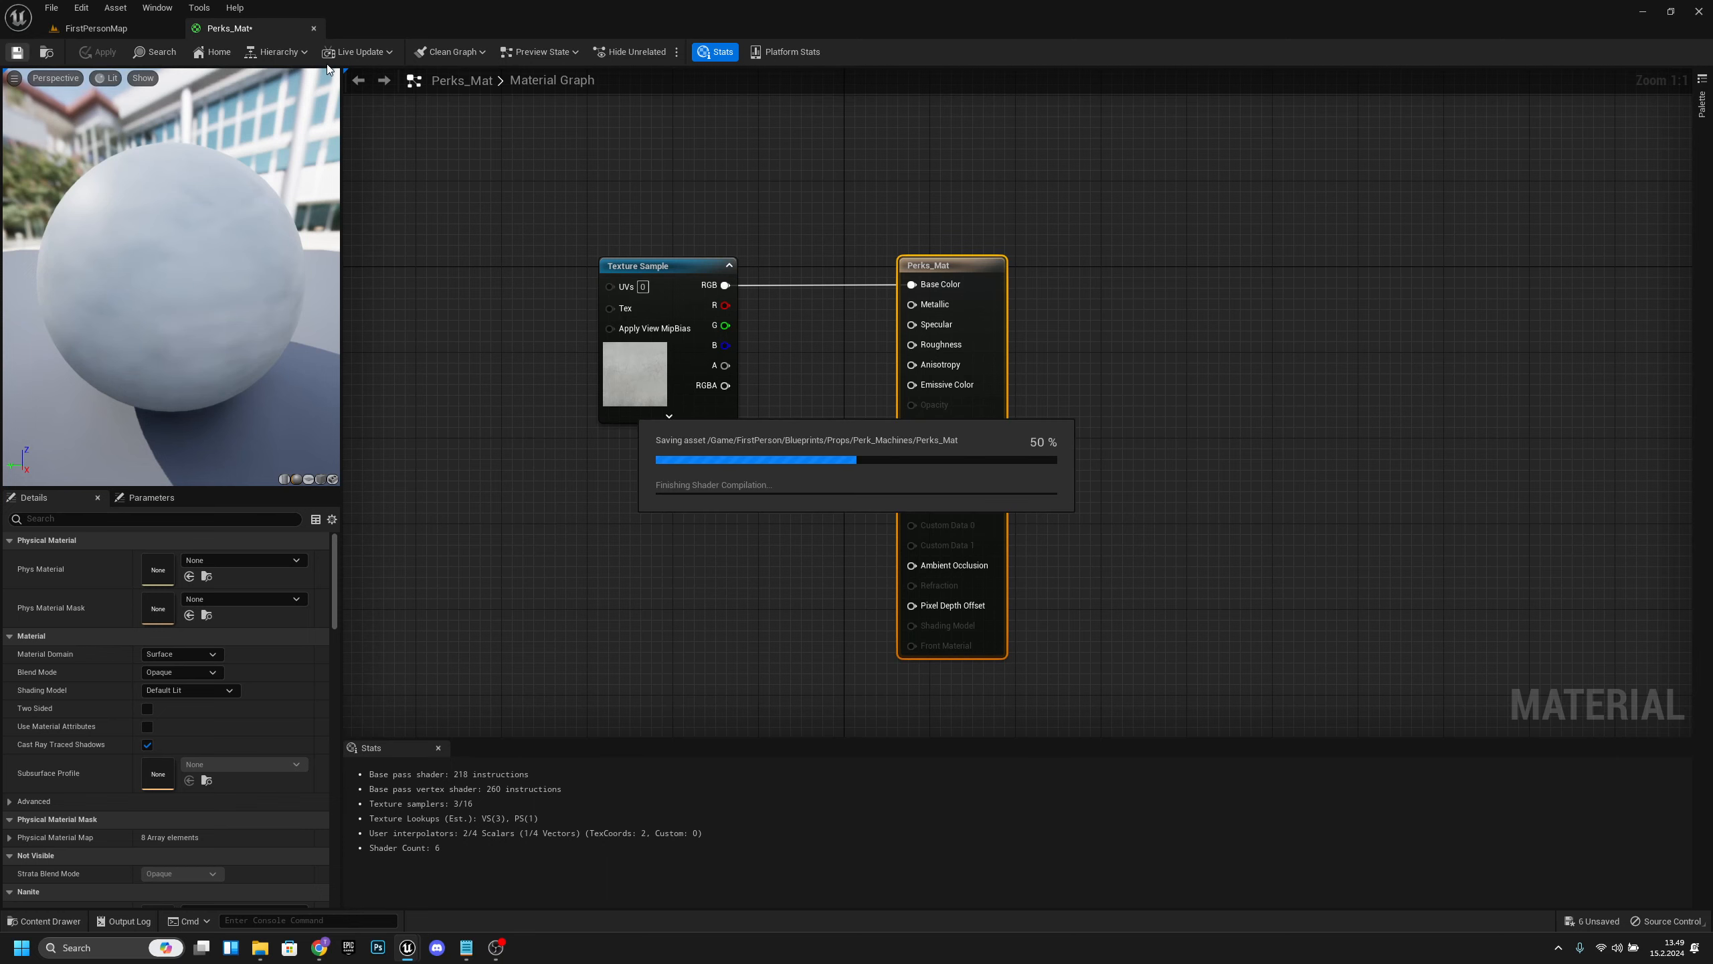
click(85, 29)
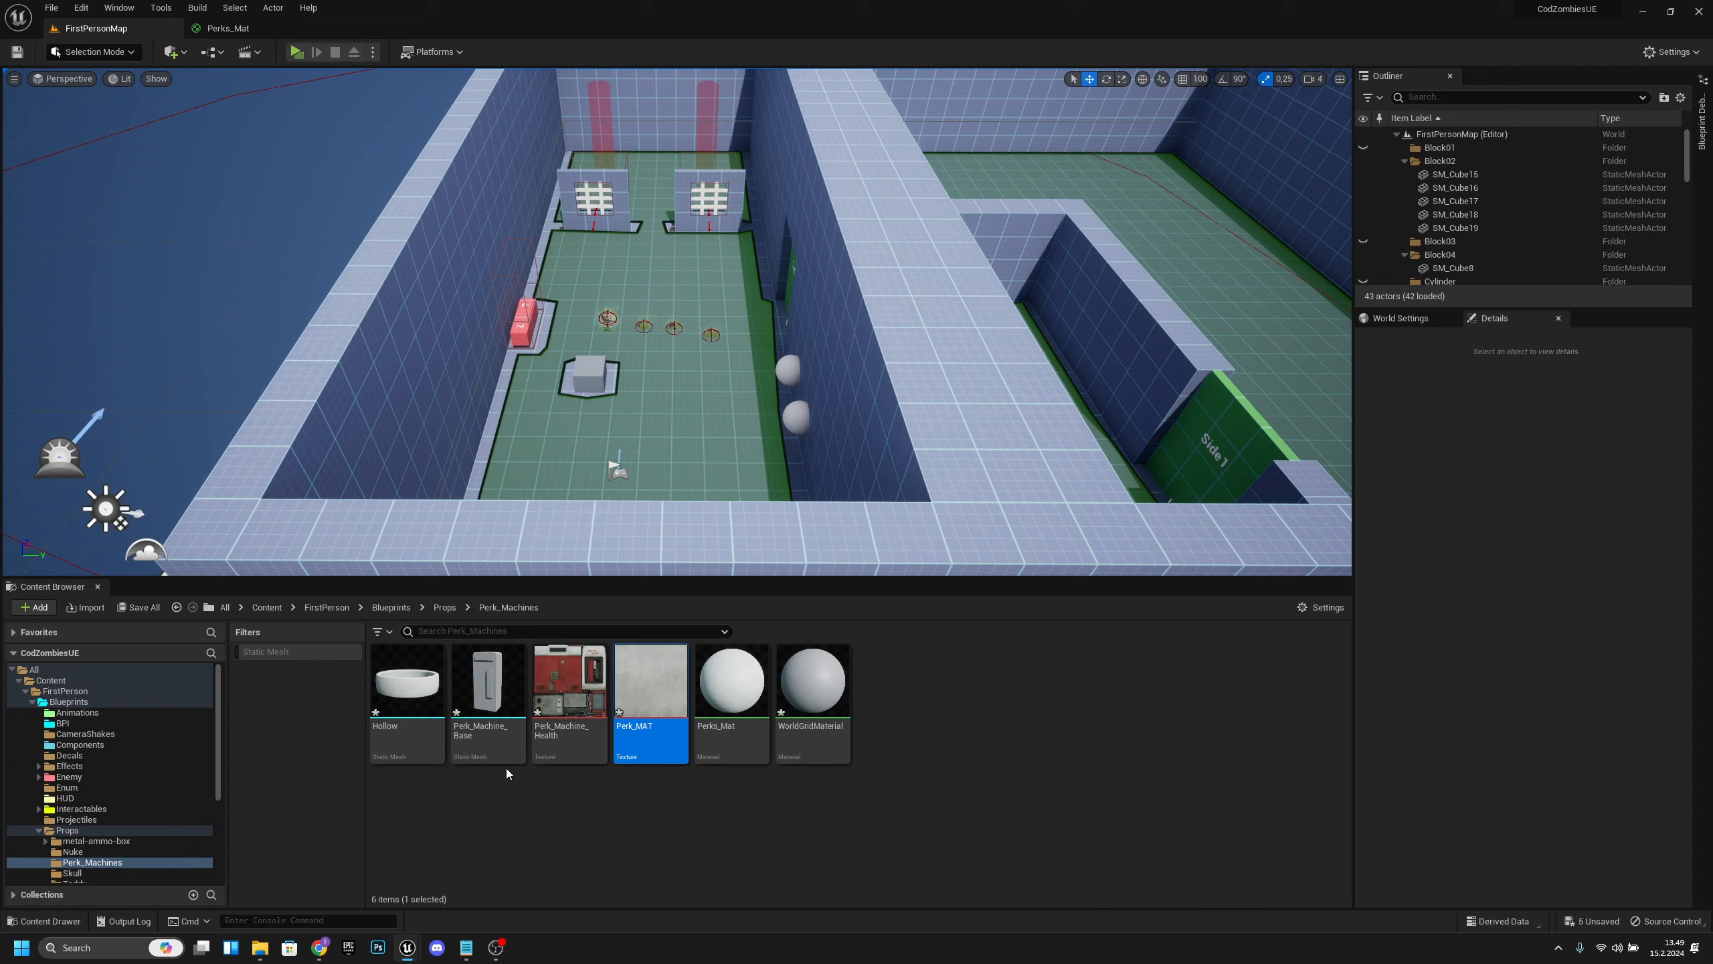
Rename the WorldGridMaterial asset in Perk_Machines as Perk_Machine_Health_MAT, reusing the Perk_Machine_Health texture name, and save everything.
click(570, 702)
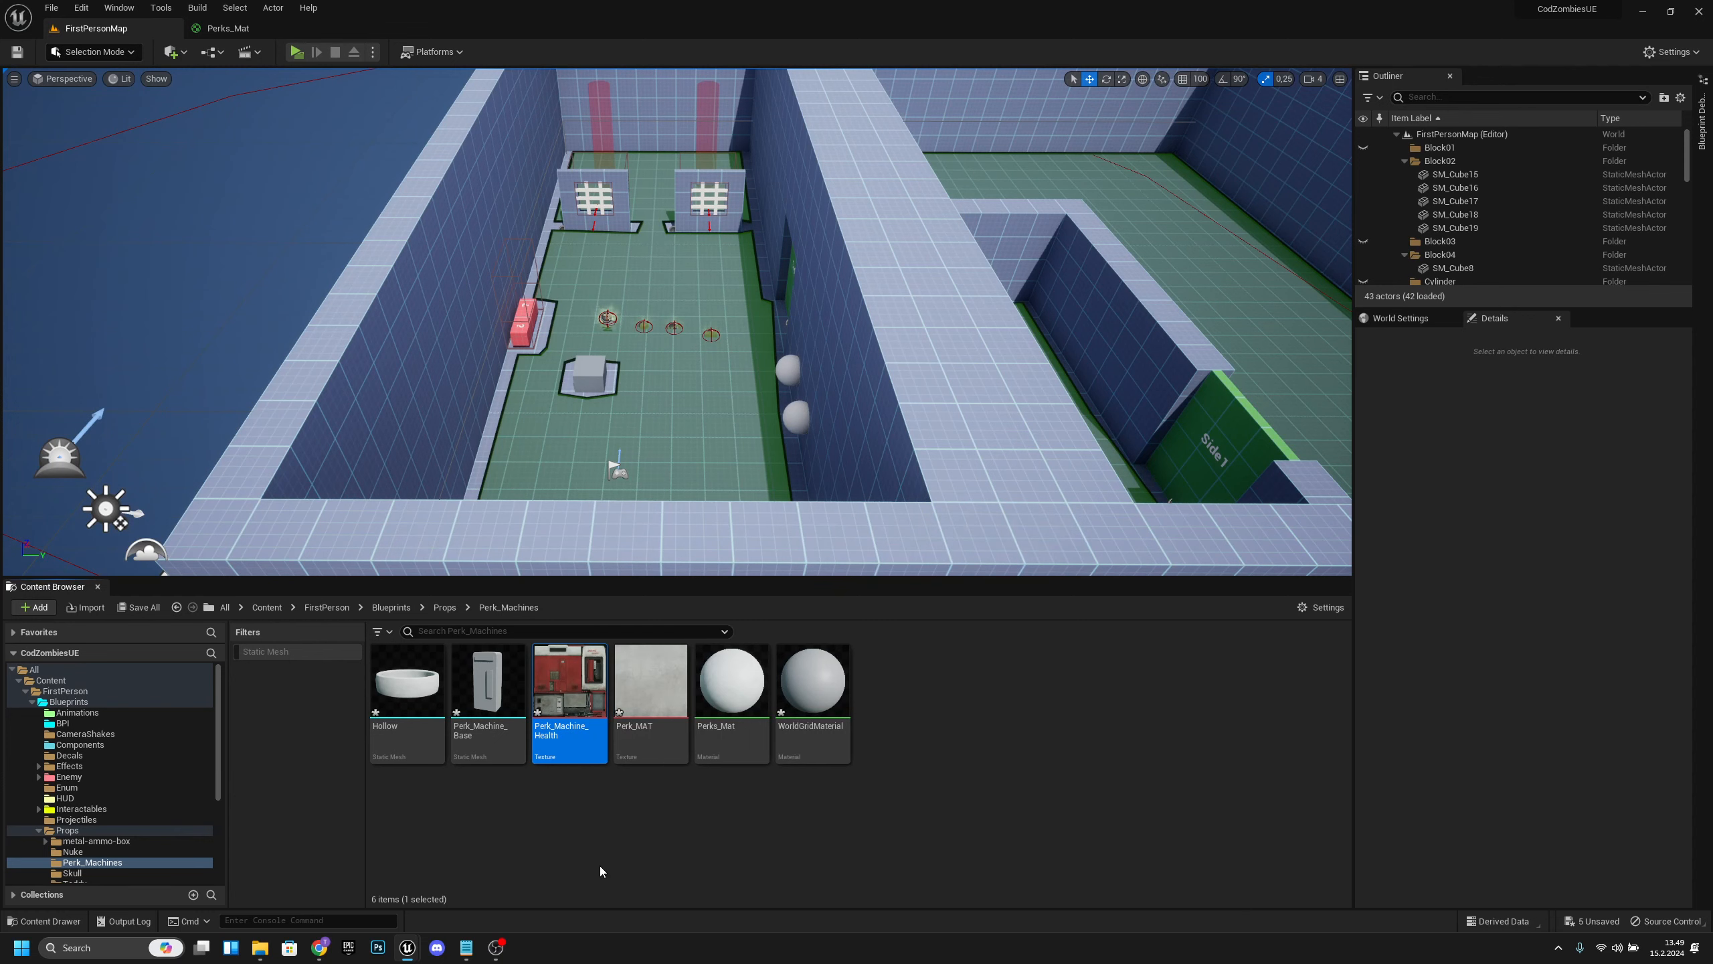
key(F2)
key(ctrl+c)
click(613, 861)
click(835, 685)
key(F2)
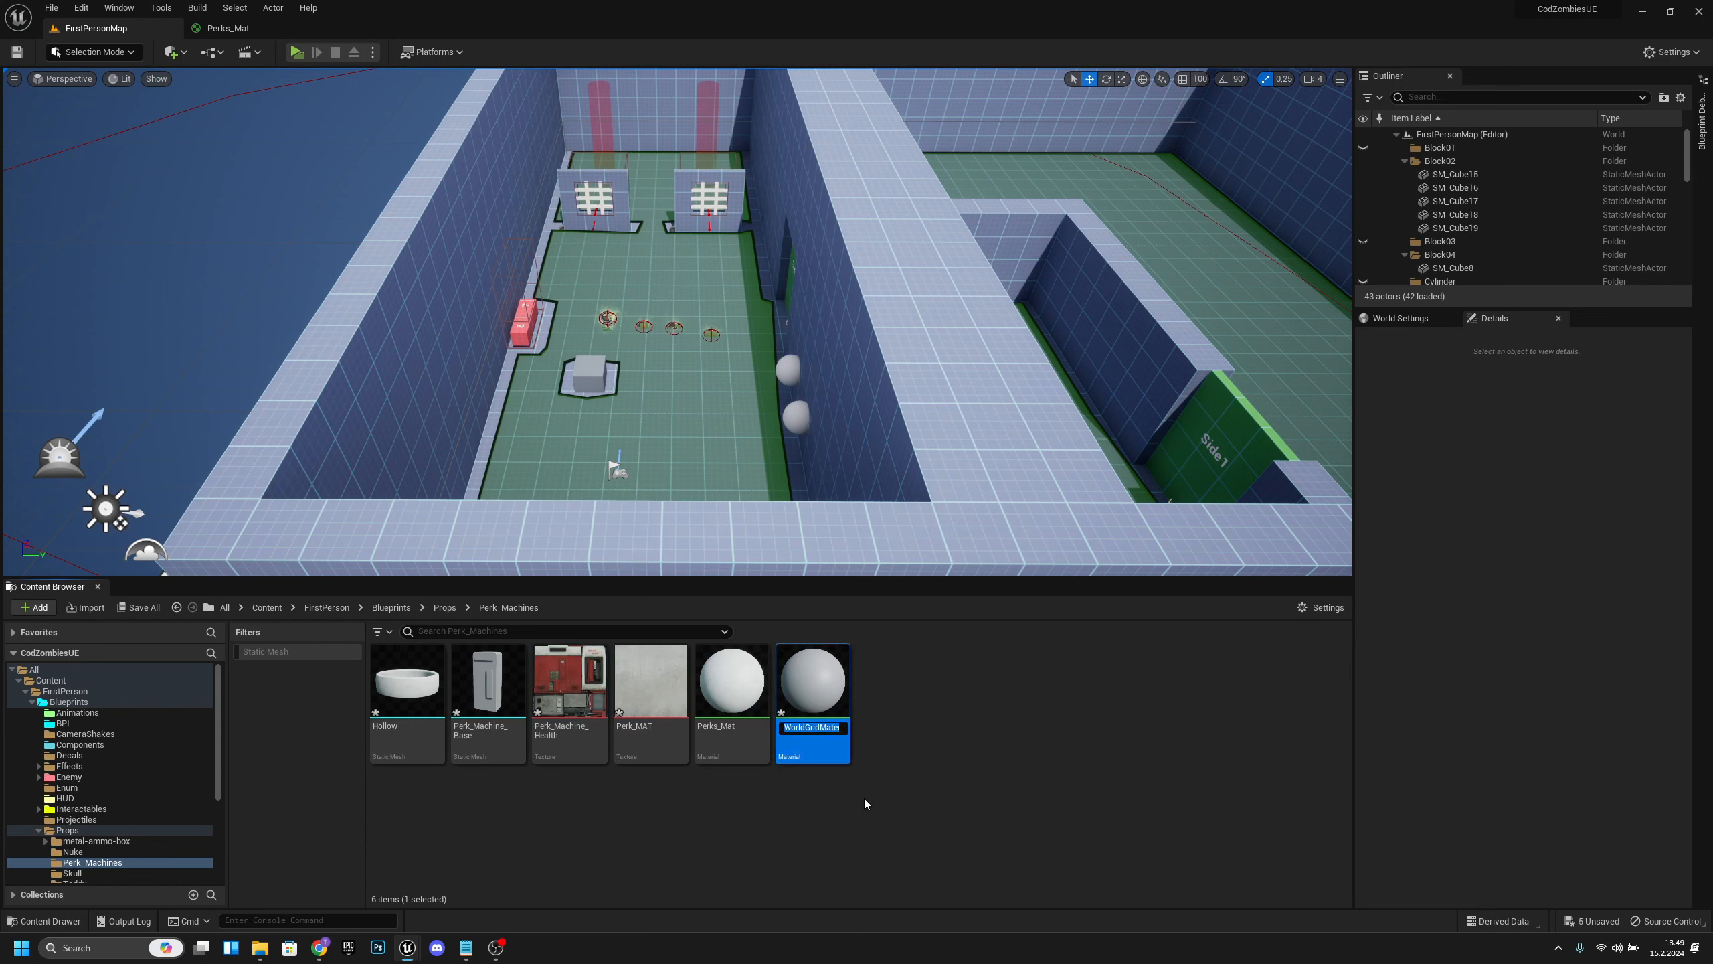
key(ctrl+v)
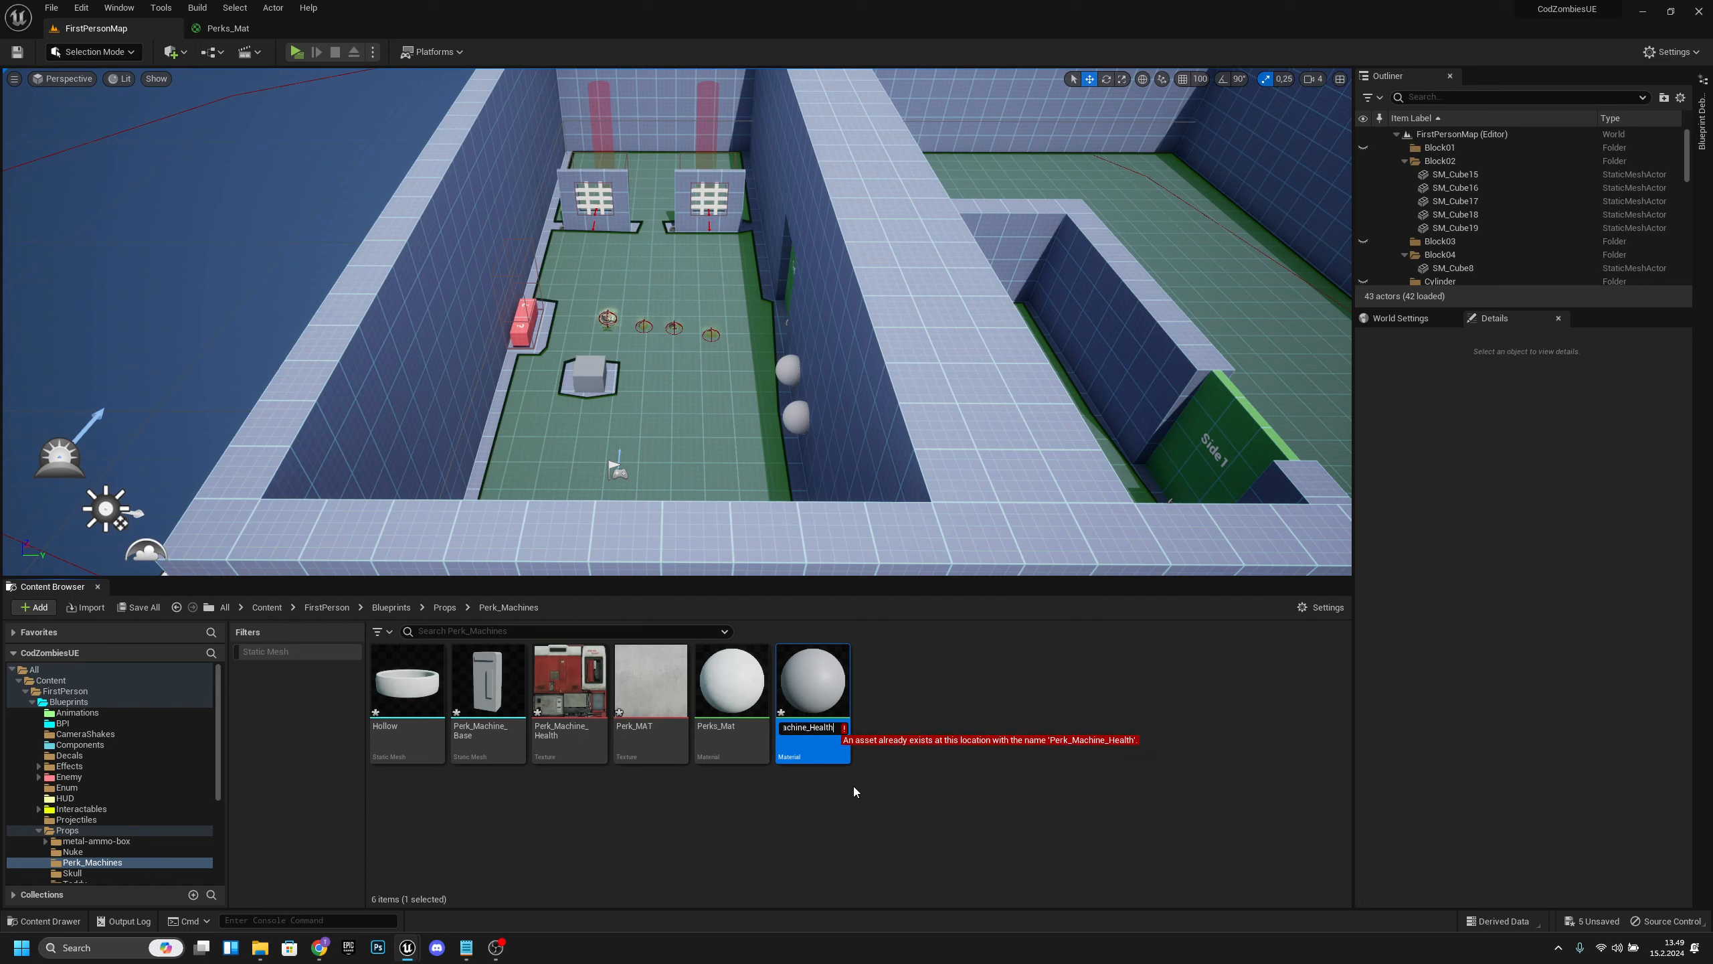
text(1)
key(BackSpace)
text(_MAT)
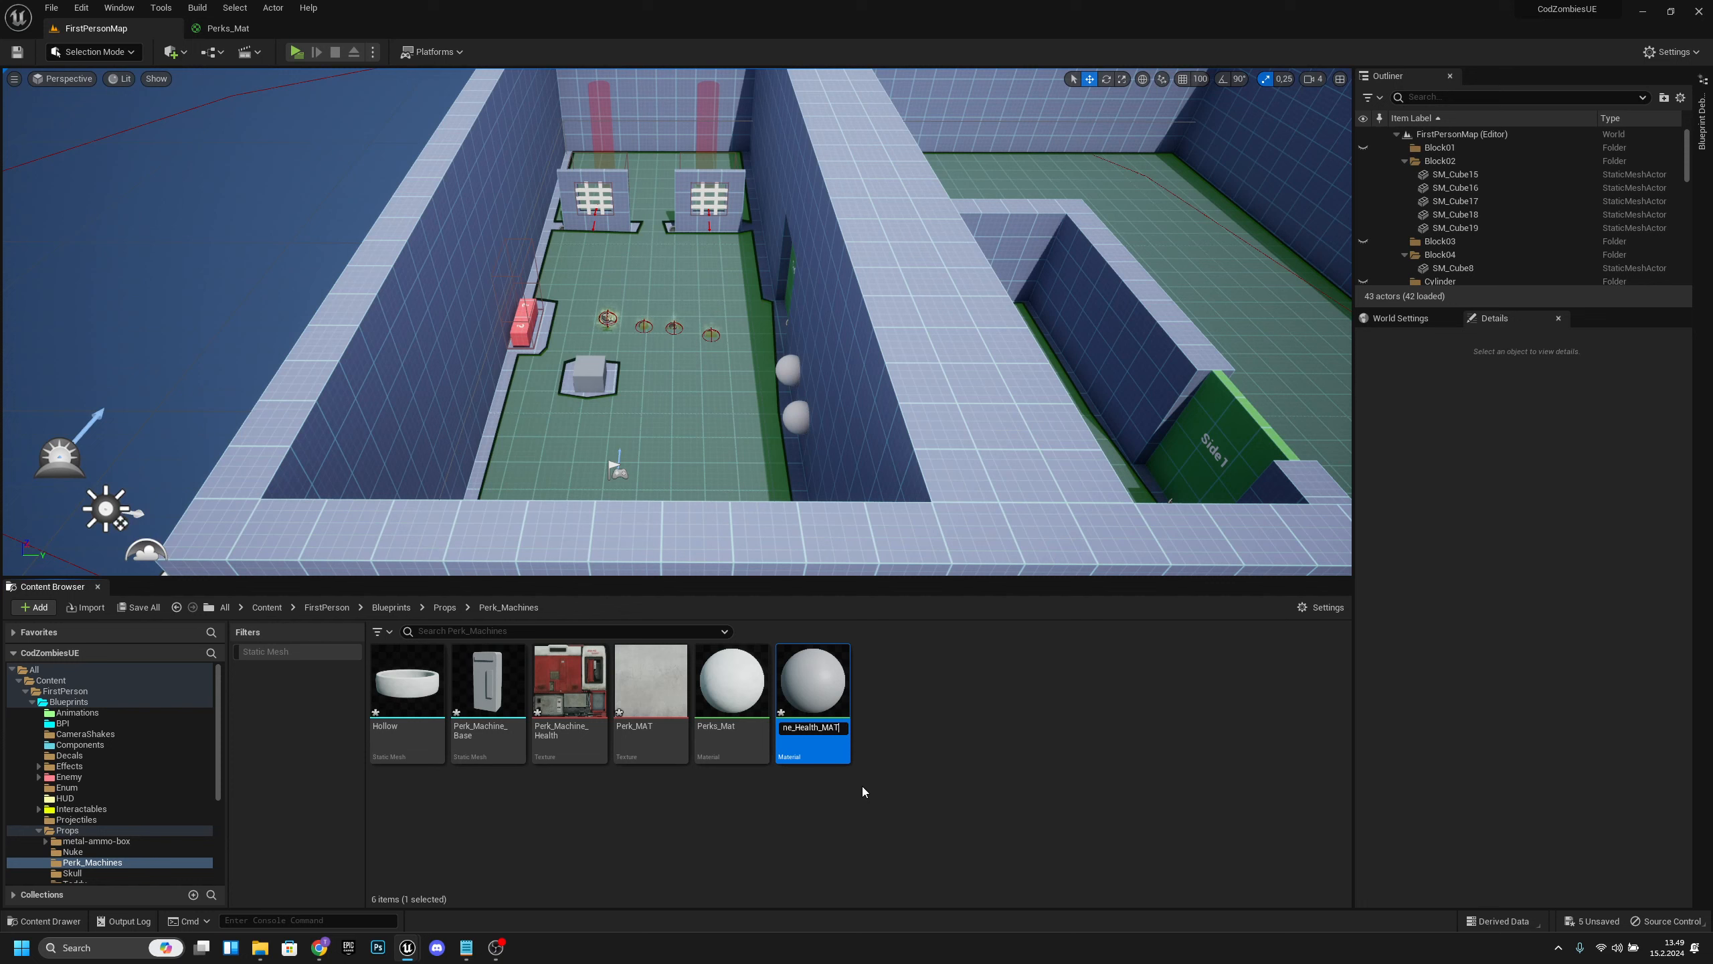
key(Return)
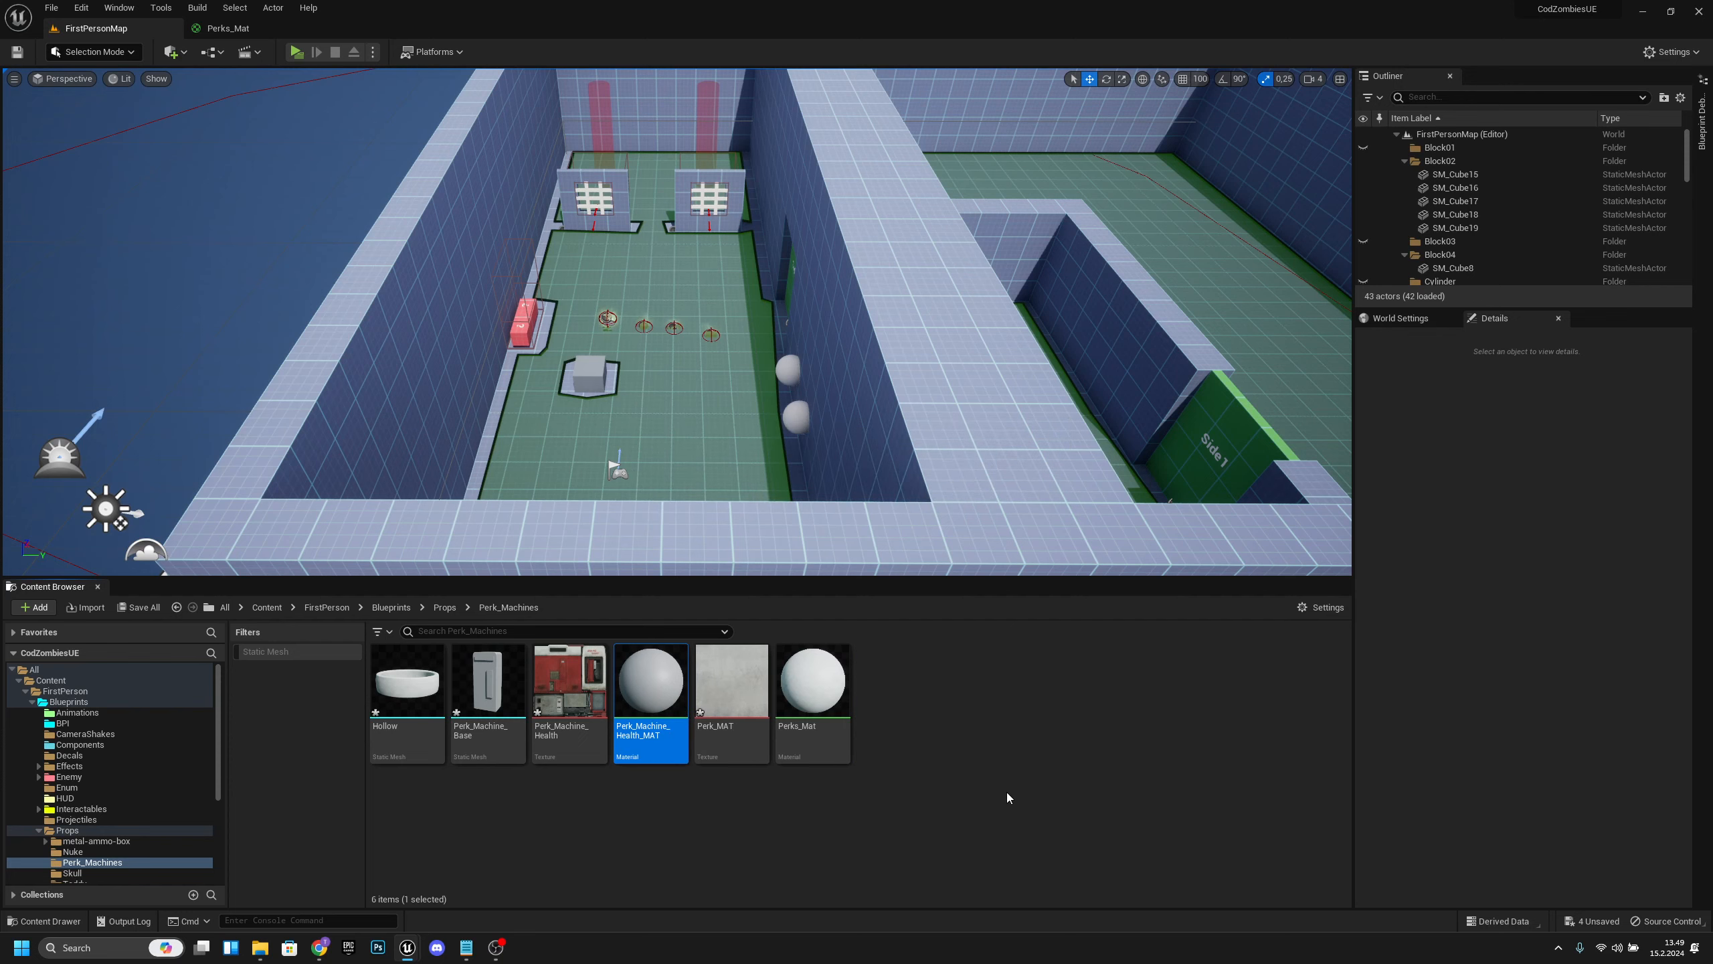
click(51, 8)
click(93, 155)
In Perk_Machine_Health_MAT, add the Perk_Machine_Health texture, delete the existing input nodes, and connect the texture's RGB output to Base Color.
double_click(658, 709)
click(97, 27)
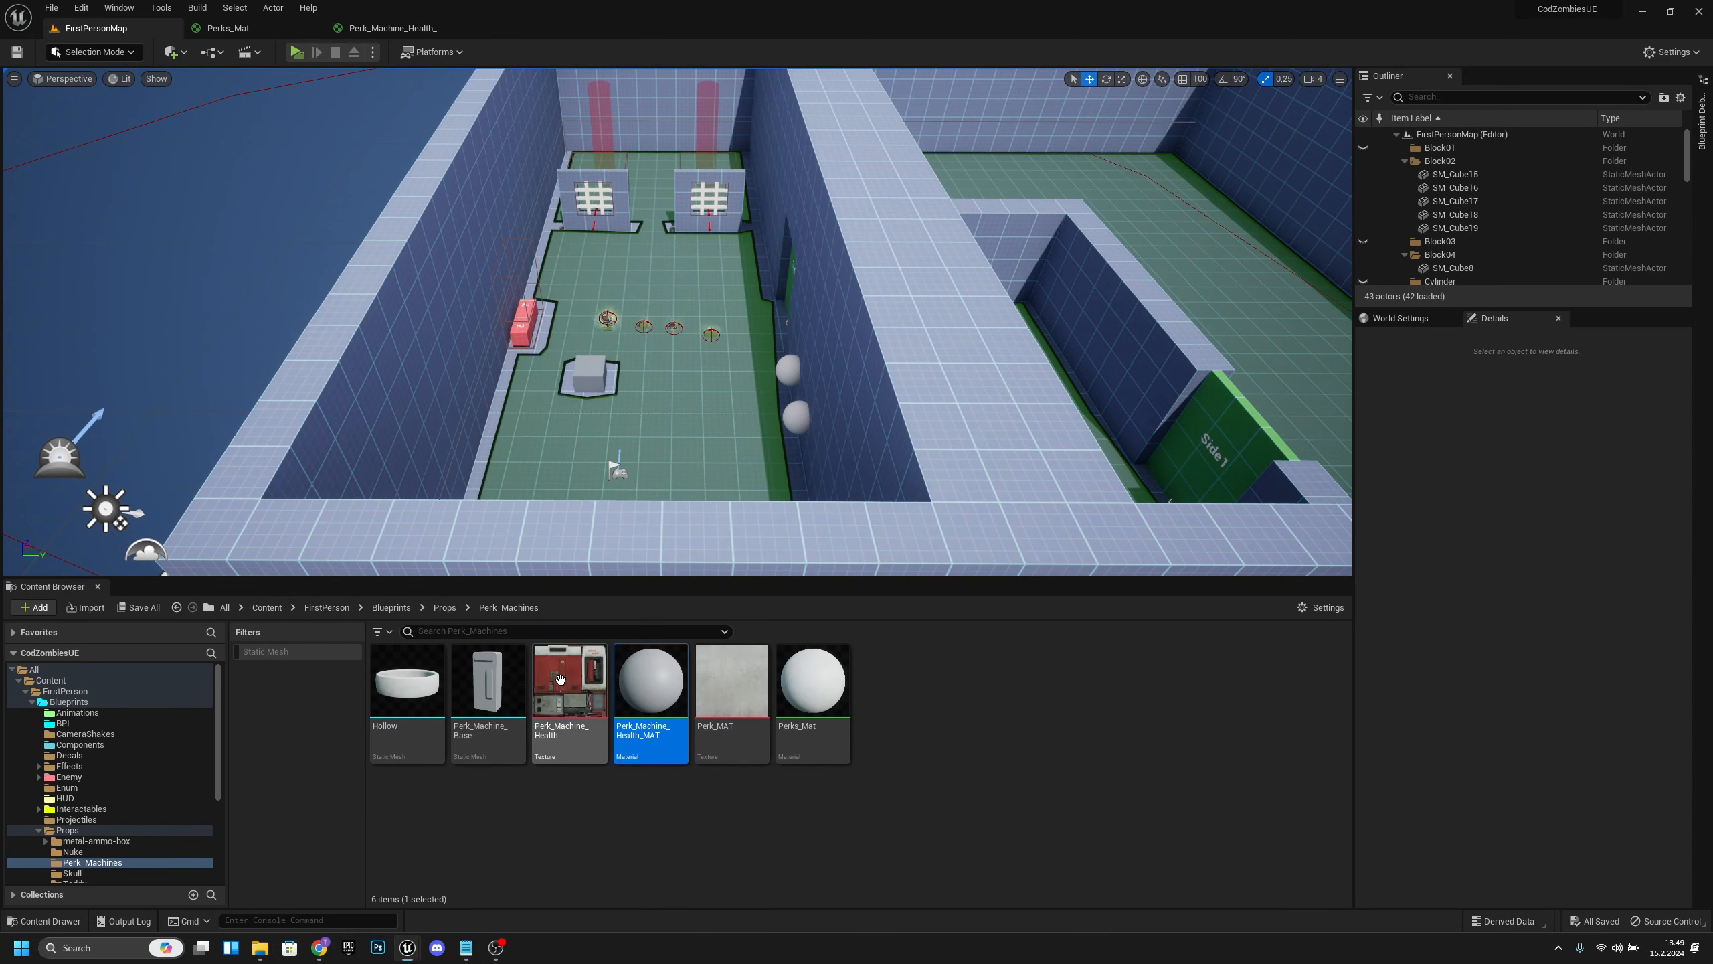
drag(570, 681, 545, 243)
drag(841, 169, 811, 314)
key(Delete)
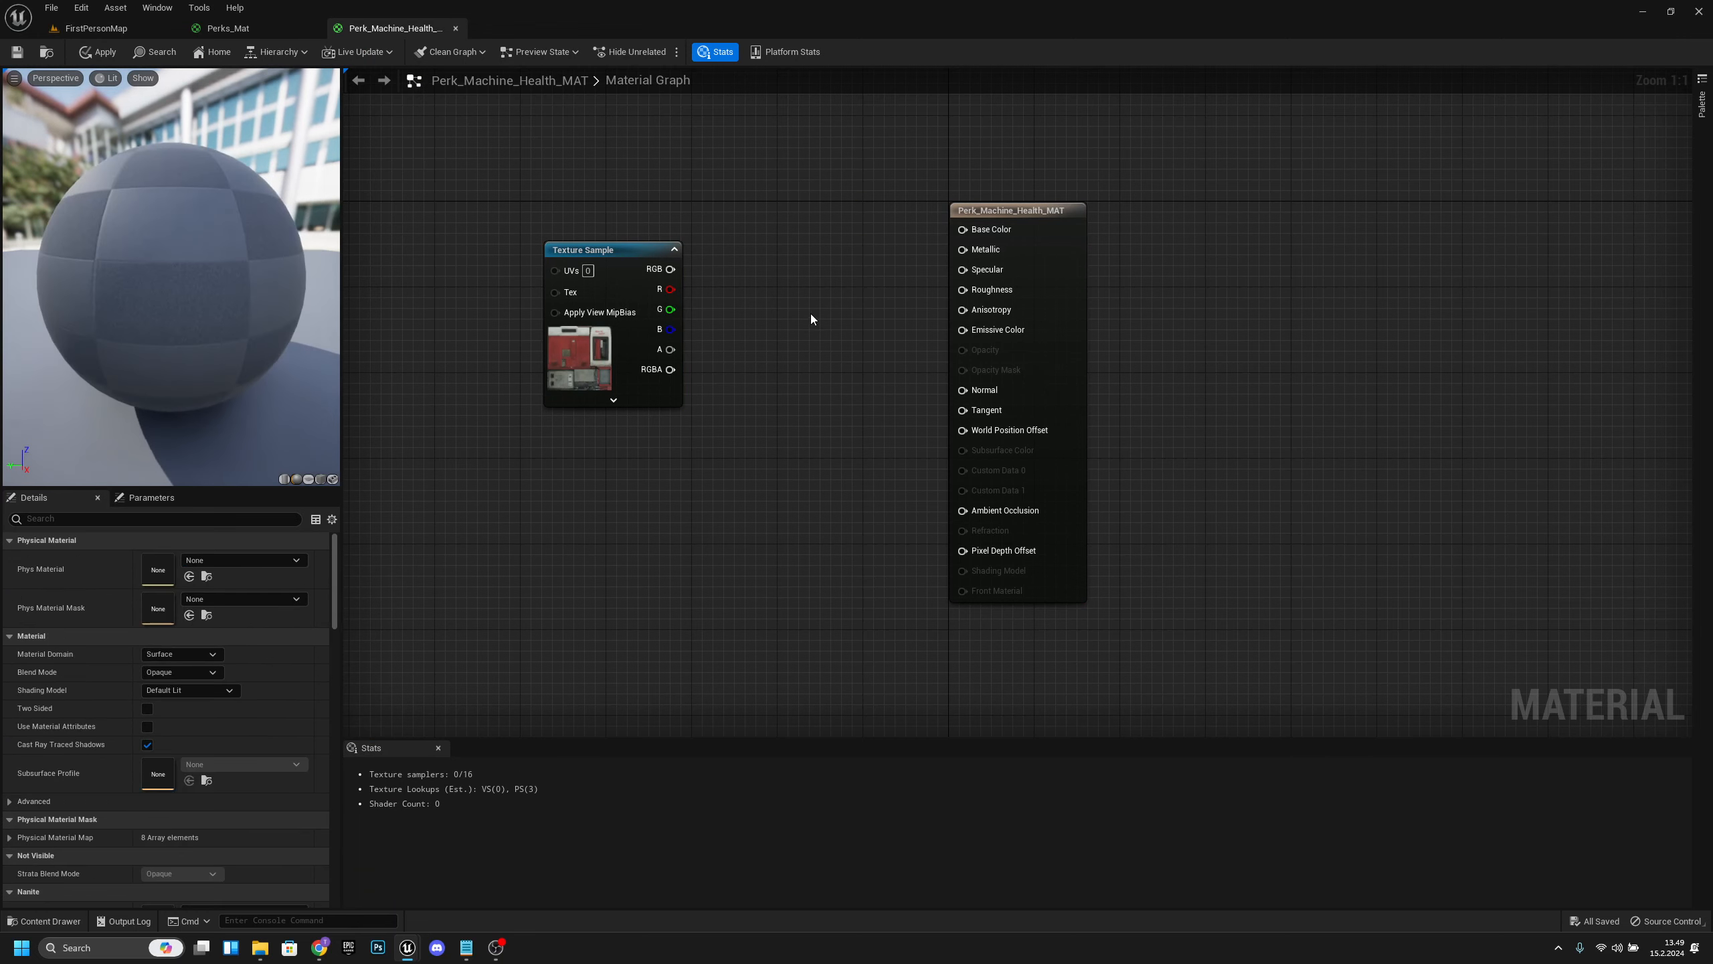
drag(639, 264, 1041, 220)
Add a Multiply node fed by the texture's RGB output and connect its result to Emissive Color.
right_drag(870, 511, 806, 516)
click(806, 517)
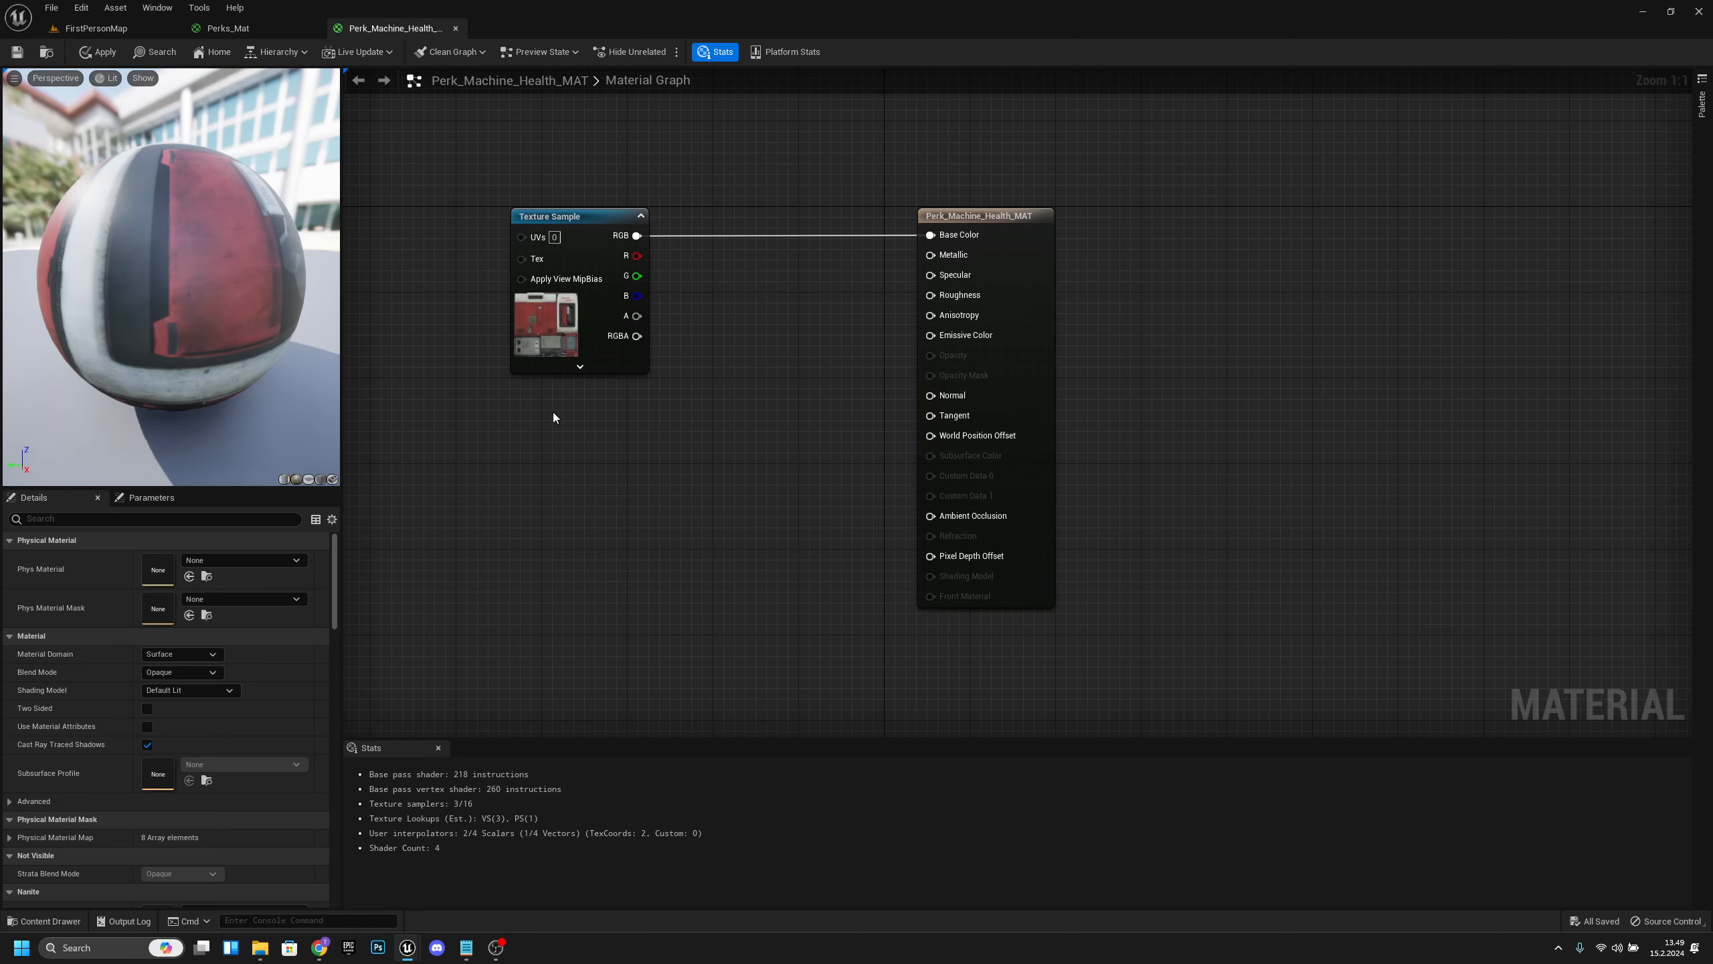
right_drag(666, 462, 621, 419)
drag(590, 197, 672, 461)
text(mul)
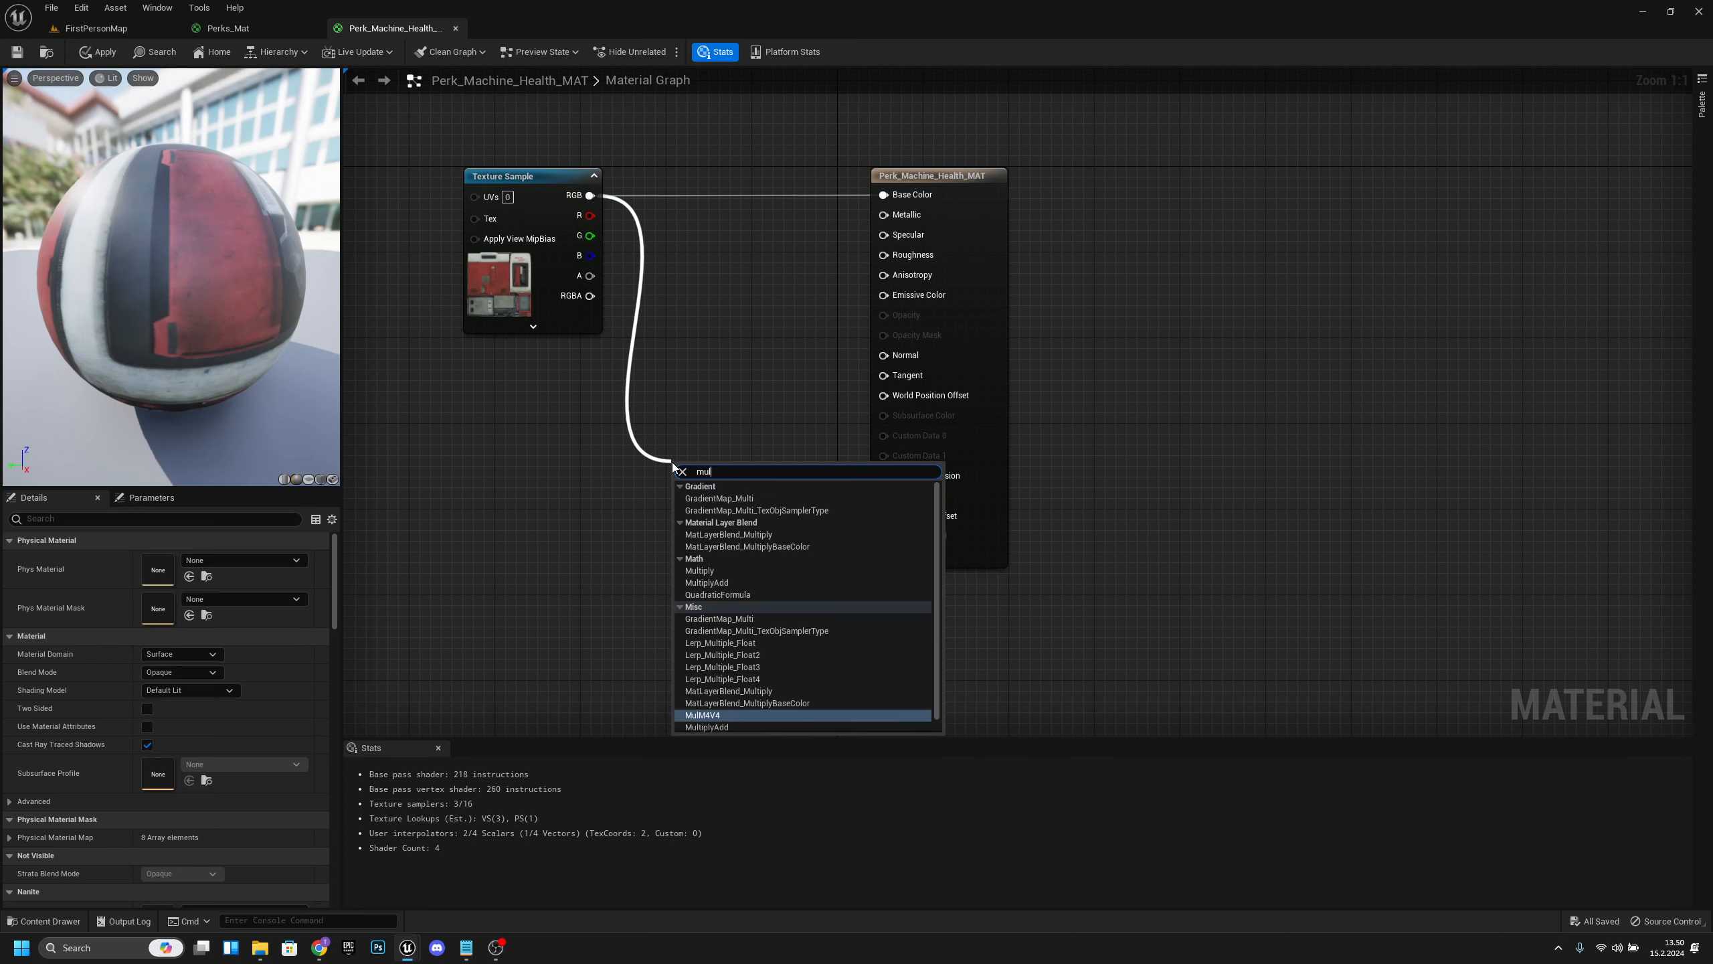
text(tiply)
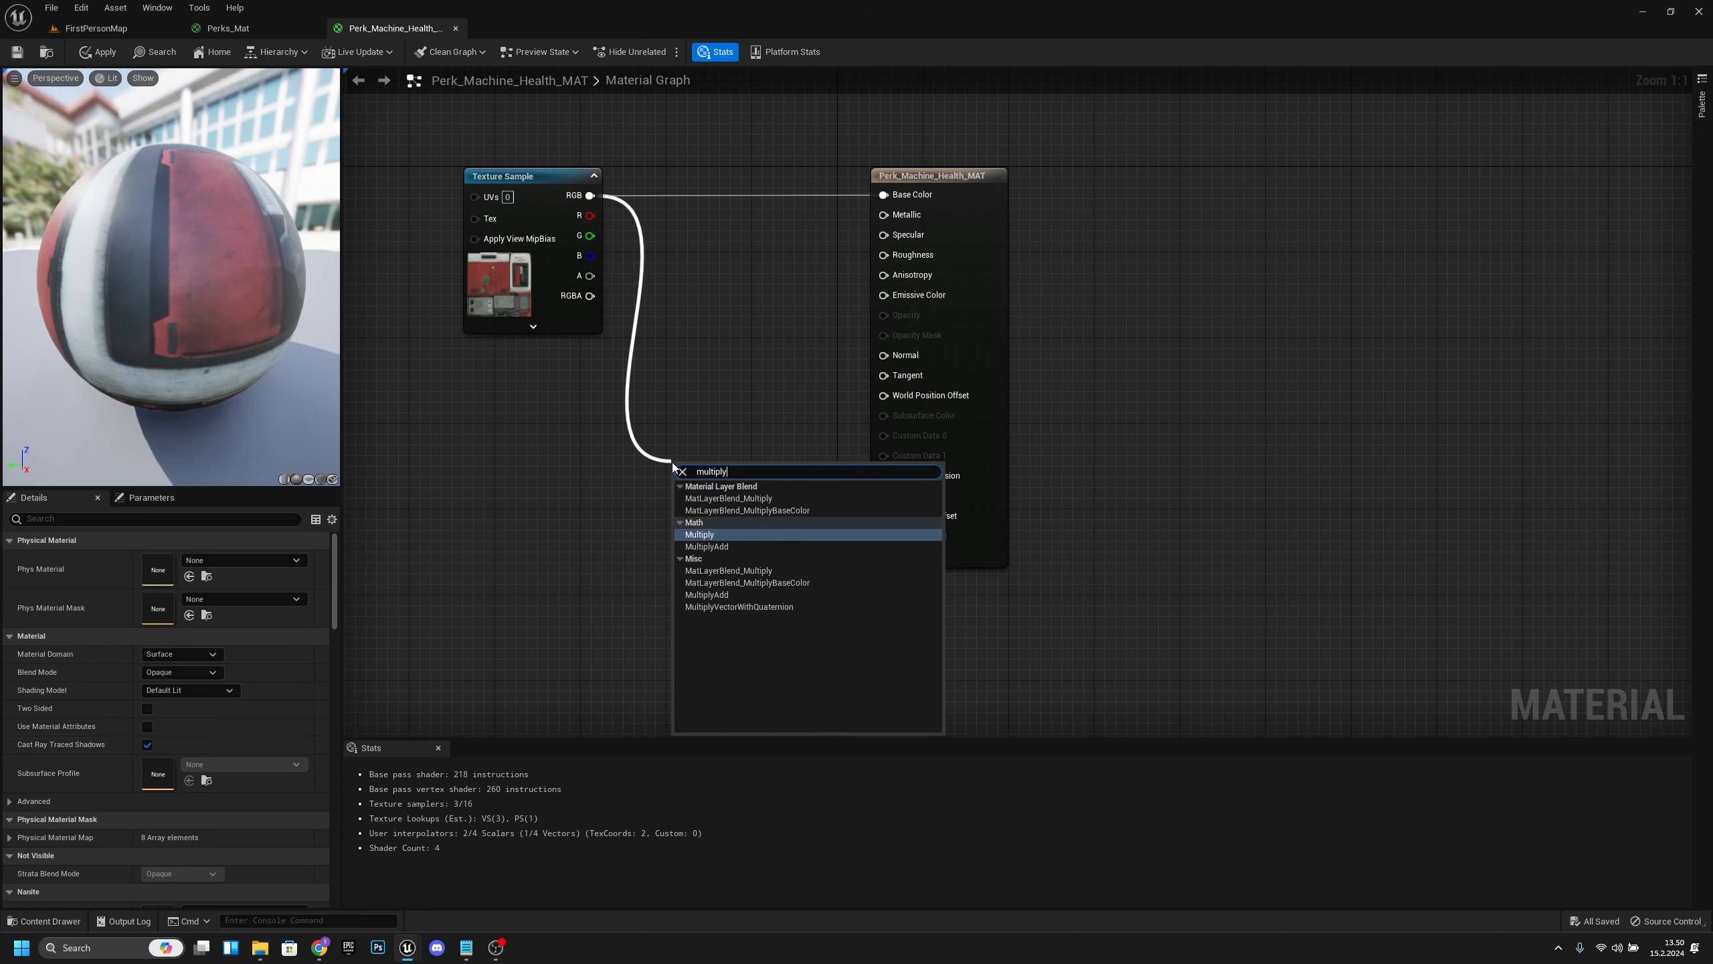
key(Return)
drag(730, 490, 905, 298)
Add a scalar parameter named Glow beside the Multiply node.
right_drag(699, 612, 801, 553)
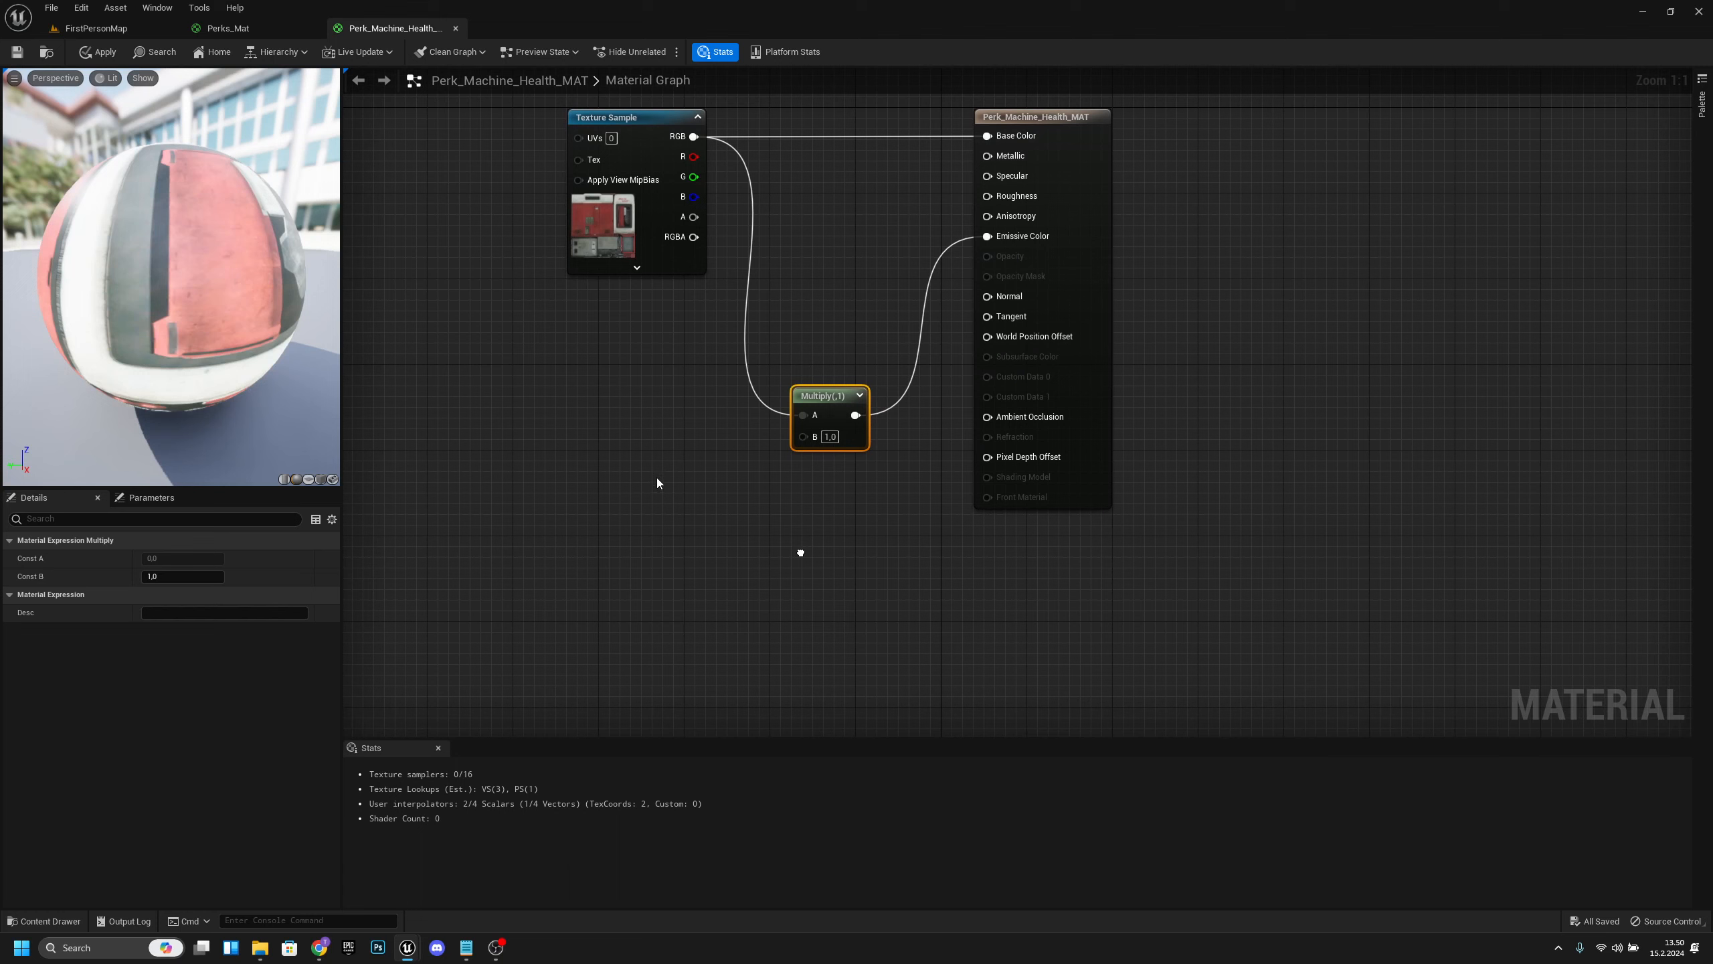
right_click(623, 448)
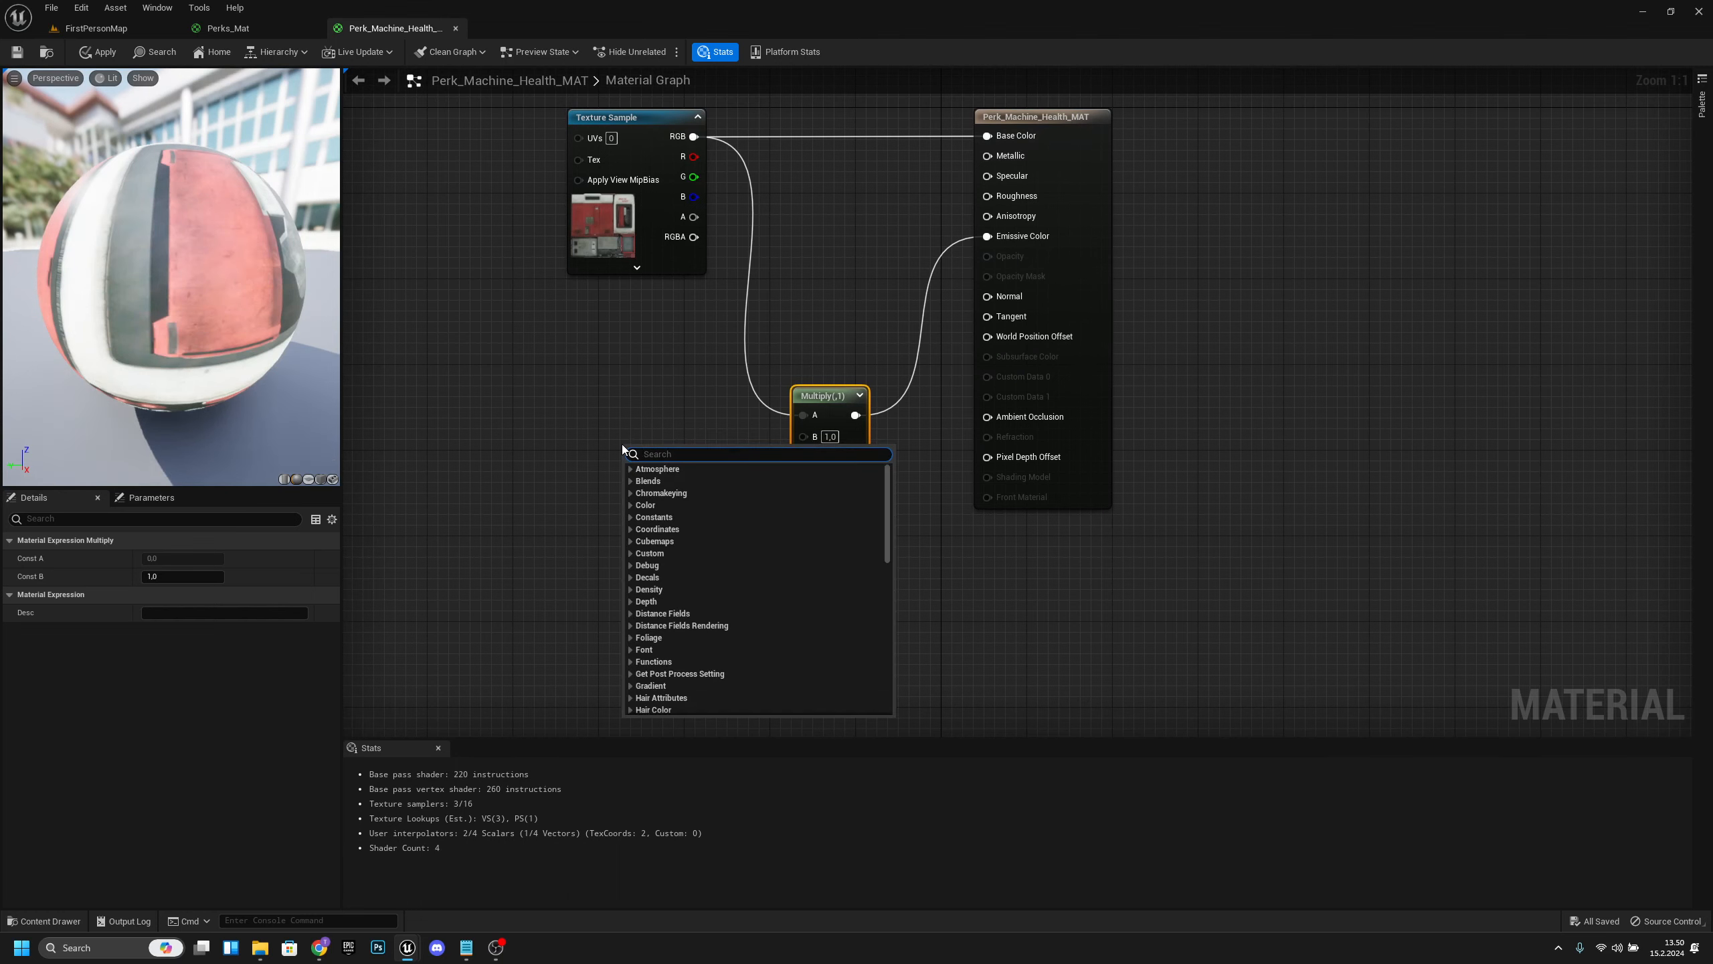
text(scalar)
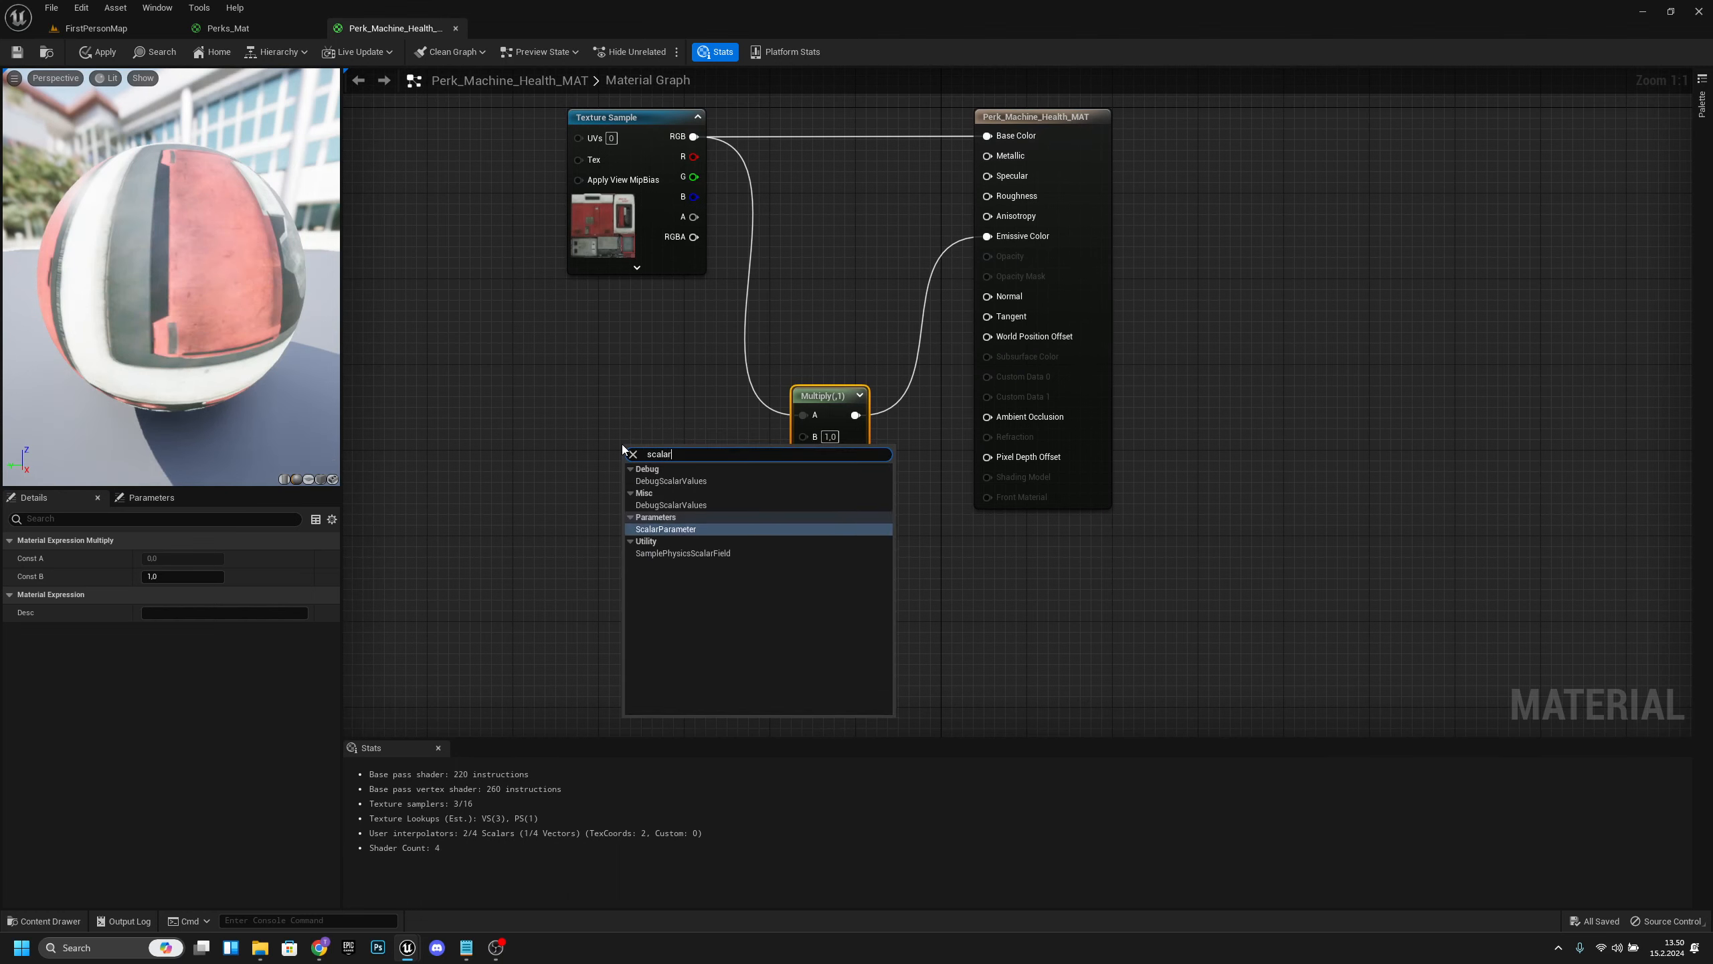
key(Return)
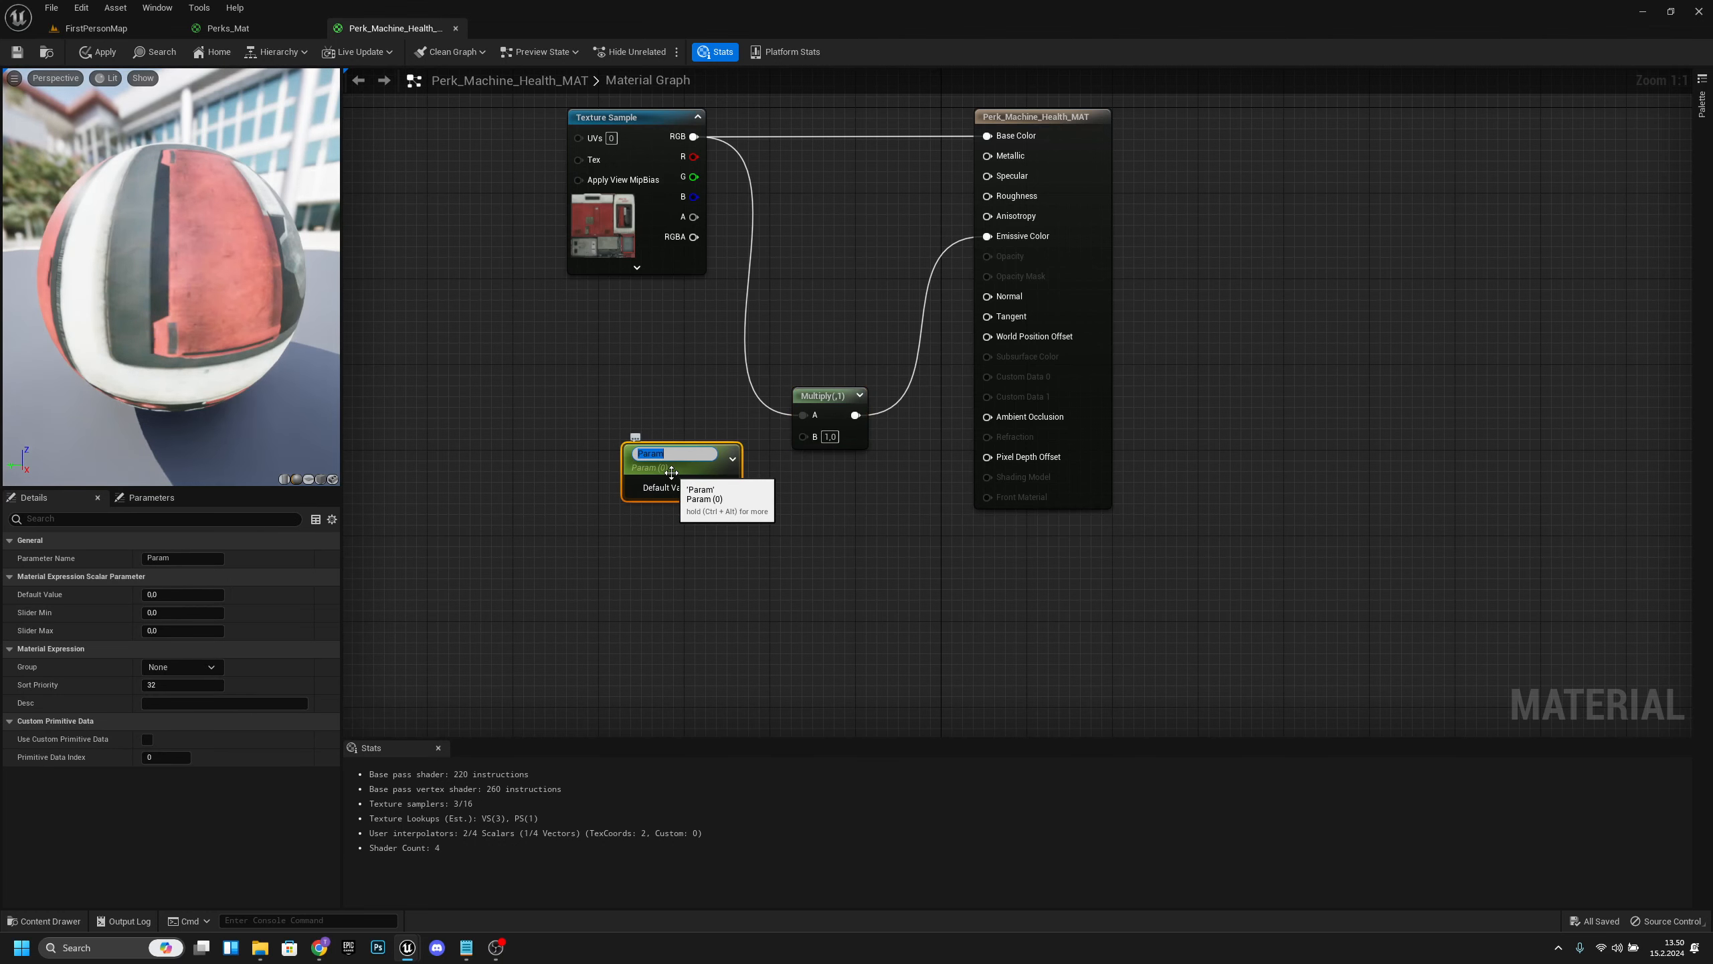
text(Glow)
key(Return)
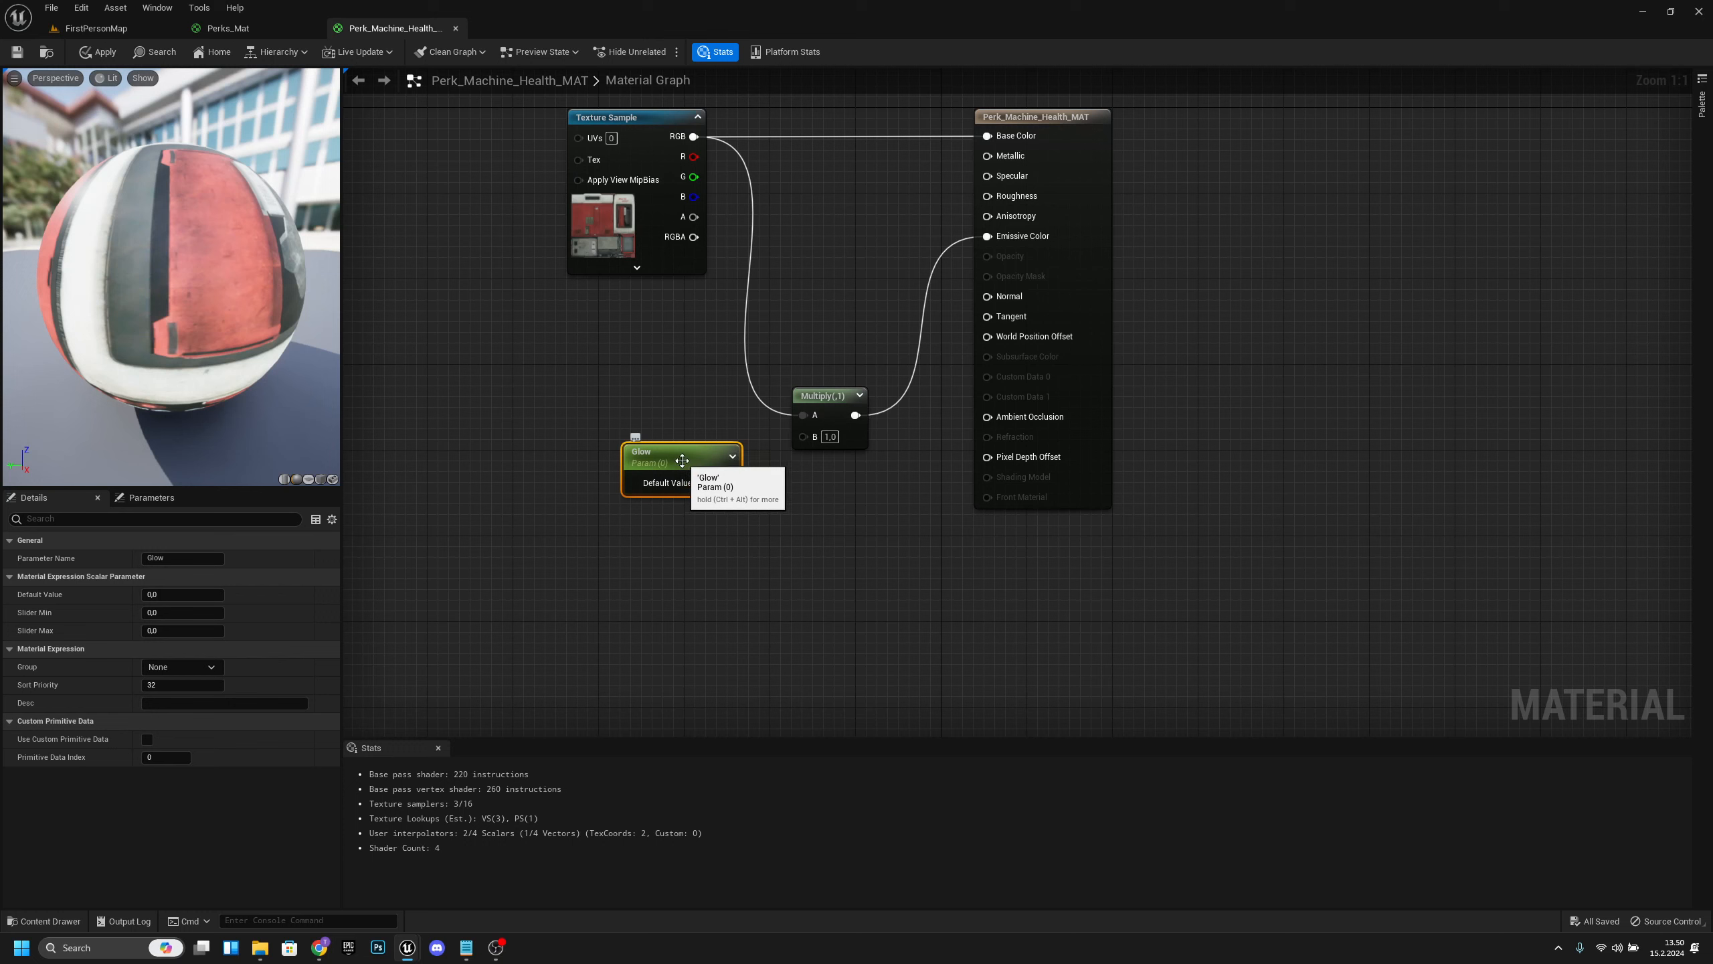
Connect the Glow parameter to the Multiply node's B input and straighten the connection between the two nodes.
drag(682, 466, 658, 429)
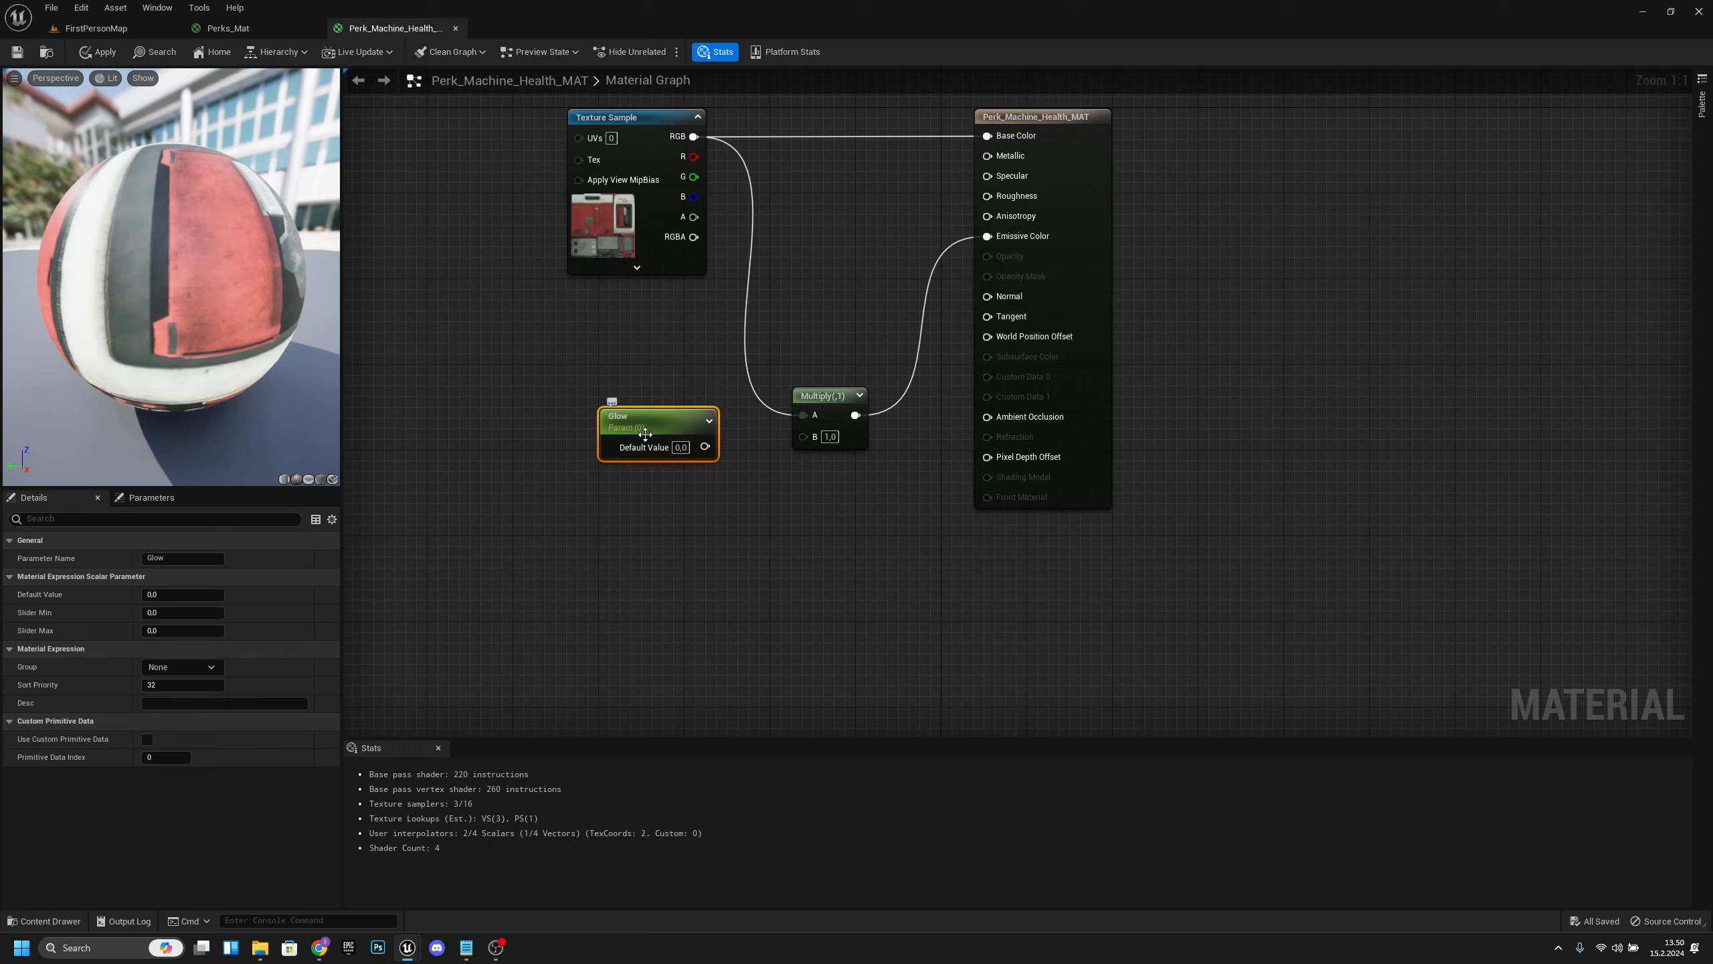
drag(713, 446, 802, 436)
drag(843, 517, 591, 427)
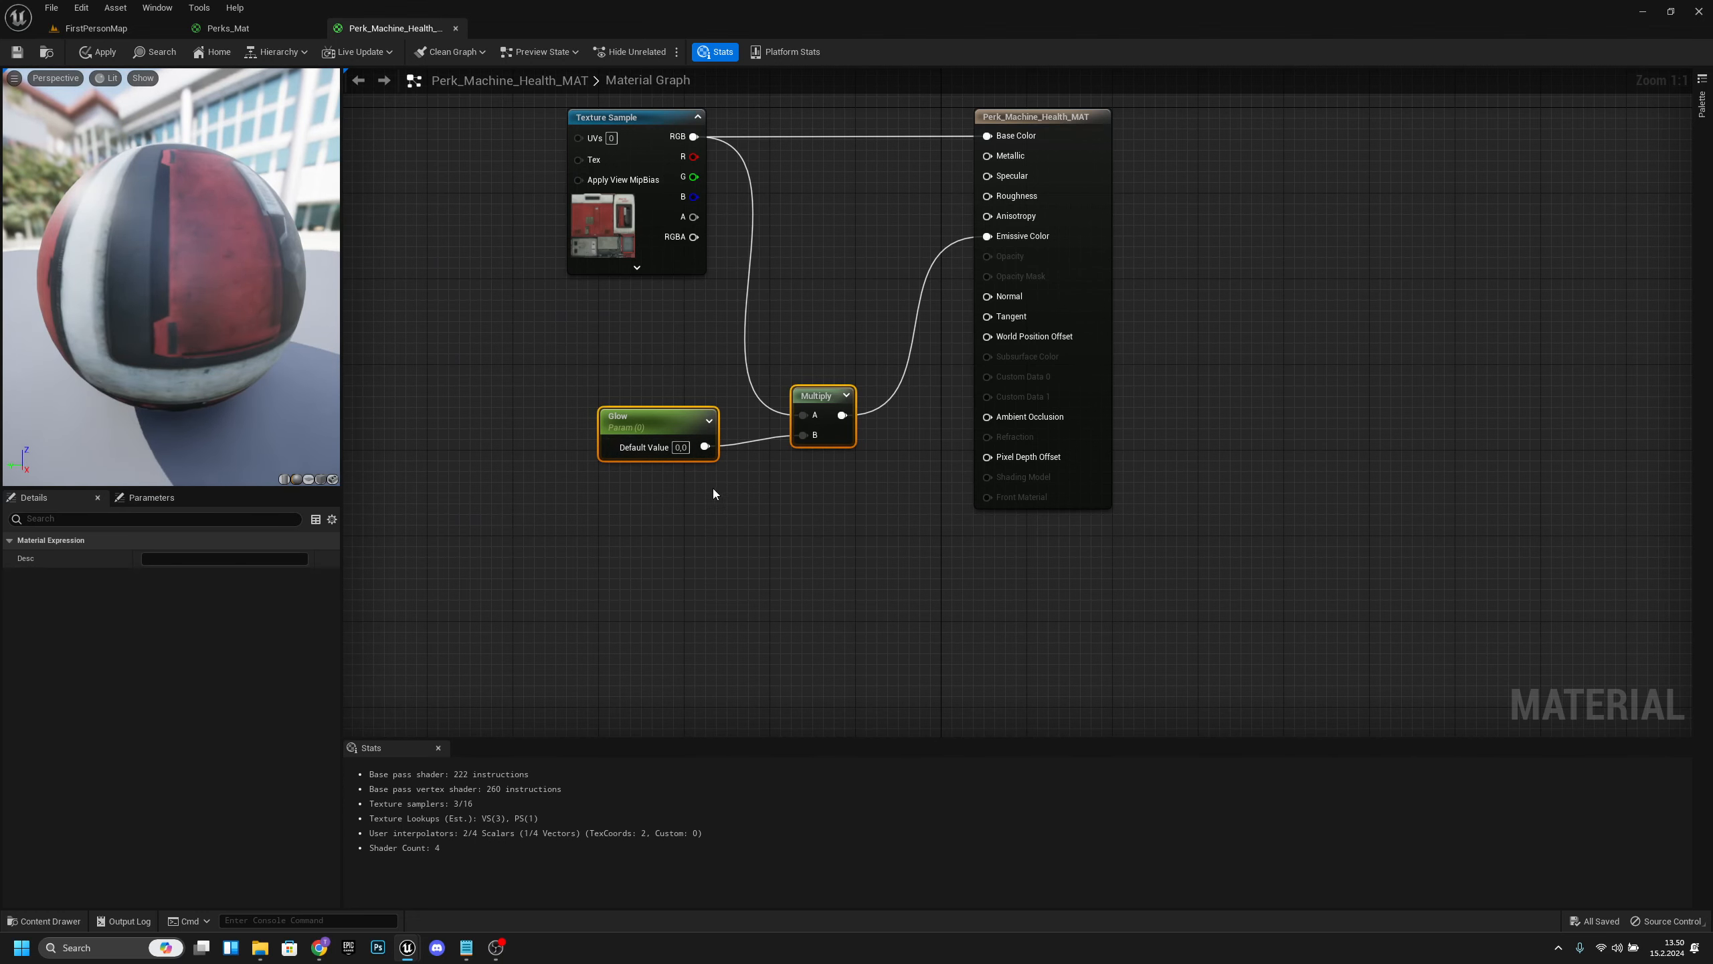
key(q)
right_drag(860, 514, 786, 525)
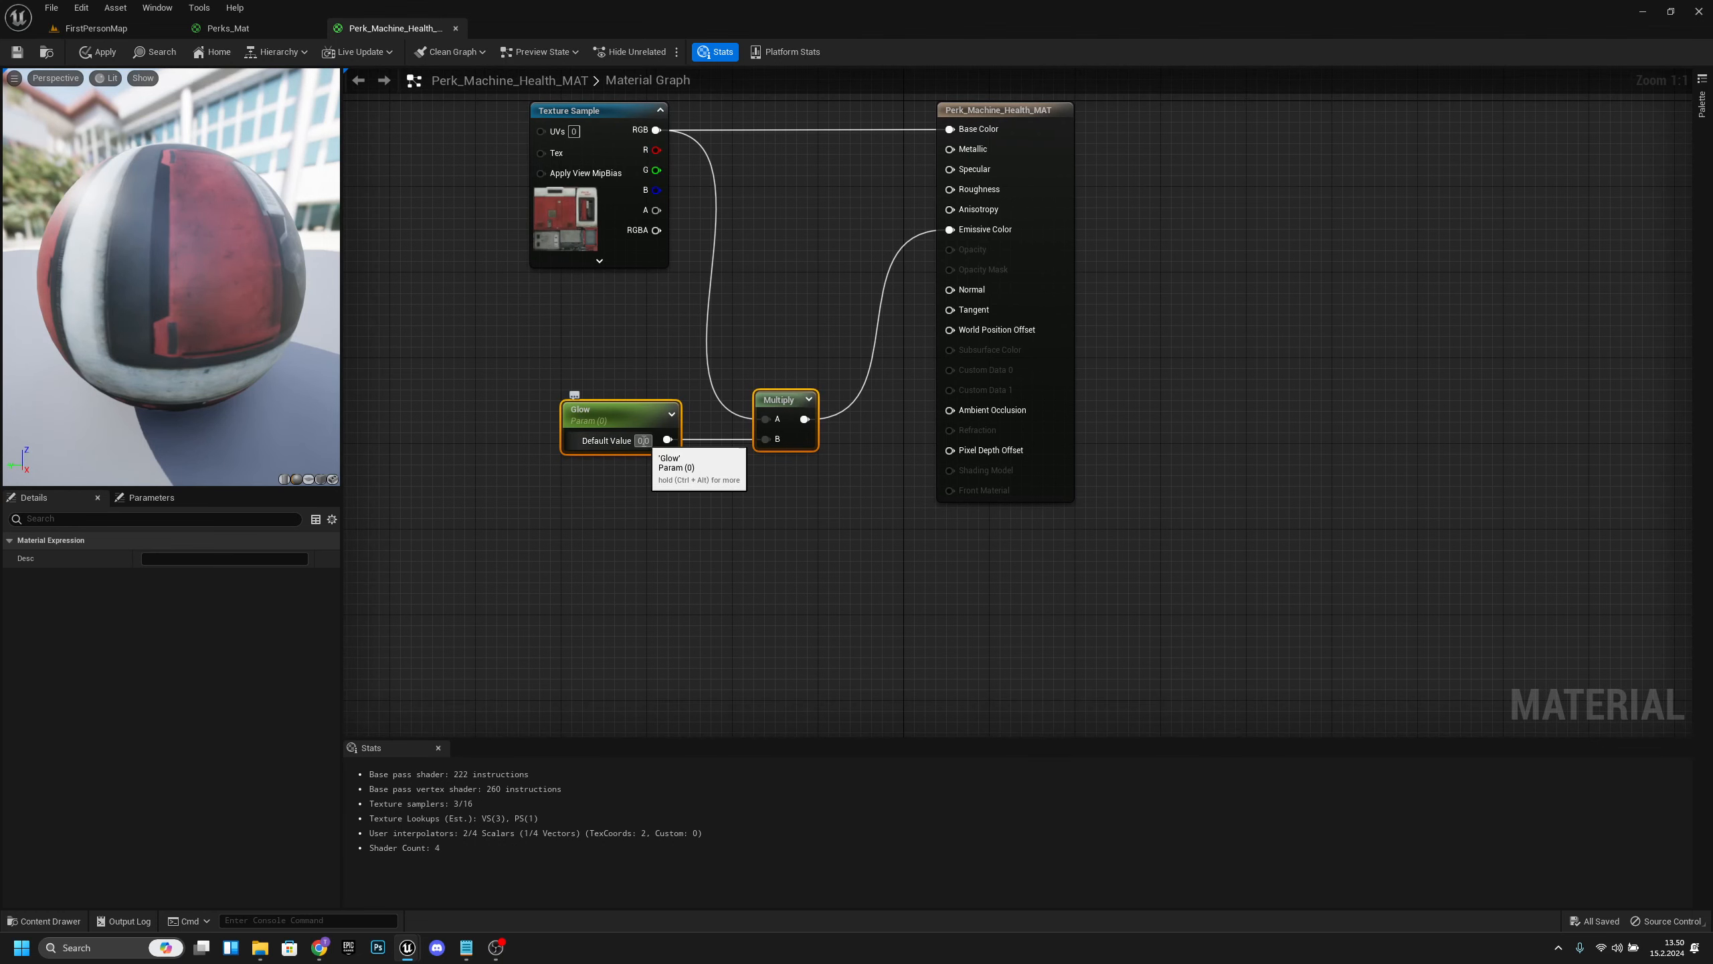
Apply and save Perk_Machine_Health_MAT, close the open material editors, and return to FirstPersonMap.
click(98, 52)
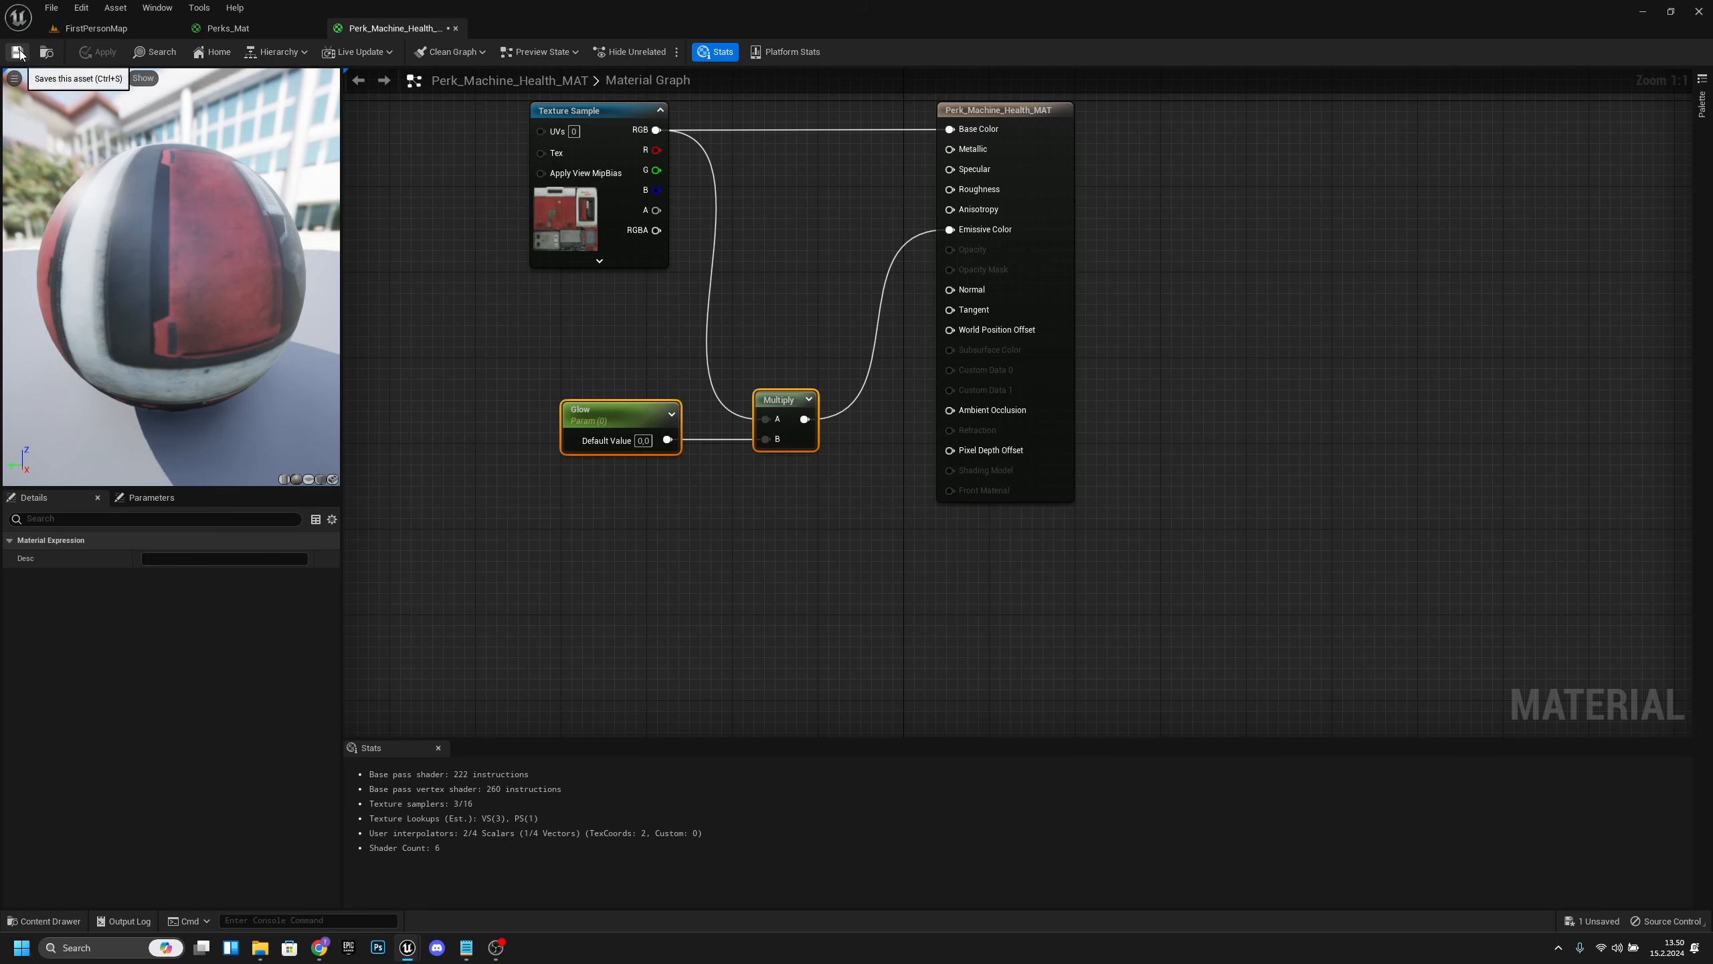
click(52, 8)
click(77, 73)
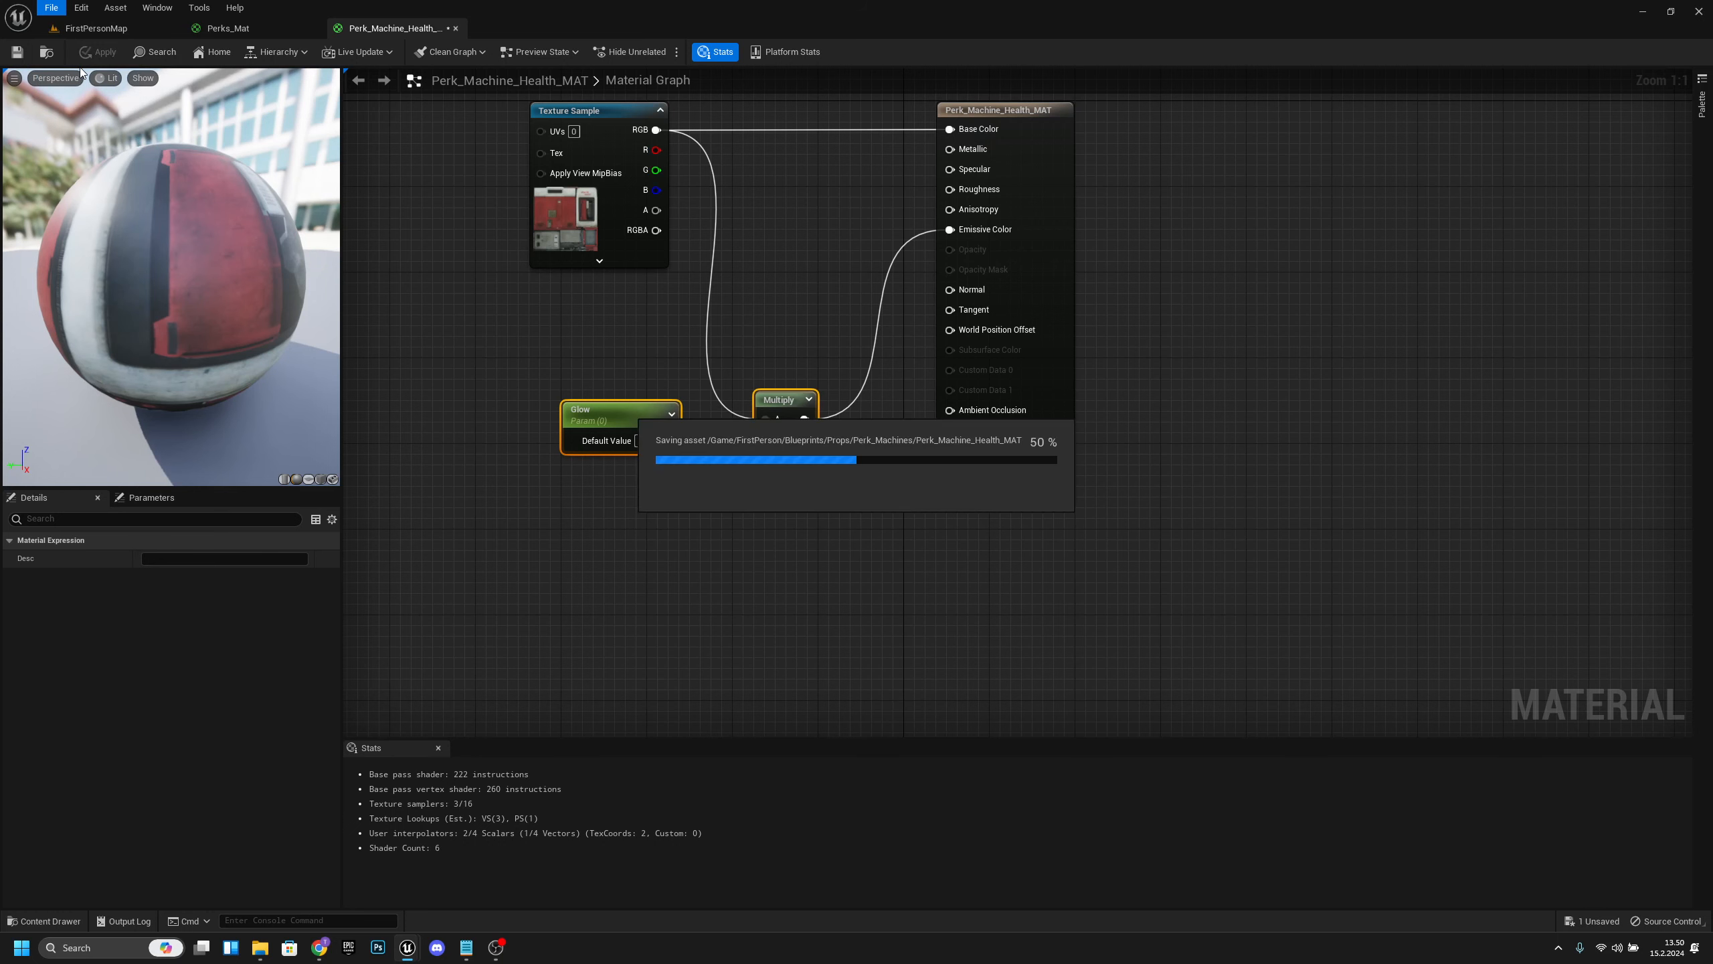
click(457, 28)
click(129, 30)
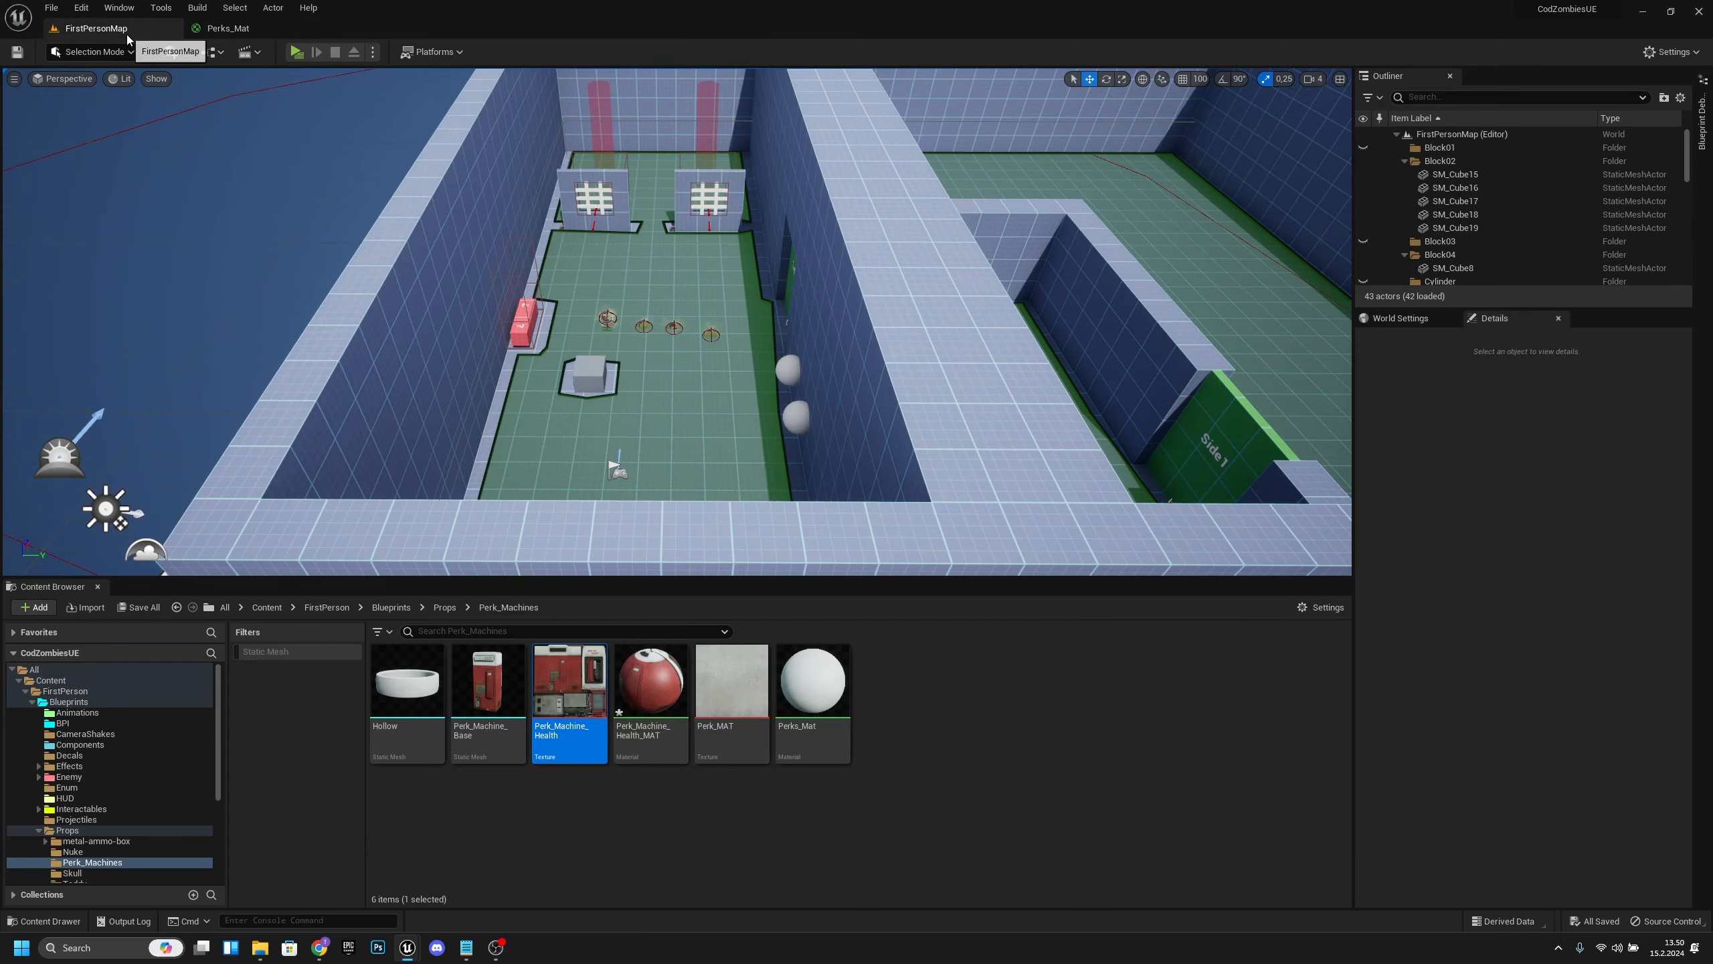
click(932, 797)
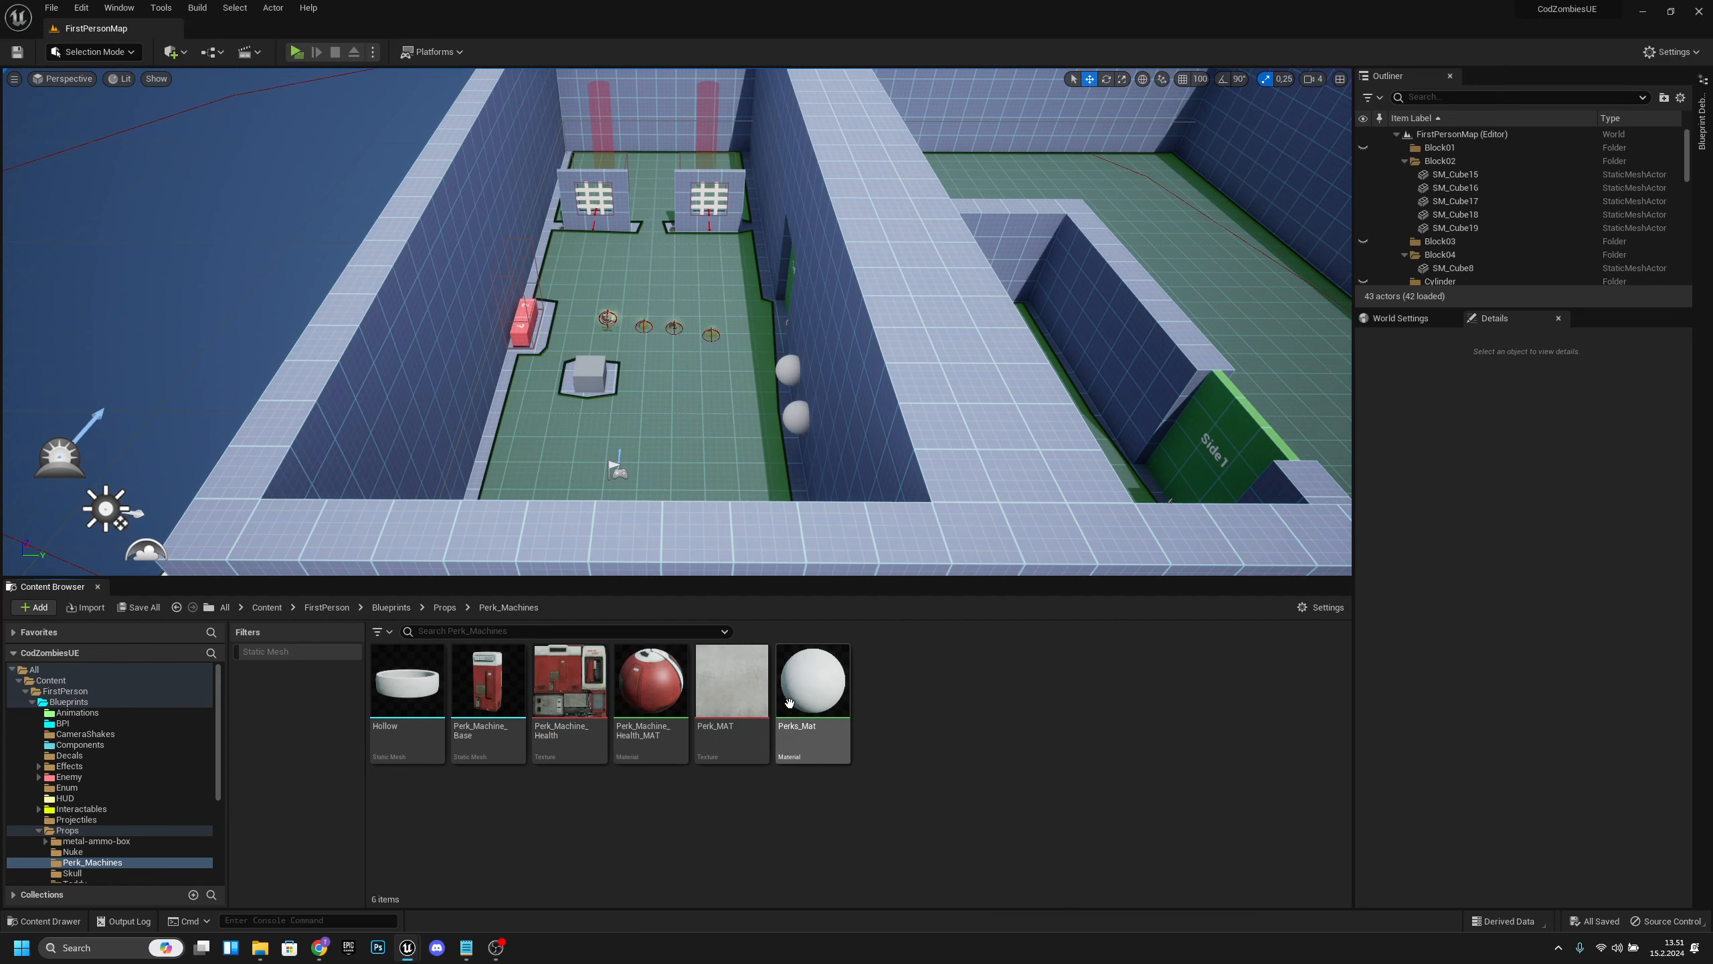
Duplicate the Perks_Mat material and name the copy Perk_Glass_MAT.
right_click(818, 698)
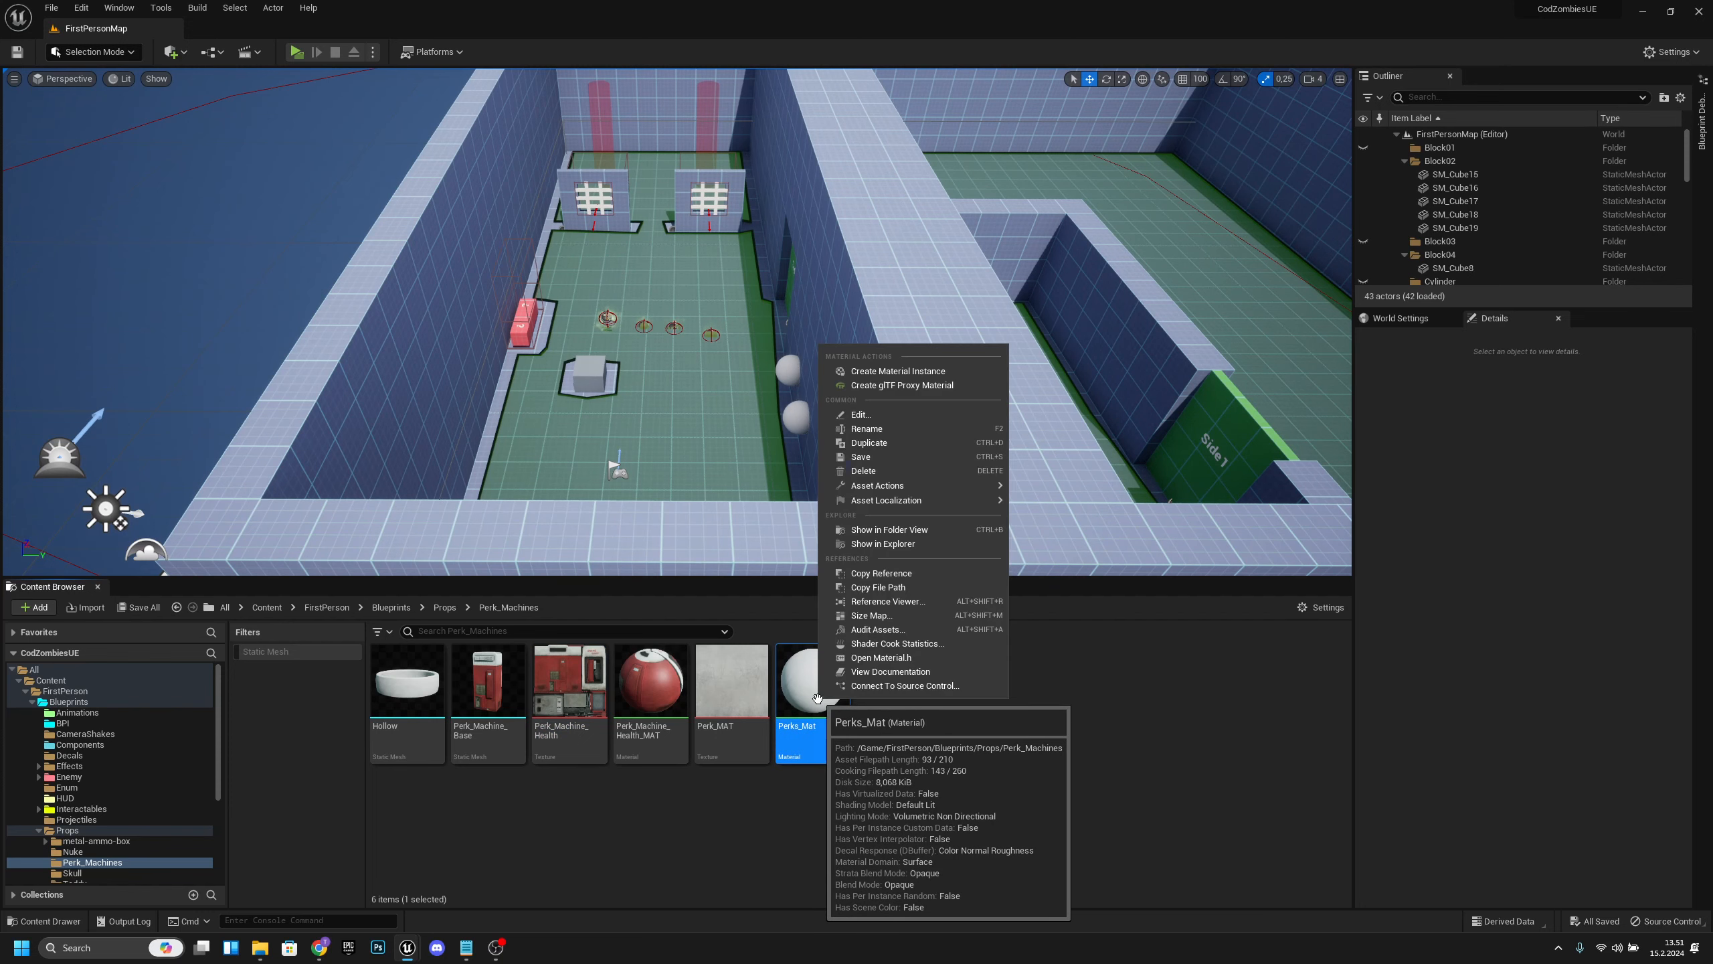
click(927, 447)
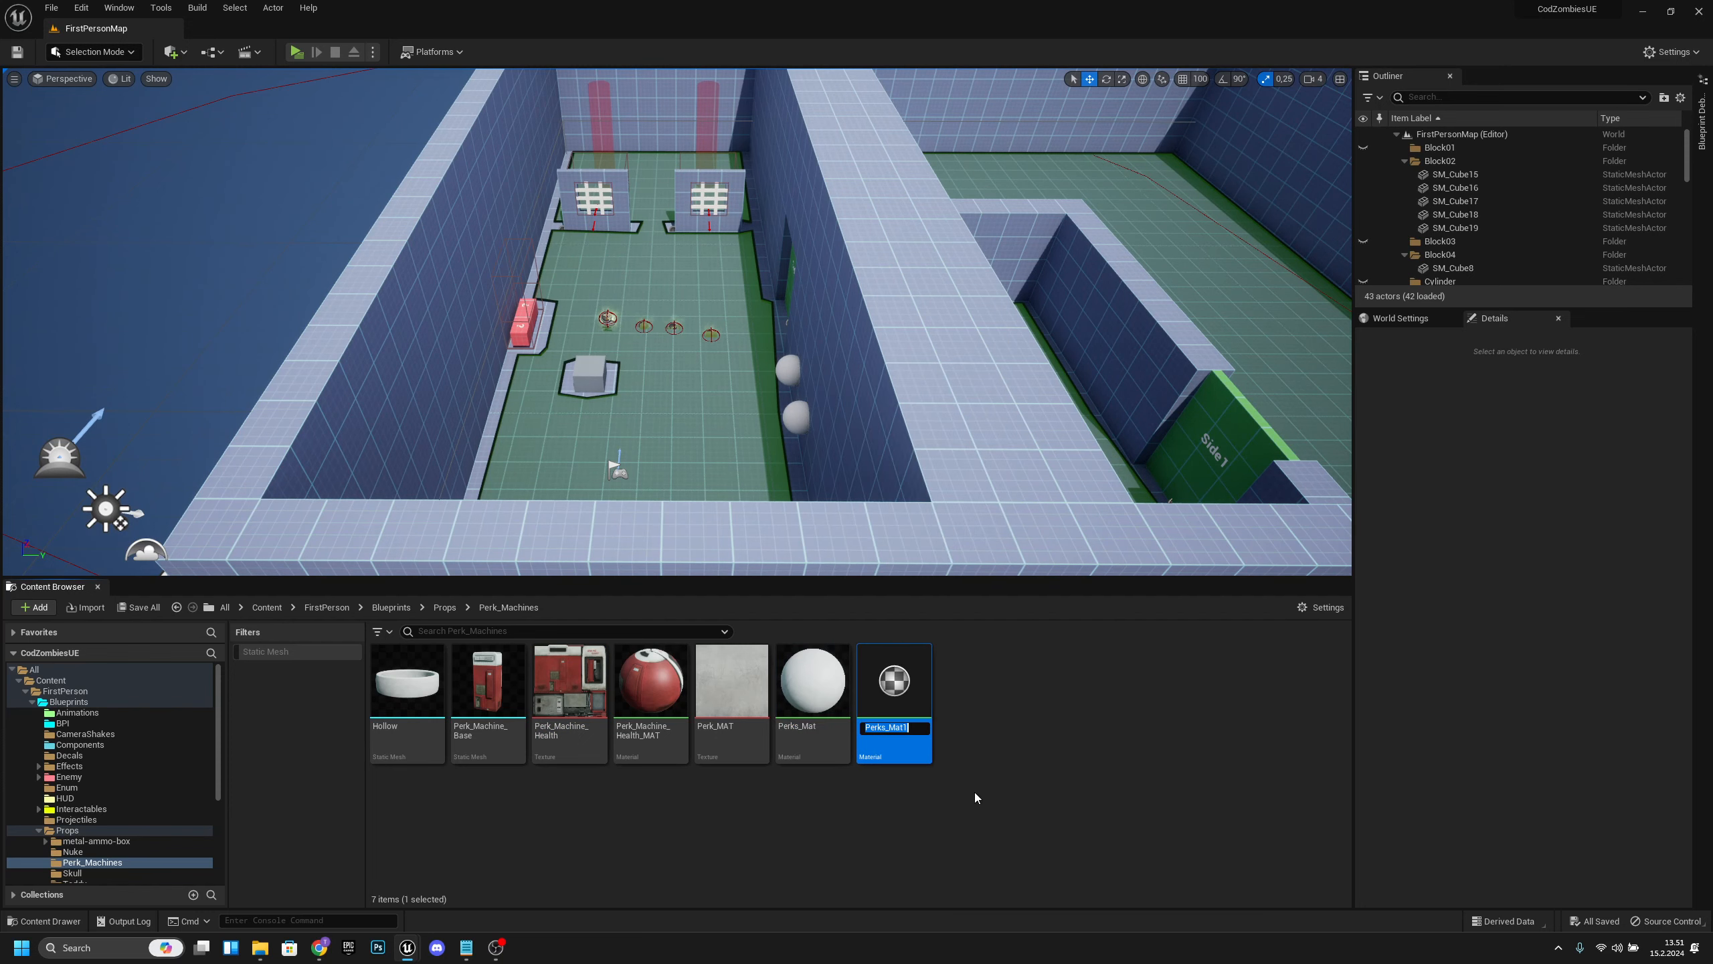
text(Perk_Glass_MAT)
key(Return)
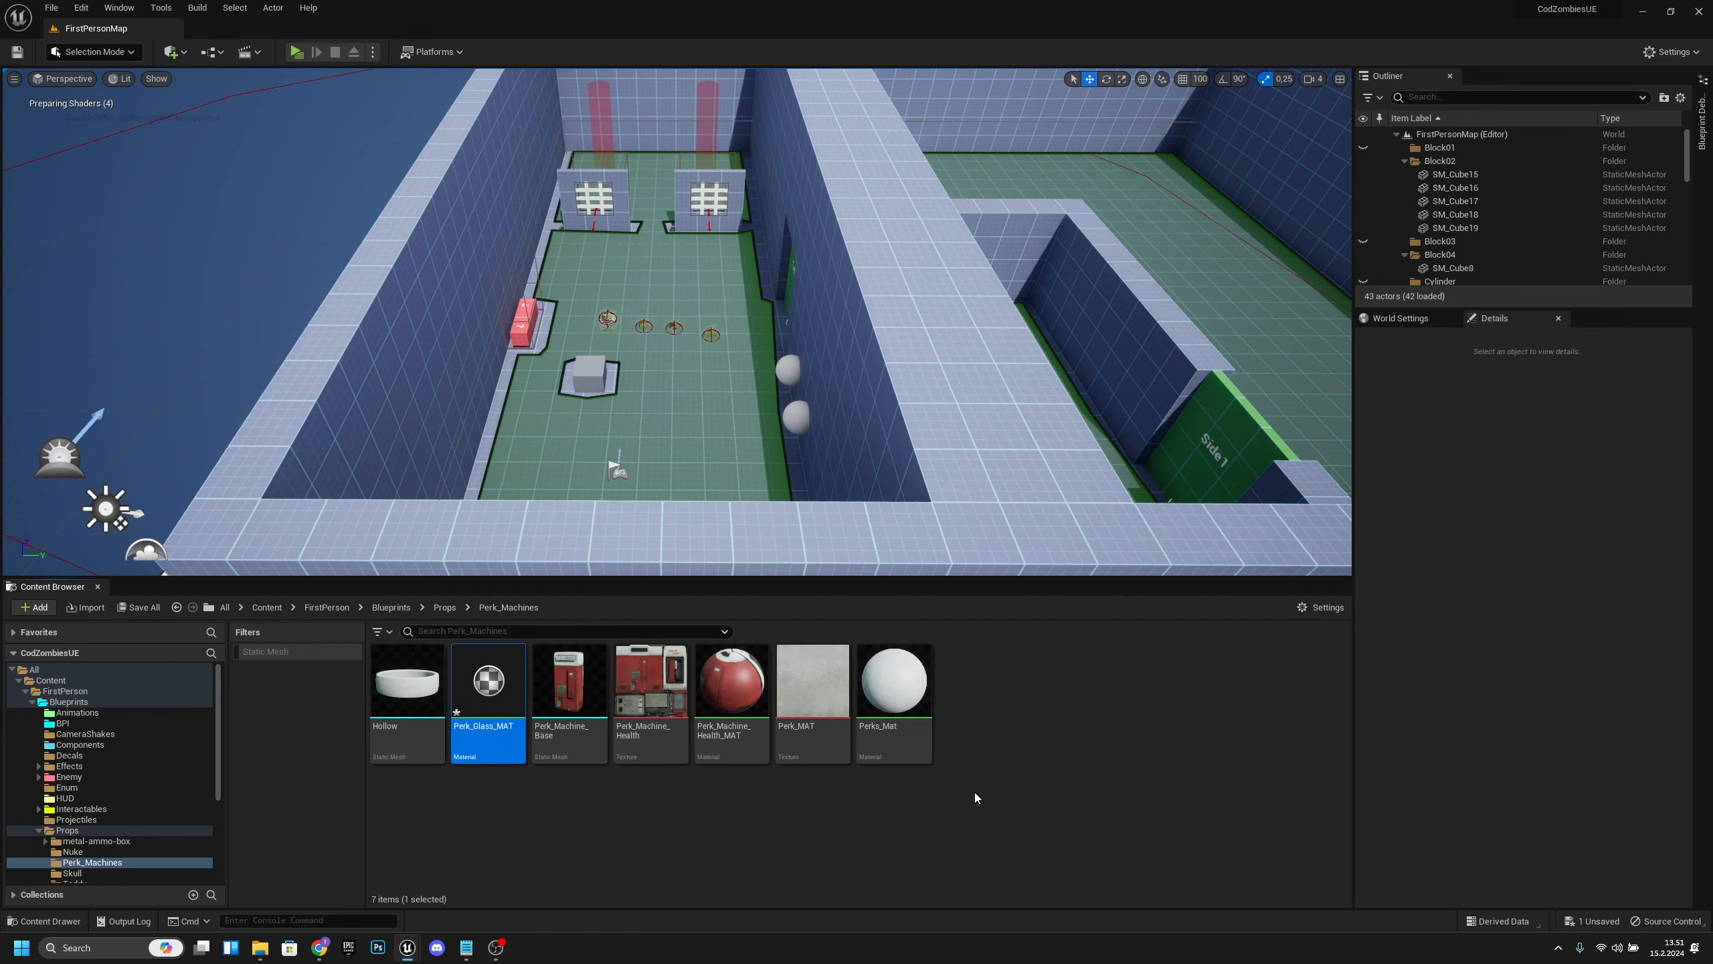
Open Perk_Glass_MAT and set its Blend Mode to Translucent.
double_click(489, 681)
mouse_move(782, 372)
right_down()
mouse_move(871, 339)
mouse_move(785, 338)
right_up()
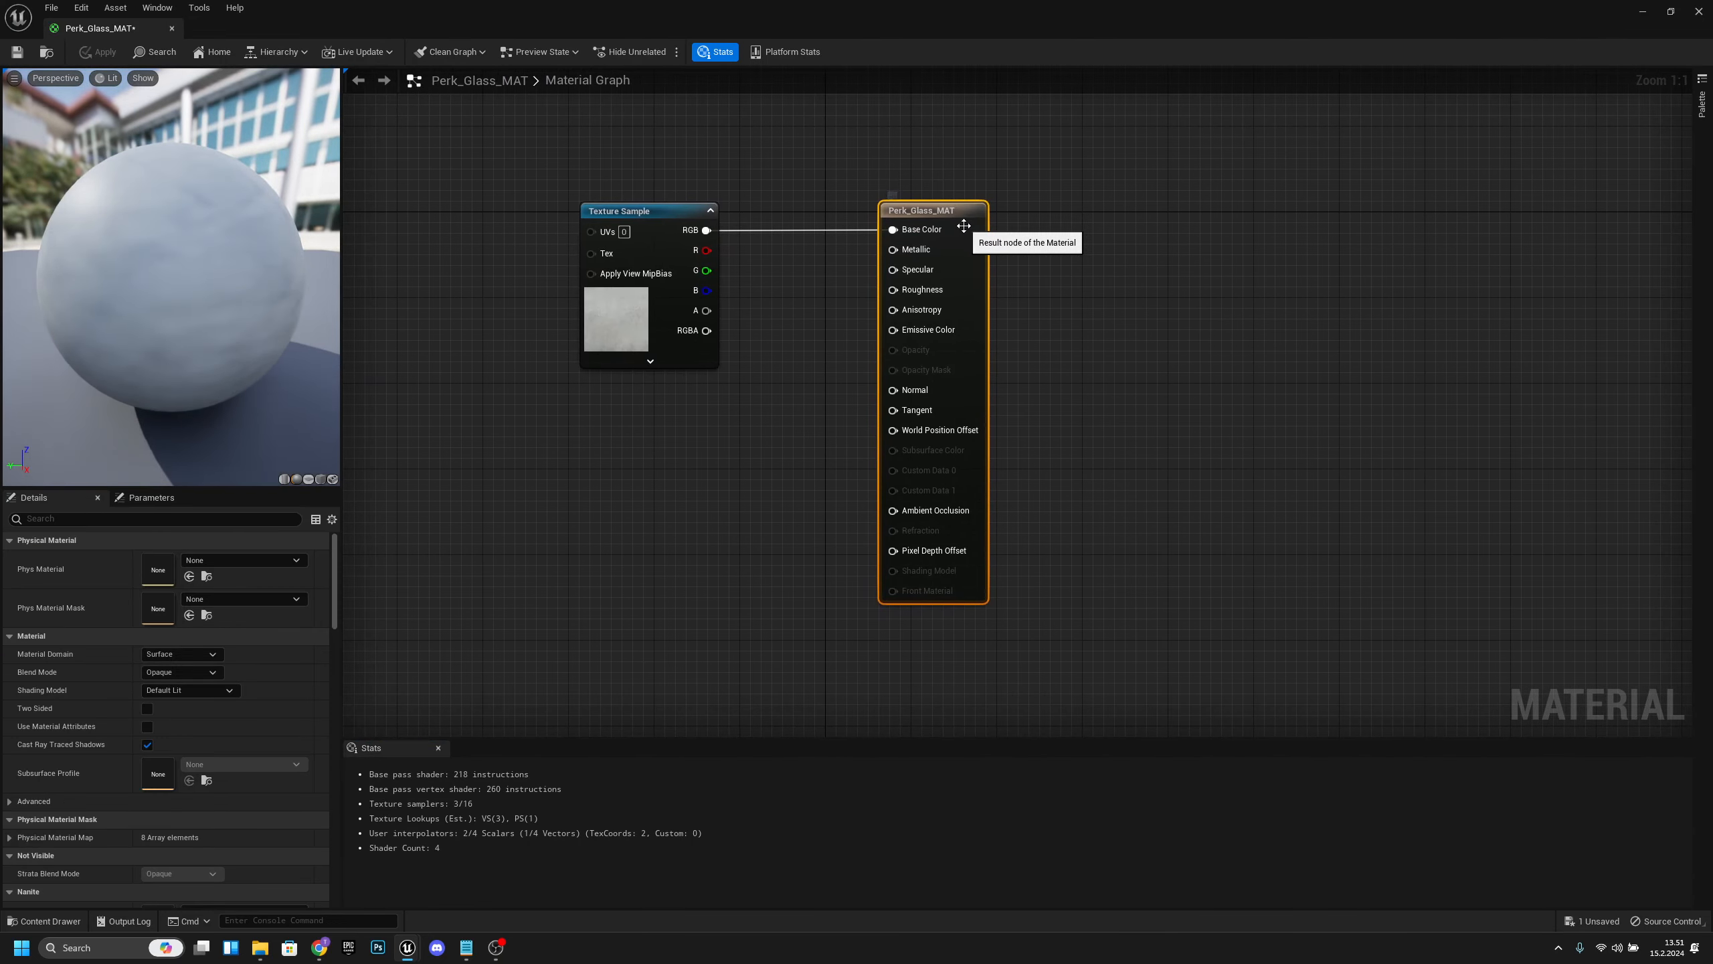
click(175, 672)
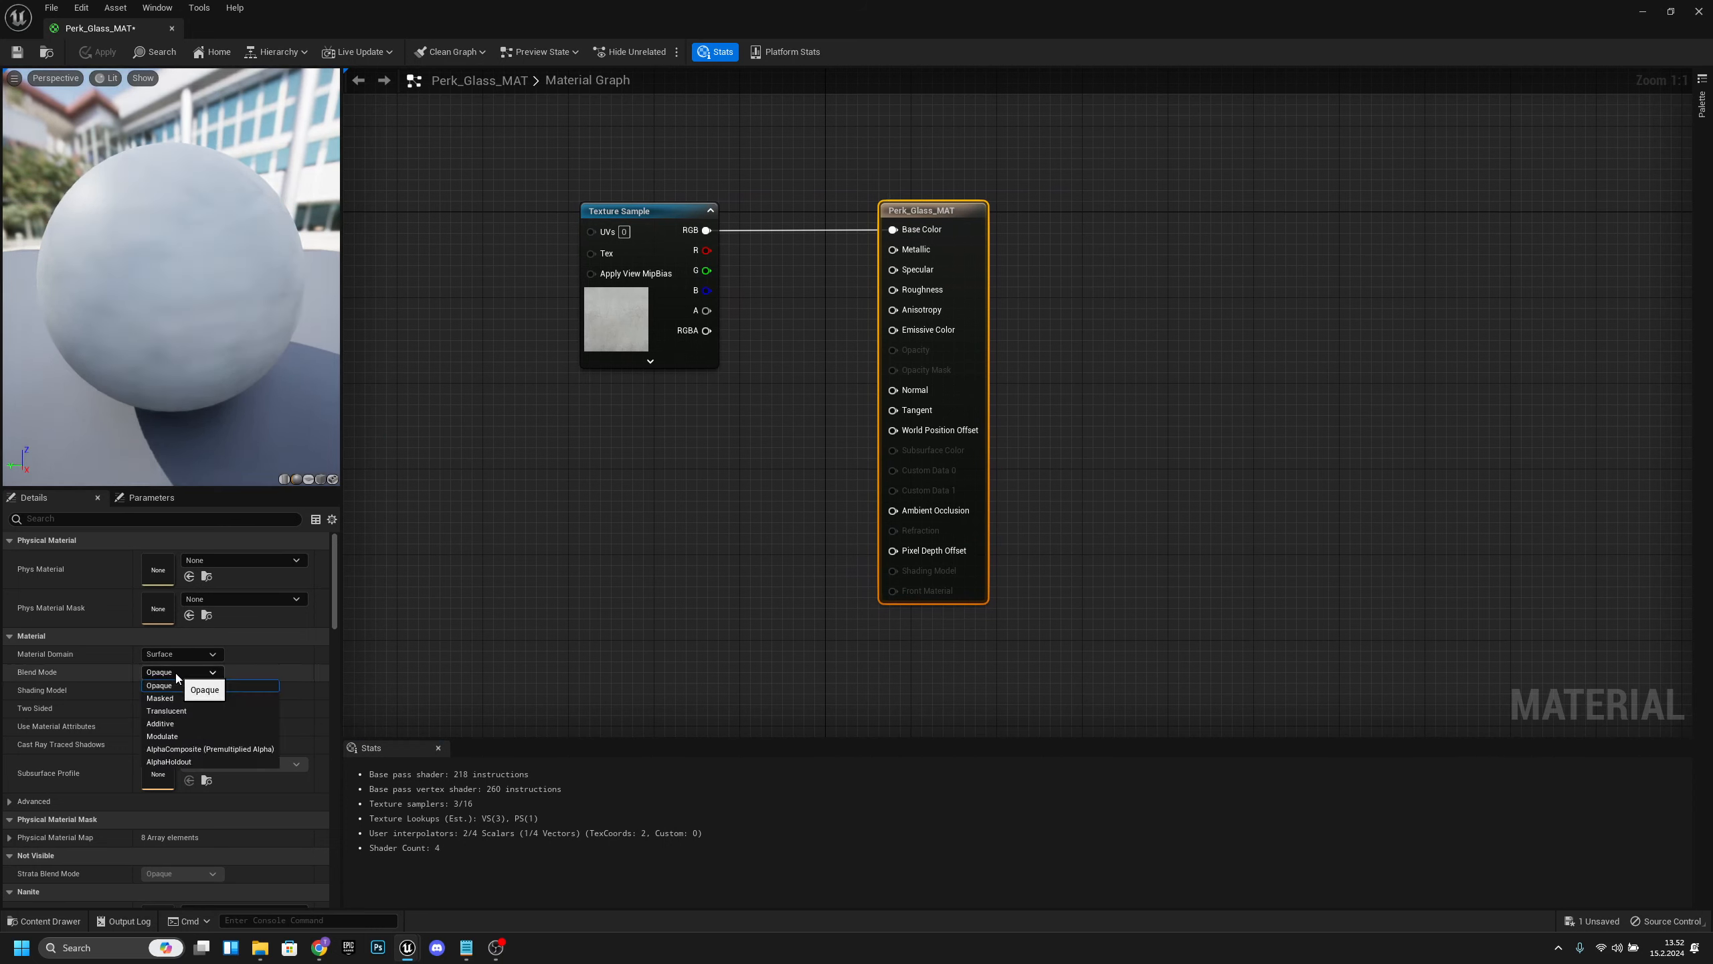
click(181, 710)
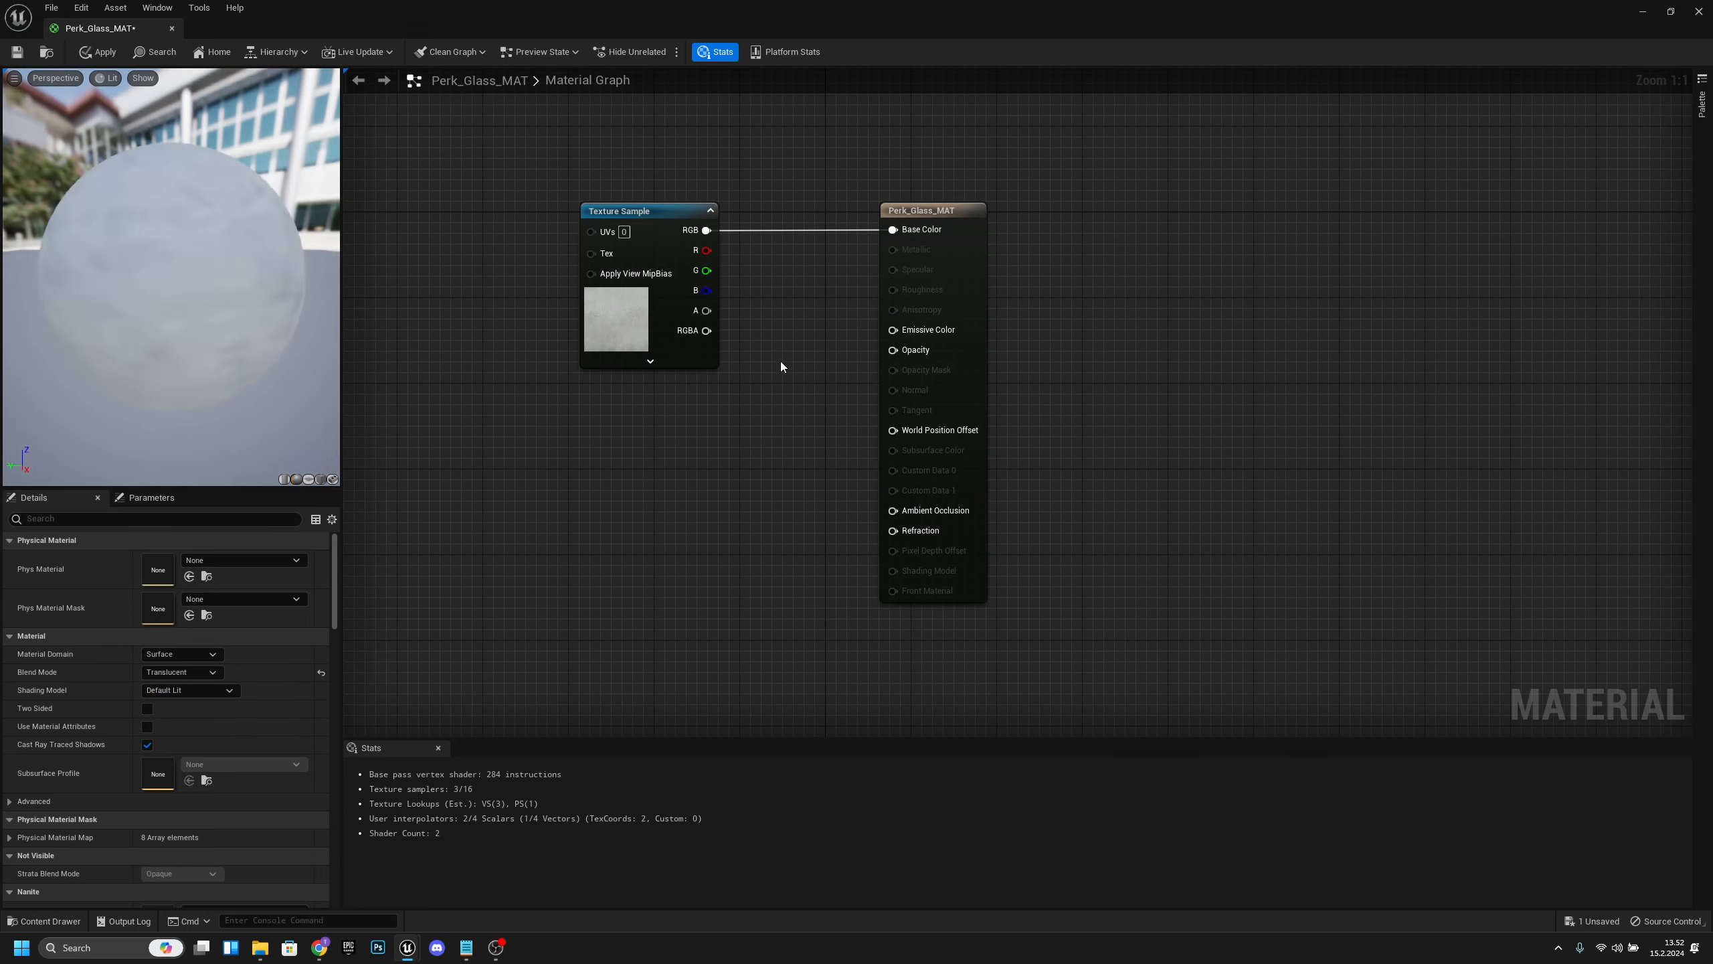
Add a Multiply node fed by the texture's RGB output and connect its result to Opacity.
drag(656, 229, 713, 375)
text(multiply)
key(Return)
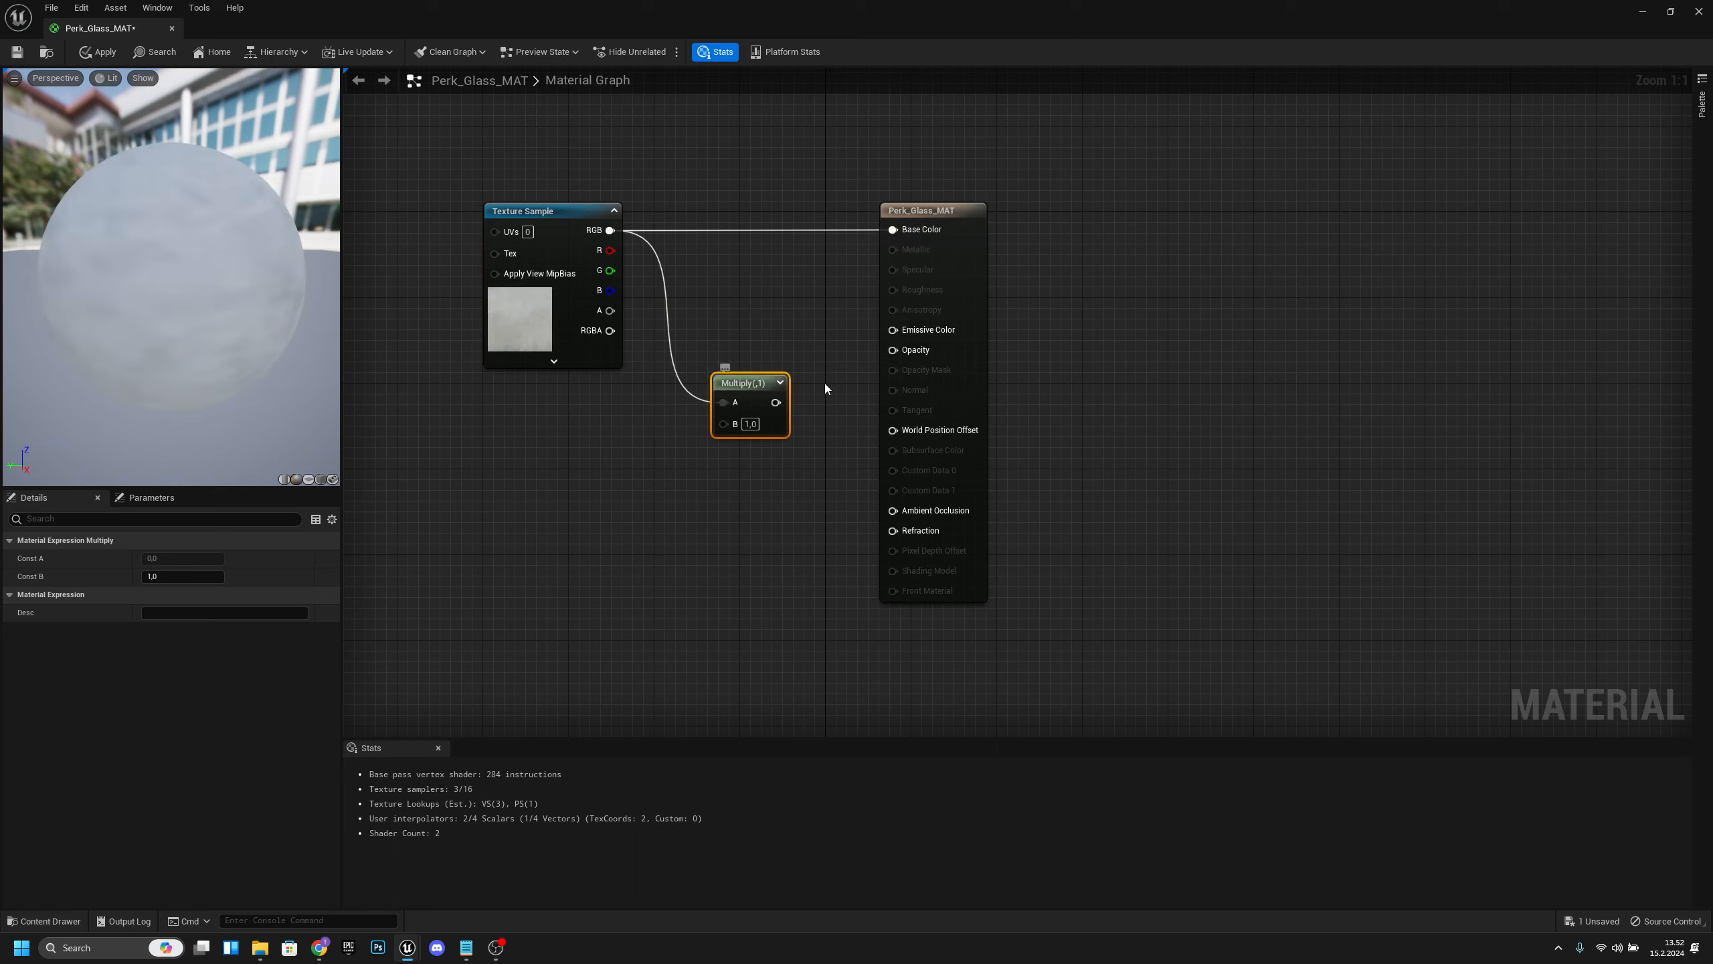
drag(777, 398, 892, 349)
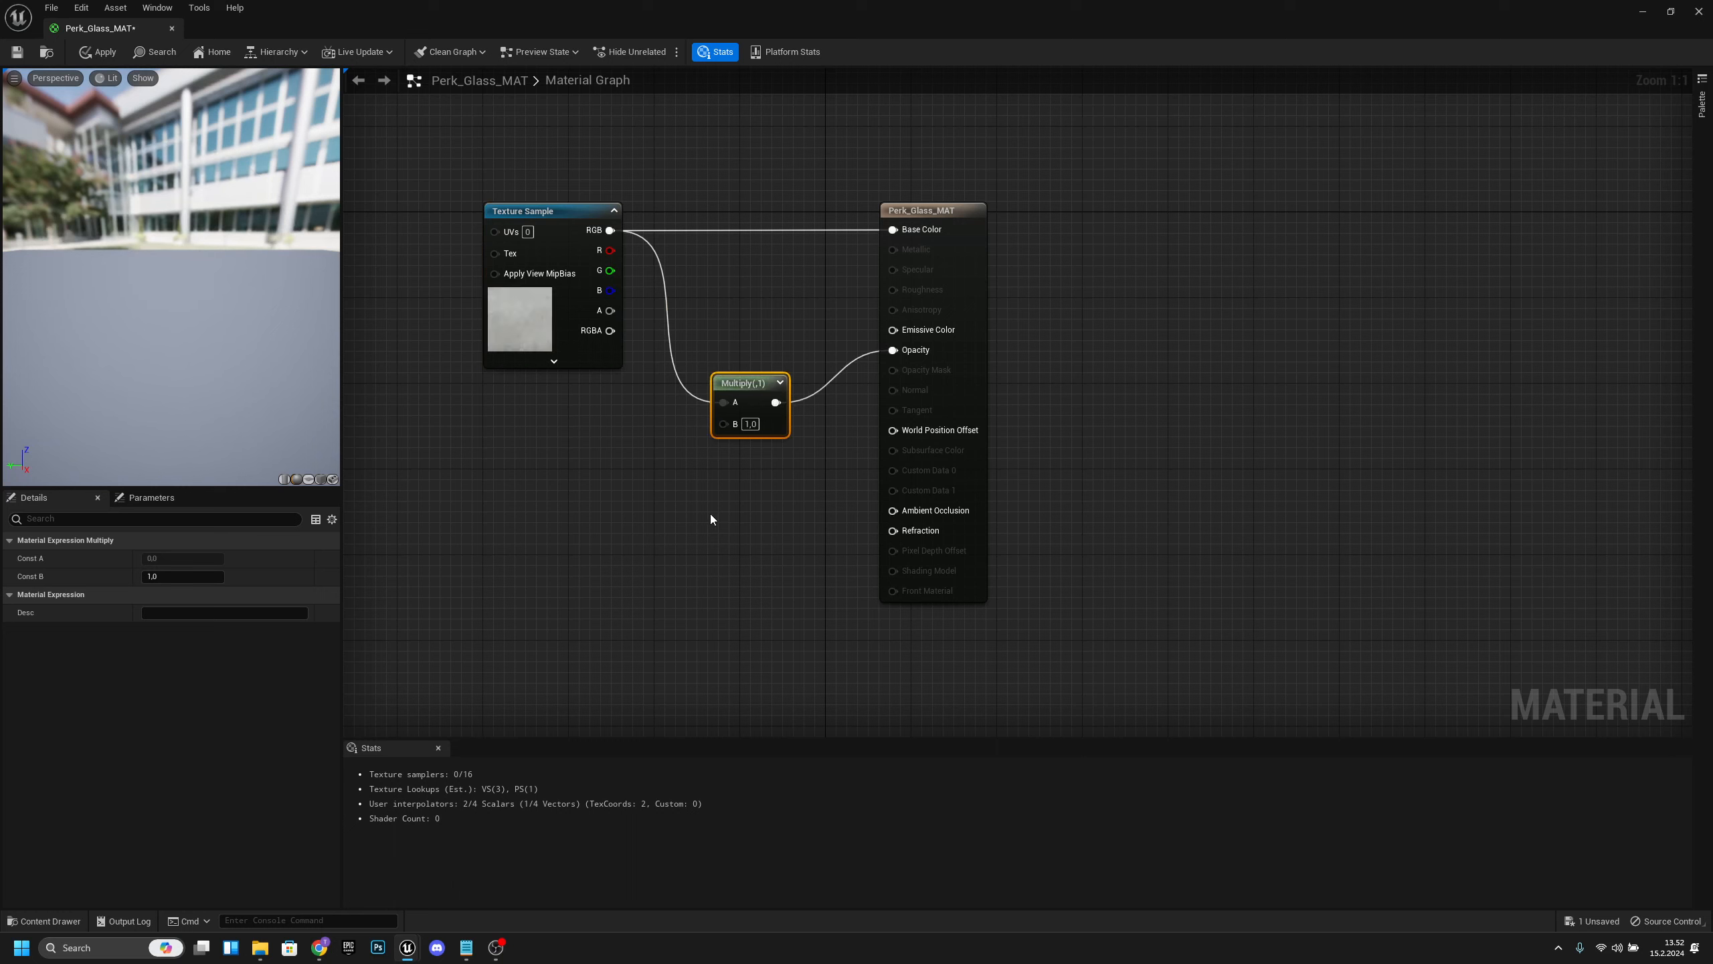
Feed a constant of 0.75 into the Multiply node's B input, then apply and save Perk_Glass_MAT.
key(1)
click(560, 443)
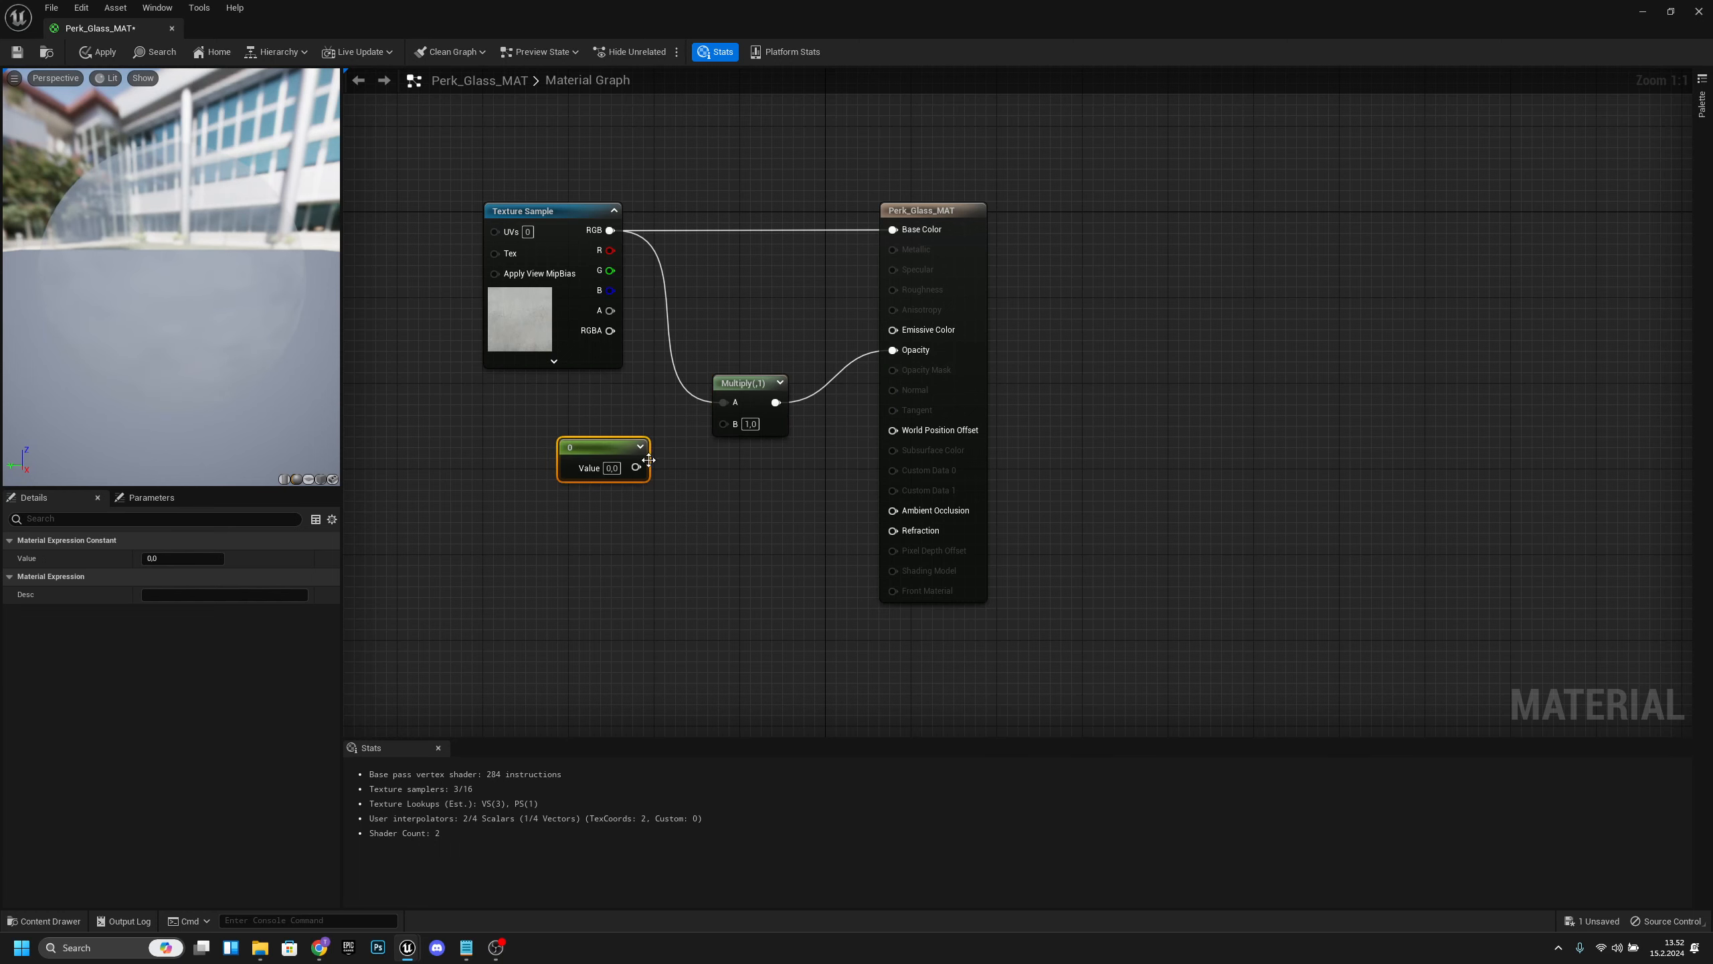
drag(621, 454, 733, 425)
click(590, 457)
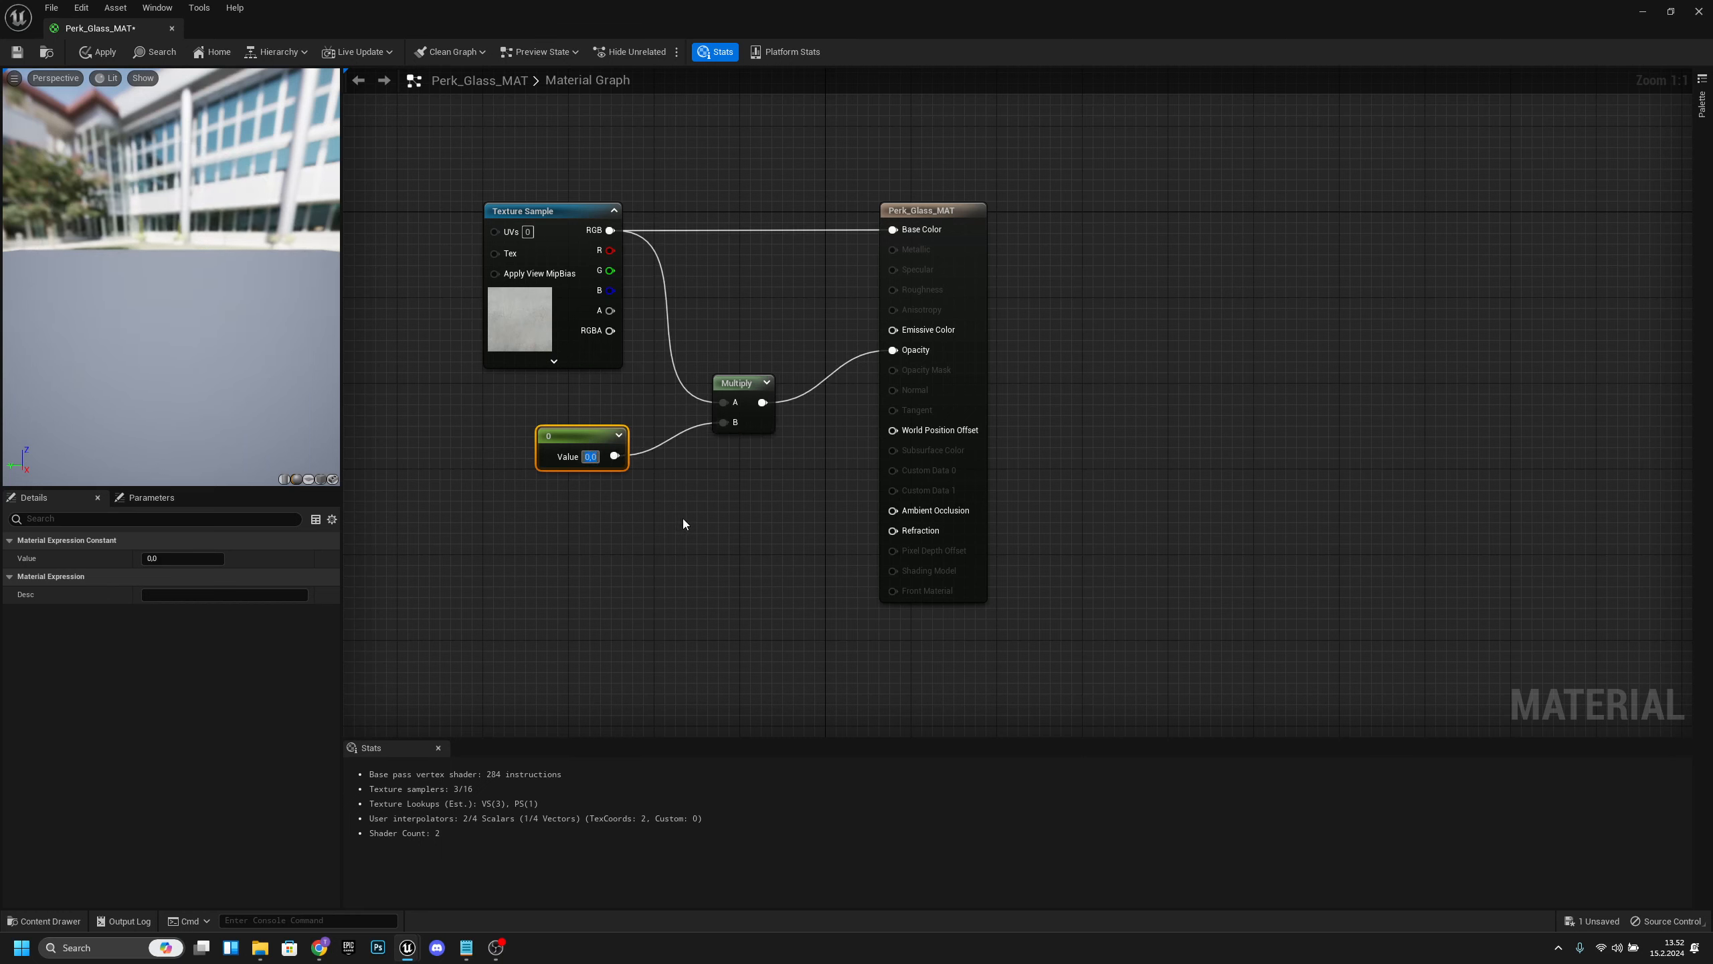
text(0,75)
key(Return)
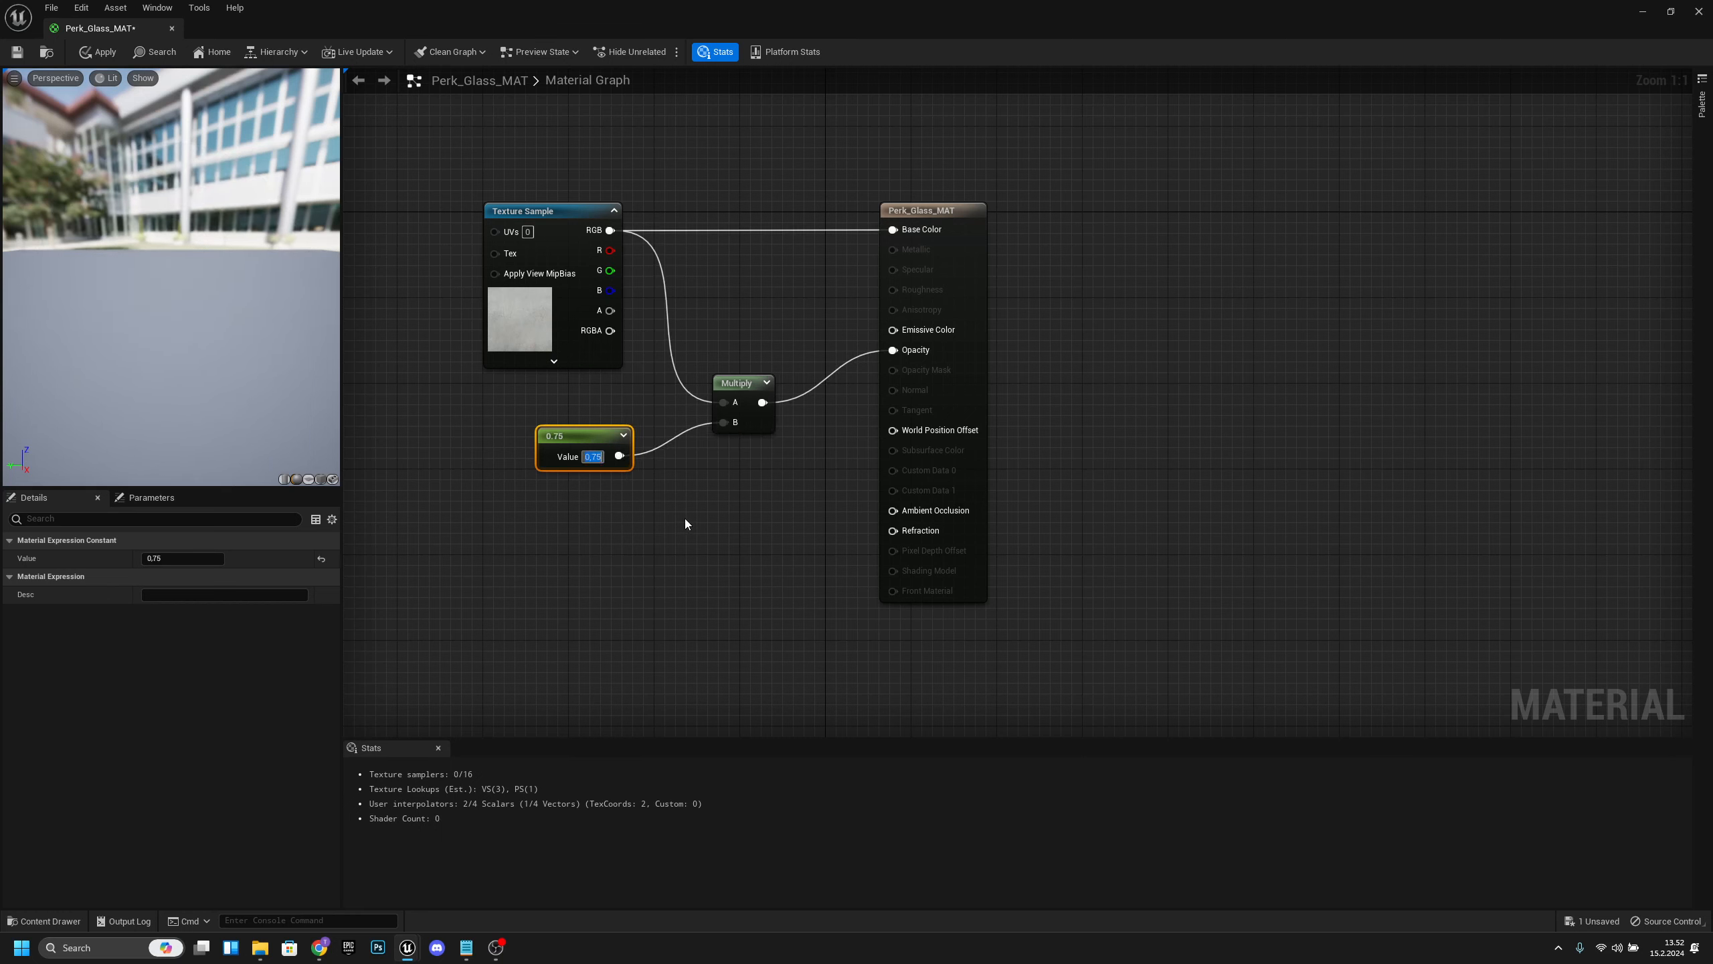
click(98, 53)
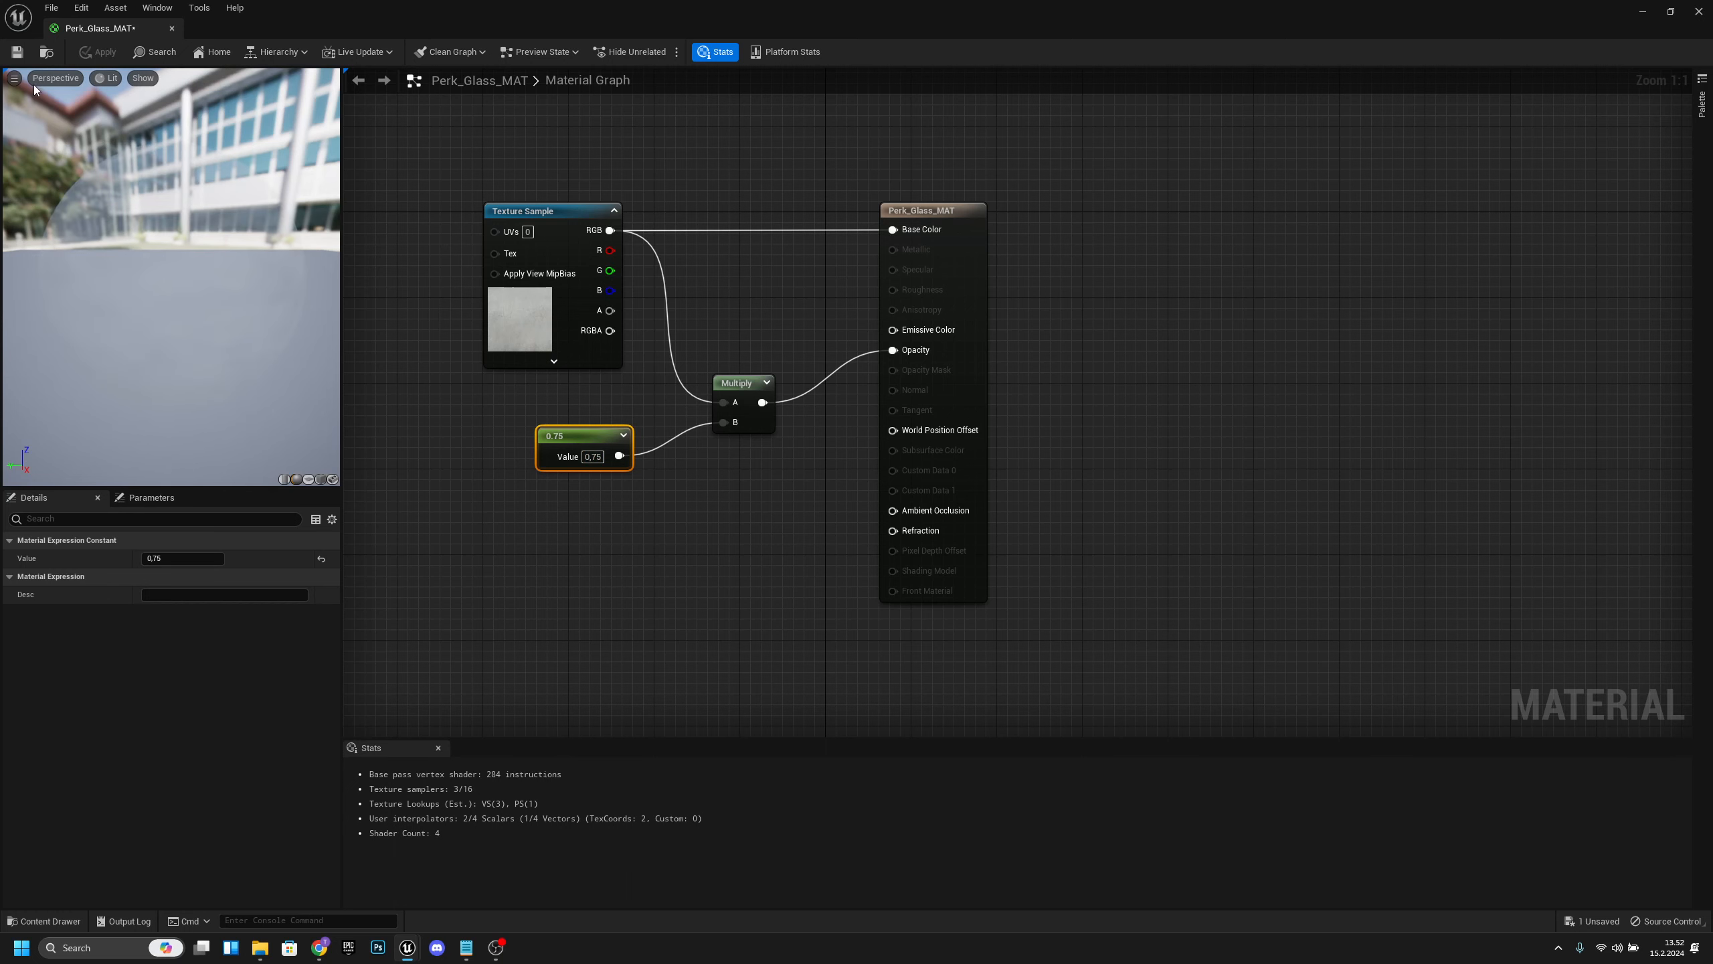
click(18, 52)
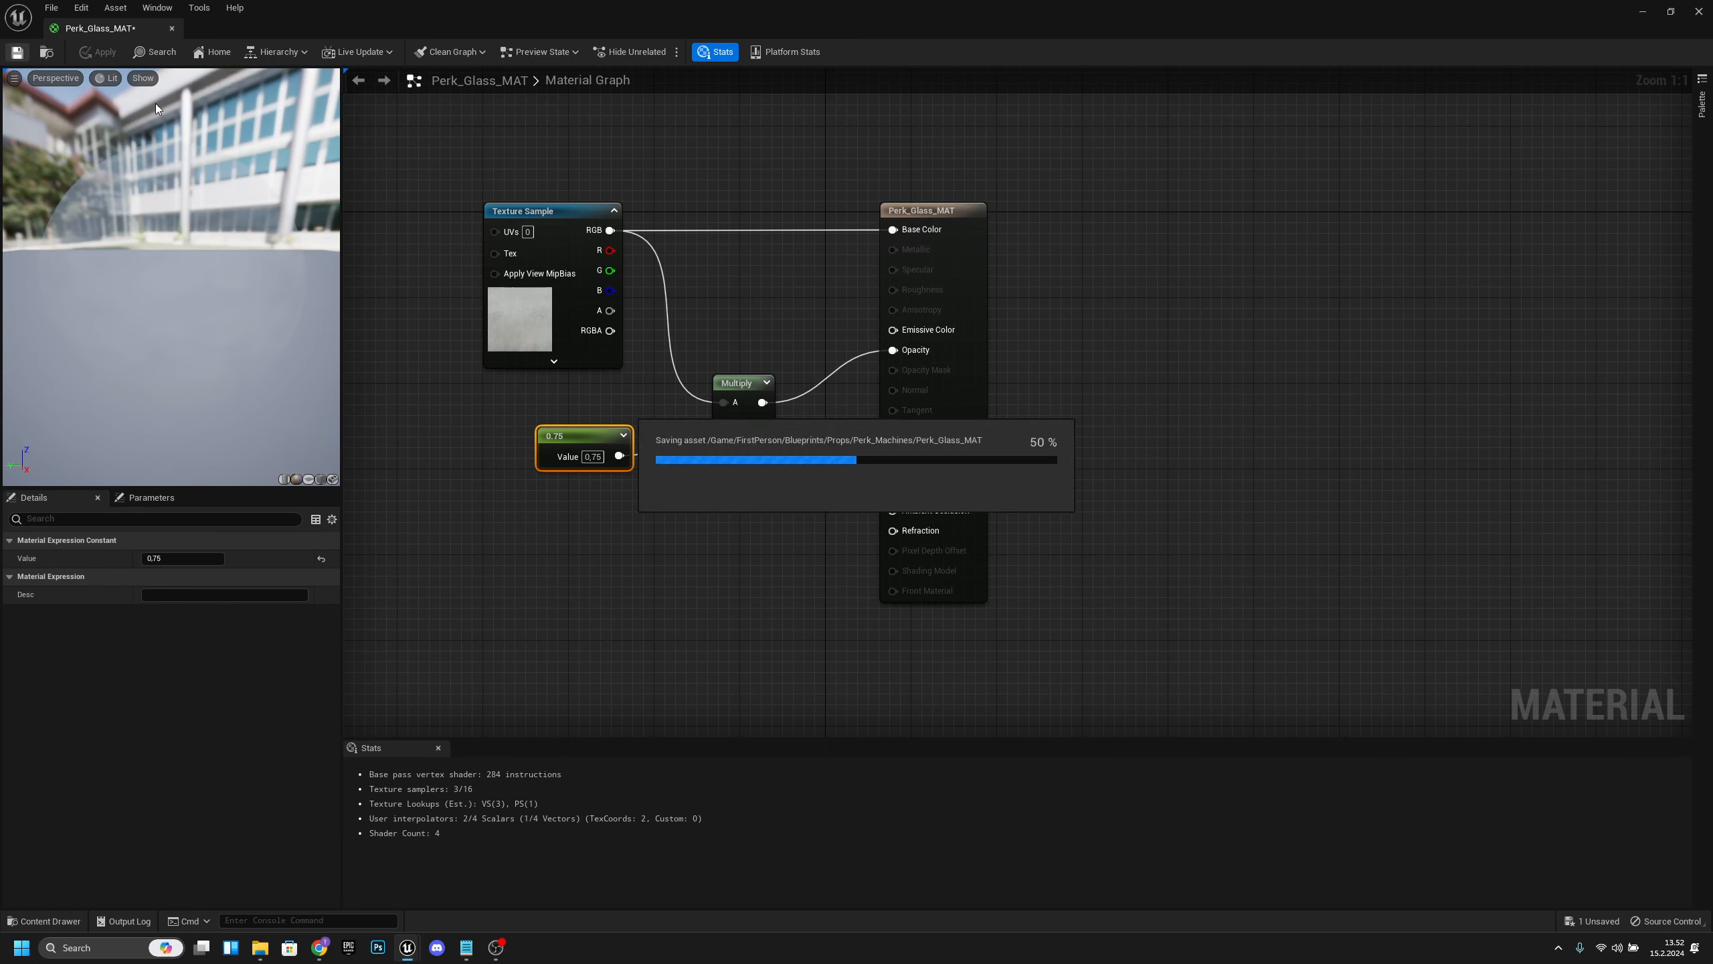
Close Perk_Glass_MAT, duplicate the Perk_Machine_Health_MAT material and name the copy Perk_Icon_MAT_1.
click(172, 29)
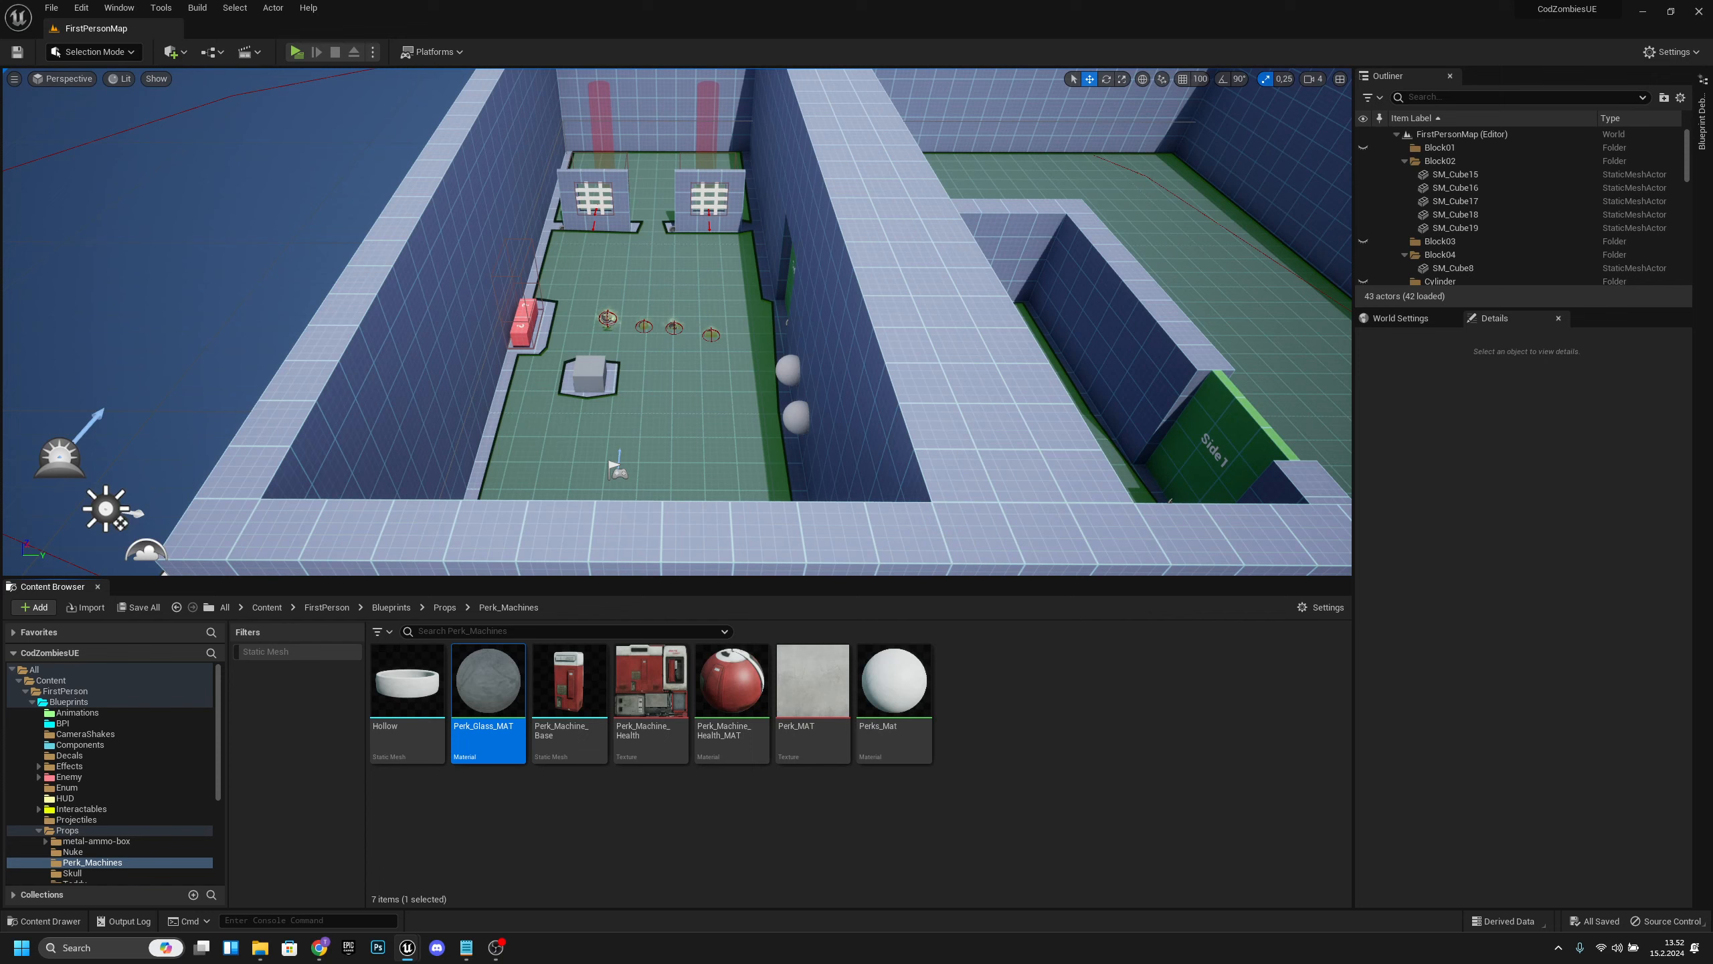
right_click(731, 724)
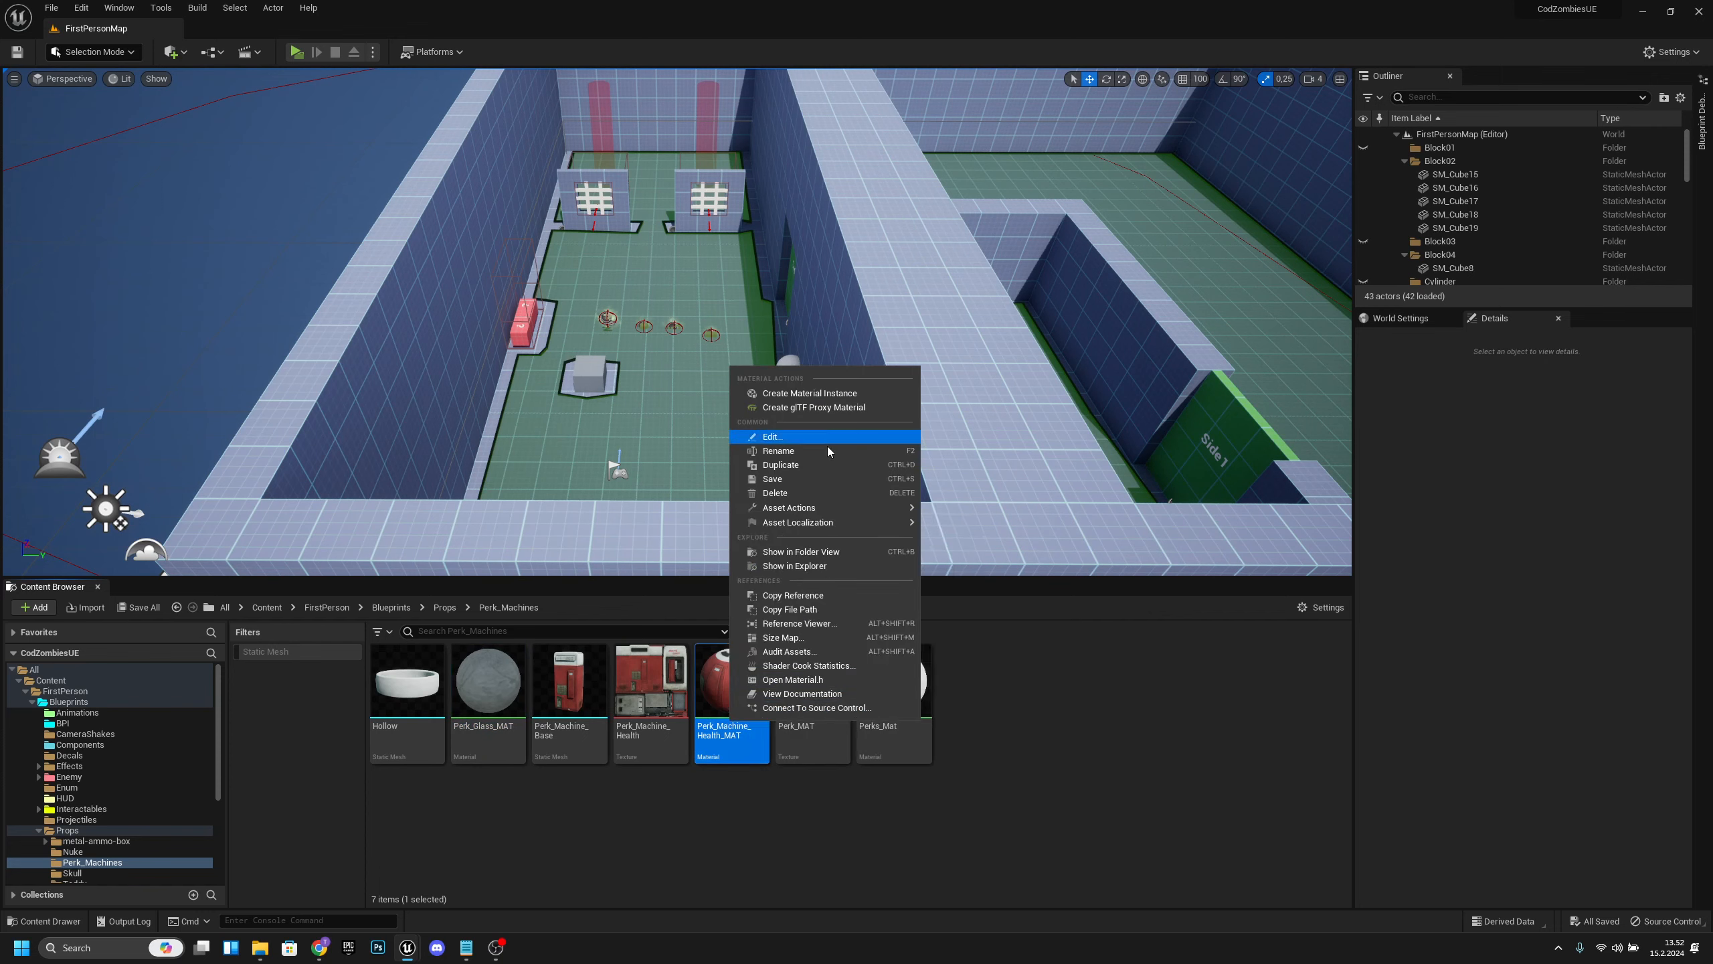
click(816, 466)
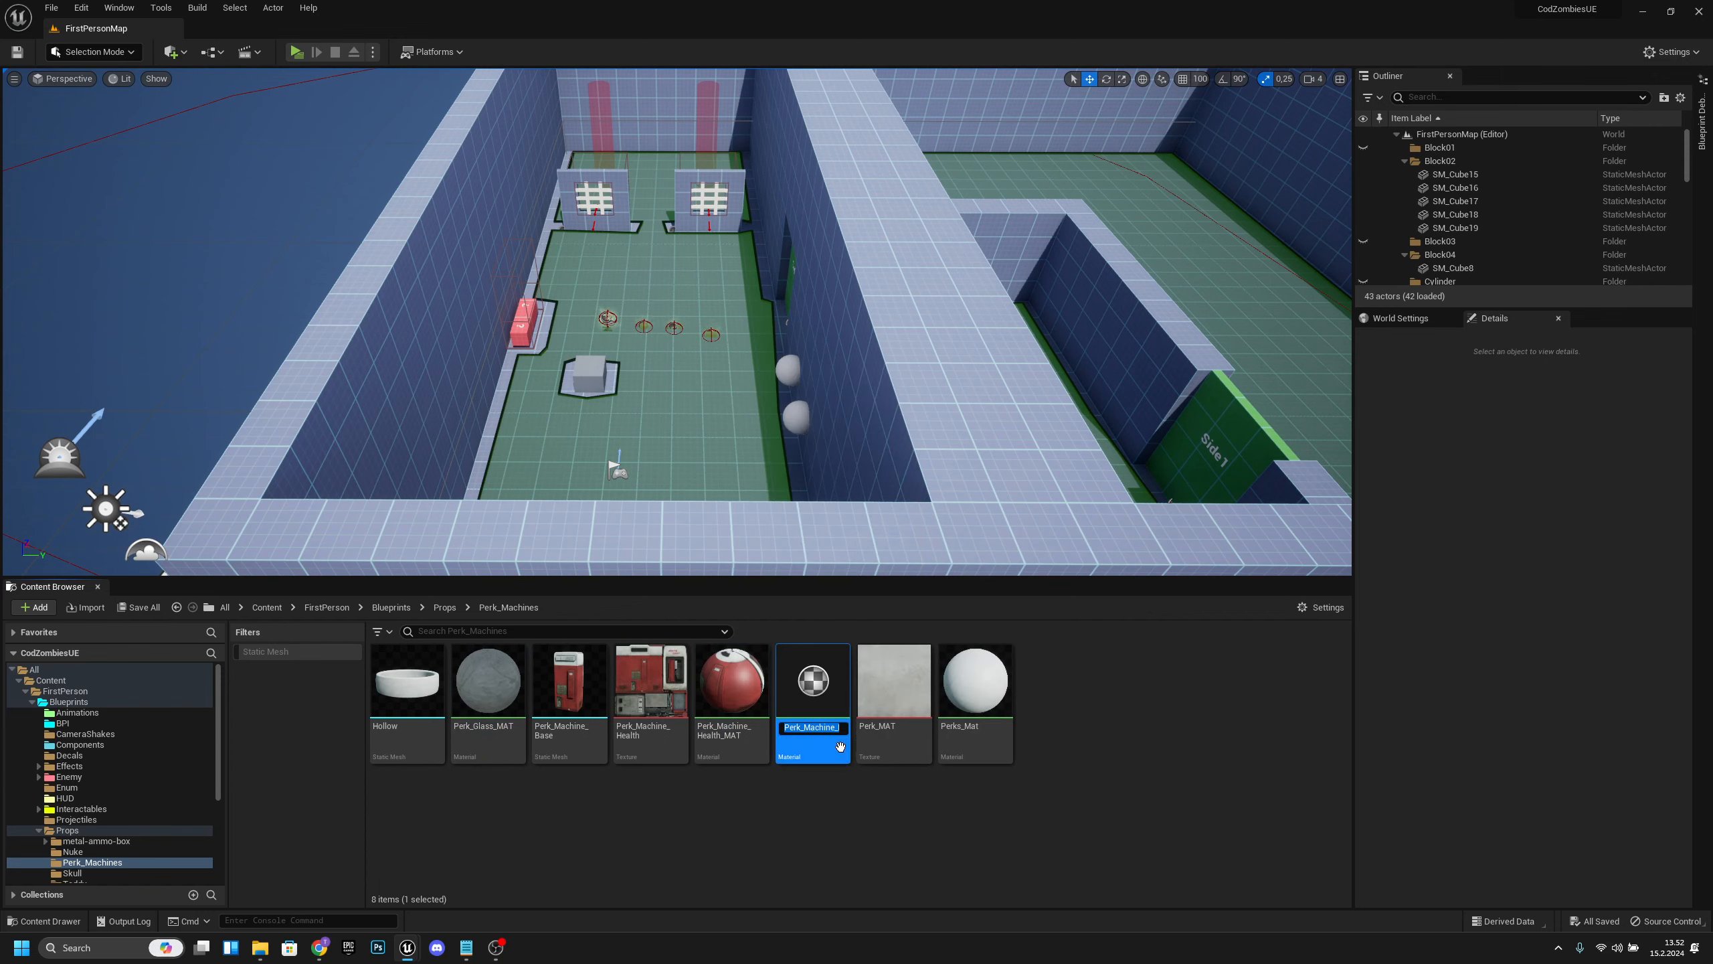
text(Perk_)
text(Icon_MAT)
text(_1)
key(Return)
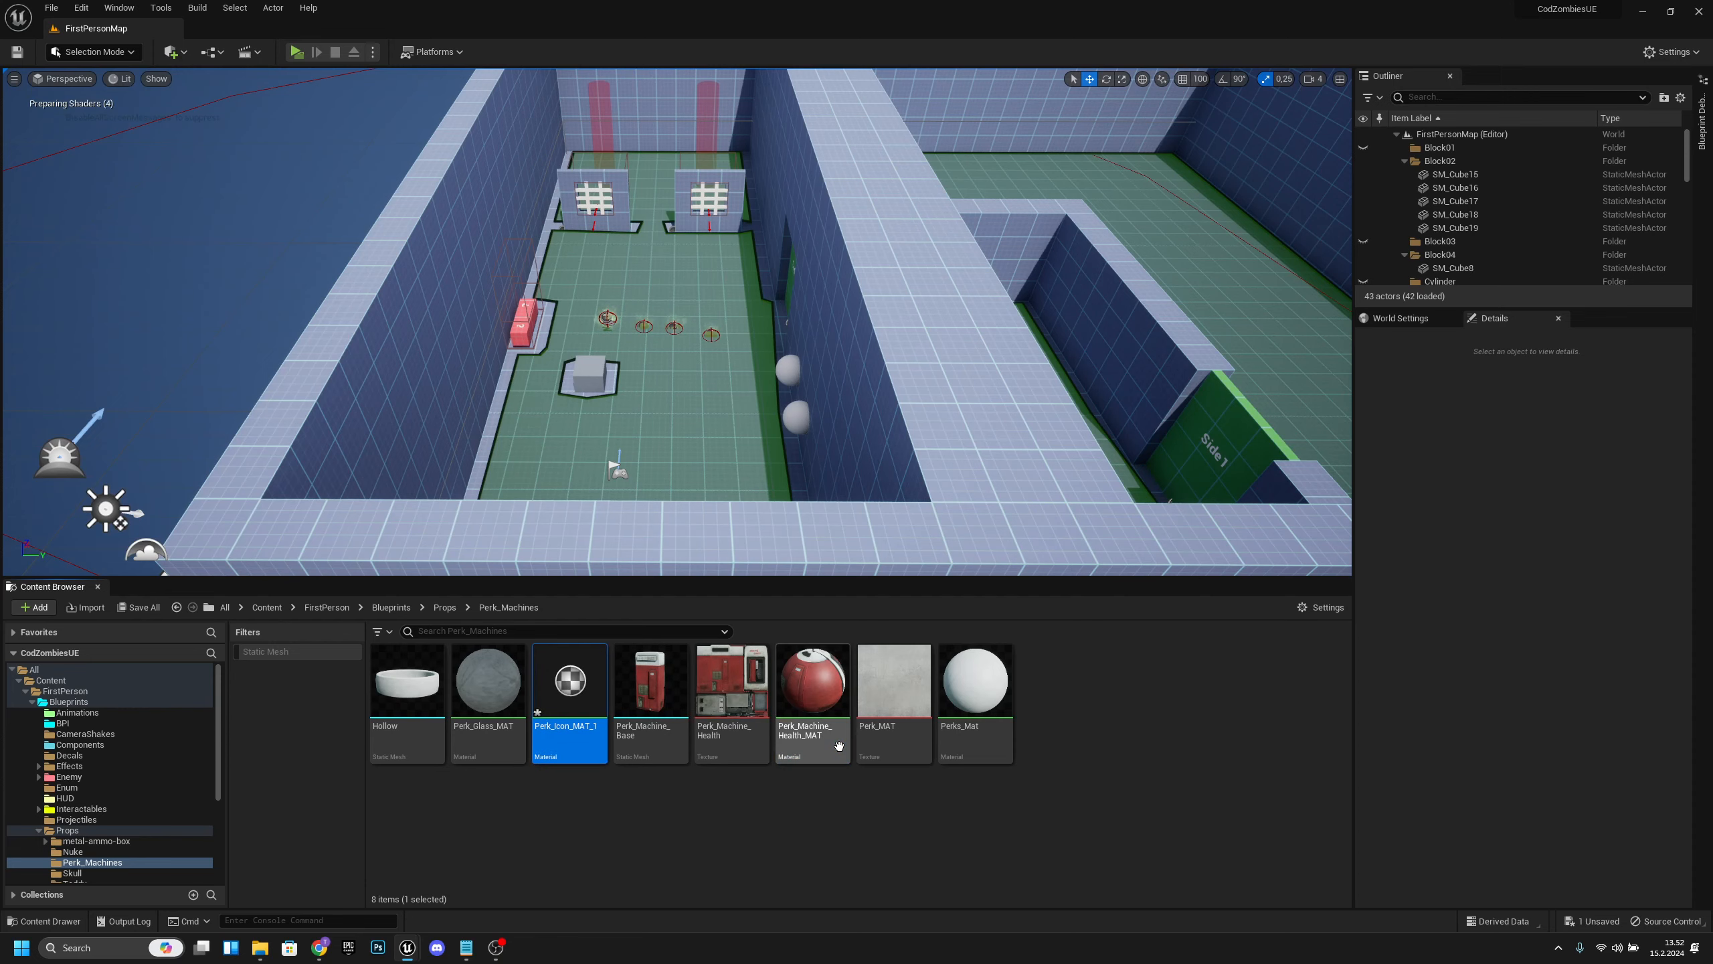
Change the Texture Sample in Perk_Icon_MAT_1 to Perk_Logo_Health, apply the change and close the material.
double_click(573, 677)
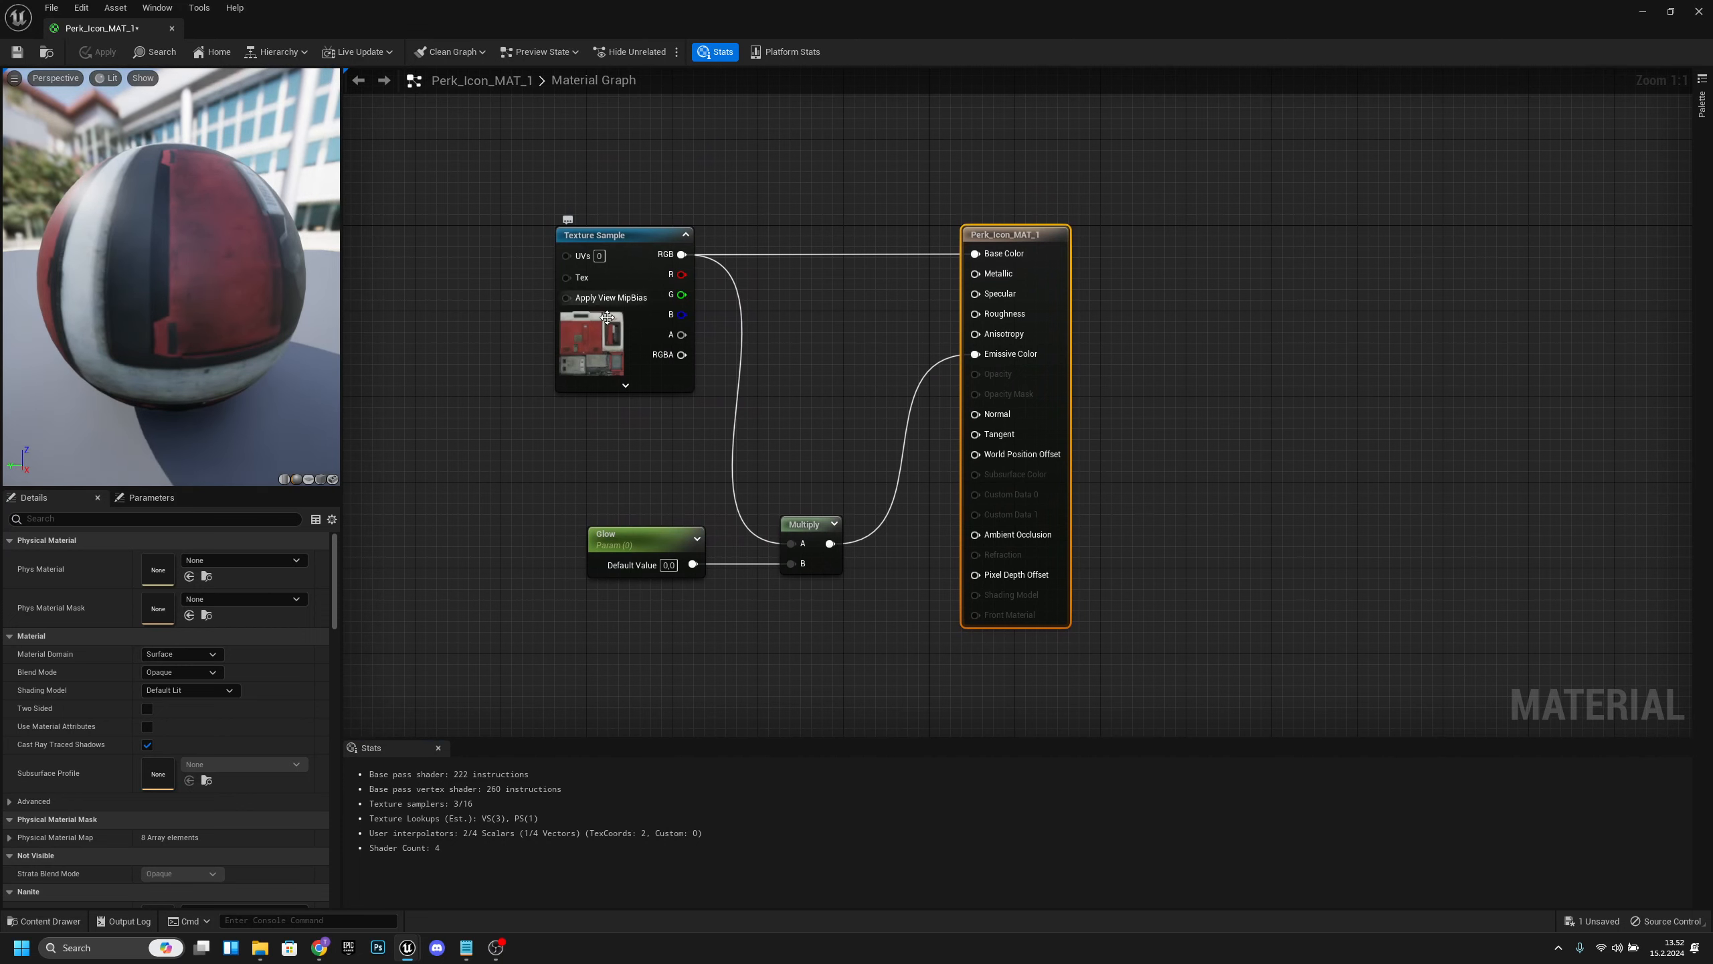
click(626, 246)
click(278, 666)
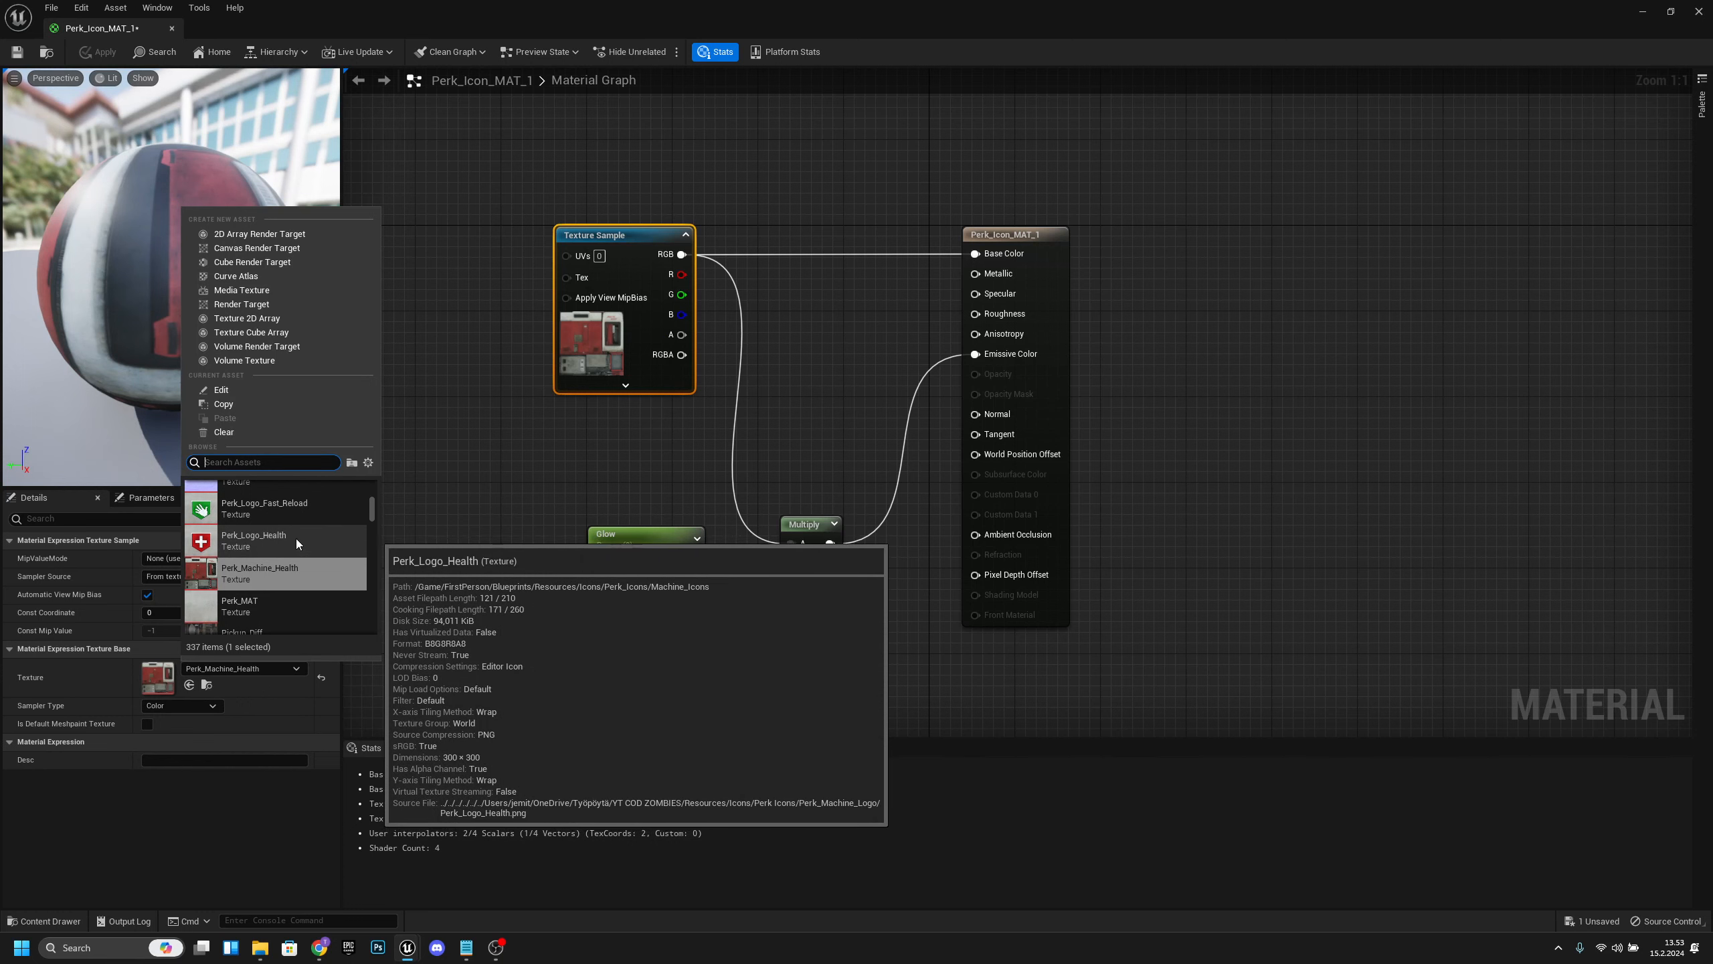
click(270, 541)
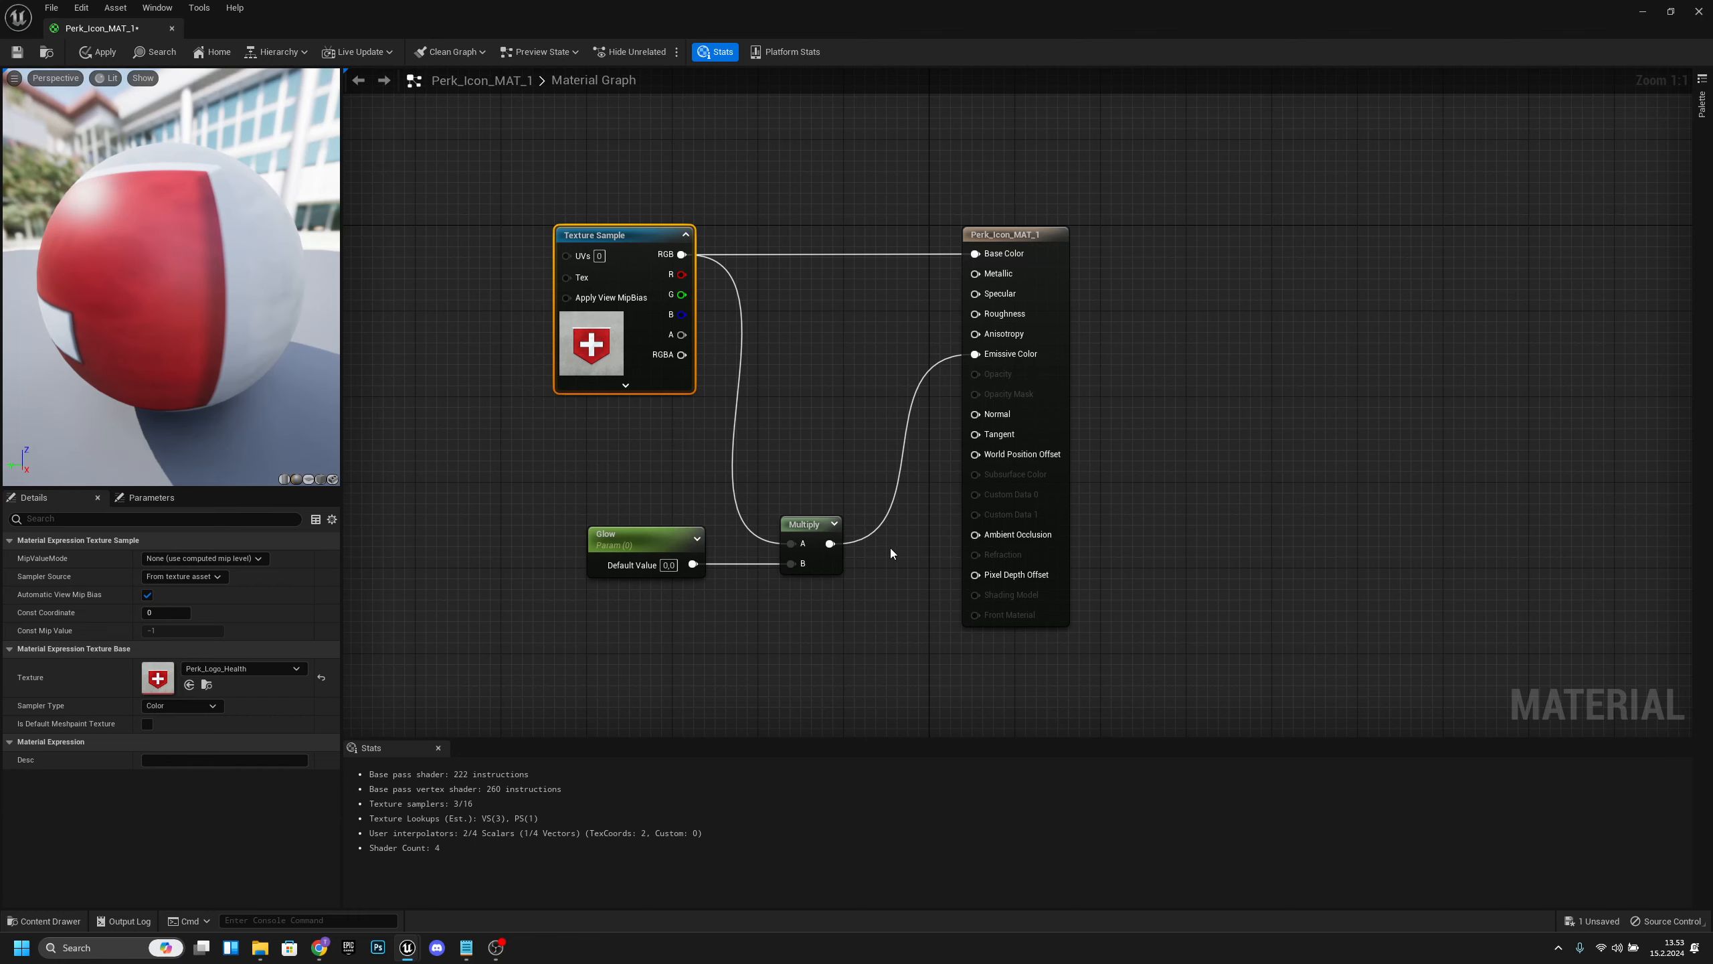
click(97, 53)
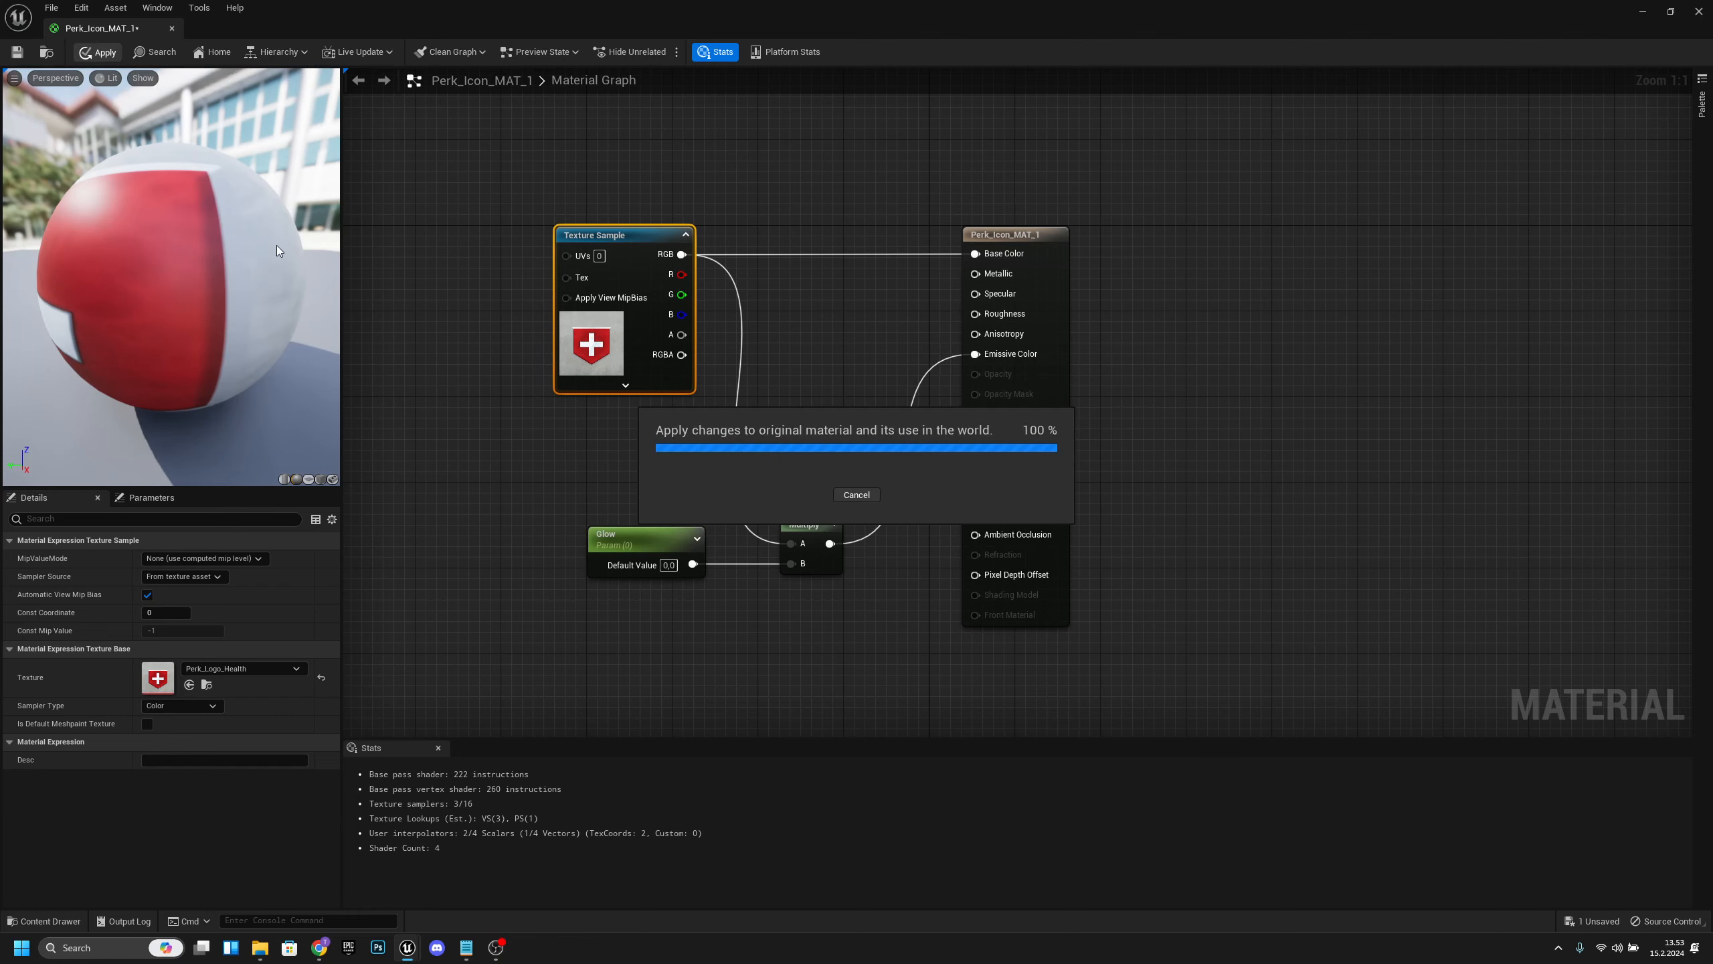
click(171, 27)
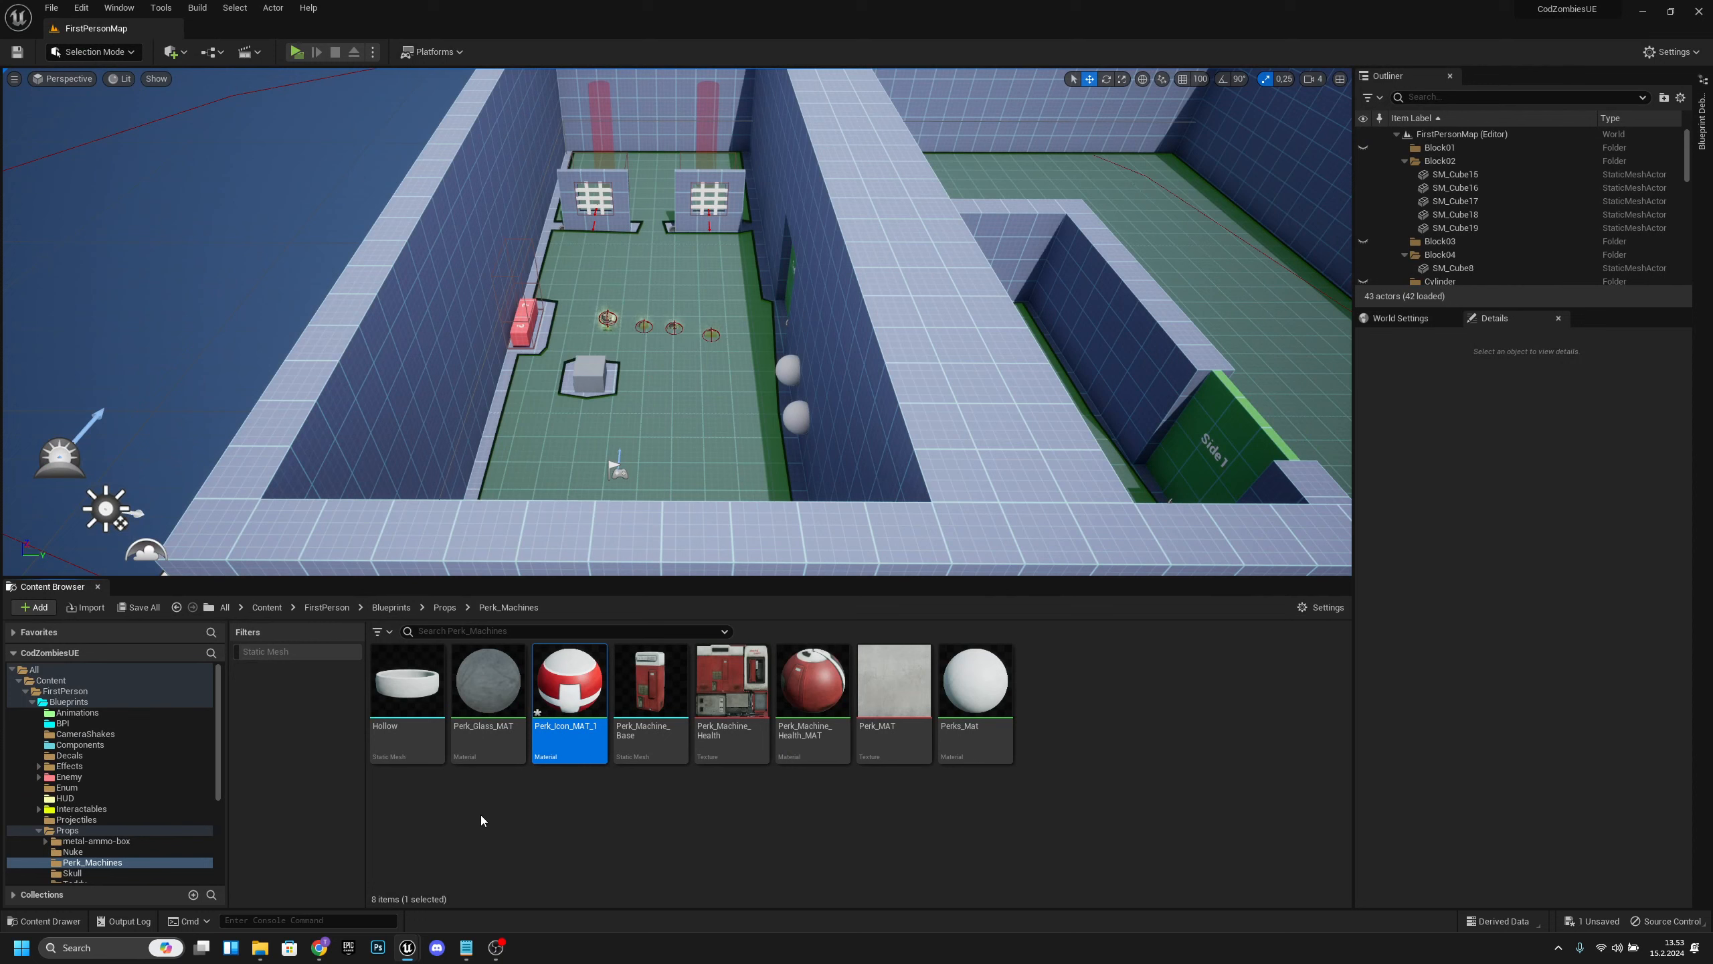
Create a new folder named Perks inside the Interactables folder.
click(81, 809)
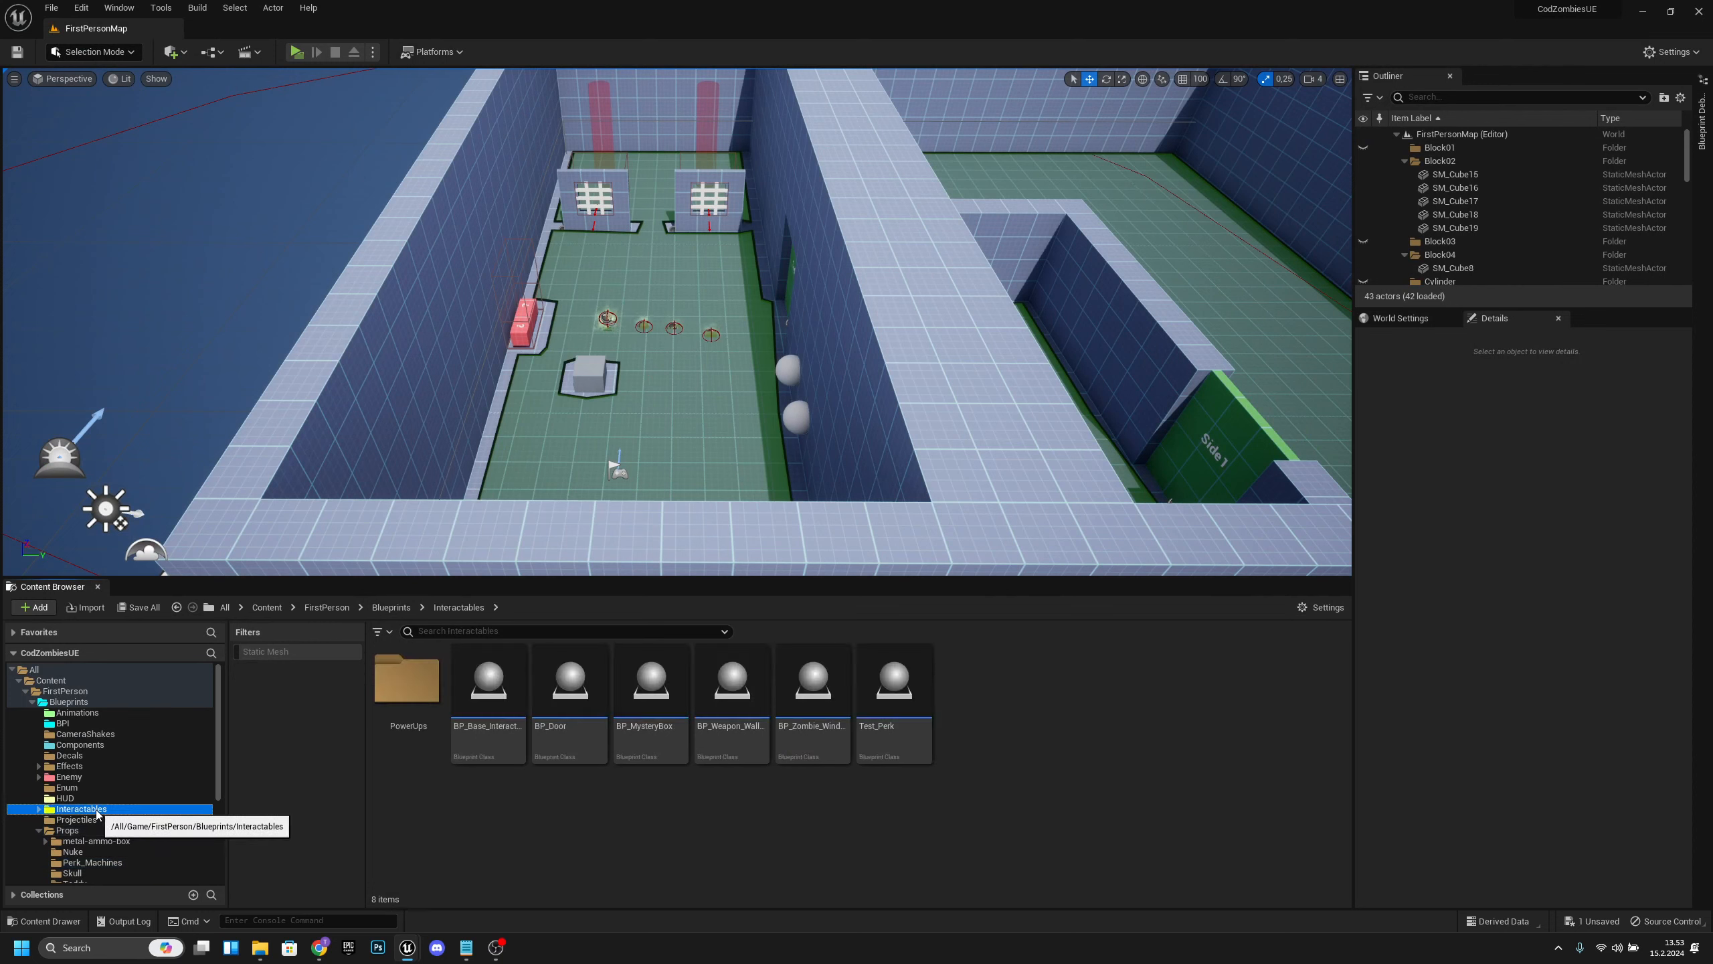
right_click(453, 804)
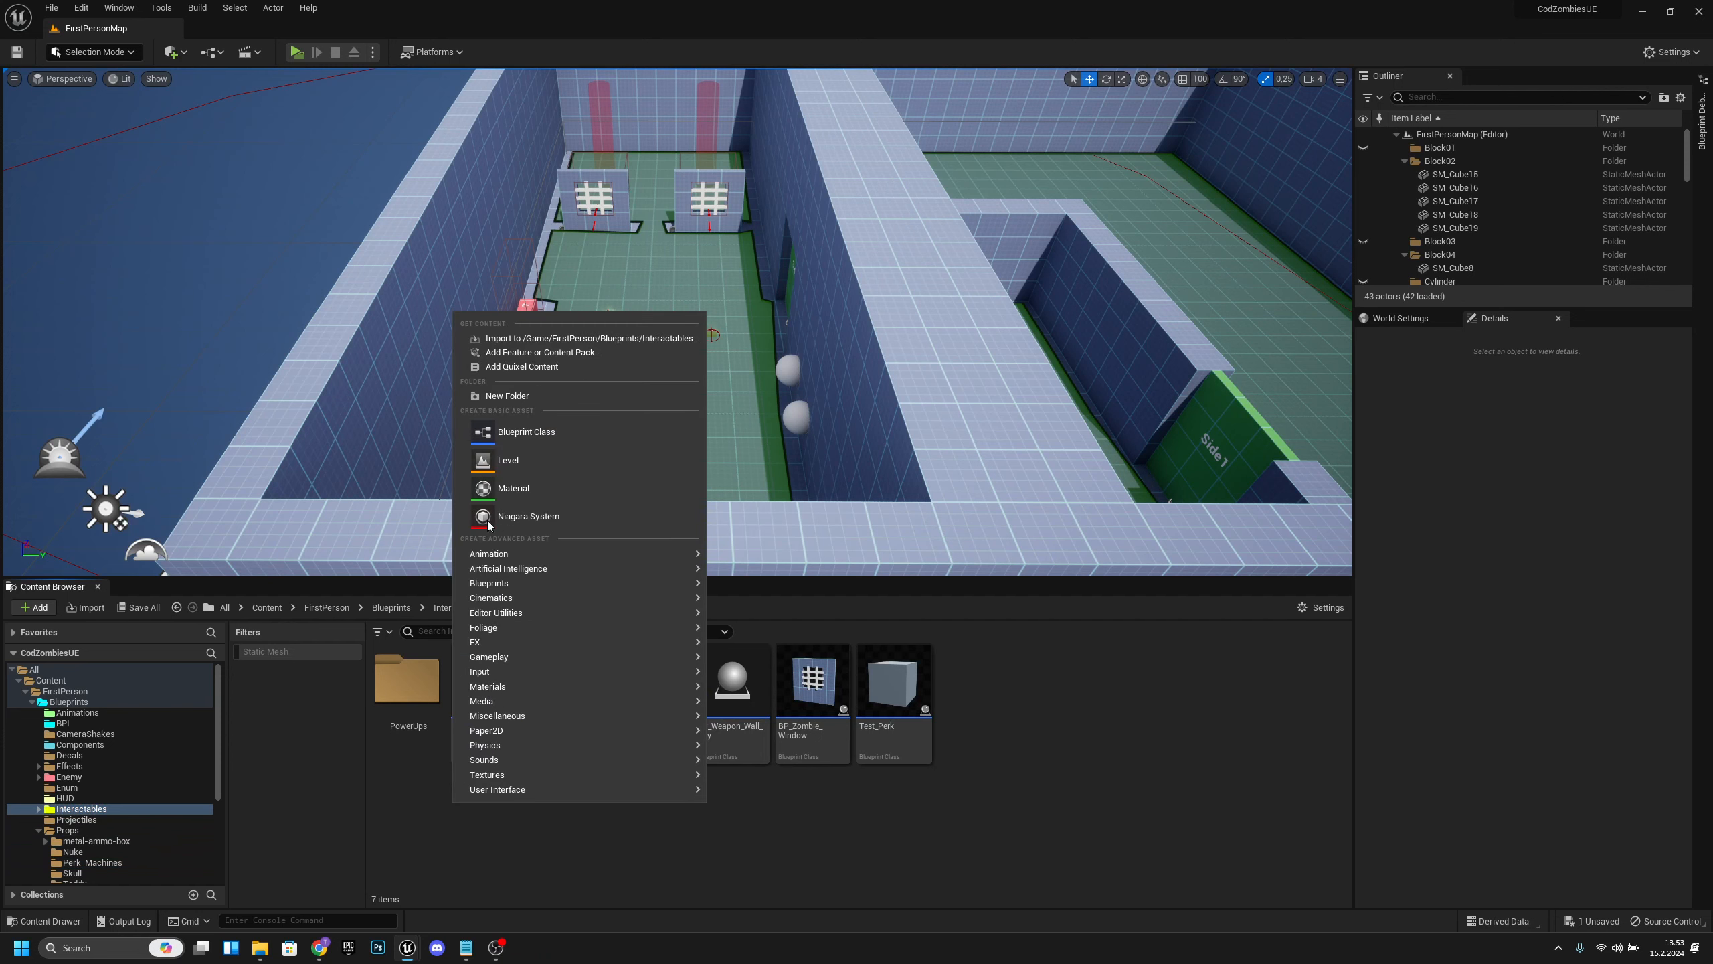
click(507, 396)
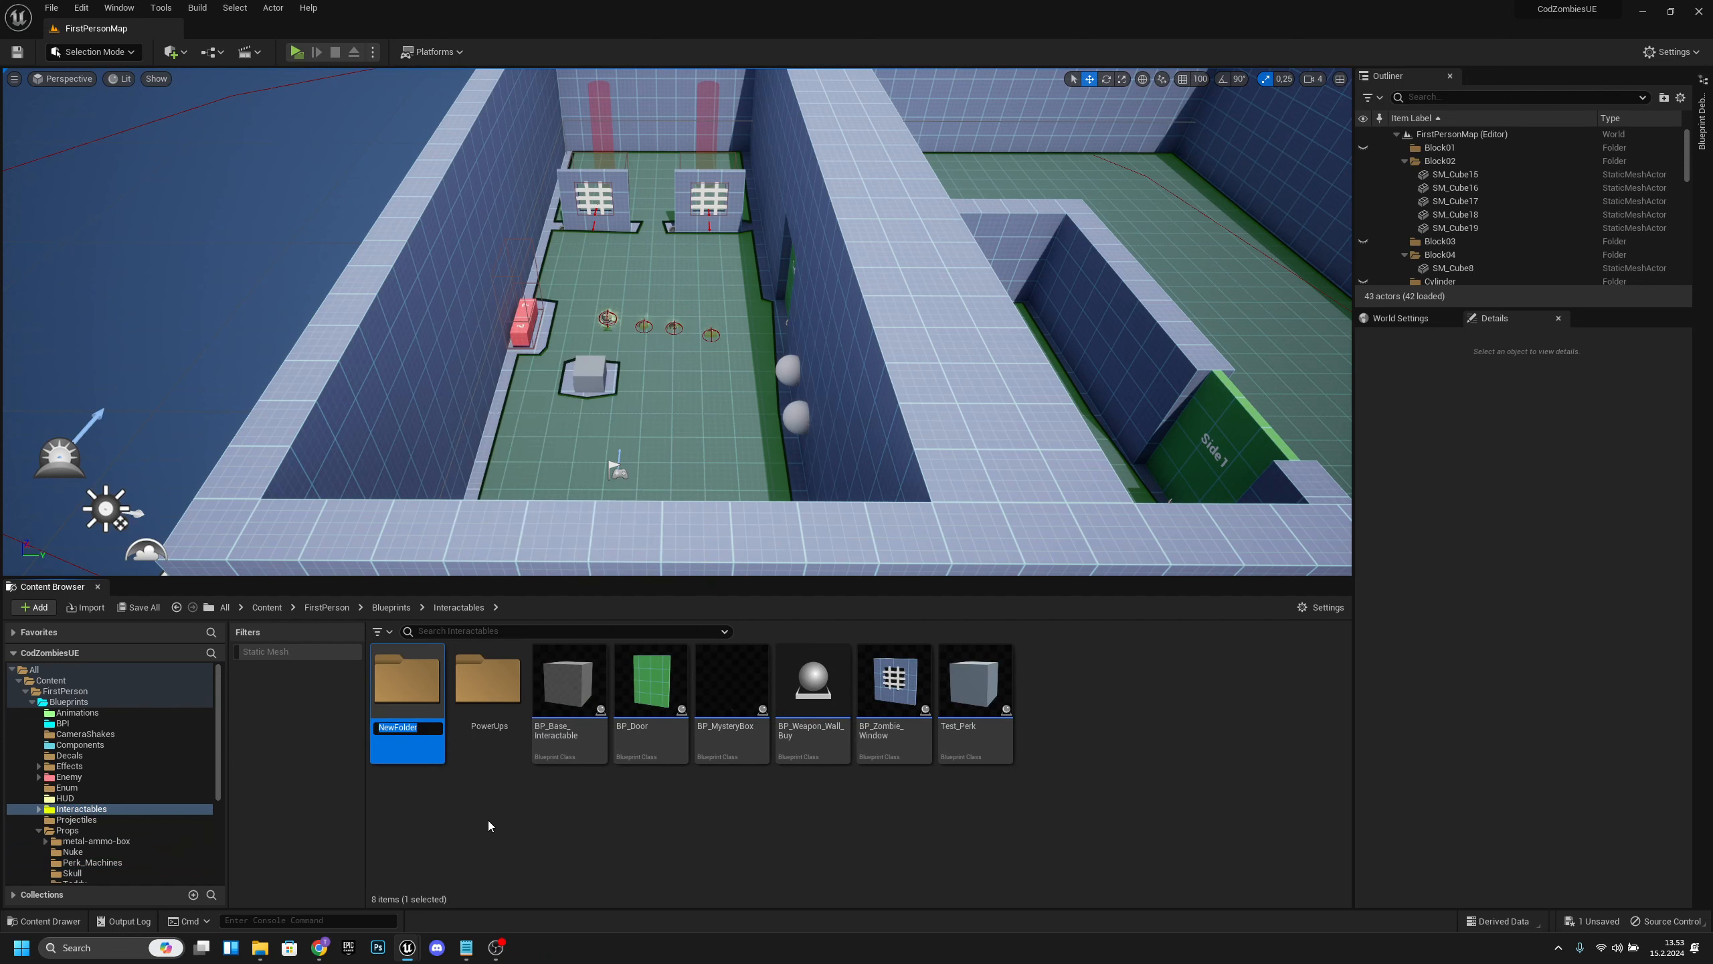
text(Perks)
key(Return)
click(698, 859)
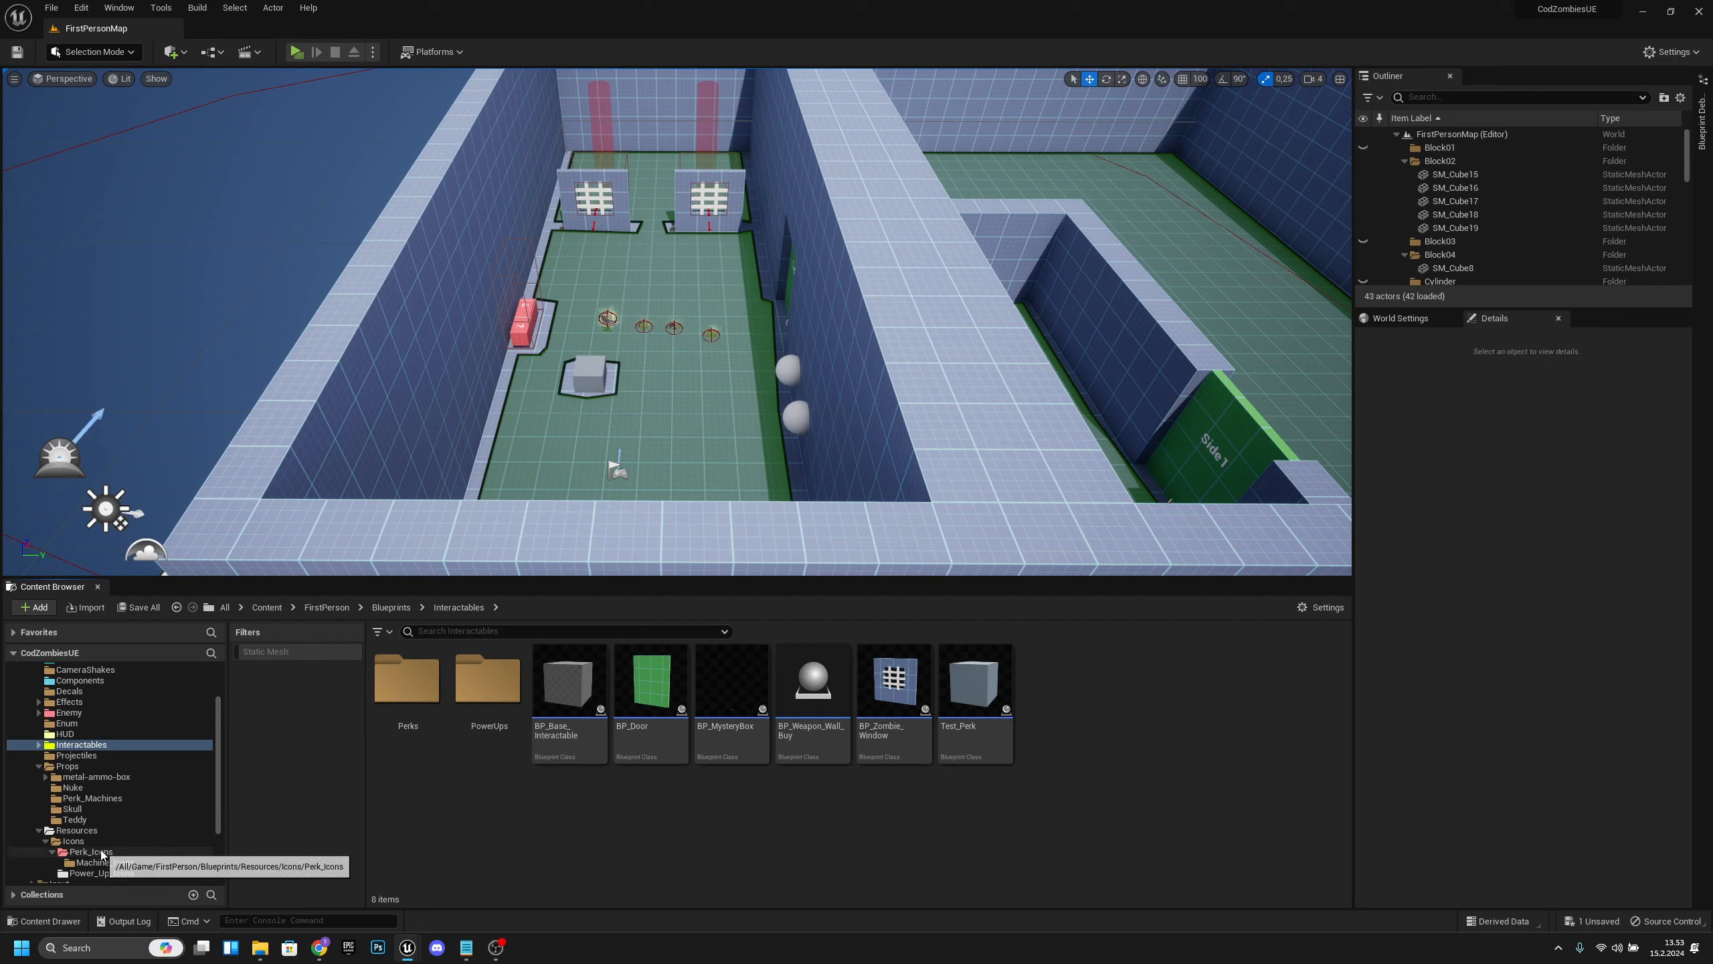
Set the Perks folder's color to light red and the PowerUps folder's color to white.
right_click(405, 686)
mouse_move(493, 476)
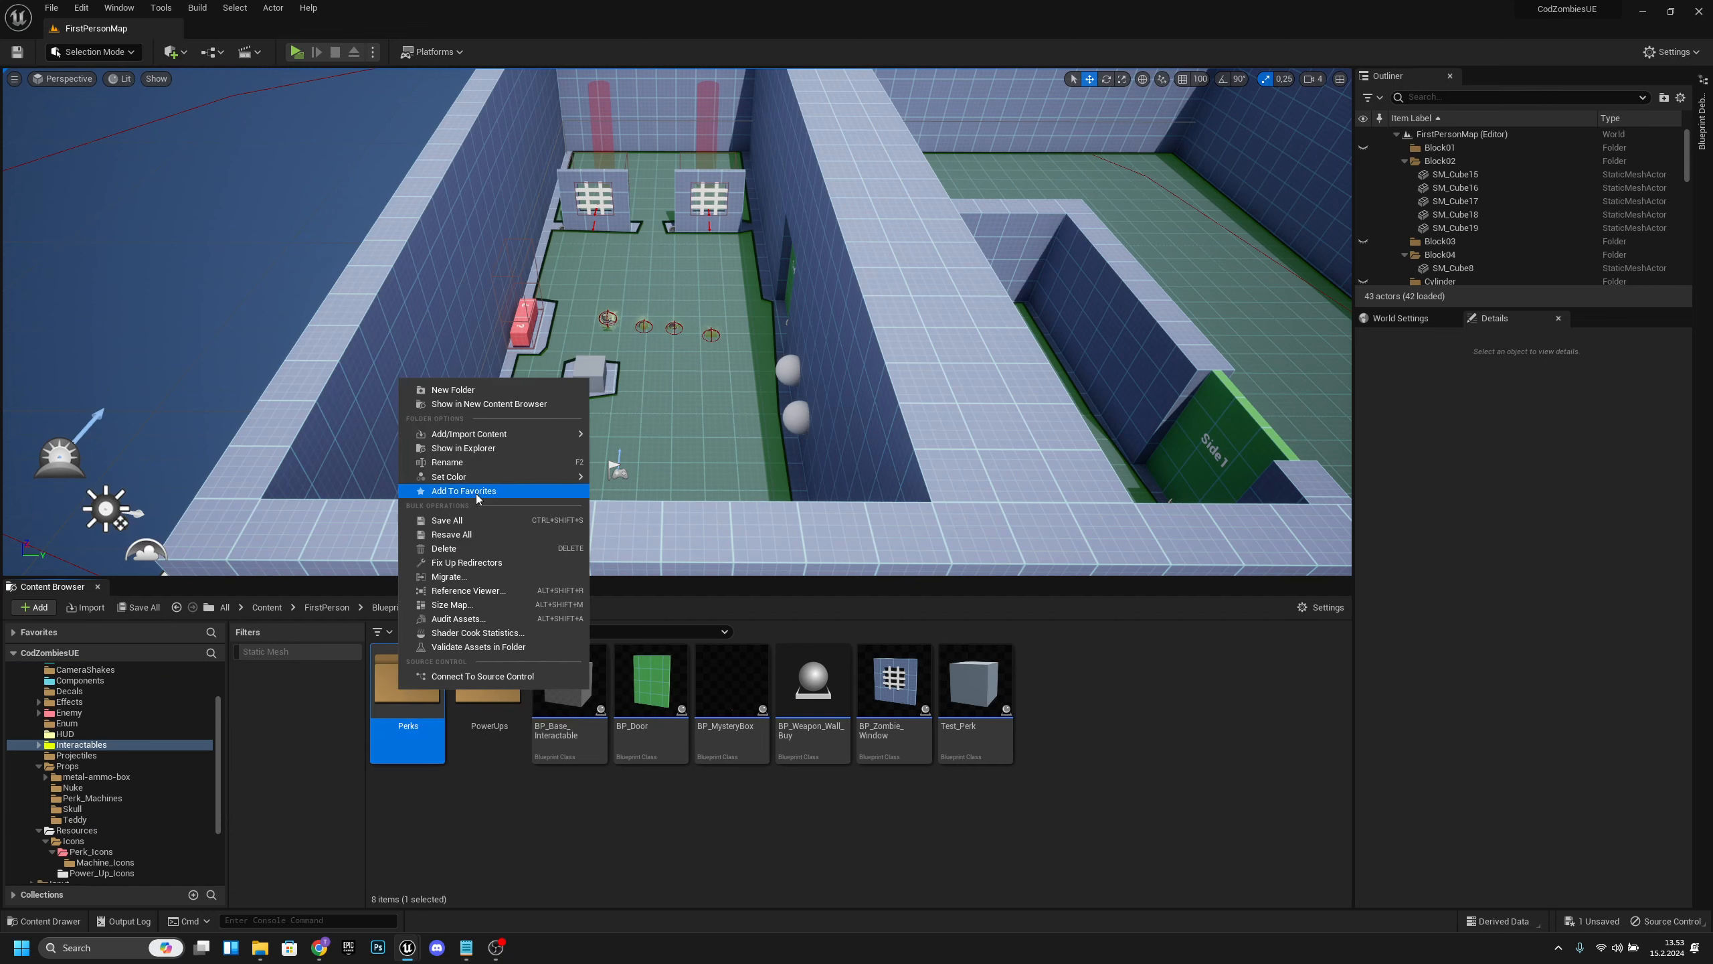
click(619, 592)
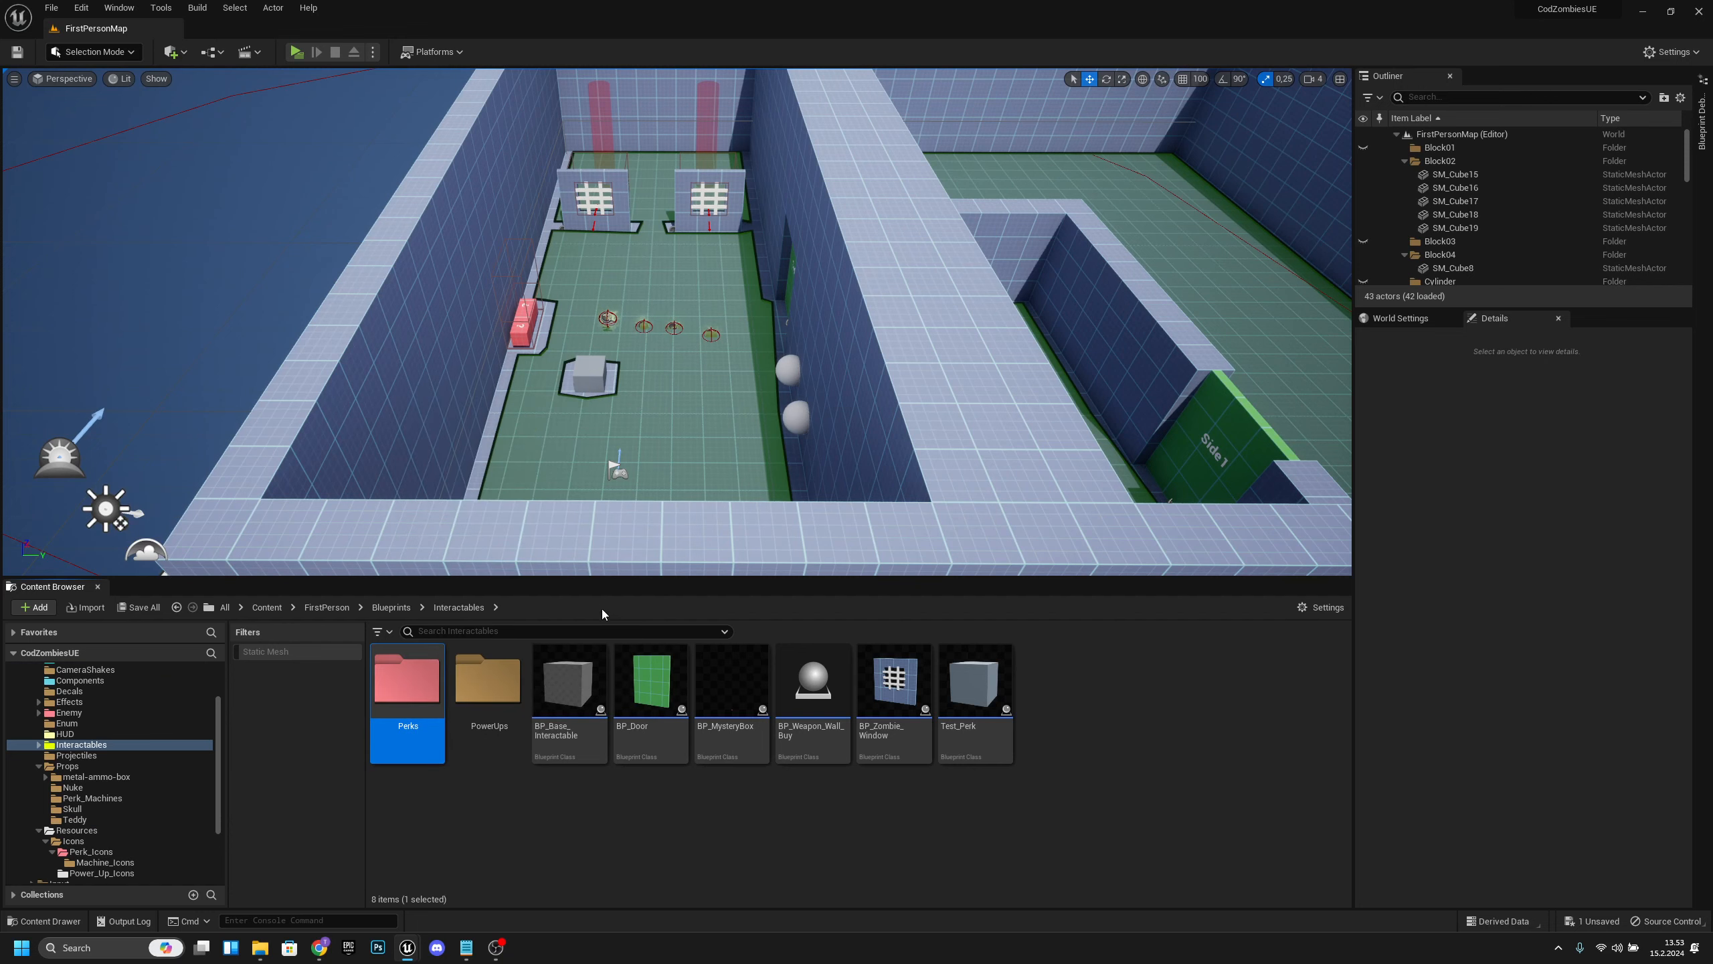
right_click(485, 682)
mouse_move(579, 491)
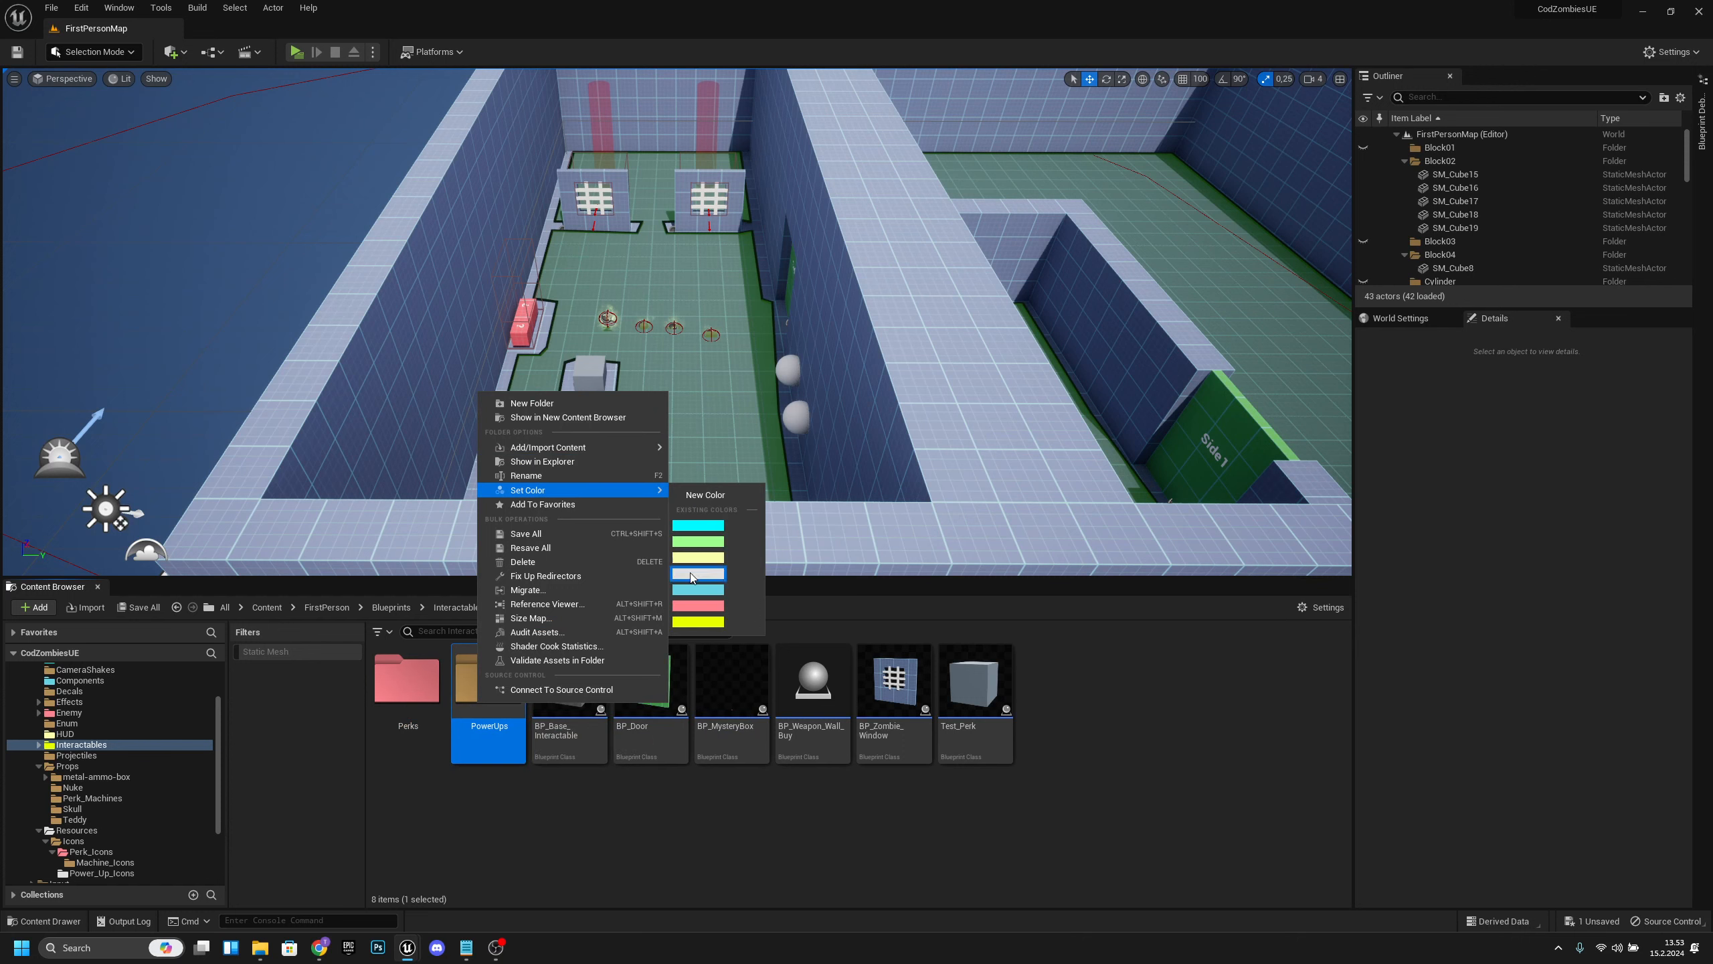
click(686, 575)
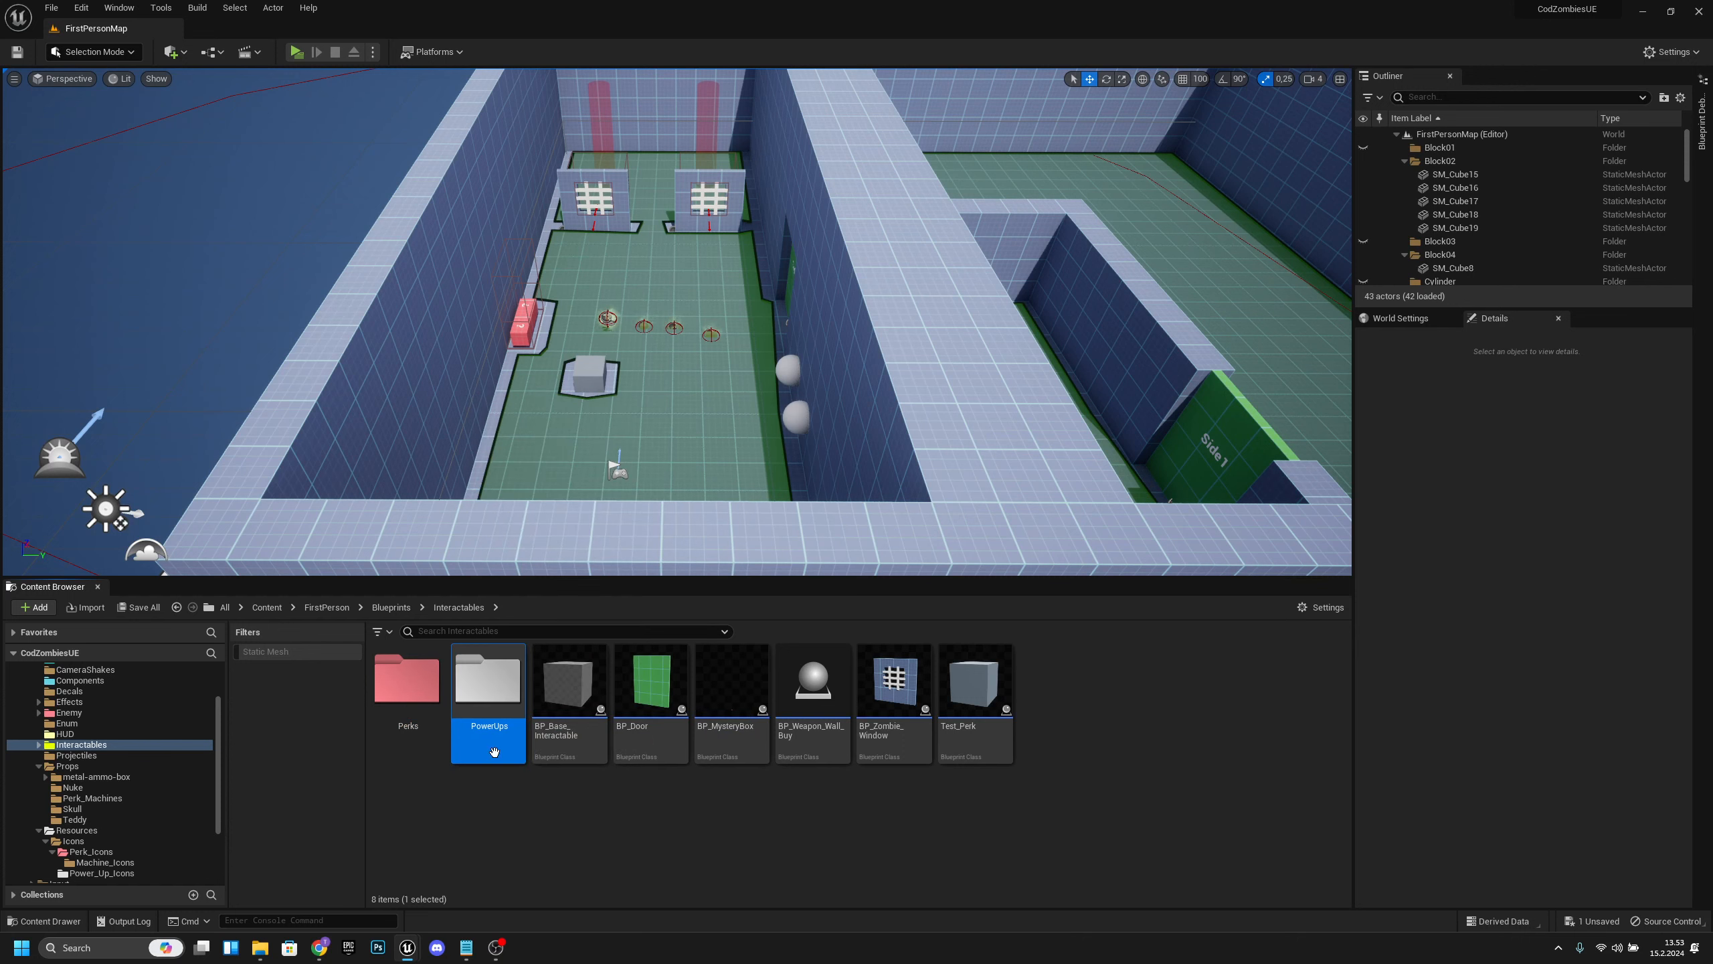
click(553, 815)
Move the Test_Perk blueprint from Interactables into the Perks folder and open that folder.
double_click(409, 682)
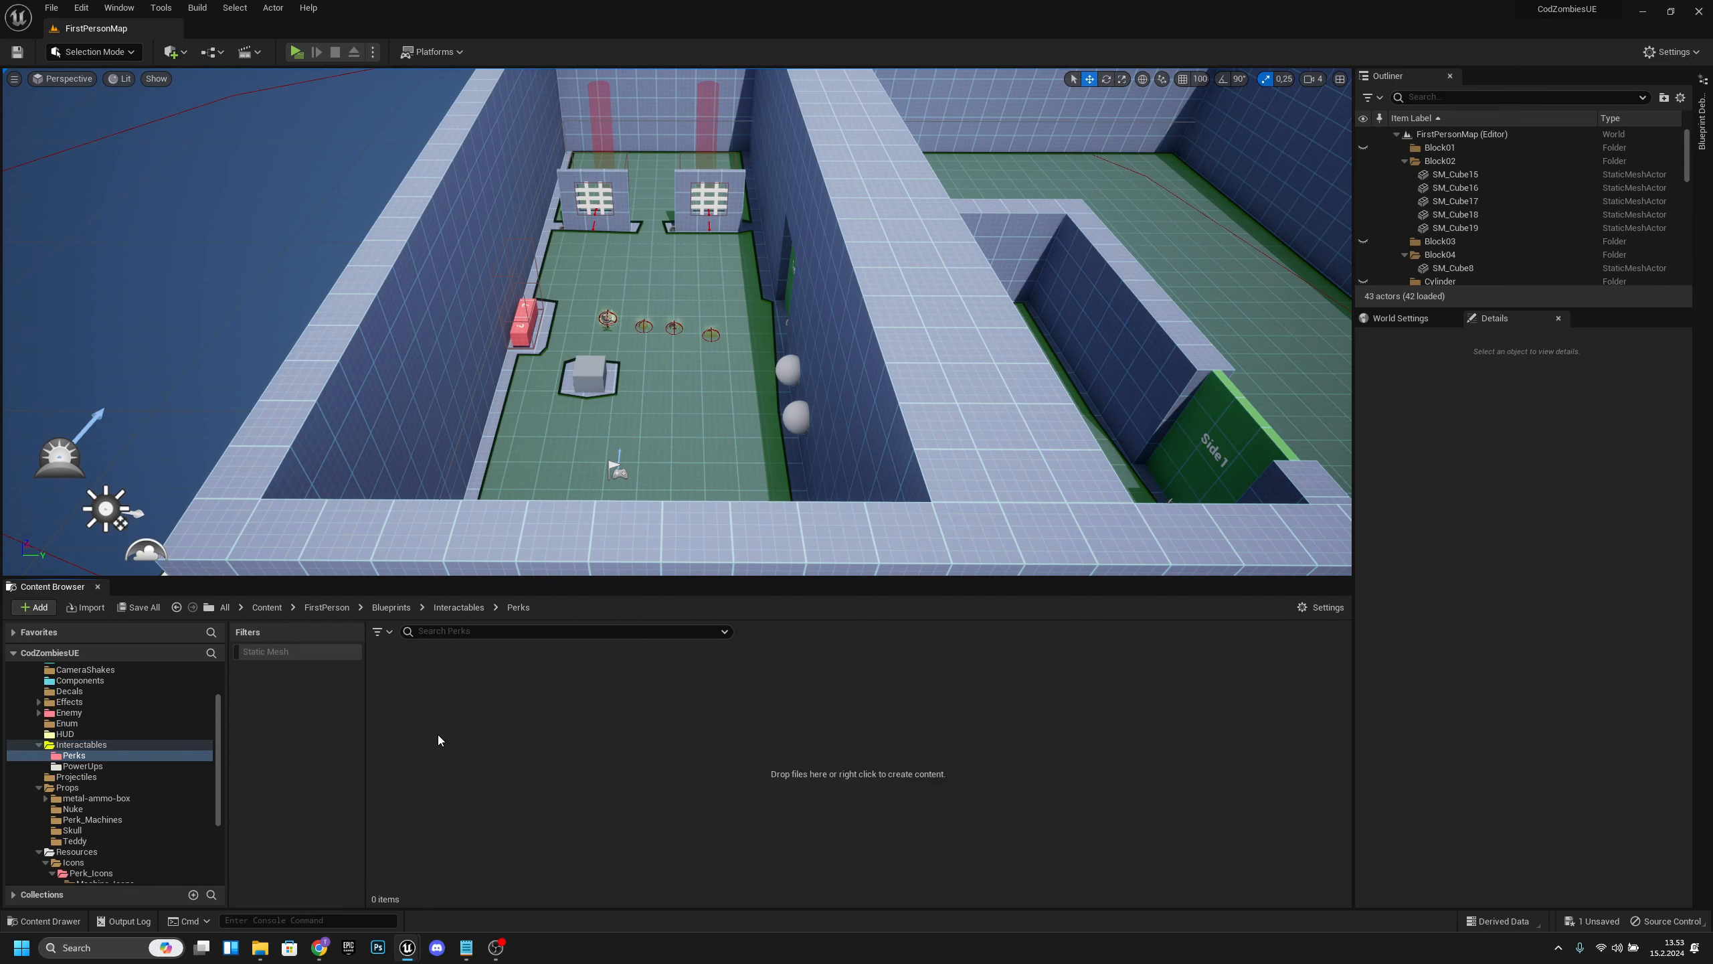
click(458, 607)
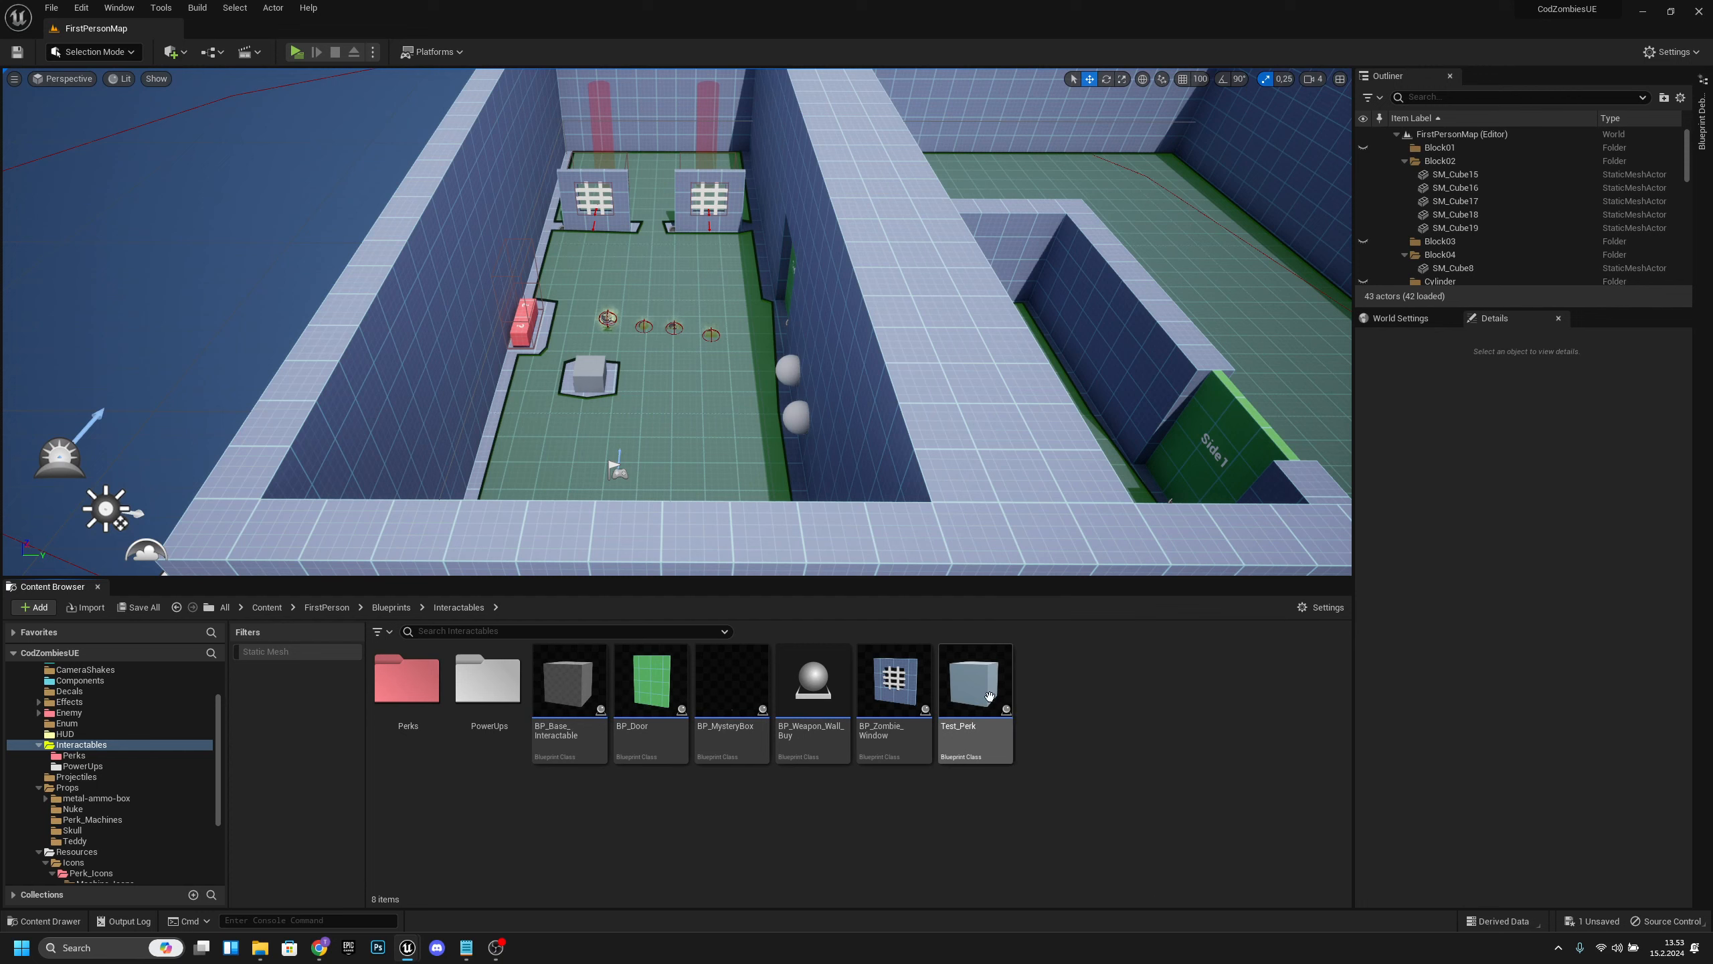
drag(989, 697, 407, 702)
click(438, 721)
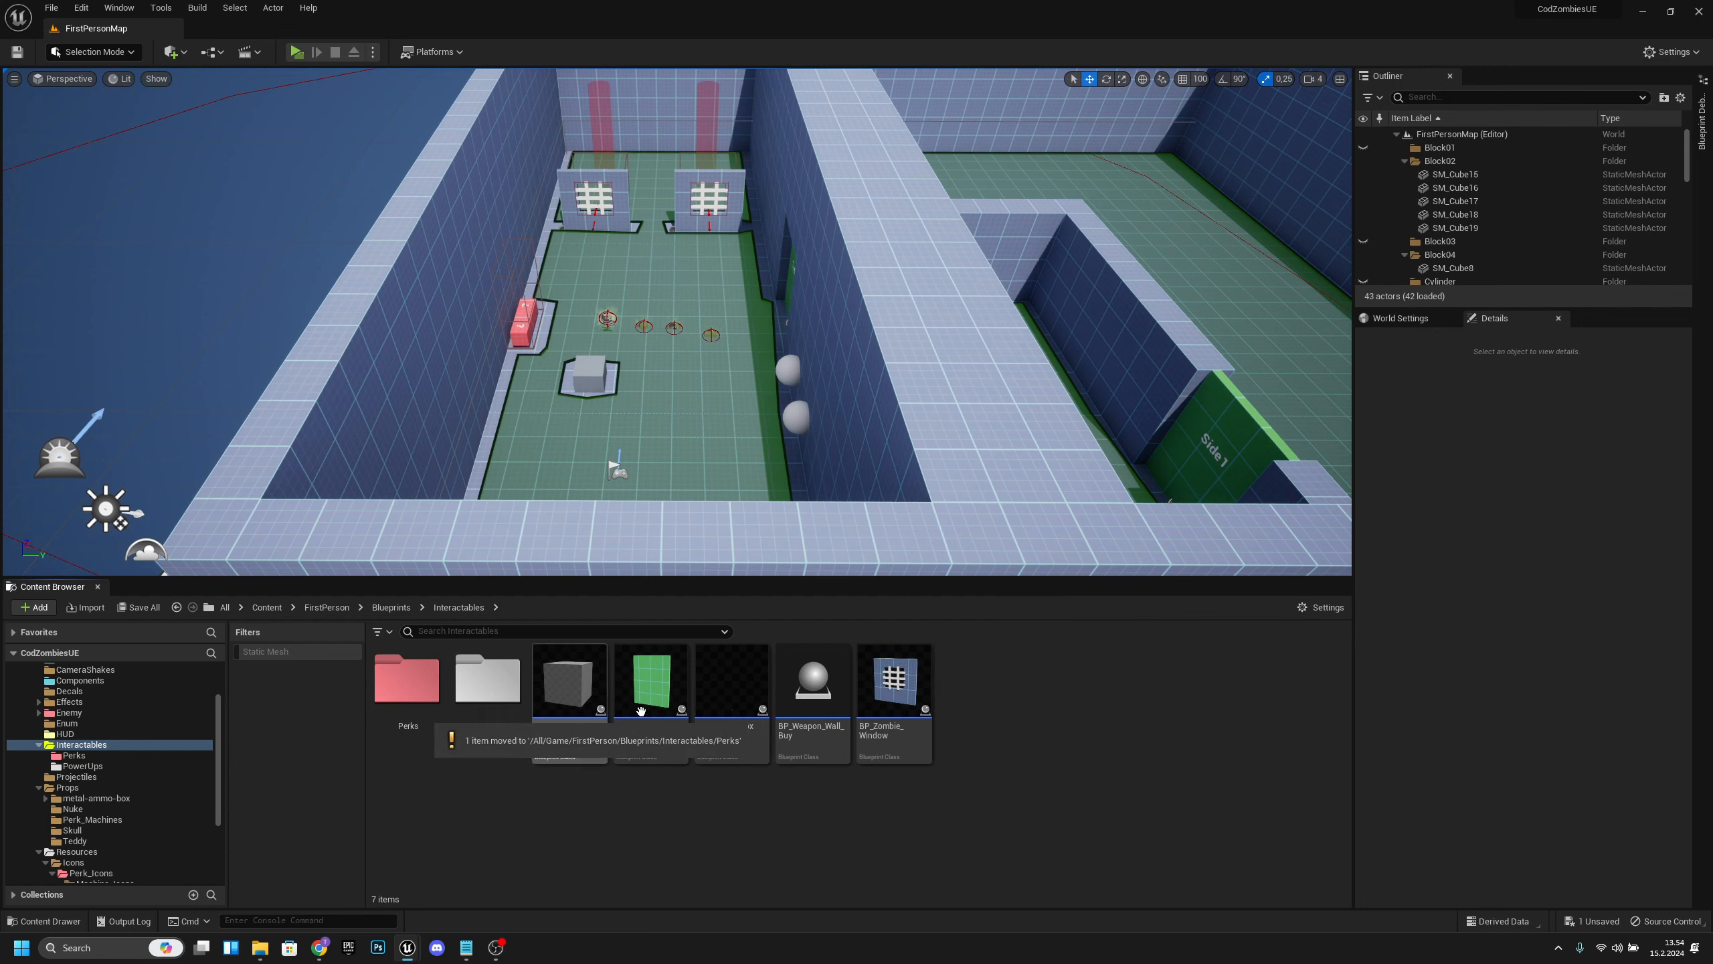
double_click(381, 686)
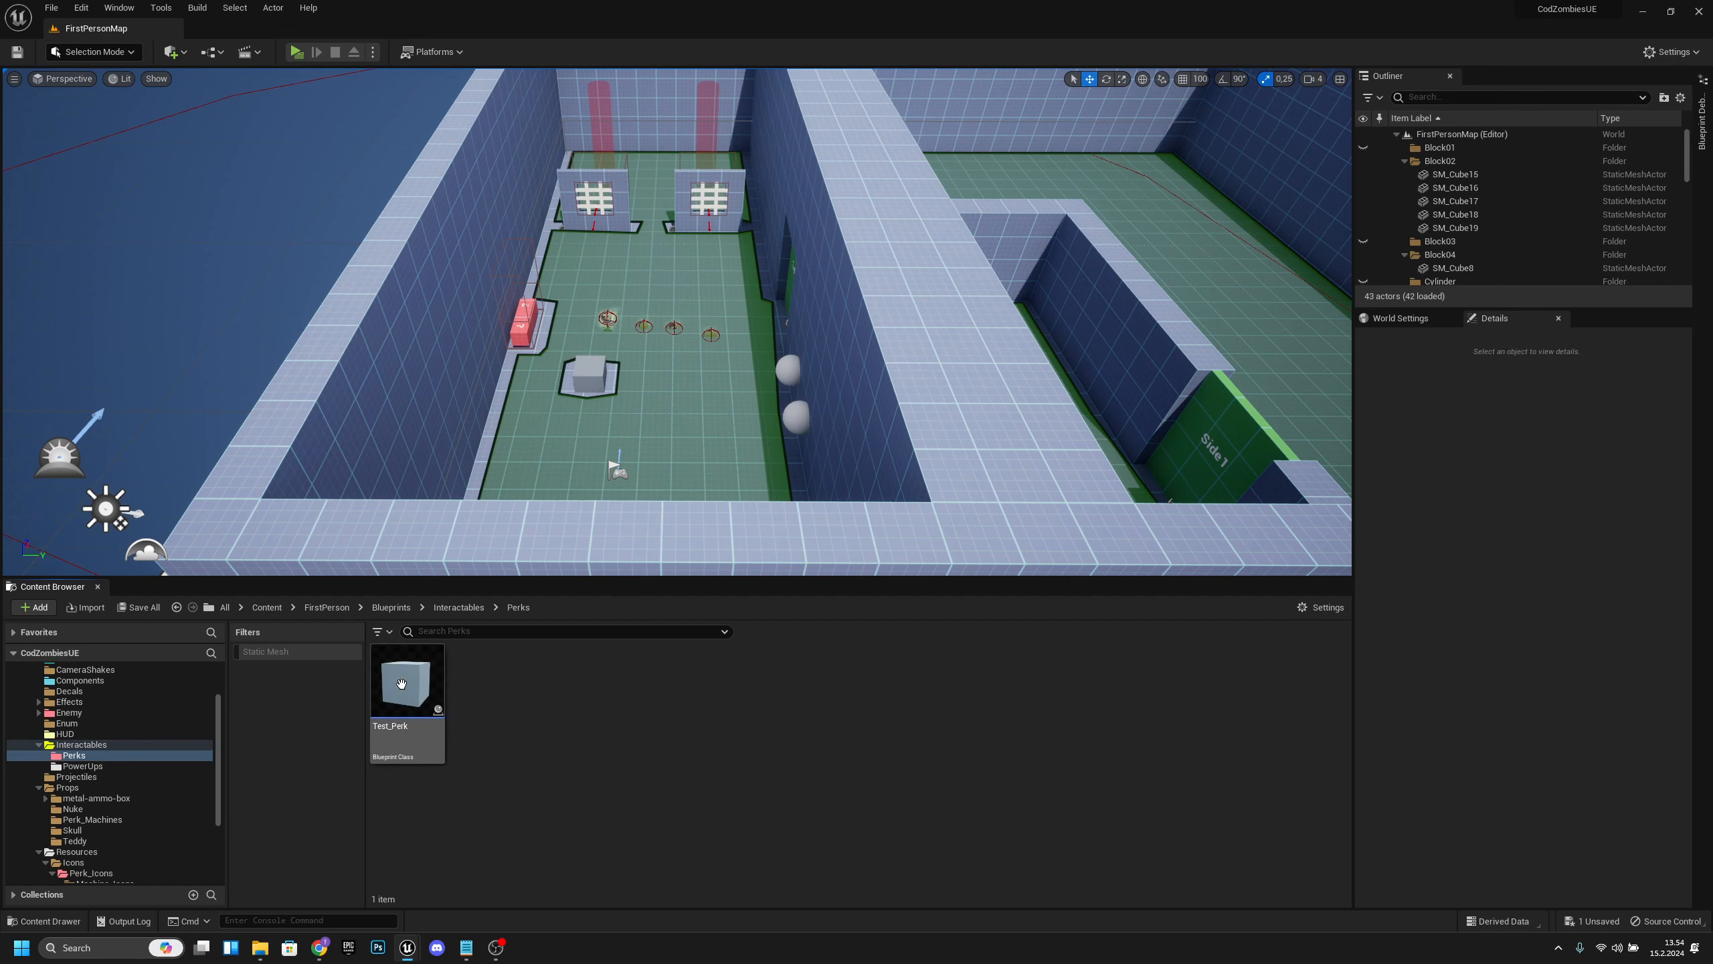
Rename the Test_Perk blueprint as Perk_Machine and save all changed assets.
click(417, 698)
key(F2)
text(Perk_Machine)
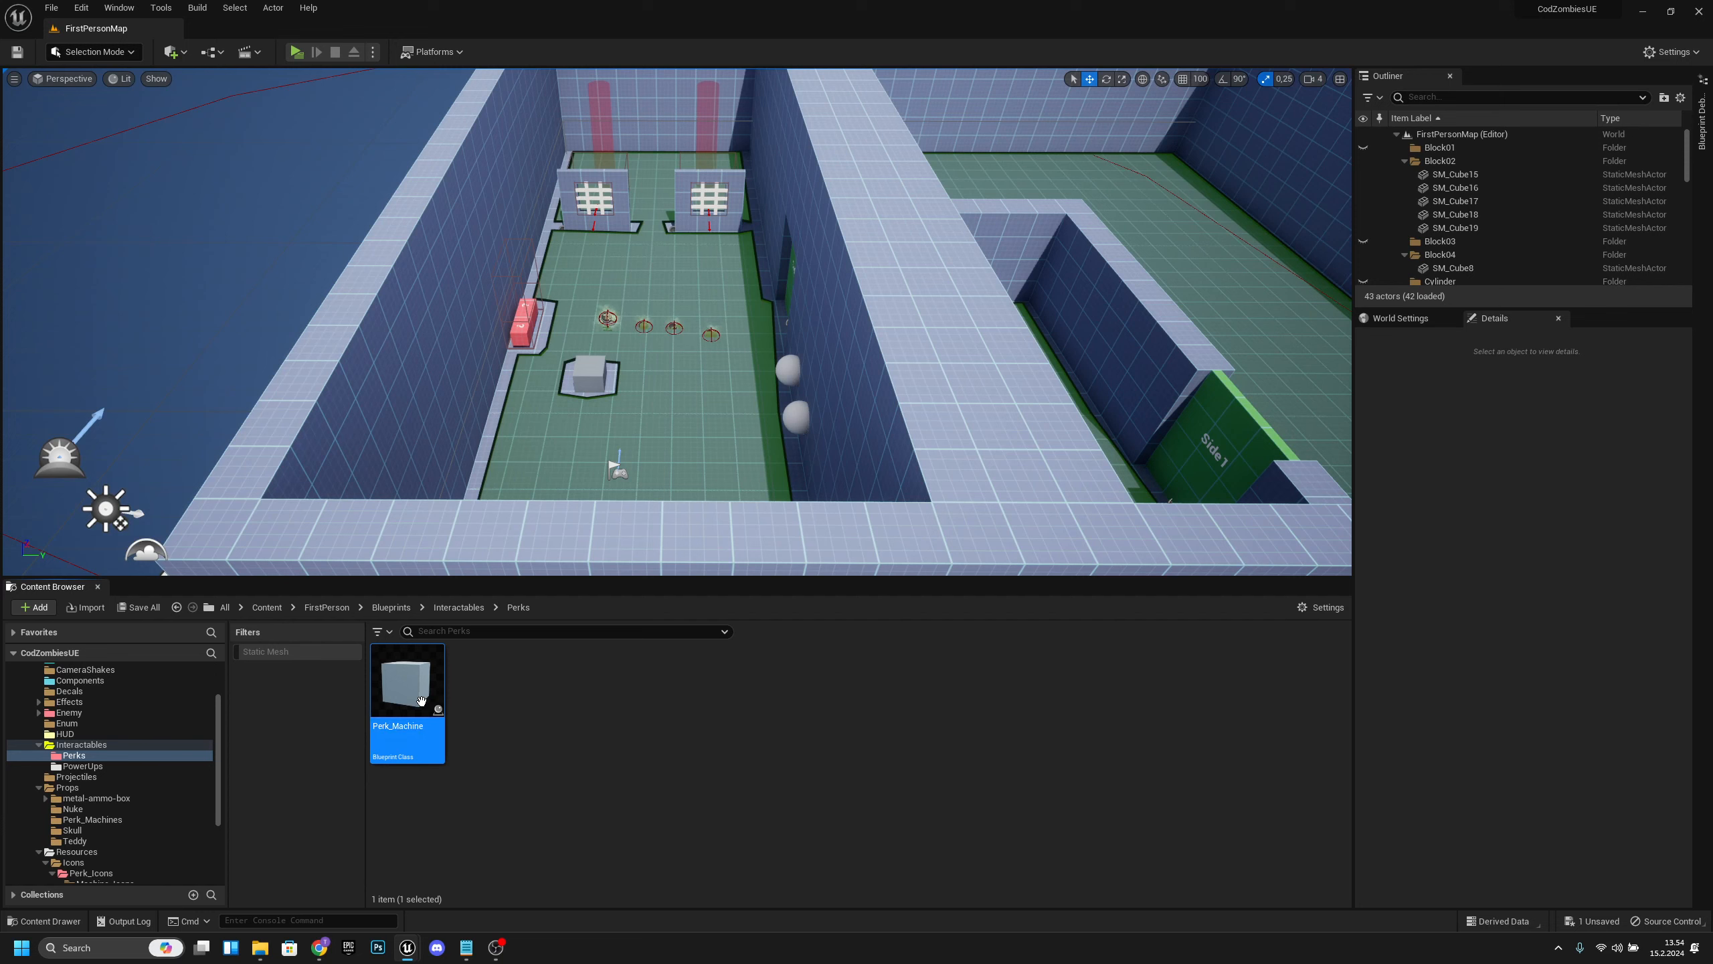
key(Return)
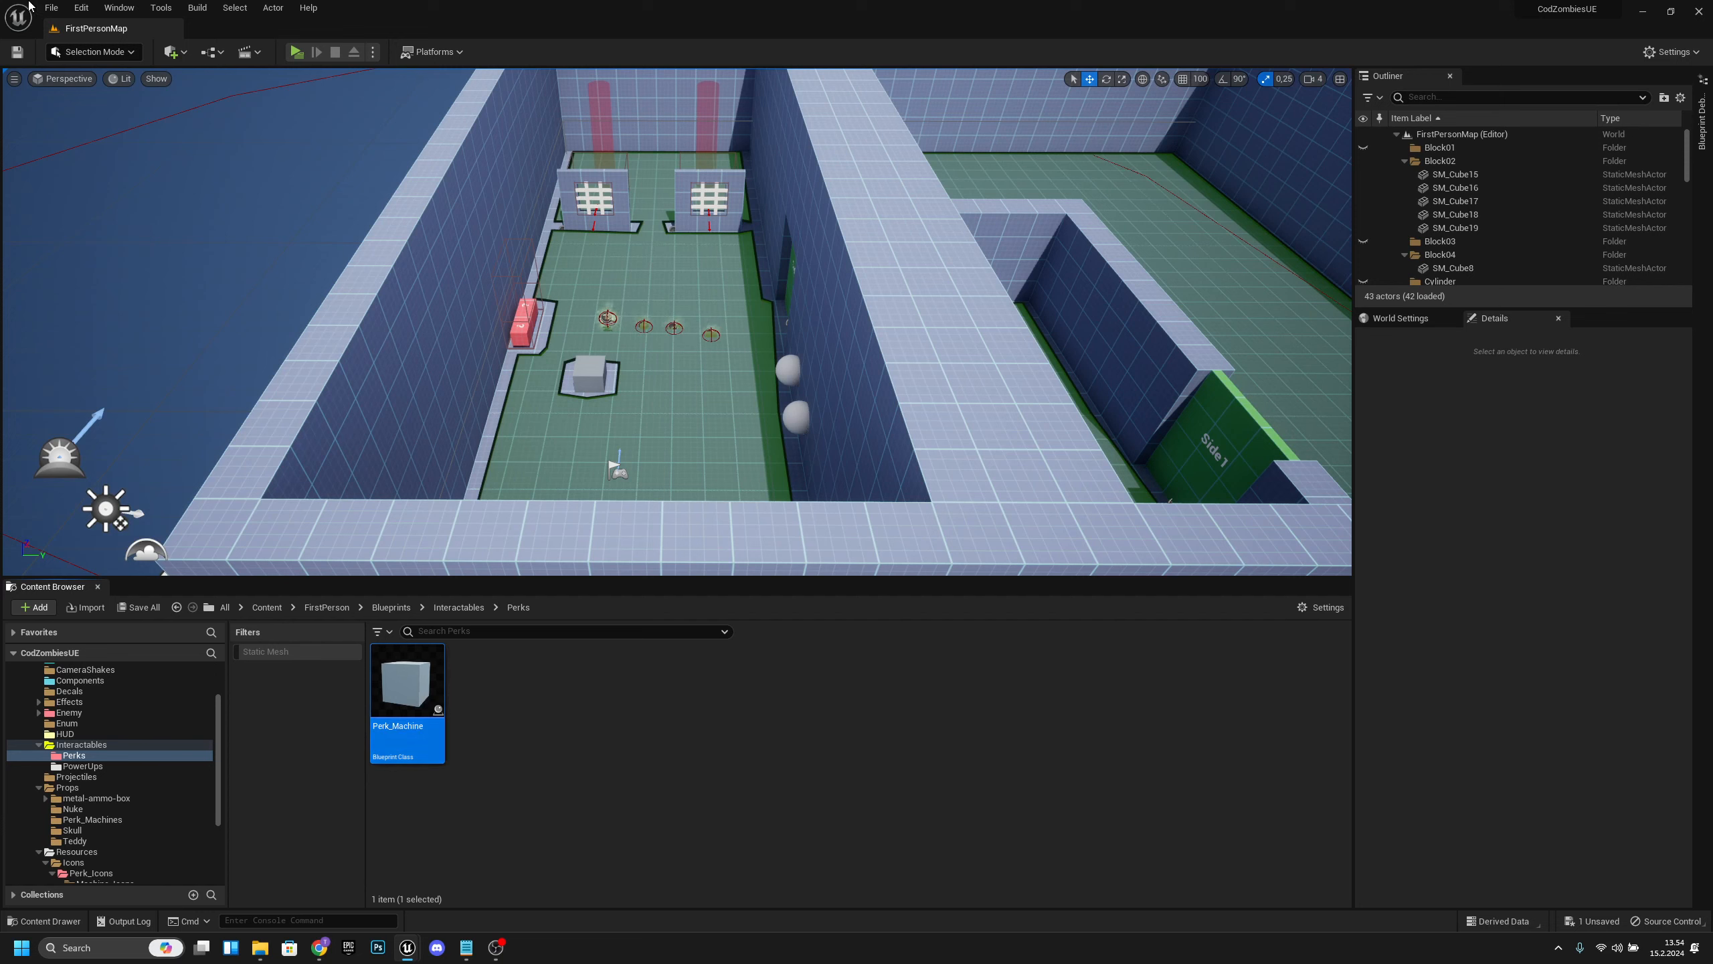
click(51, 8)
click(91, 158)
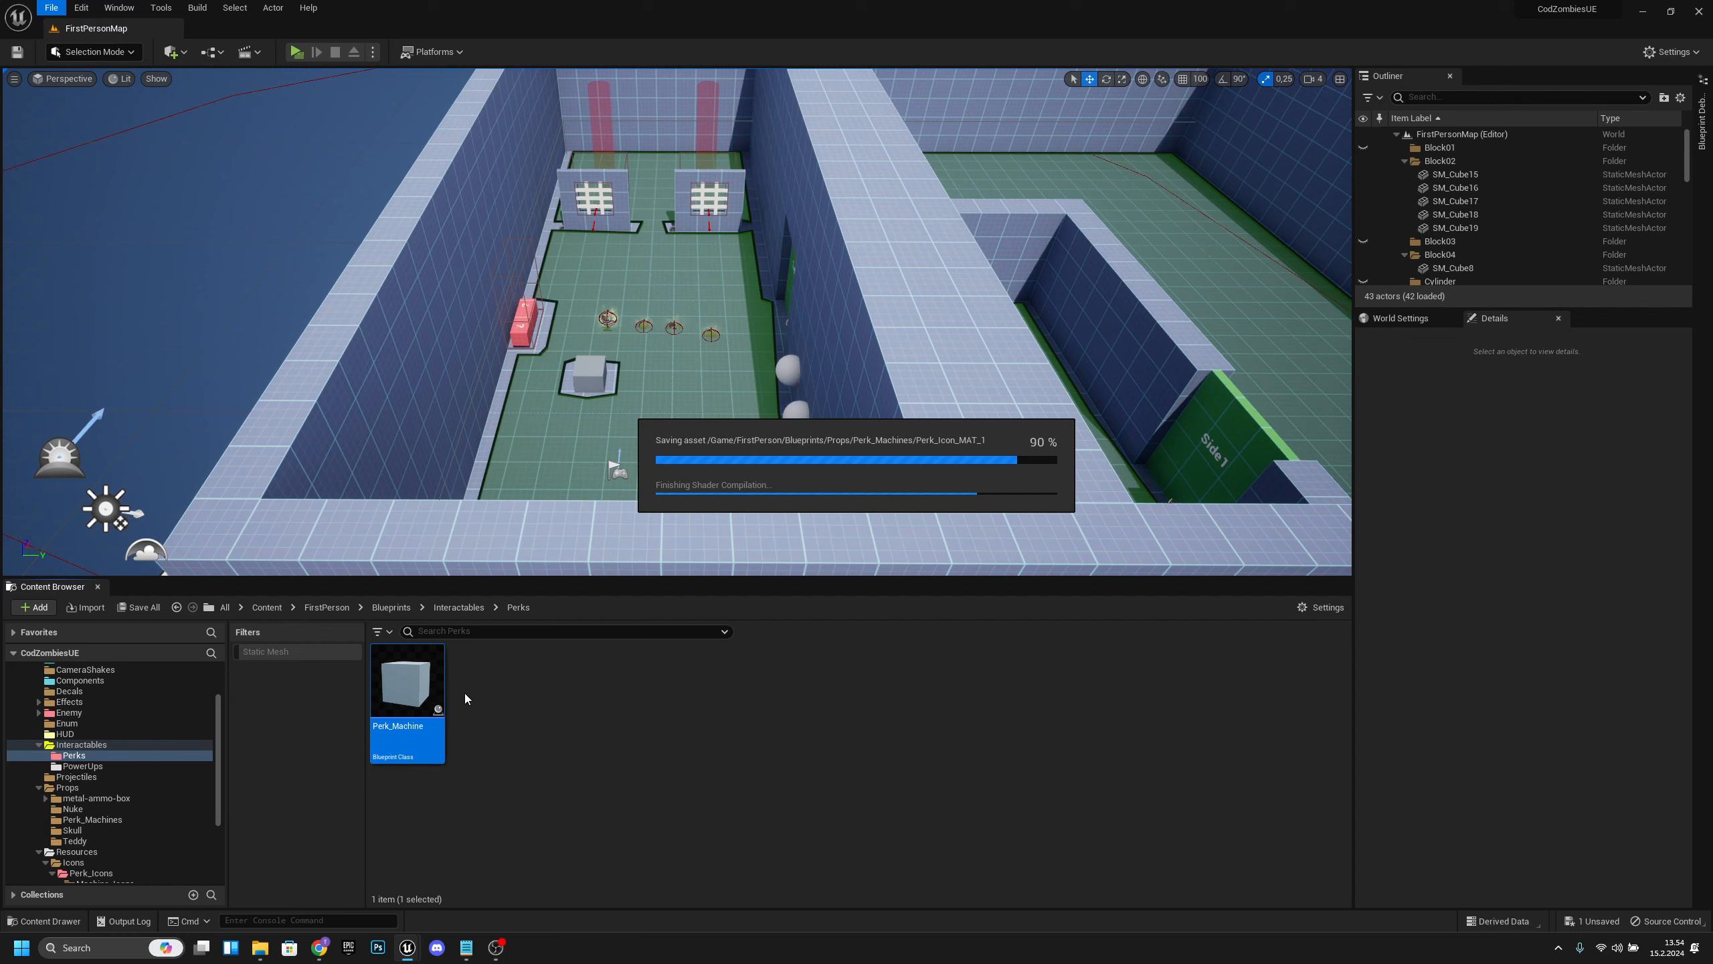
Open the Perk_Machine blueprint and delete its Cube component.
double_click(432, 704)
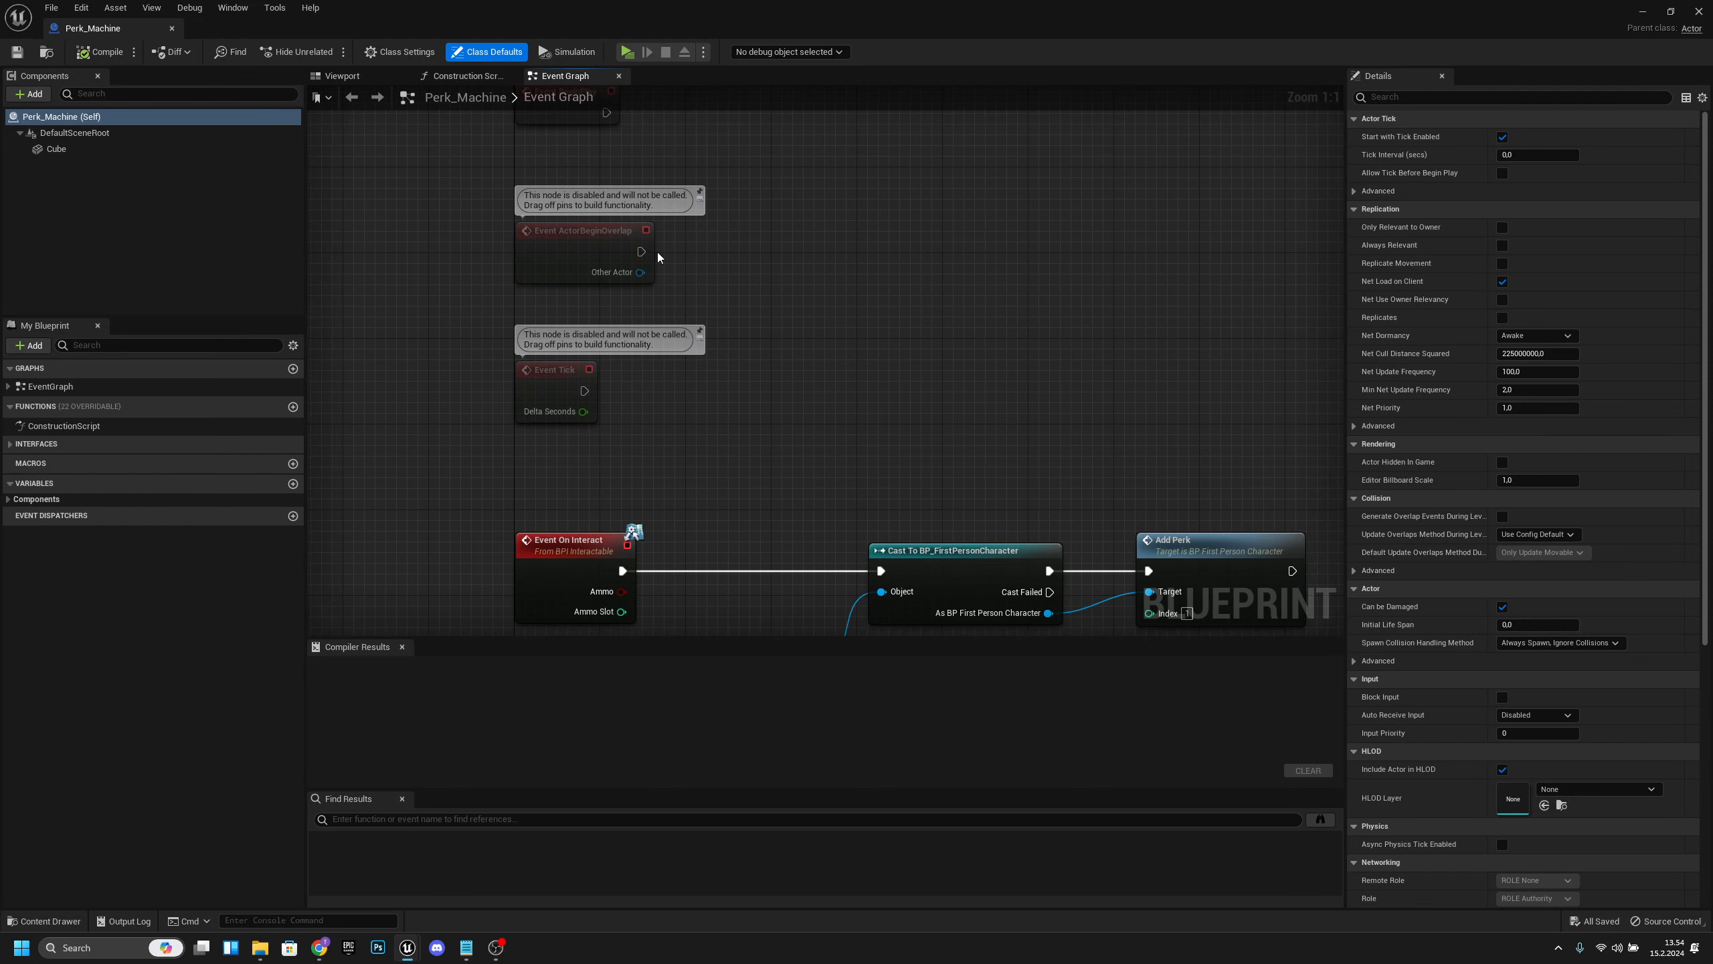
right_drag(883, 402, 704, 249)
scroll(782, 371, down, 4)
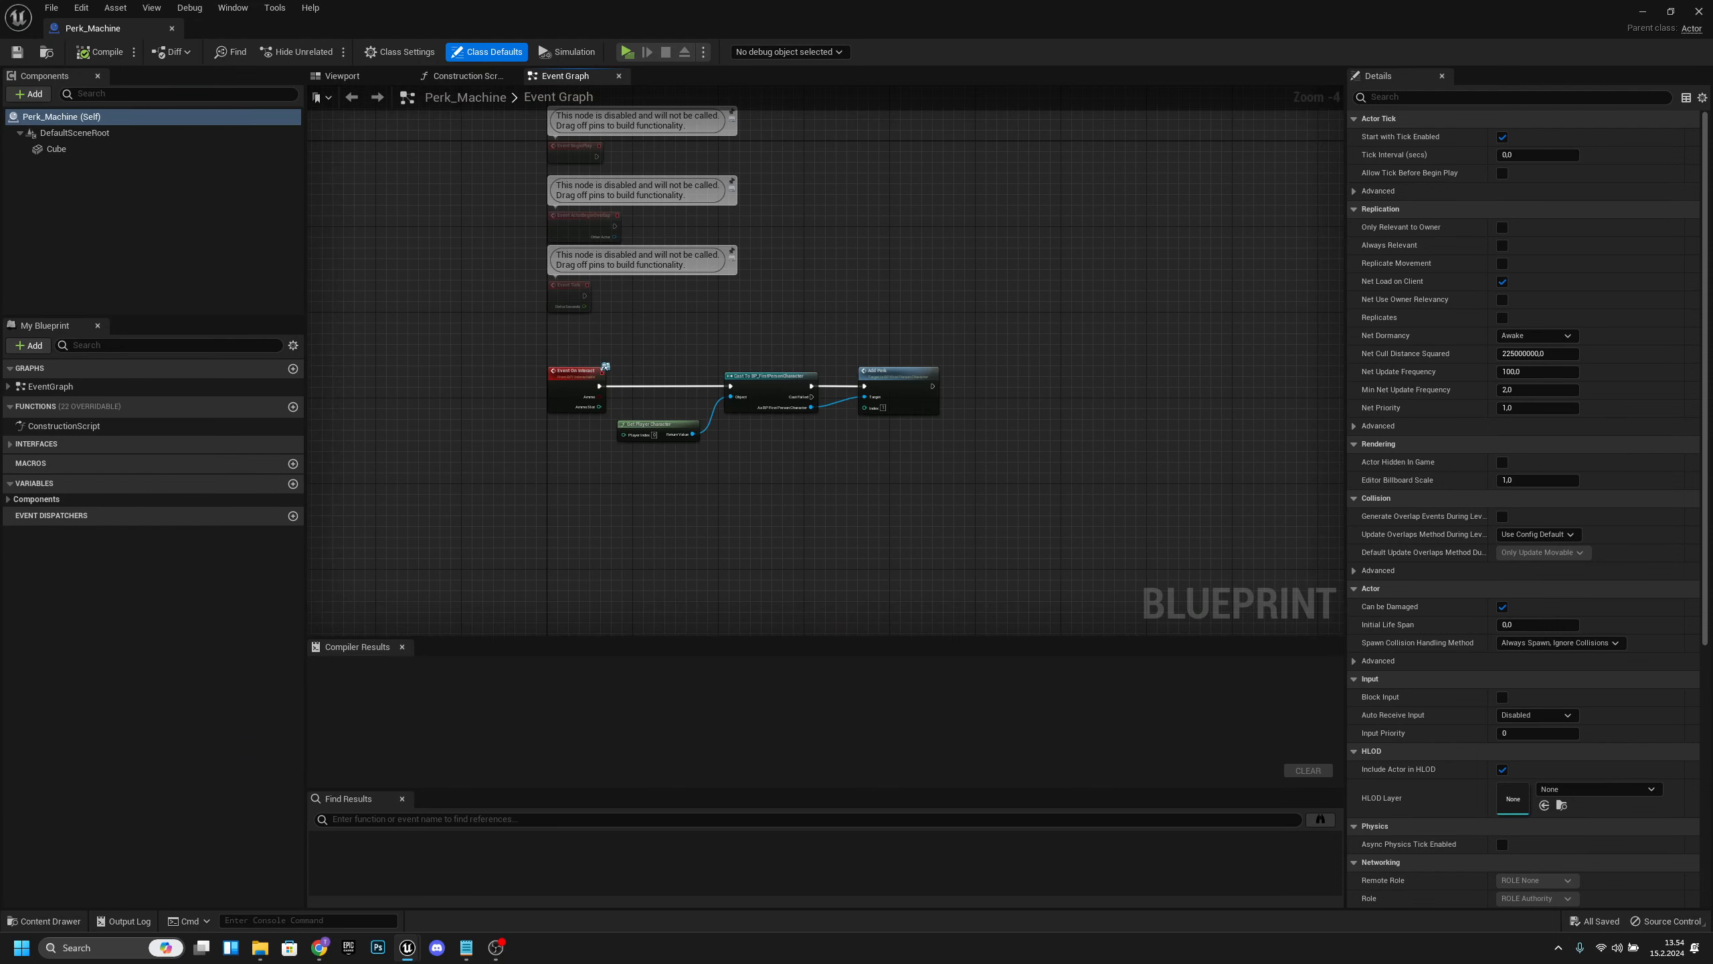
click(336, 82)
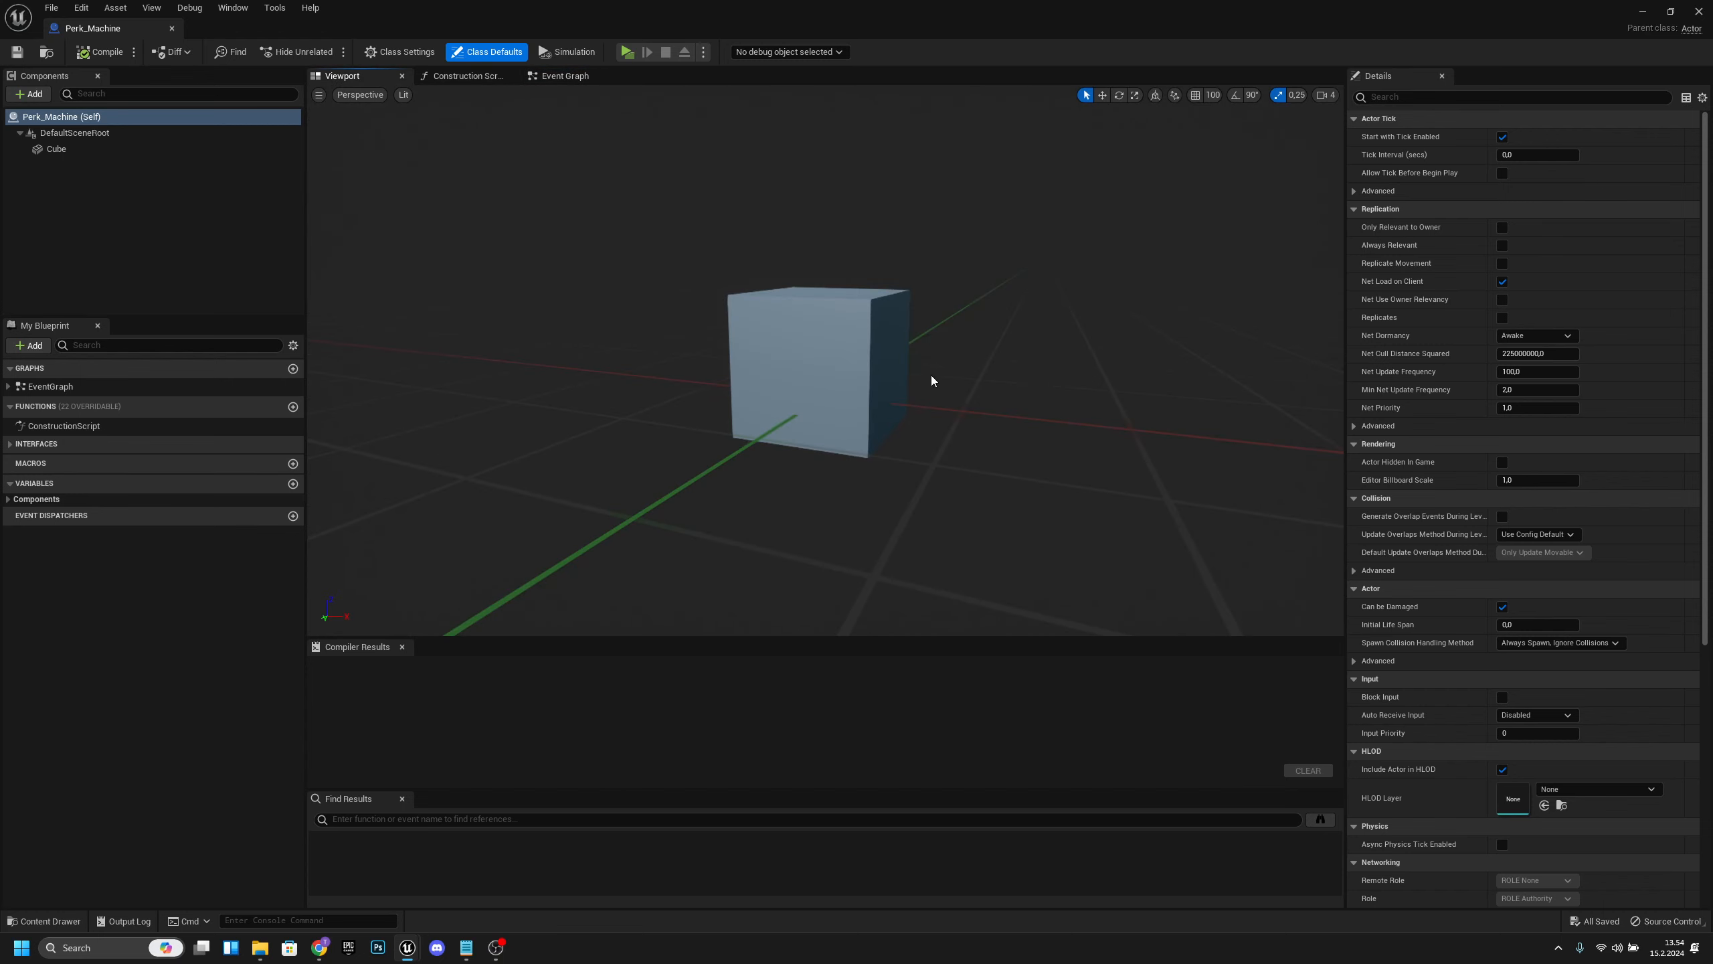
mouse_move(933, 378)
right_down()
mouse_move(908, 398)
mouse_move(941, 375)
right_up()
click(859, 381)
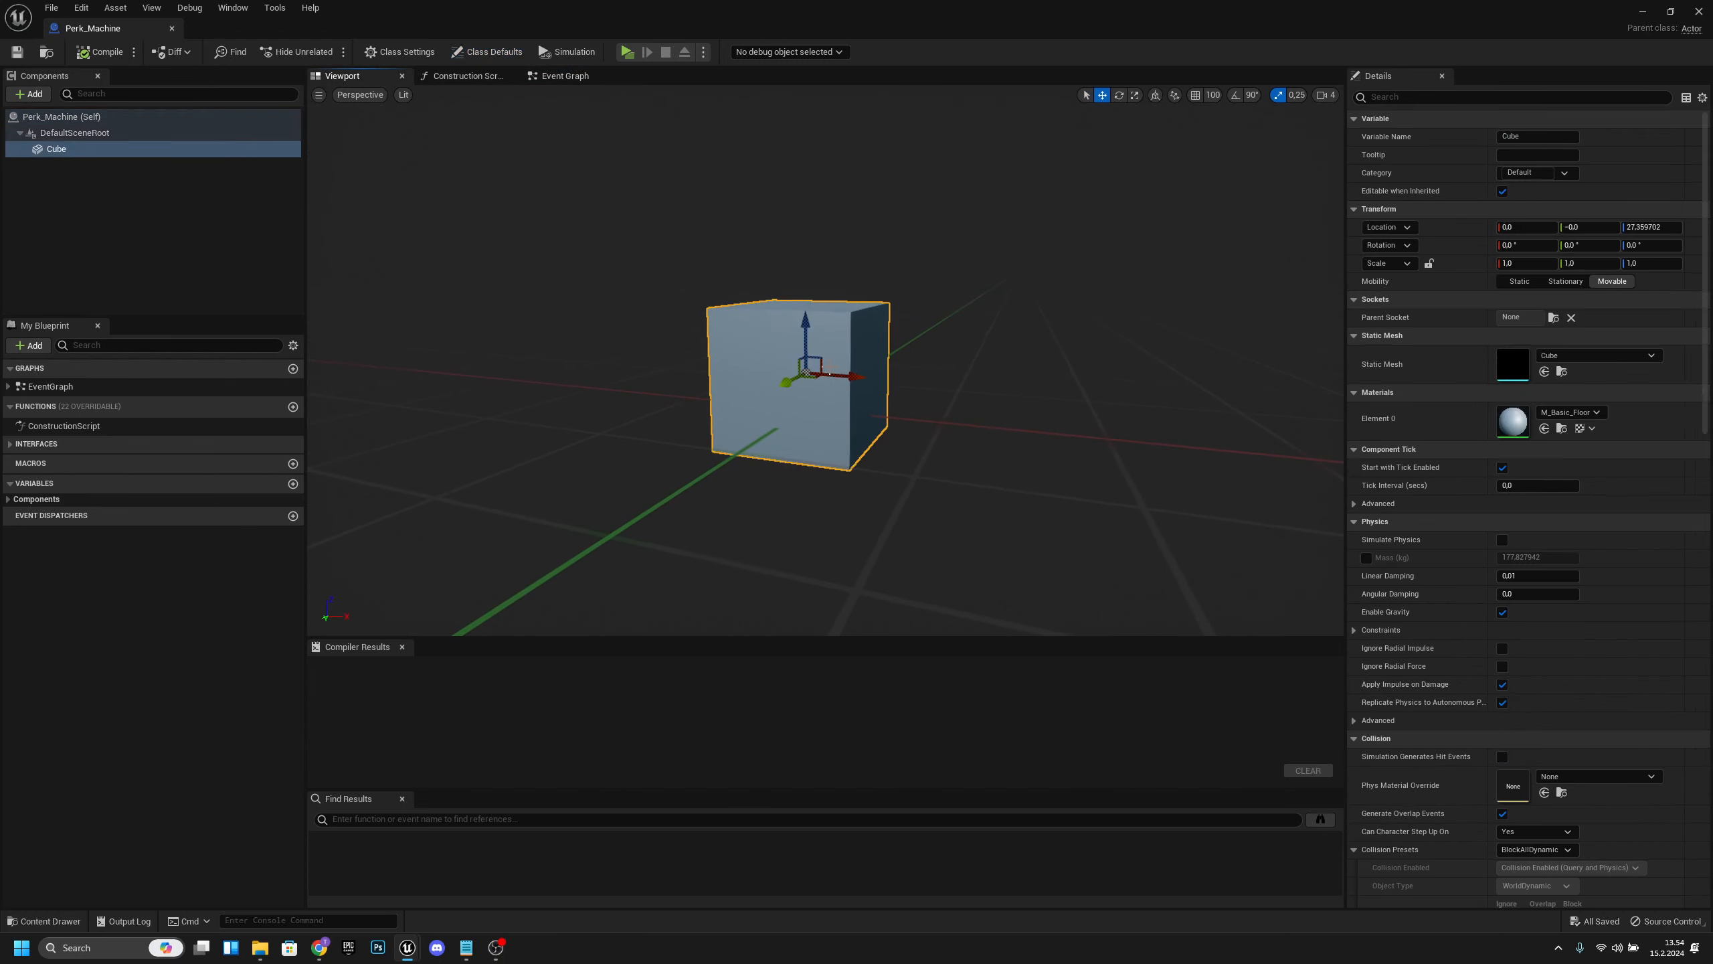
key(Delete)
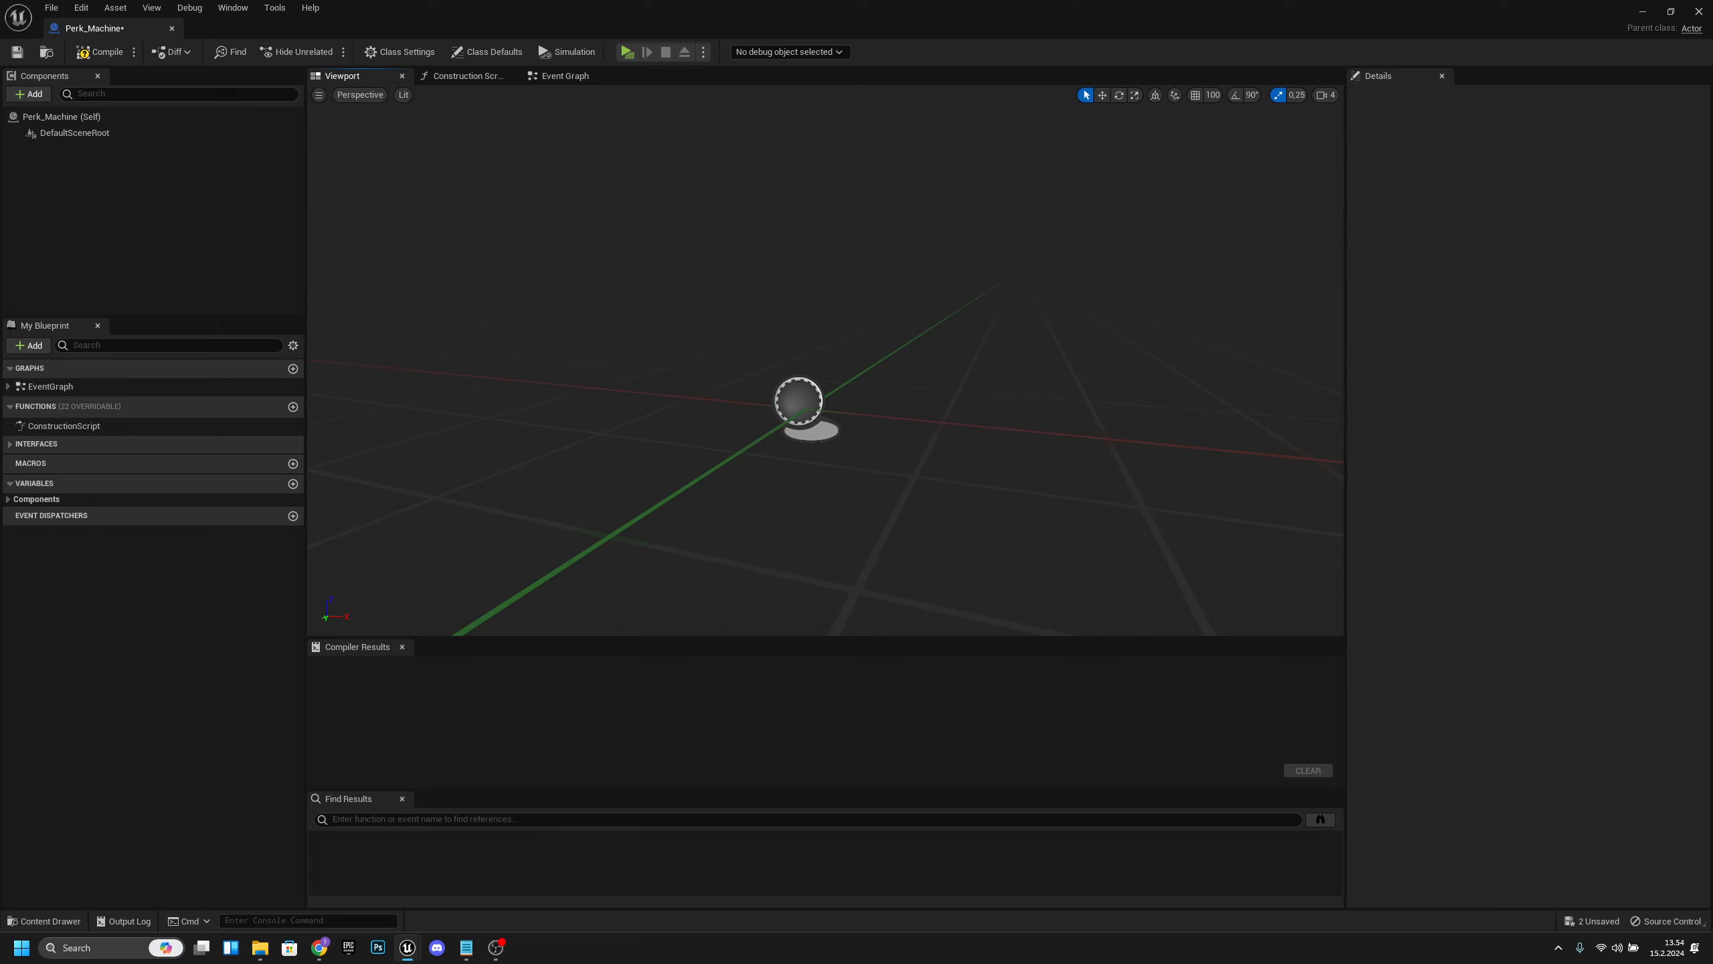
Add a Static Mesh component to Perk_Machine and assign it the Perk_Machine_Base mesh.
click(28, 94)
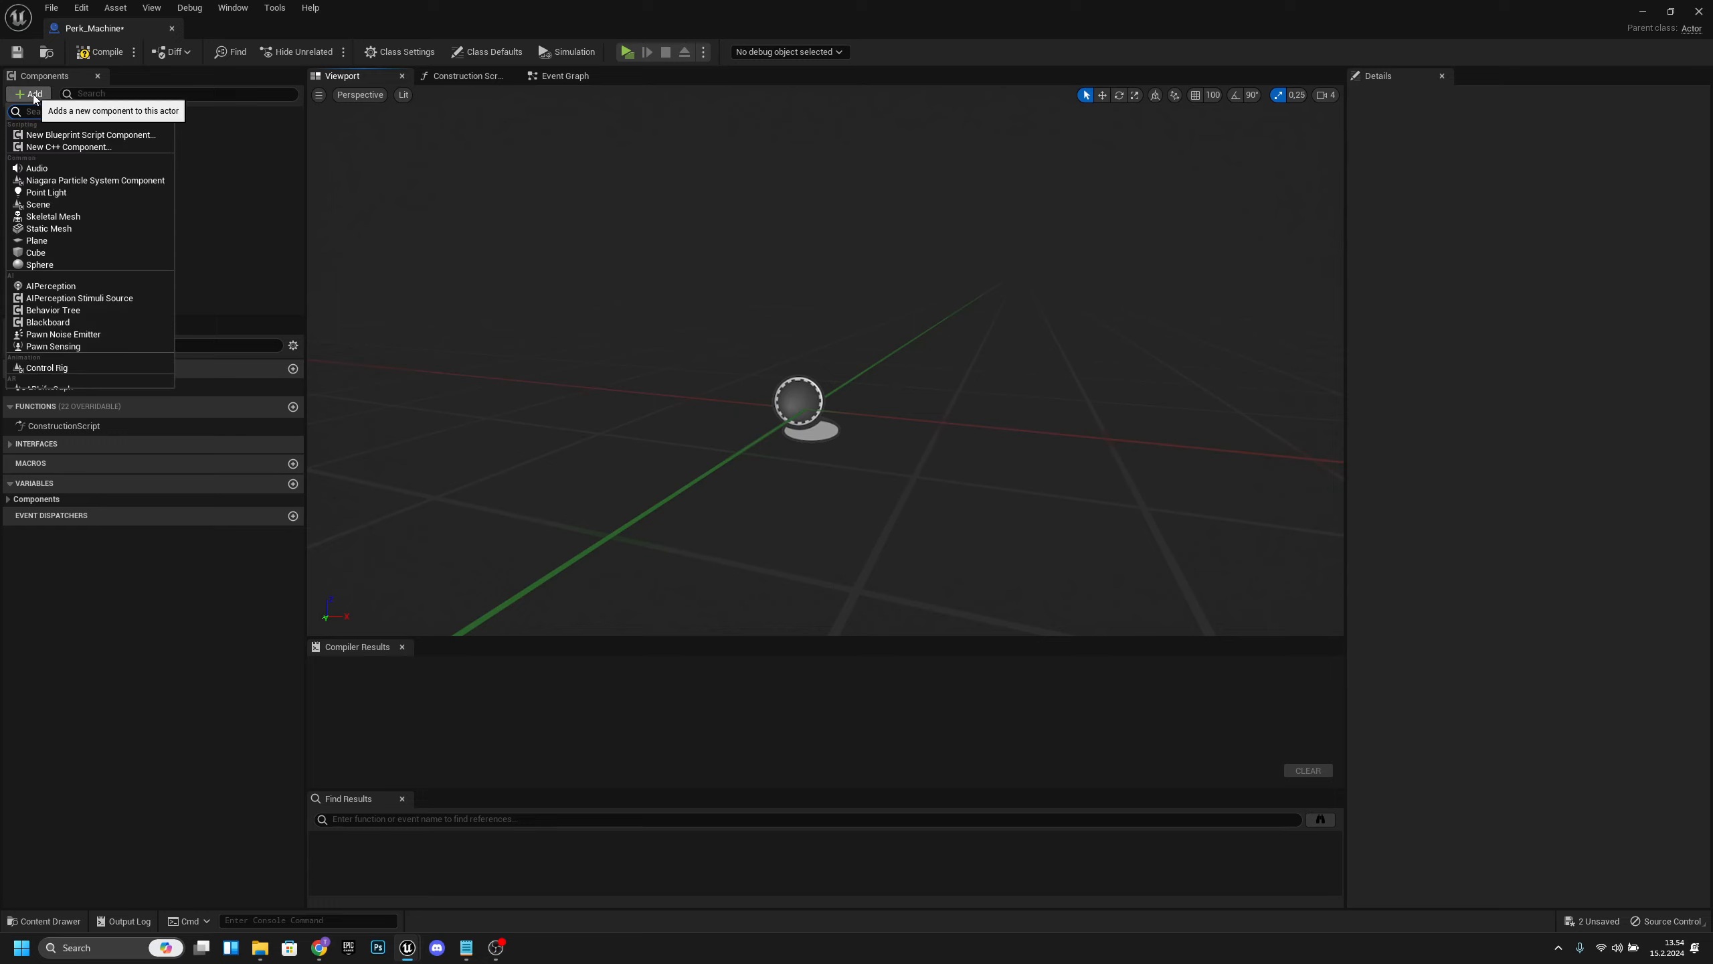
click(101, 228)
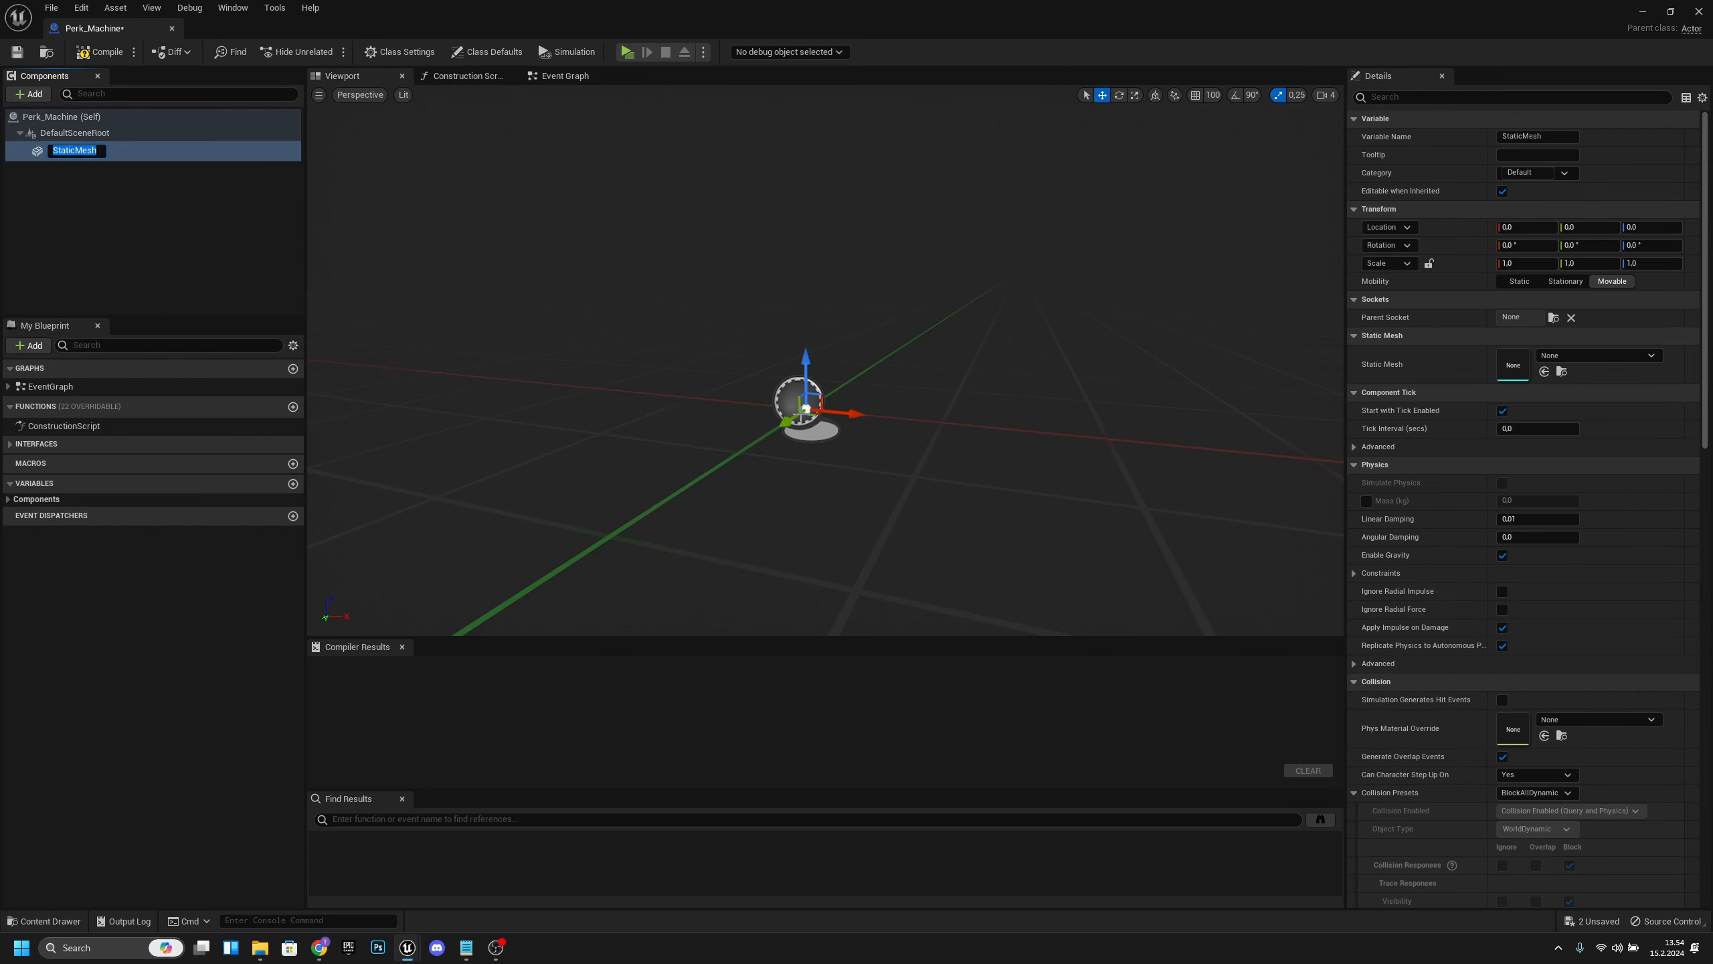
key(Return)
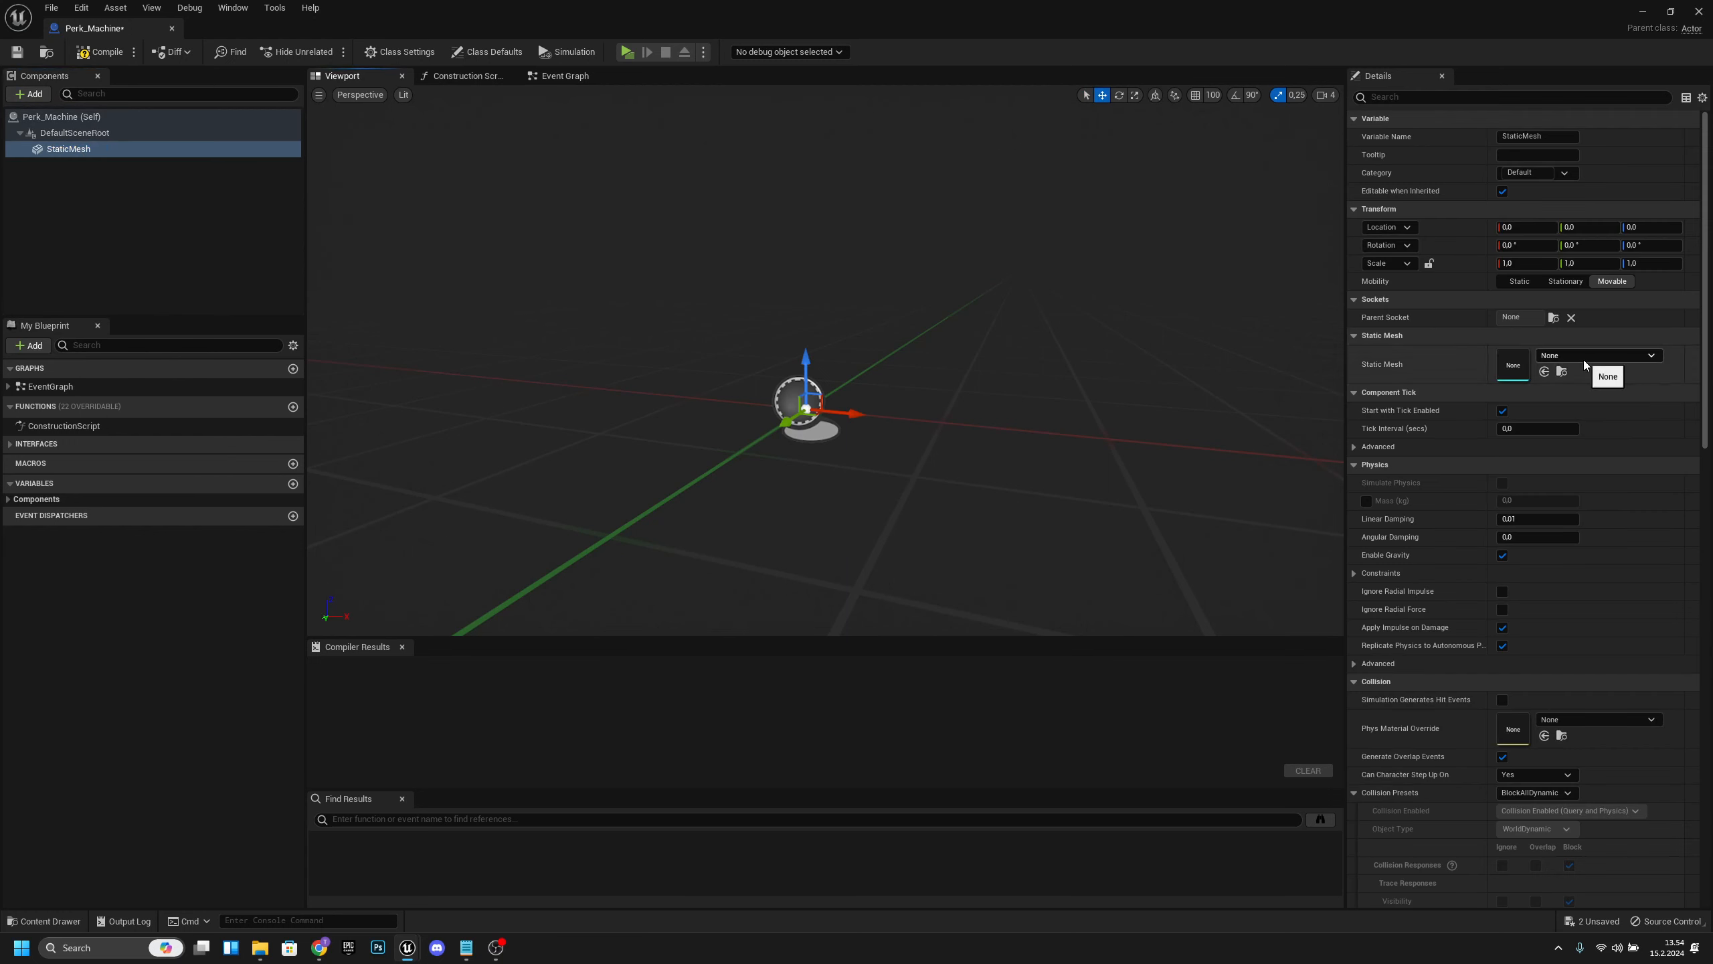
click(1584, 358)
text(perk)
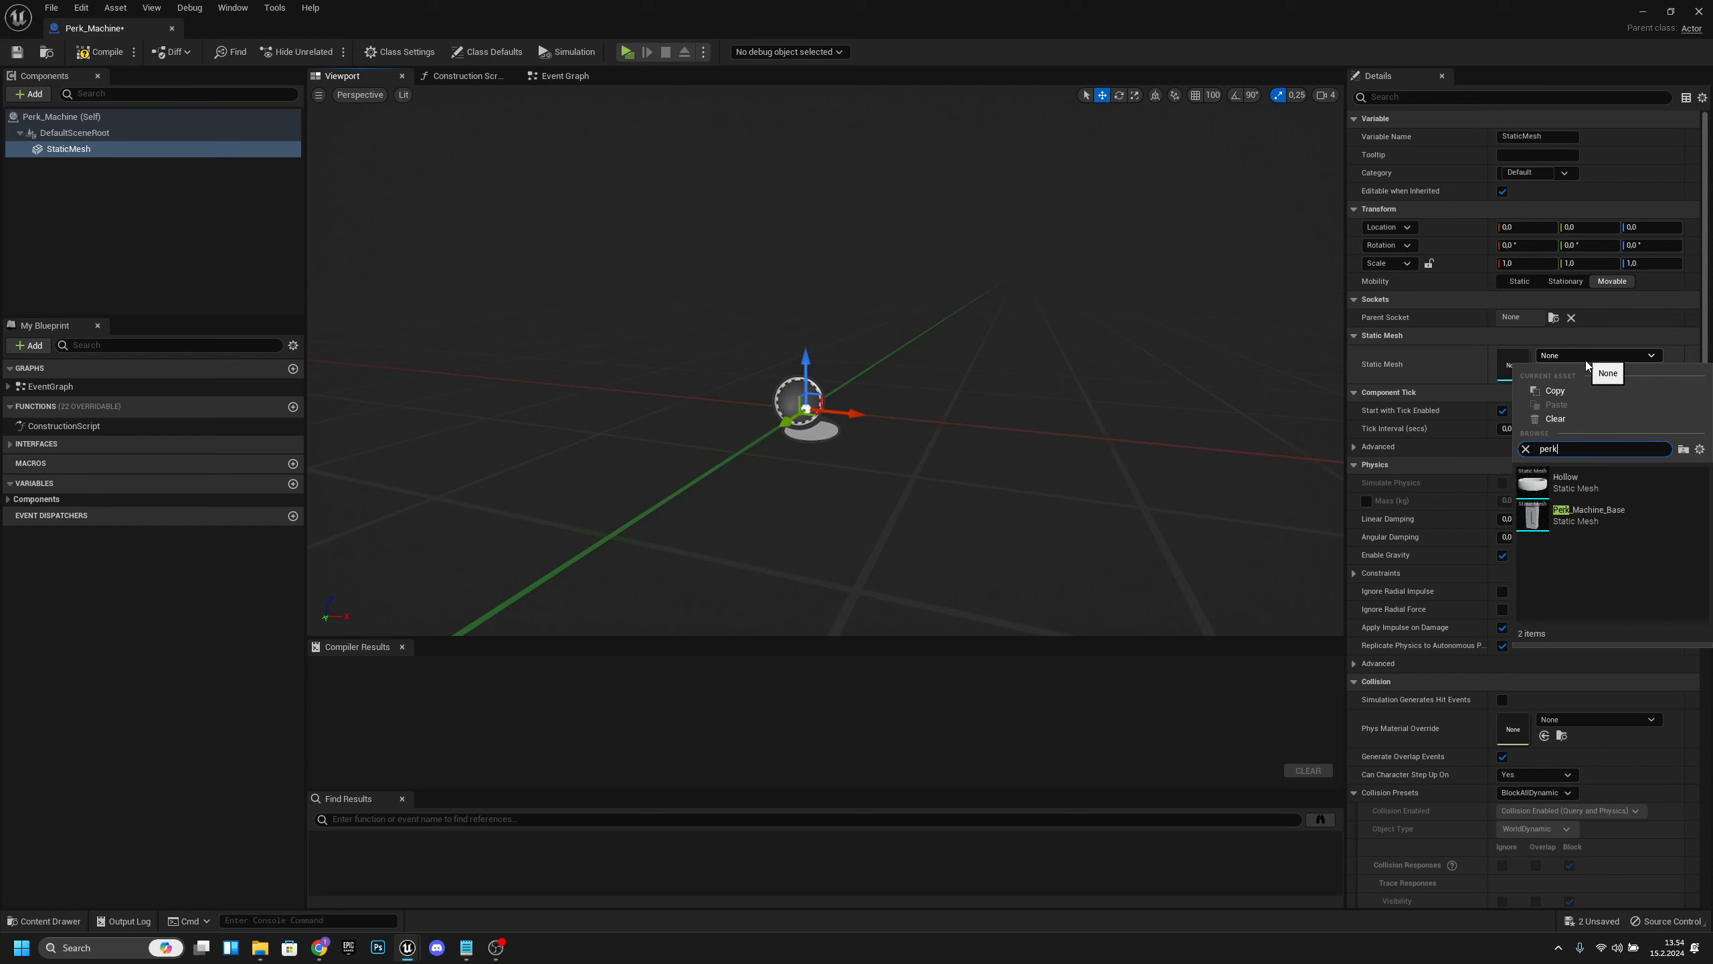
click(1592, 514)
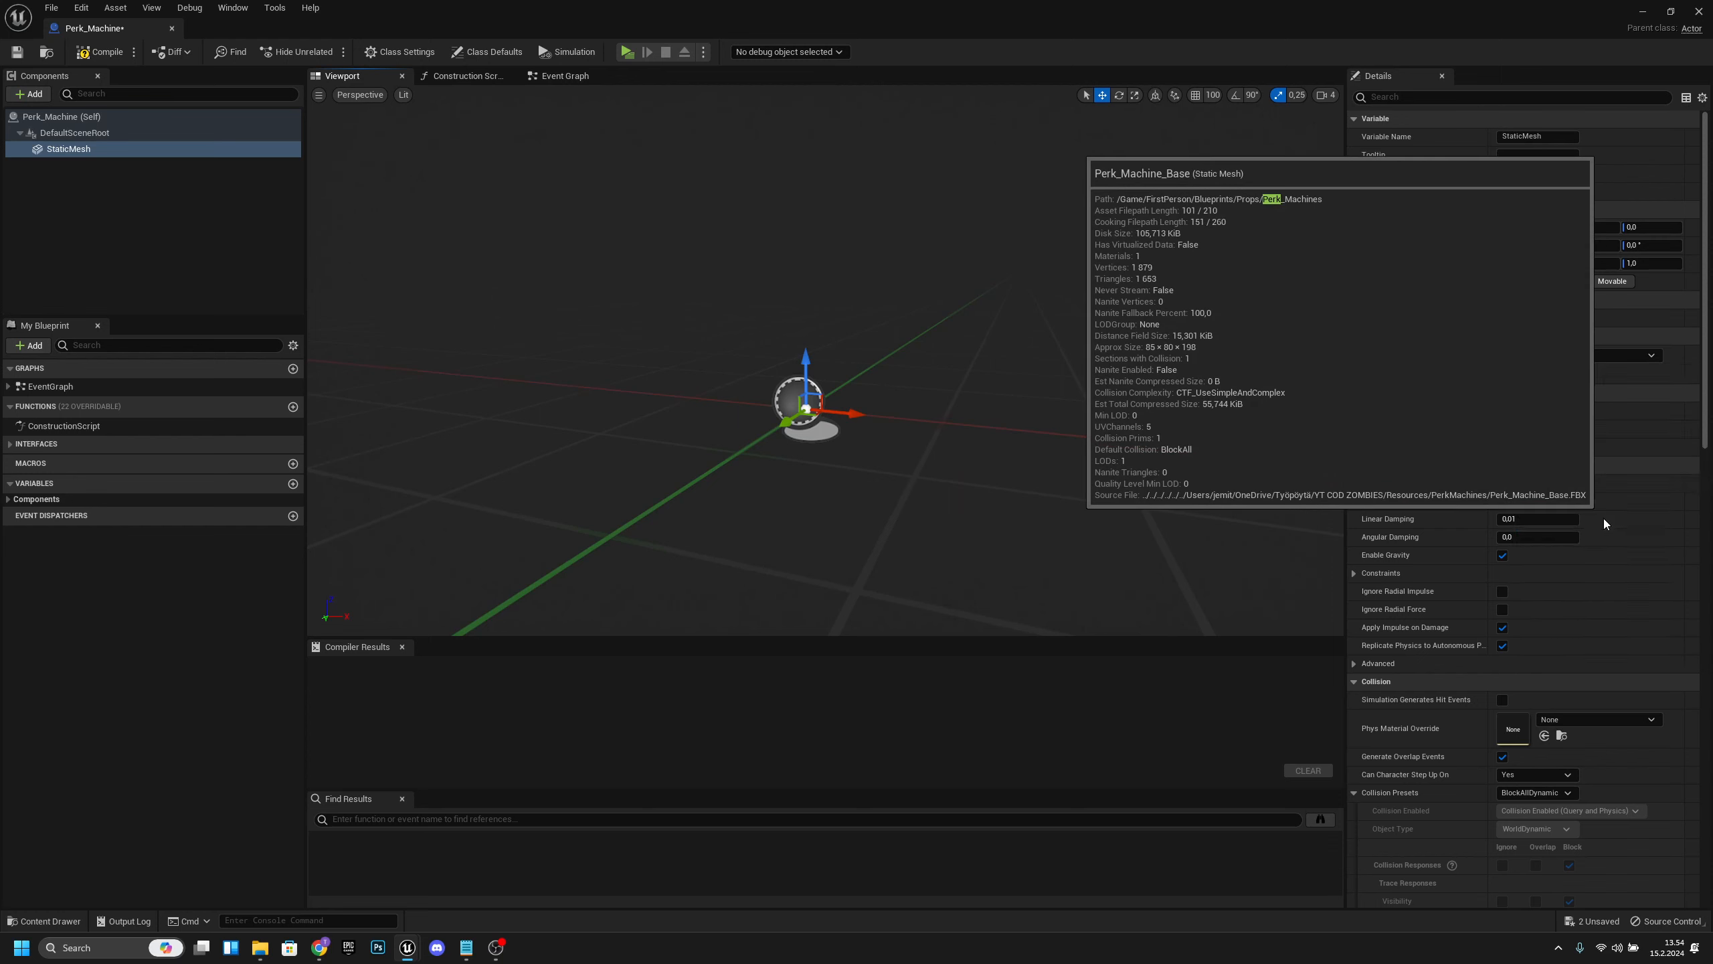
Raise the Perk_Machine_Base mesh component by setting its Z location to 85.
right_drag(968, 467, 968, 443)
click(1640, 229)
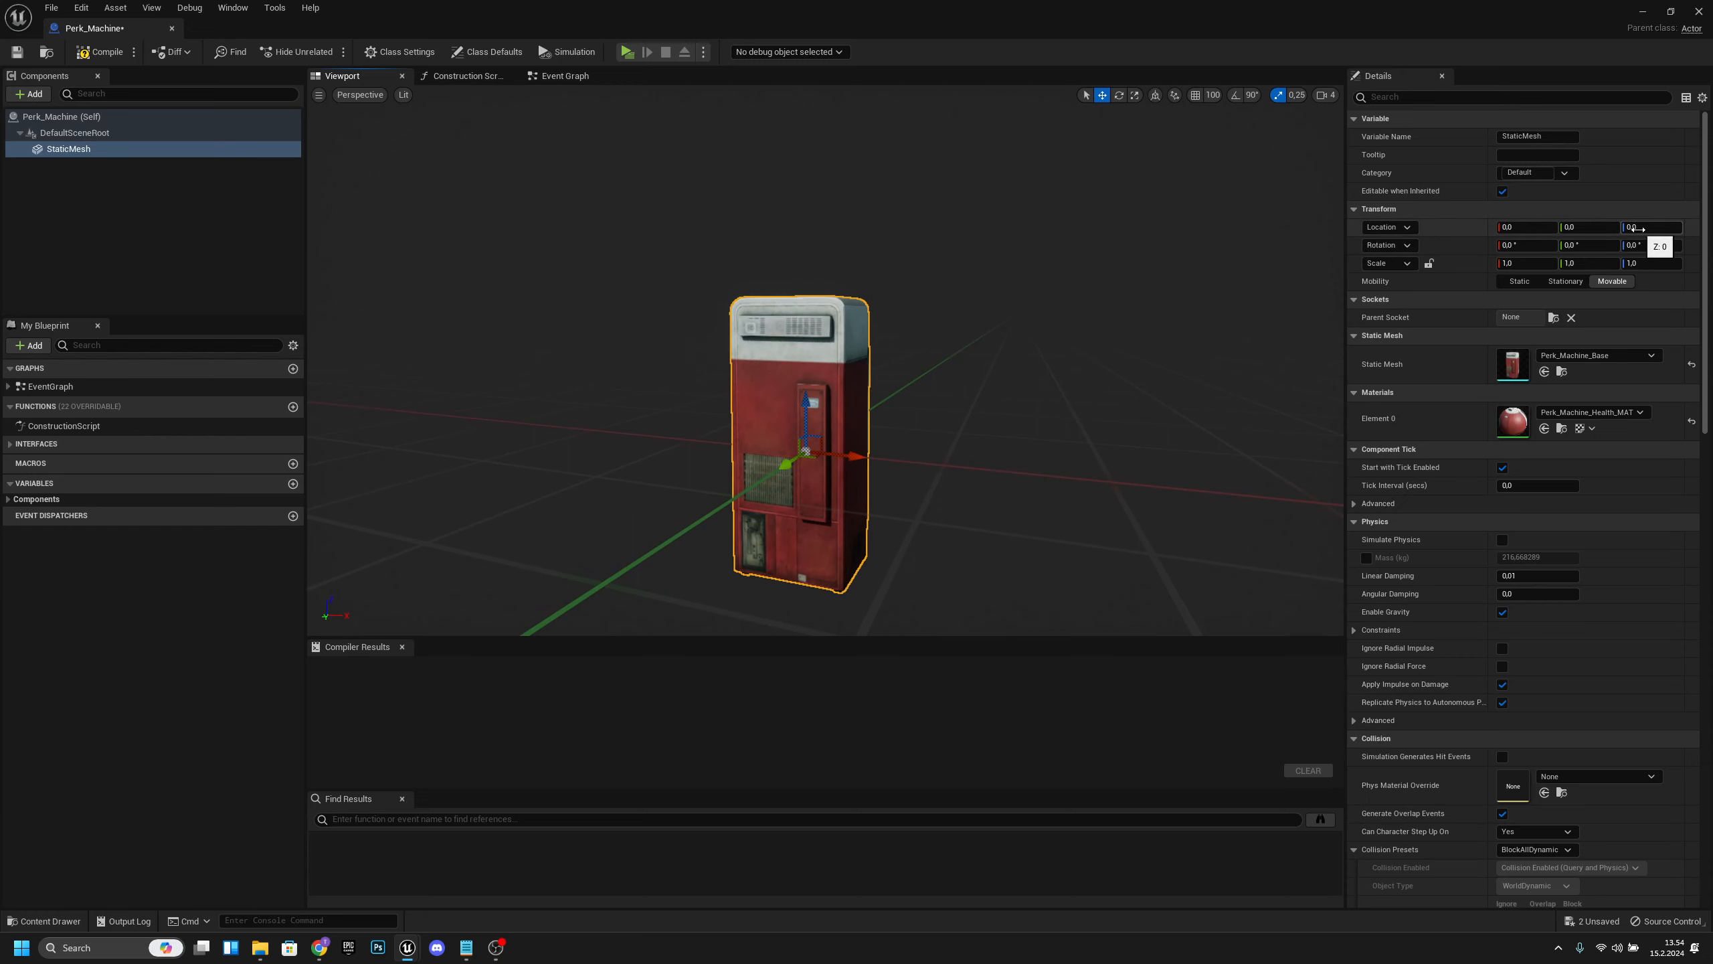
text(85)
key(Return)
Turn the perk machine mesh around by setting its Z rotation to 180 degrees, and check its front face.
key(d)
right_drag(797, 329, 496, 318)
key(s)
key(a)
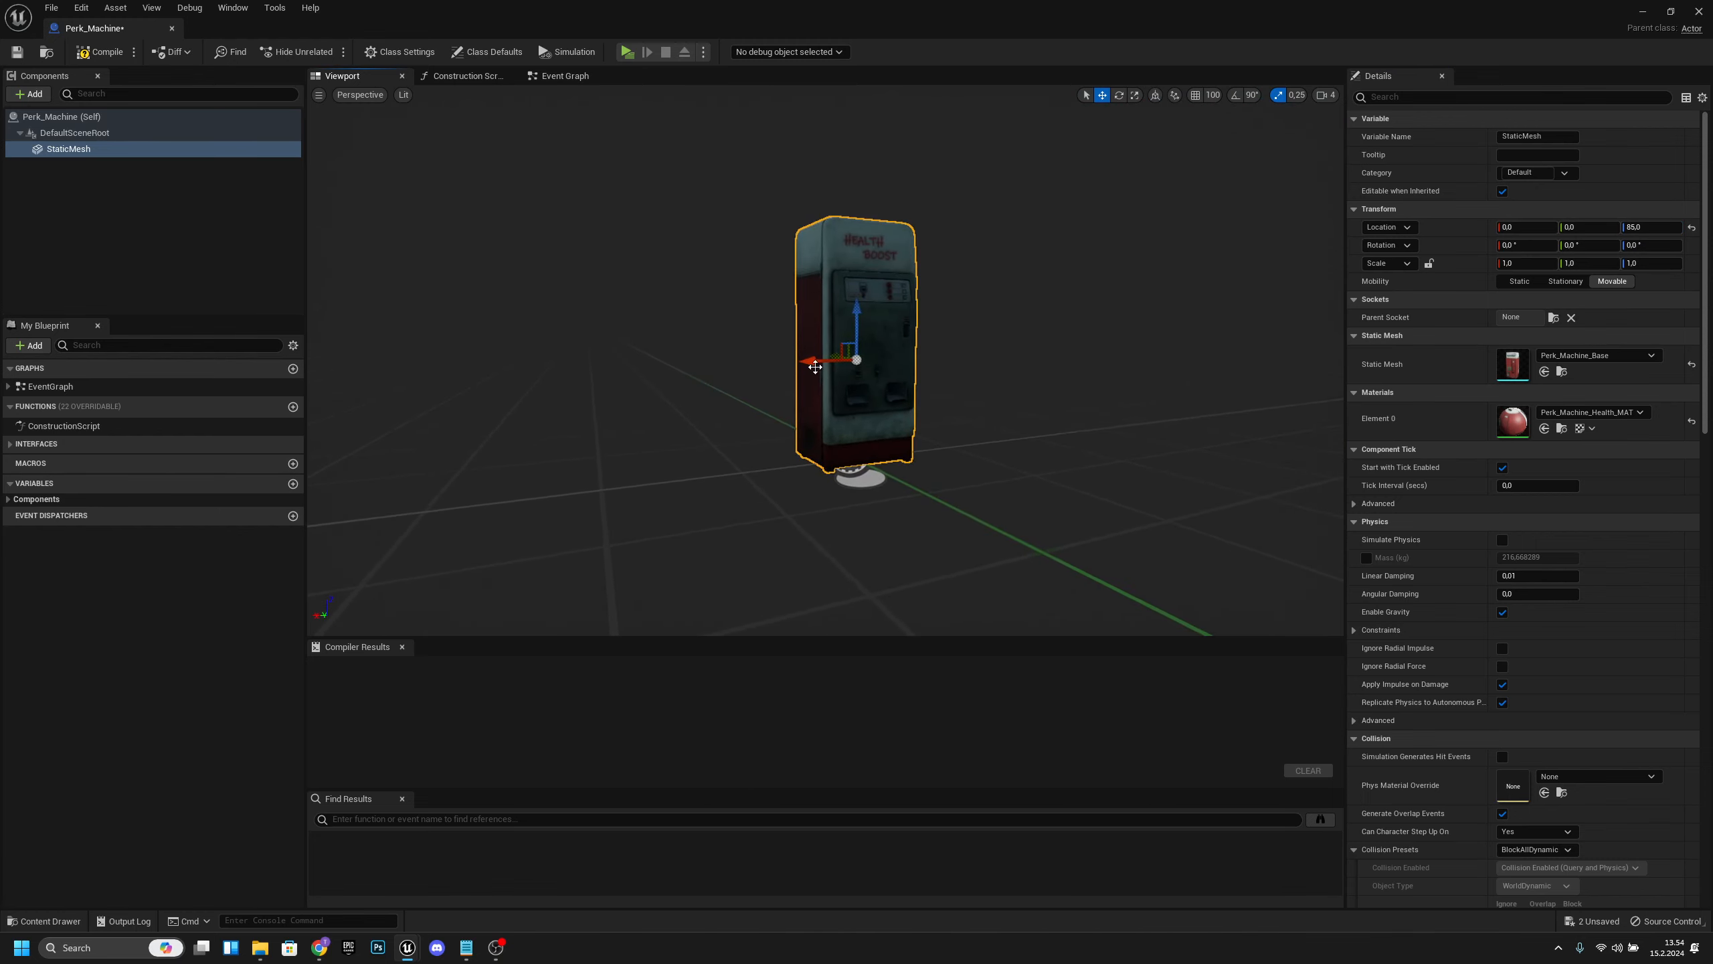
click(1652, 245)
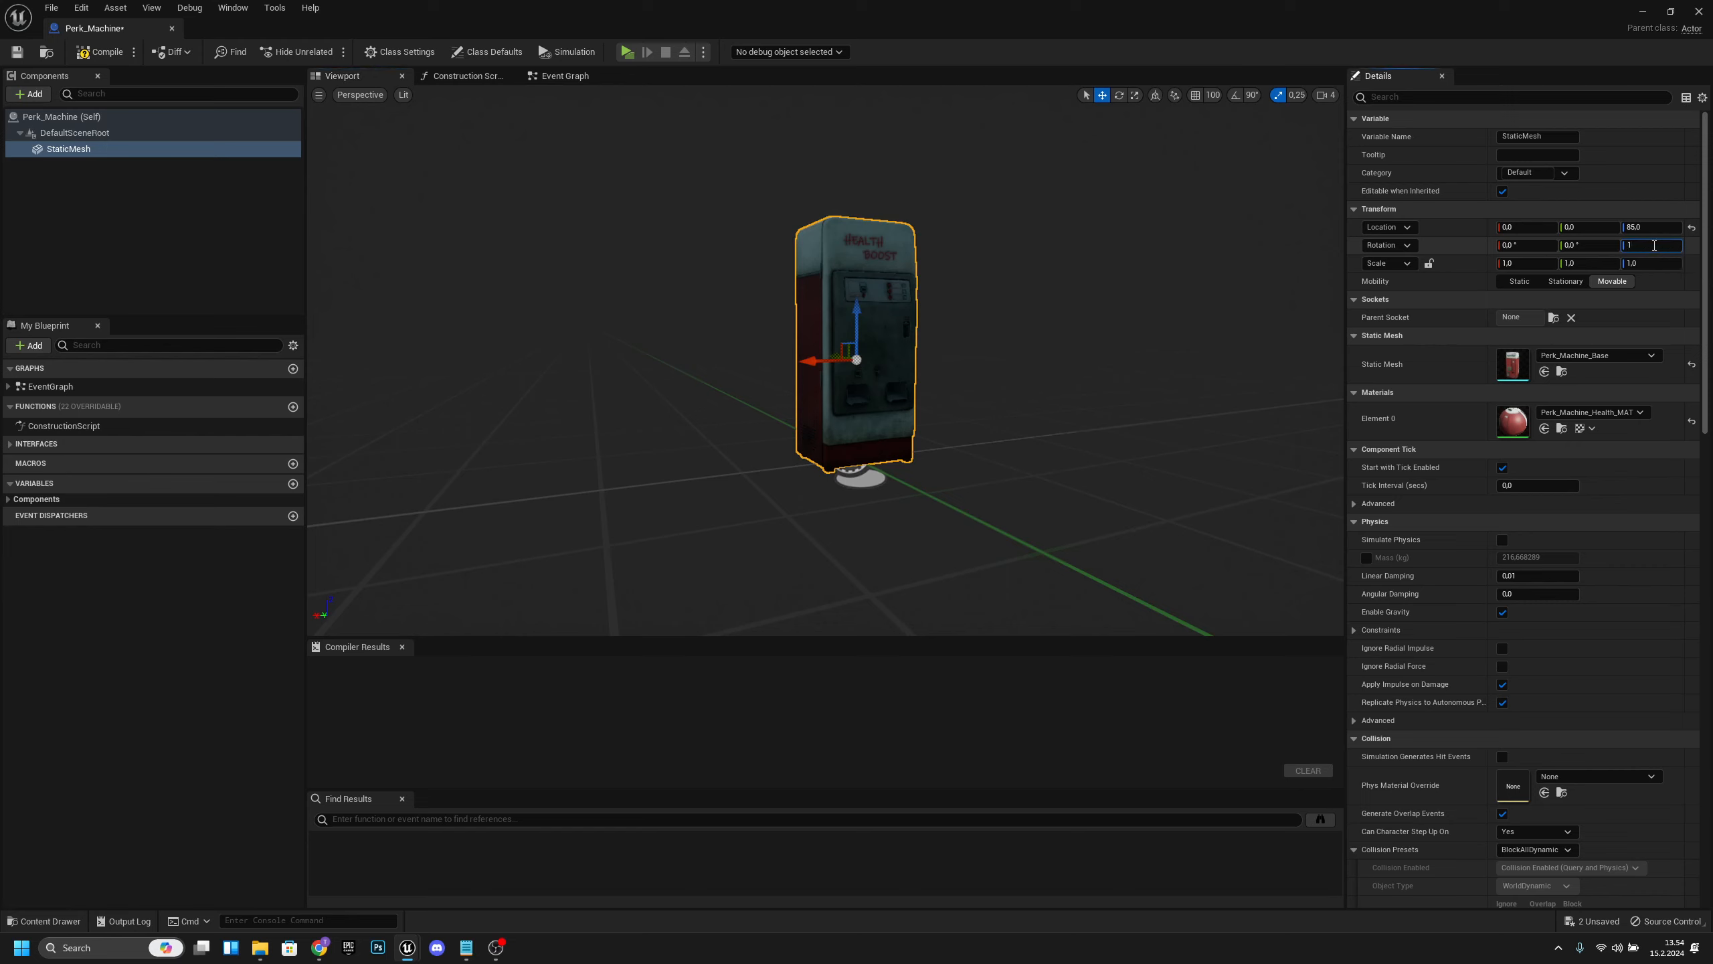
text(180)
key(Return)
key(w)
mouse_move(673, 380)
right_down()
mouse_move(843, 381)
mouse_move(377, 388)
mouse_move(675, 371)
mouse_move(581, 405)
mouse_move(687, 405)
right_up()
key(d)
key(a)
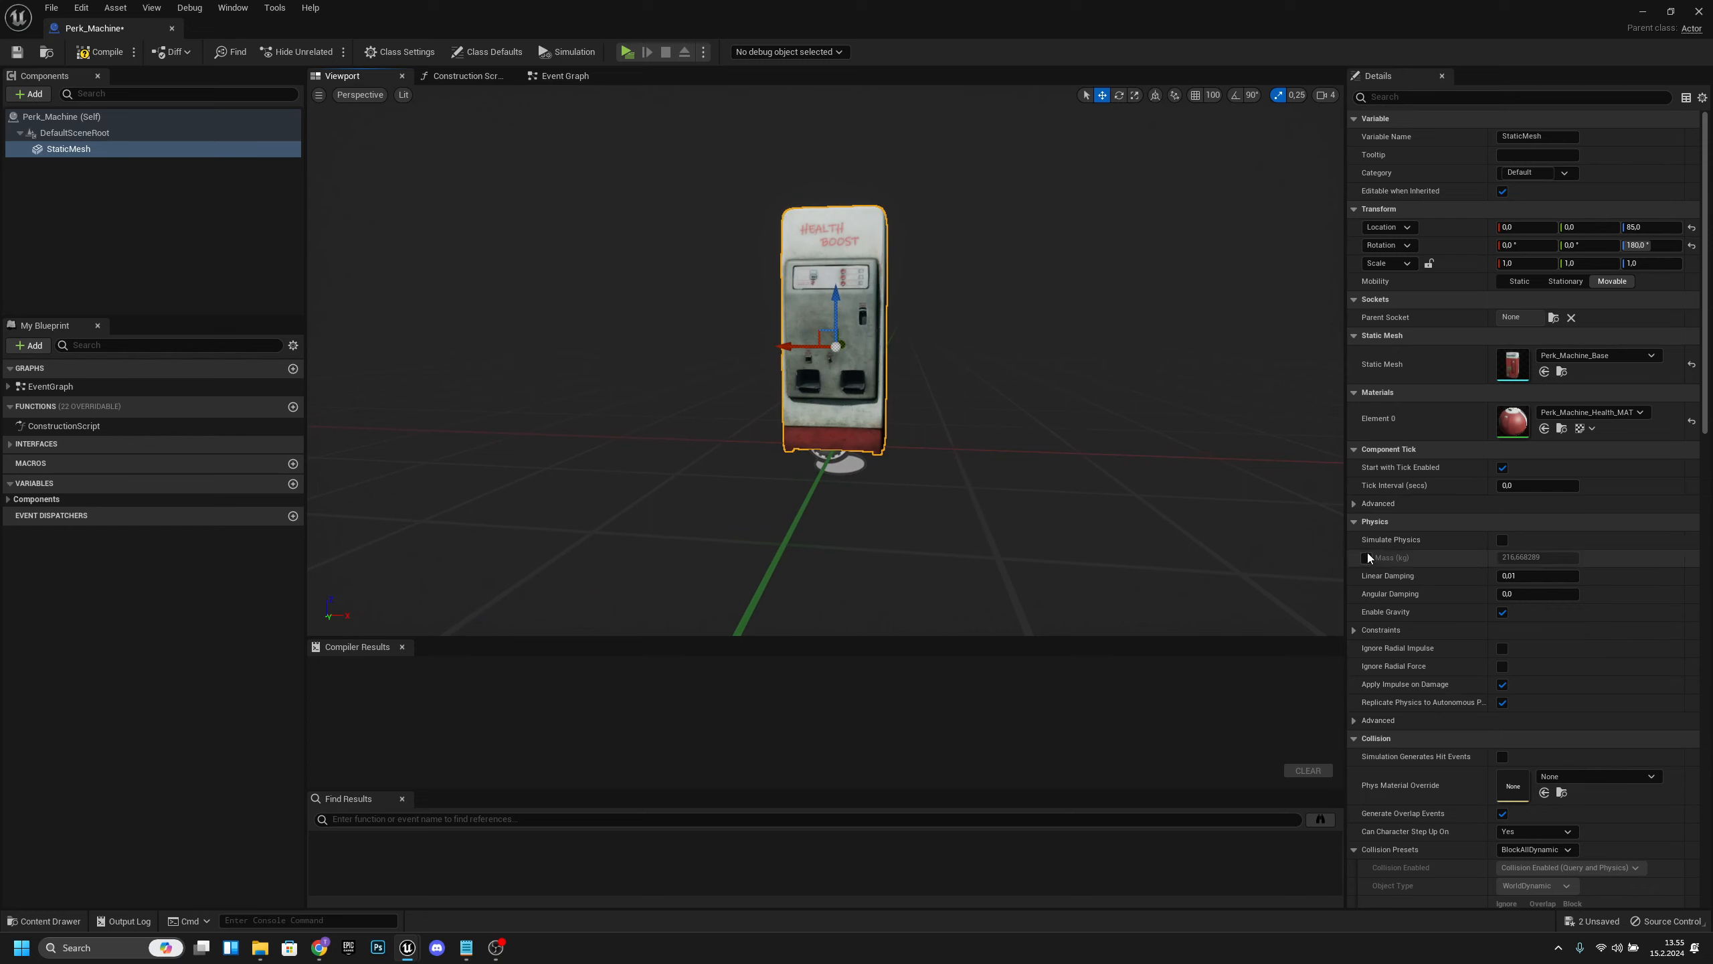
key(a)
right_drag(1221, 504, 1274, 503)
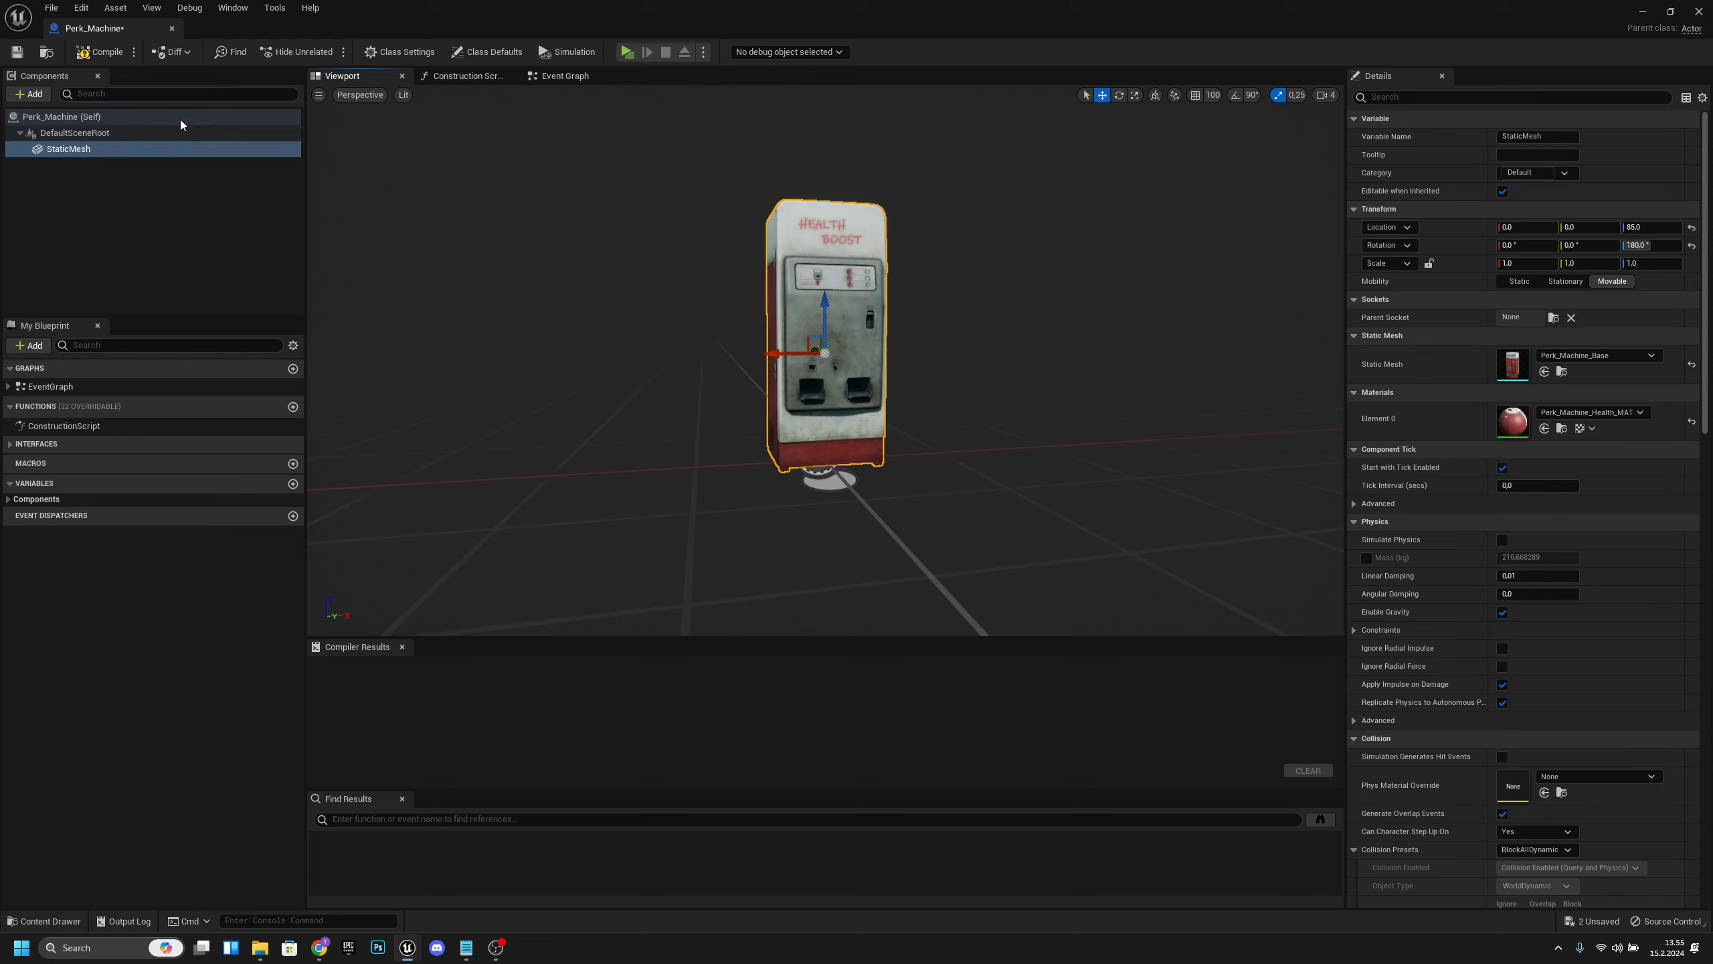
Add a Cylinder component under the perk machine's StaticMesh component, keeping its default name.
click(30, 94)
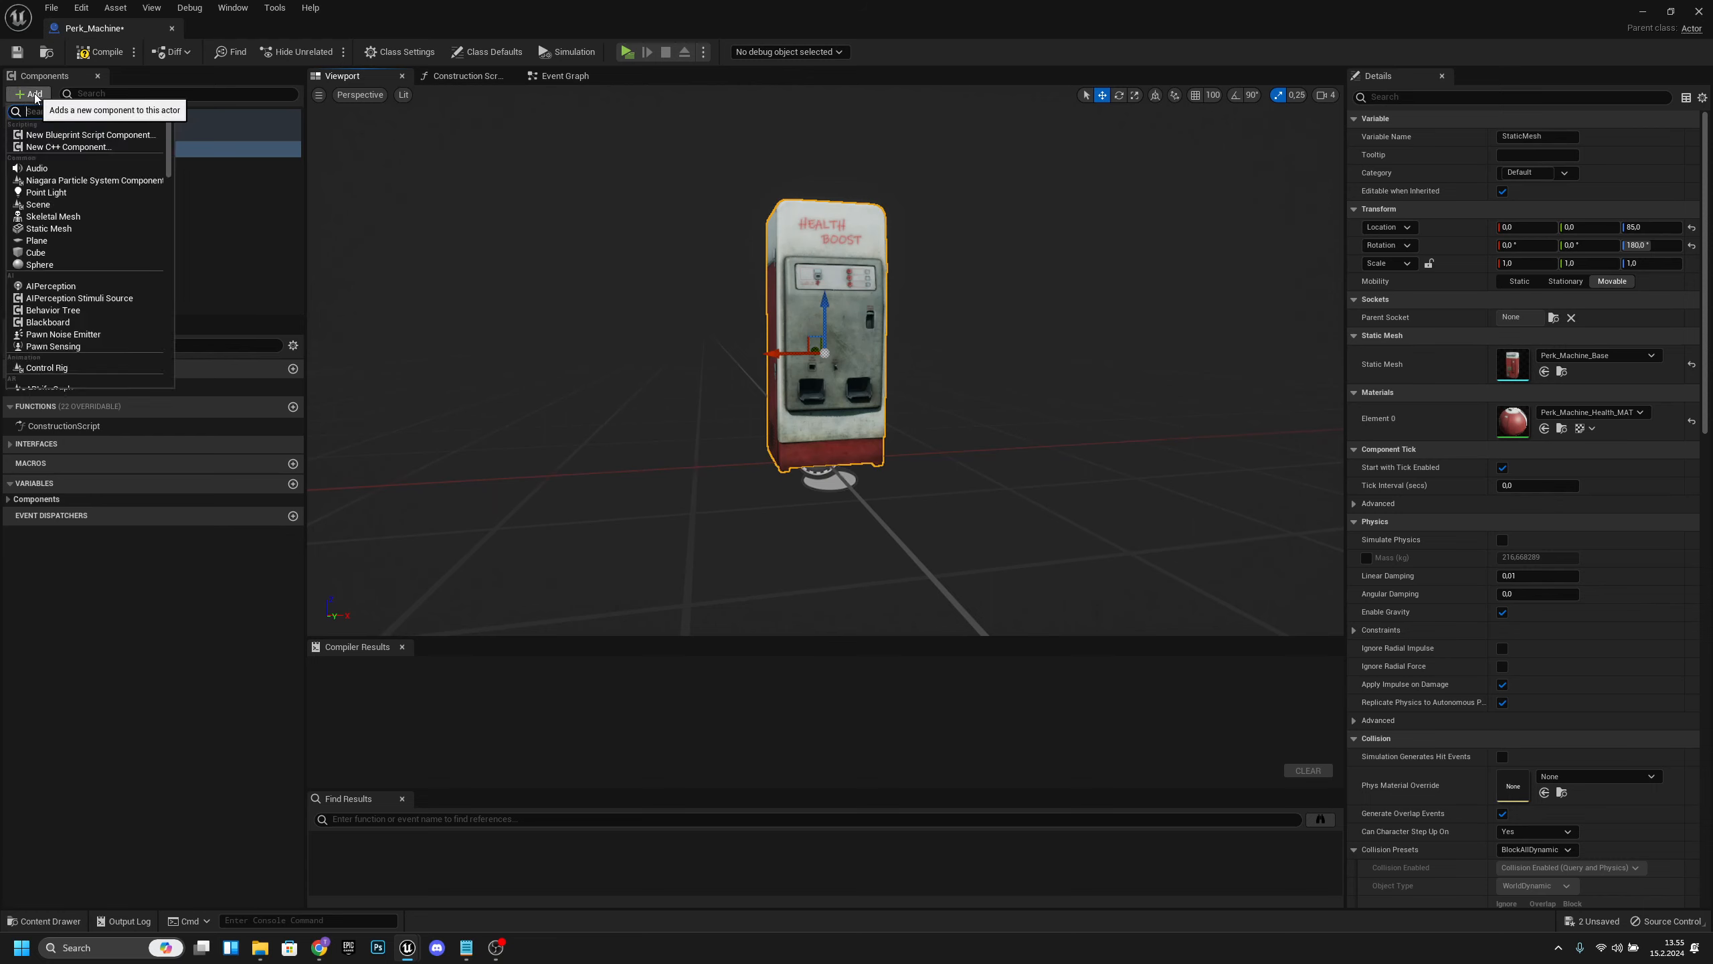
text(cylin)
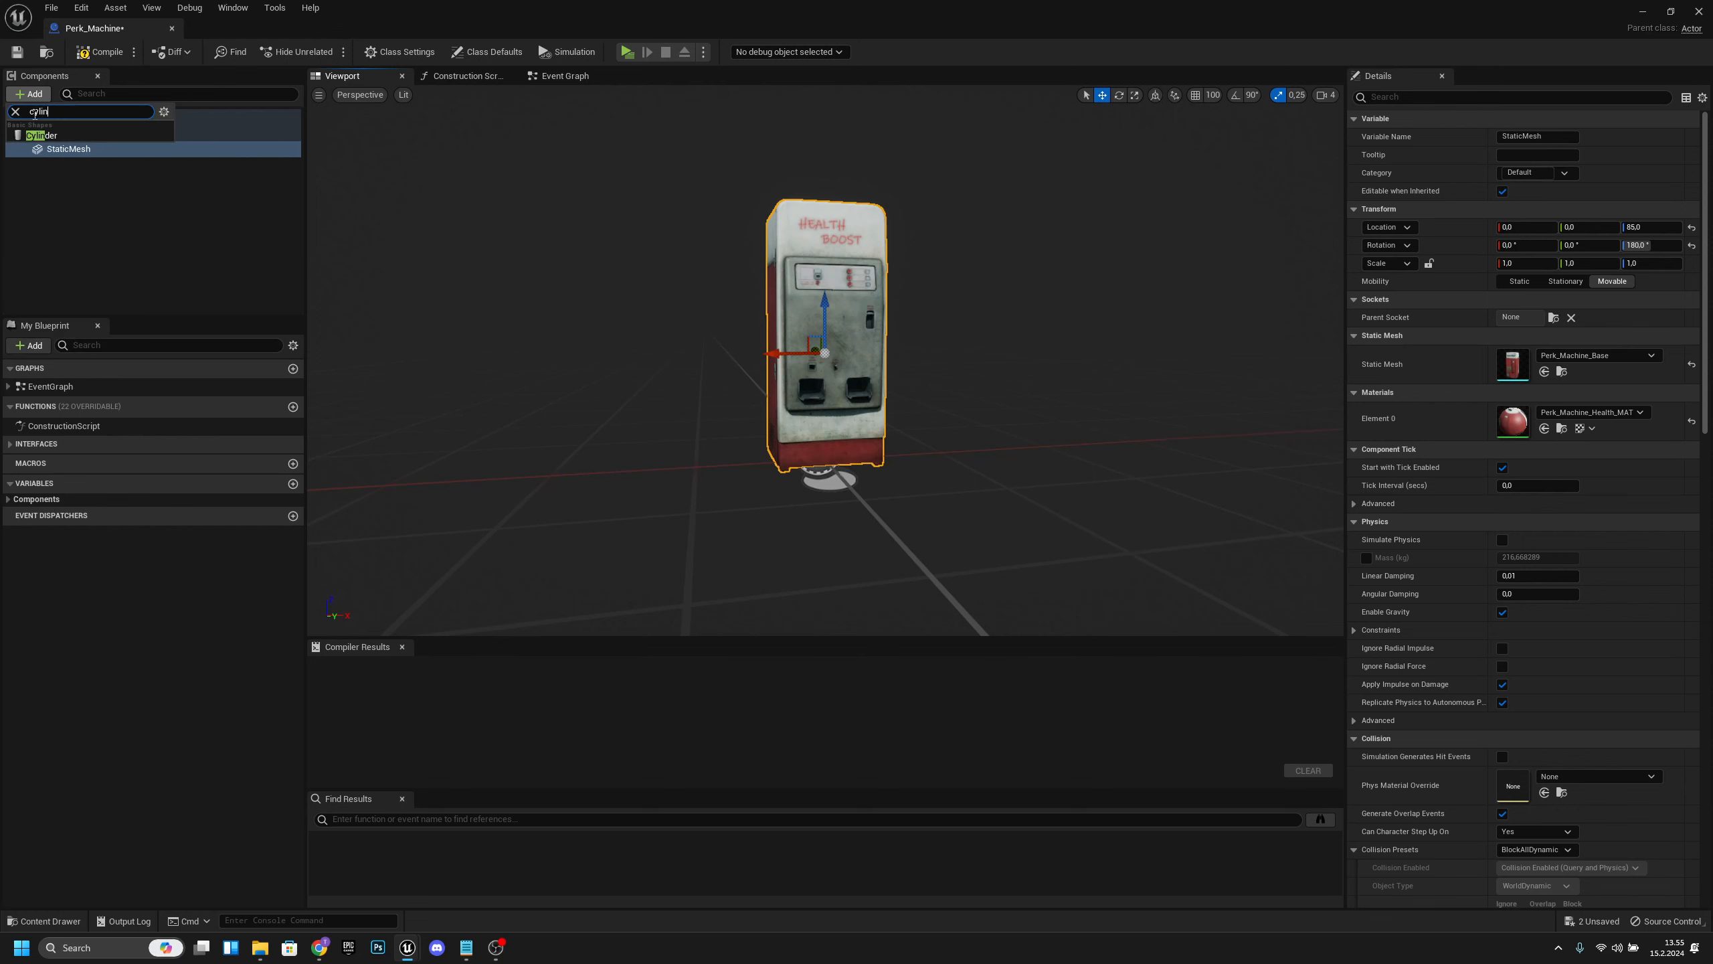
click(46, 136)
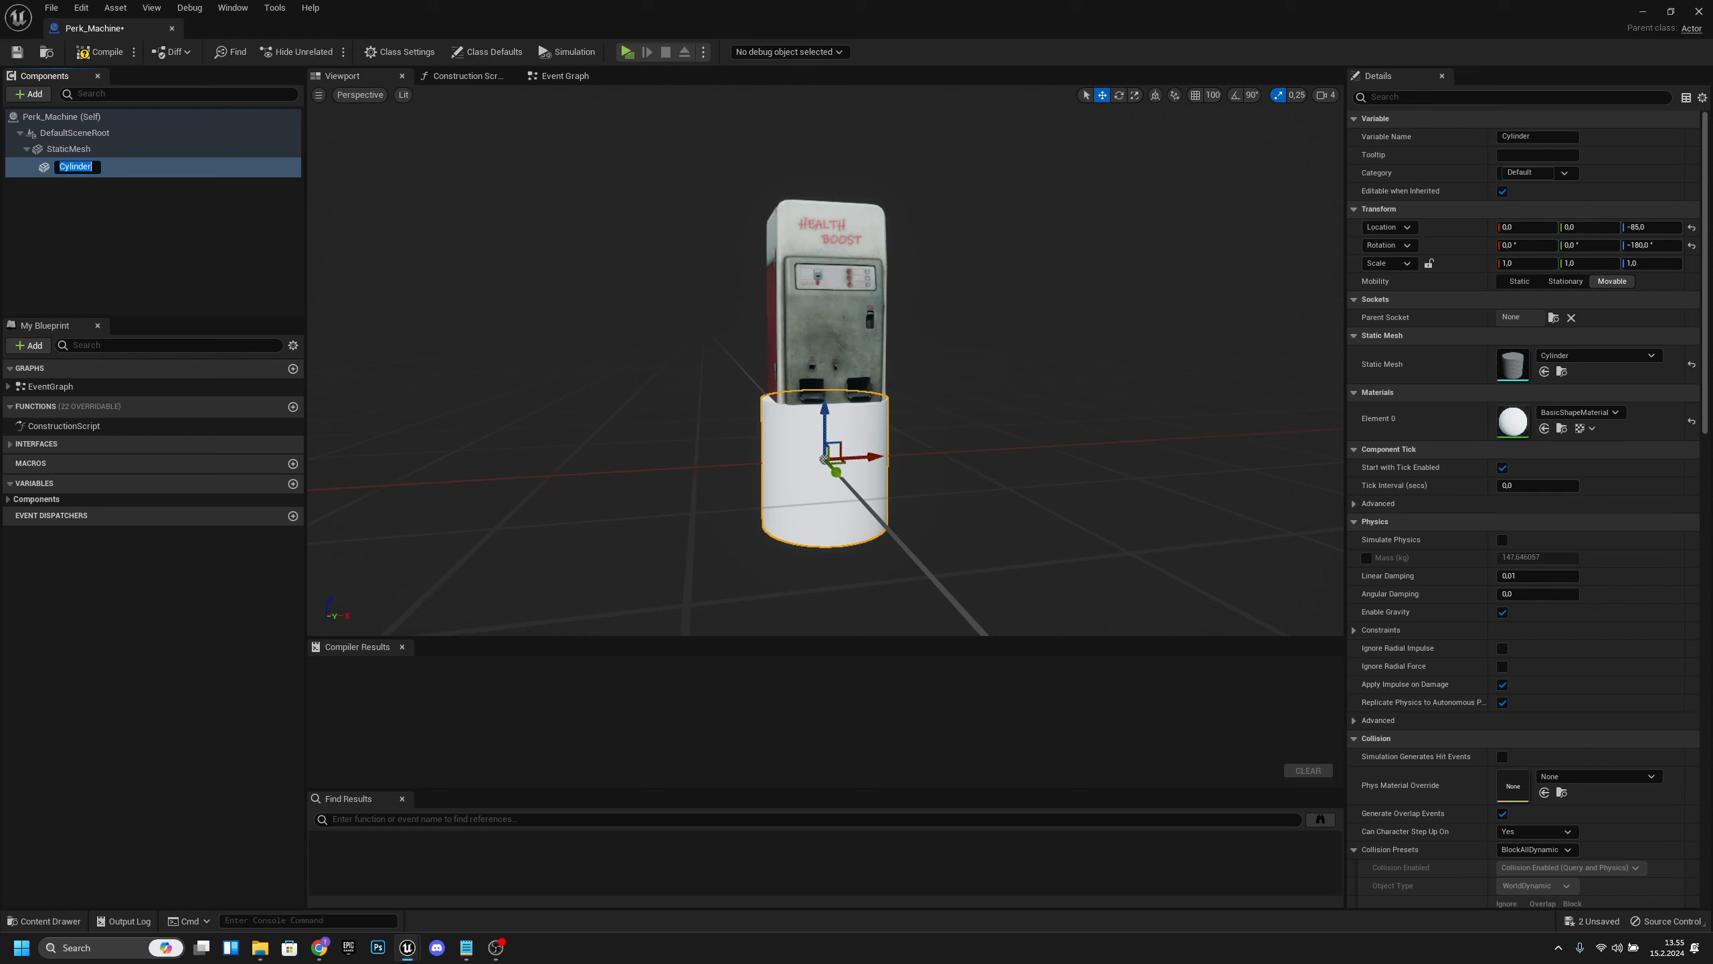
key(Return)
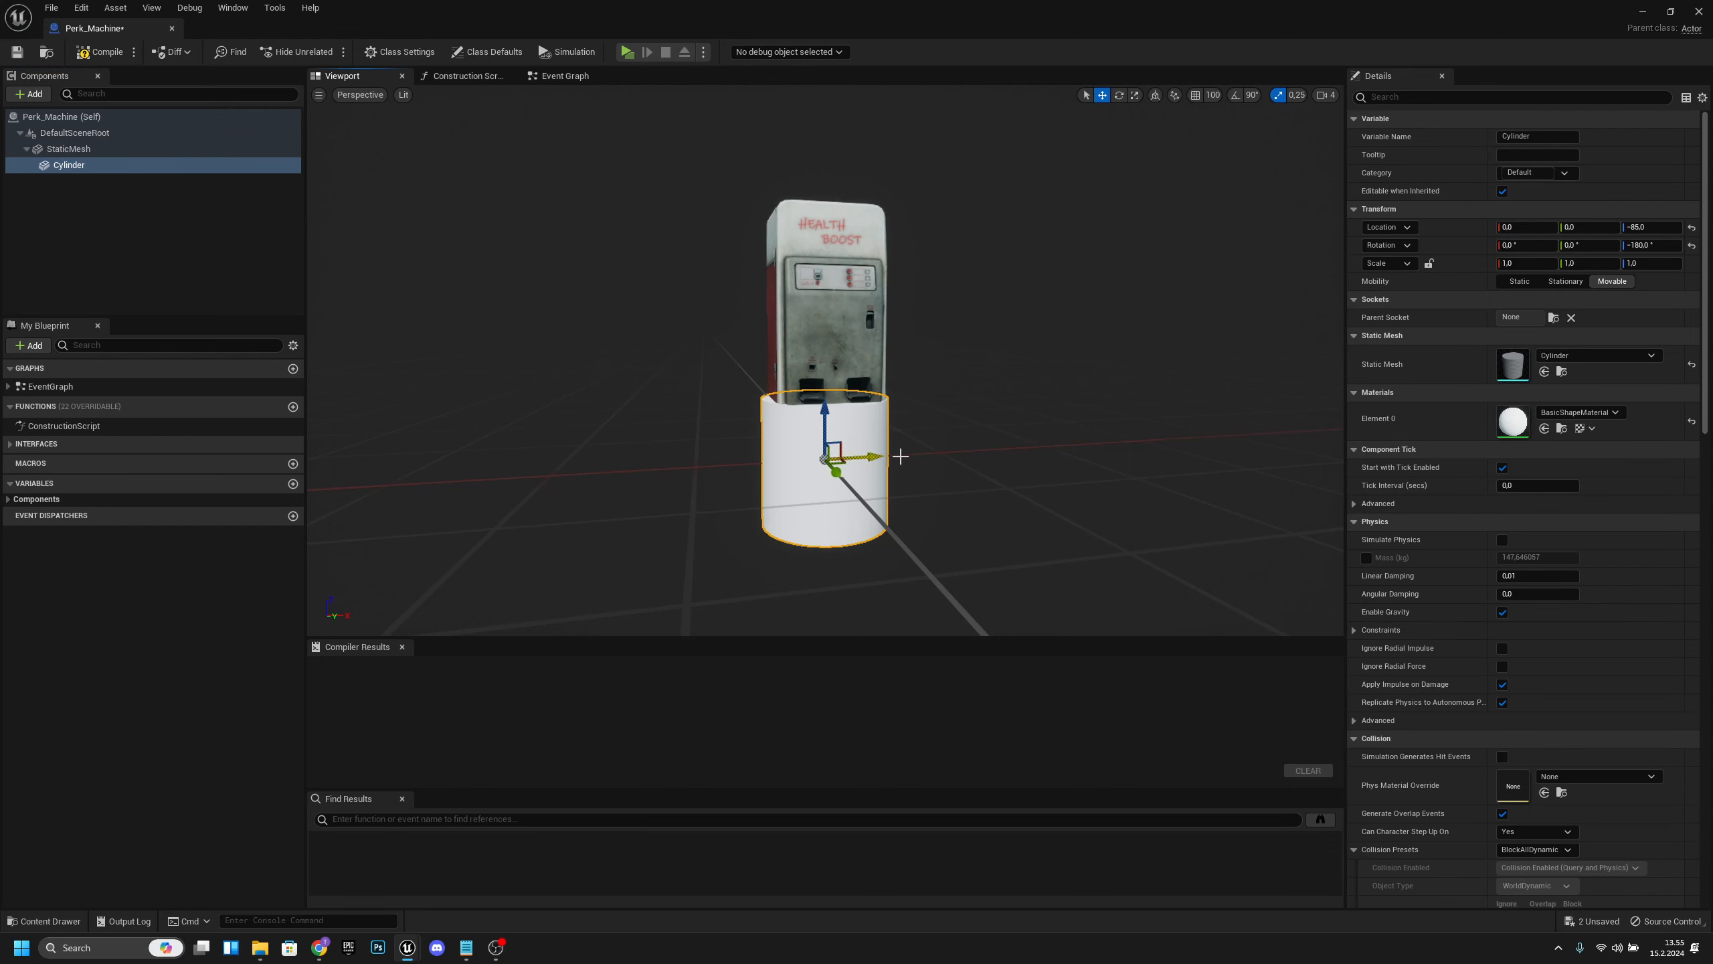